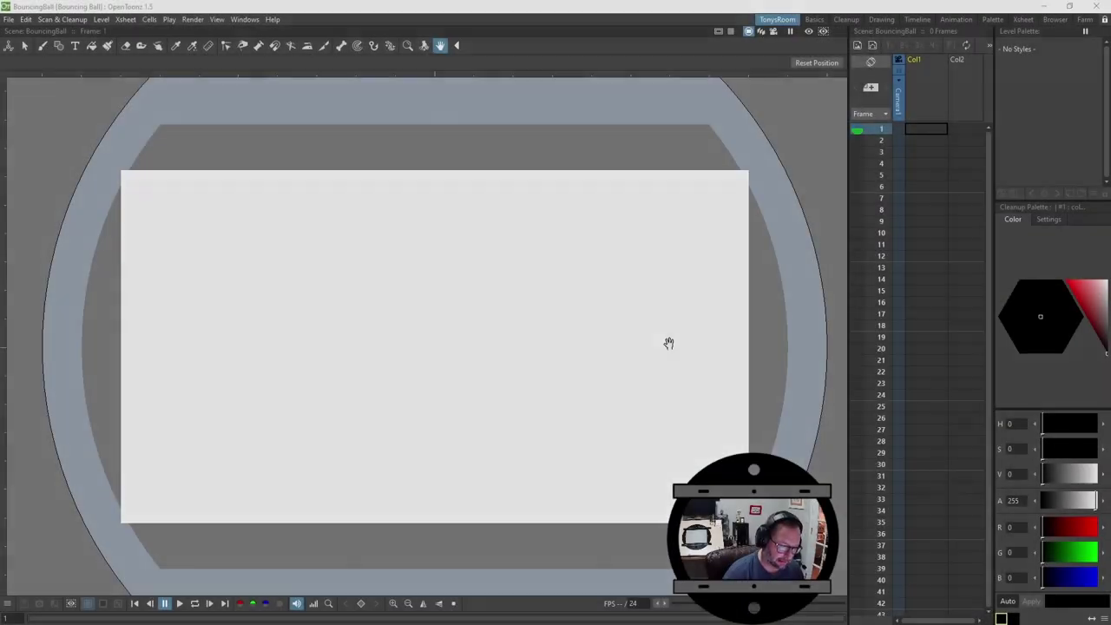
# Create a raster level named bg at frame 1 of the first column, creating its missing save folder.
pyautogui.moveTo(668, 343); pyautogui.dragTo(676, 304)
pyautogui.hotkey('ctrl', 'space')
pyautogui.moveTo(717, 266); pyautogui.dragTo(706, 201)
pyautogui.moveTo(684, 313); pyautogui.dragTo(711, 301)
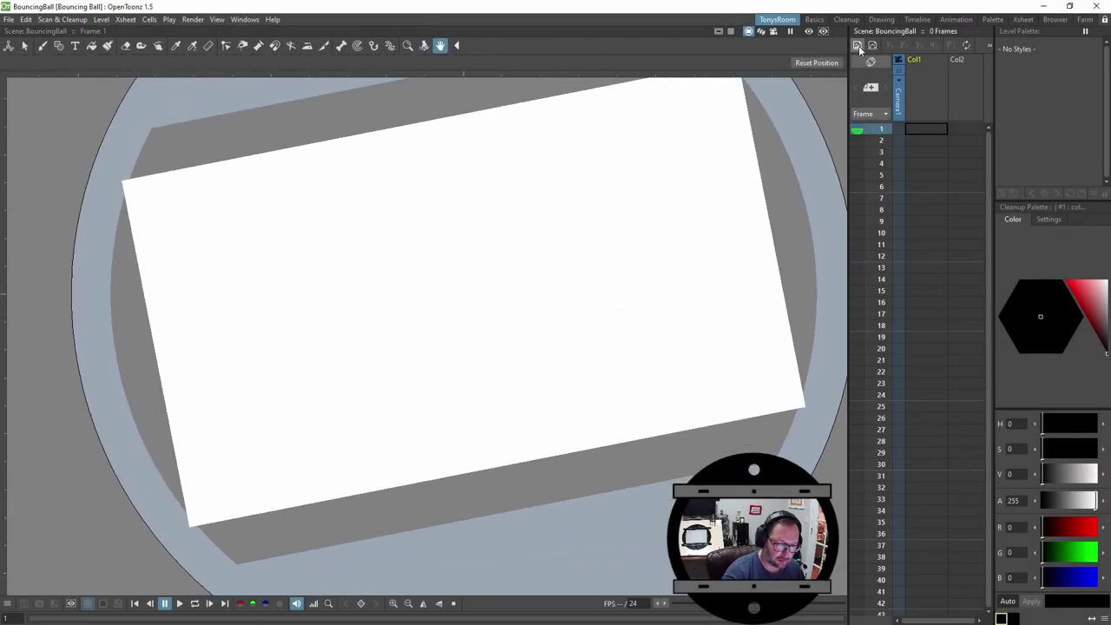
pyautogui.click(858, 46)
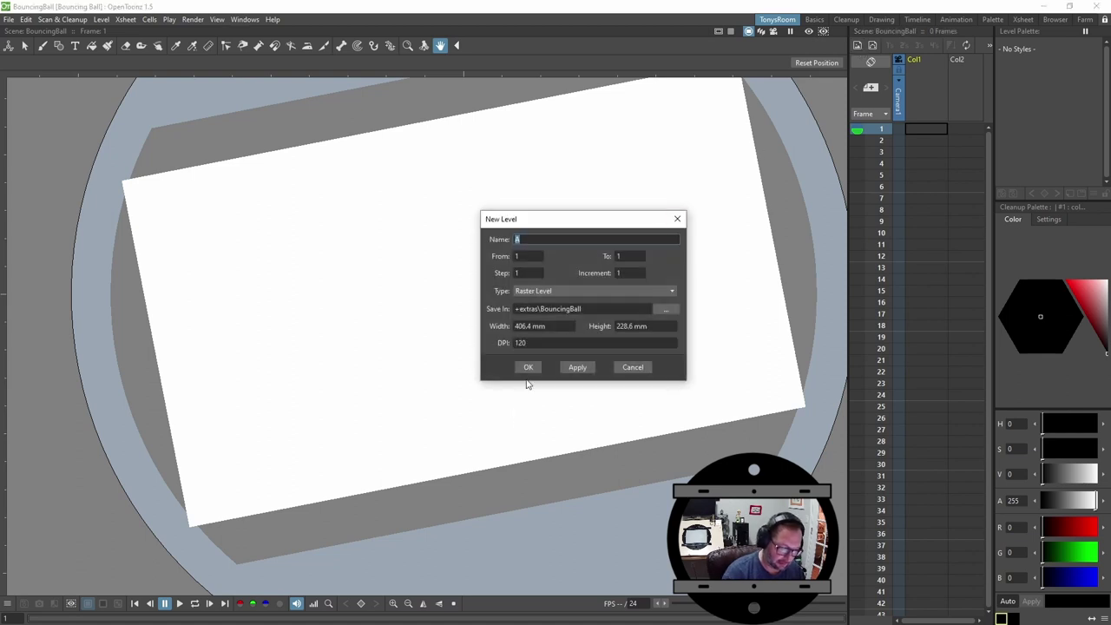
pyautogui.write('bg')
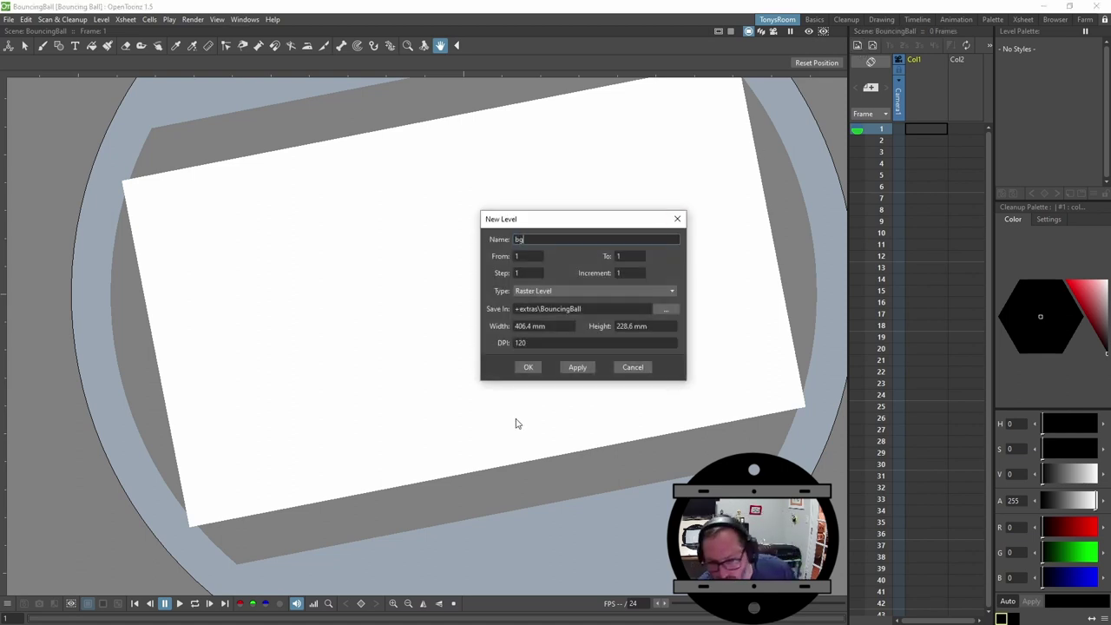
pyautogui.click(529, 367)
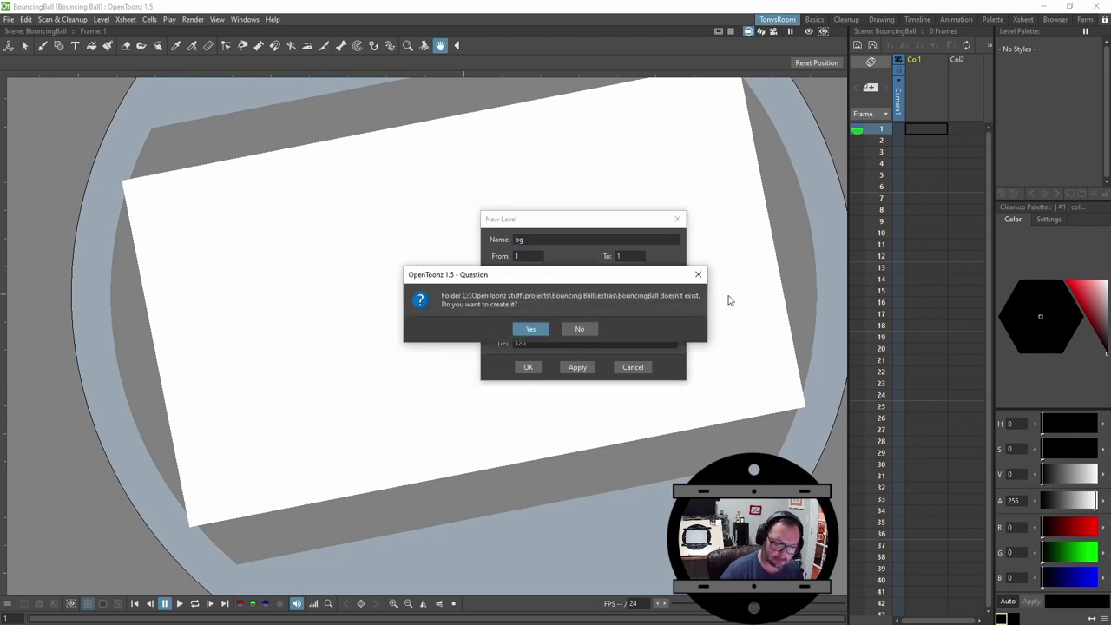
pyautogui.click(531, 328)
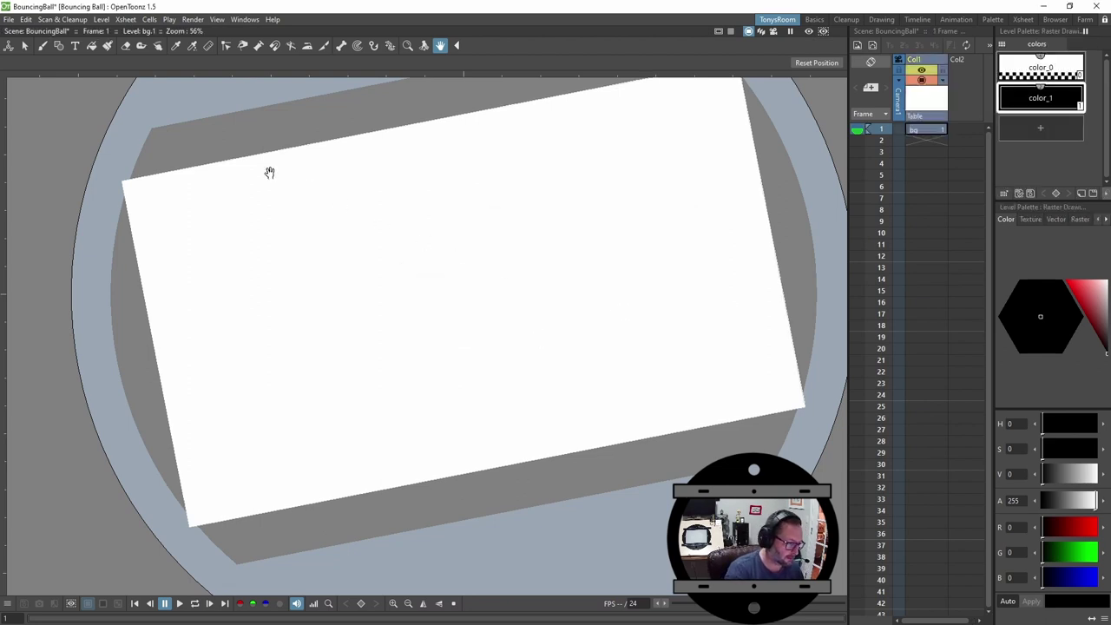
# Take the Brush tool and give color_1 the raster pencil brush style located beside wet-knife.
pyautogui.click(42, 45)
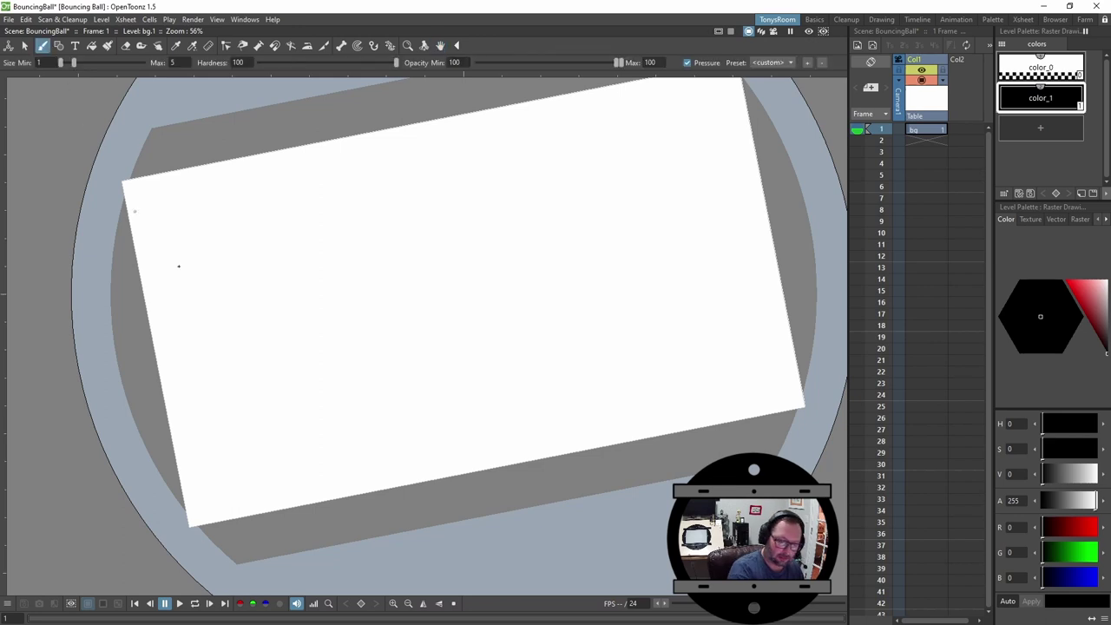
pyautogui.click(1081, 219)
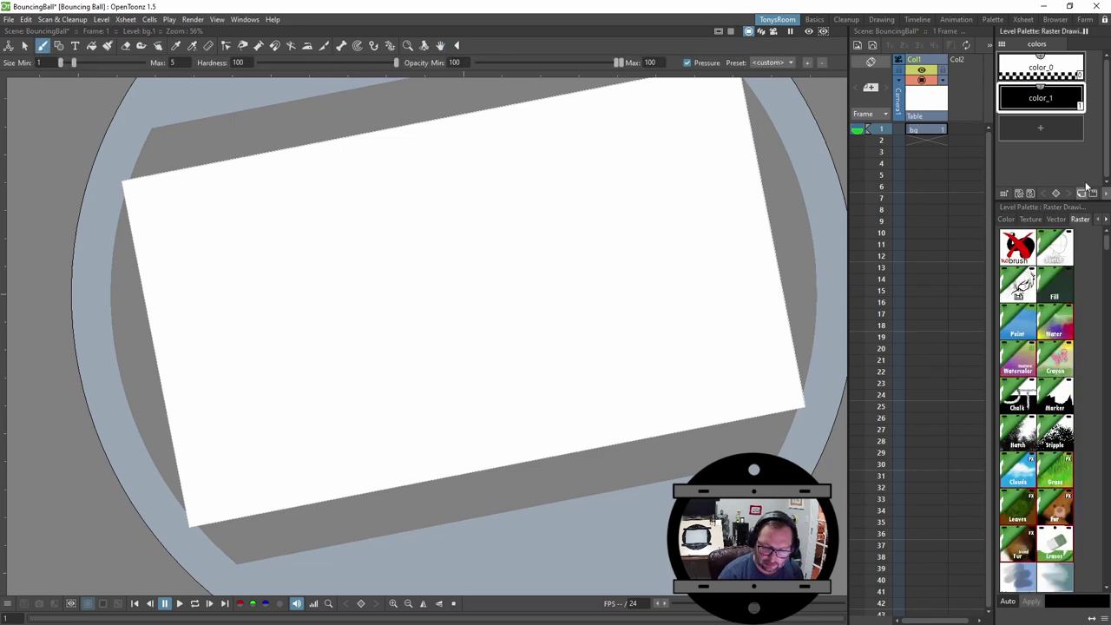
pyautogui.moveTo(1108, 254); pyautogui.dragTo(1106, 325)
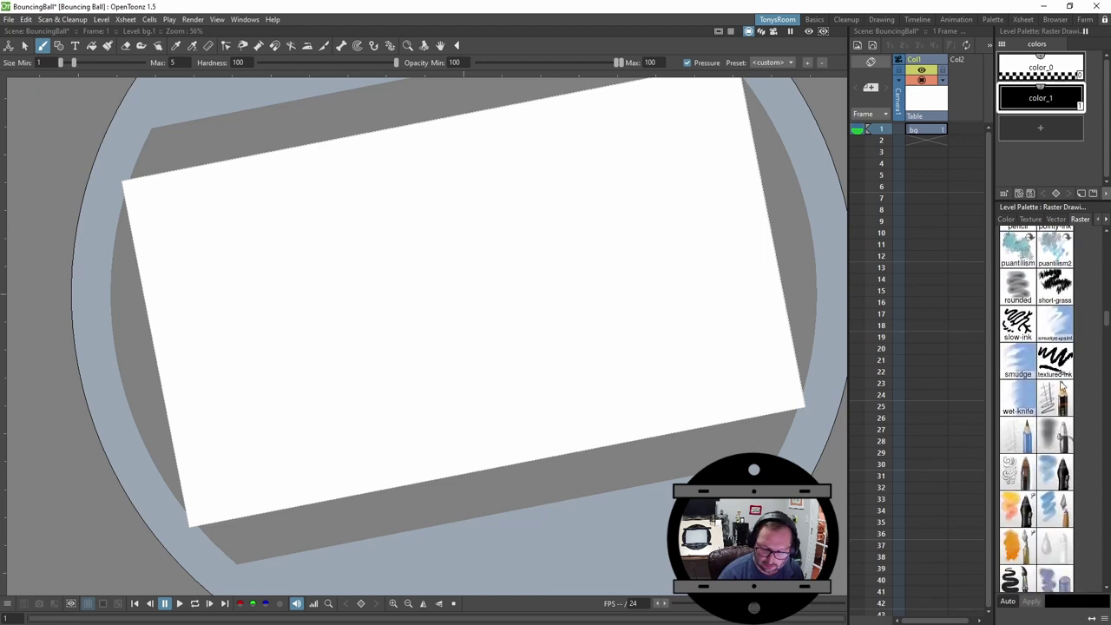
pyautogui.click(1054, 398)
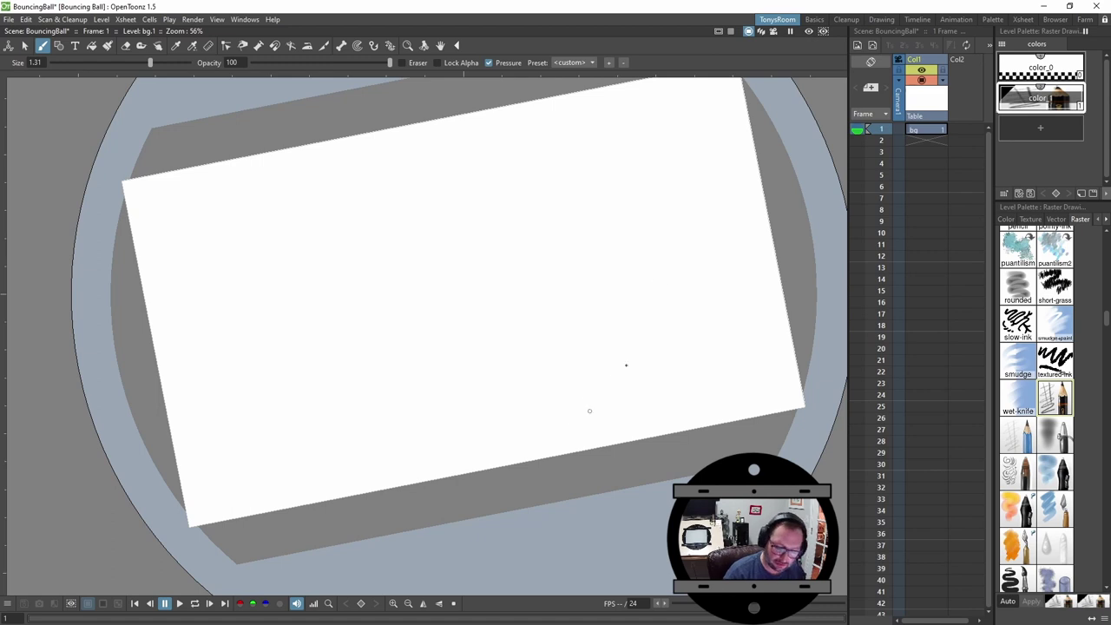
# Try a horizon line across the canvas with the pencil brush at size 1.31, and undo it.
pyautogui.hotkey('ctrl', 'space')
pyautogui.moveTo(732, 298); pyautogui.dragTo(734, 281)
pyautogui.press('space')
pyautogui.moveTo(733, 283); pyautogui.dragTo(758, 281)
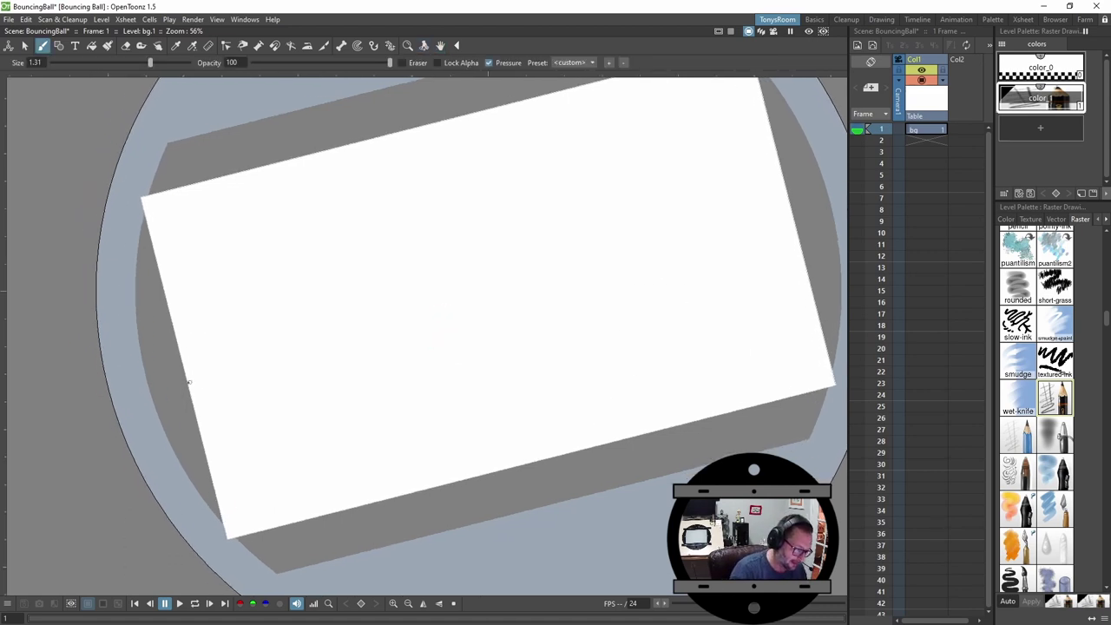
pyautogui.moveTo(189, 387)
pyautogui.mouseDown()
pyautogui.moveTo(582, 275)
pyautogui.moveTo(795, 227)
pyautogui.mouseUp()
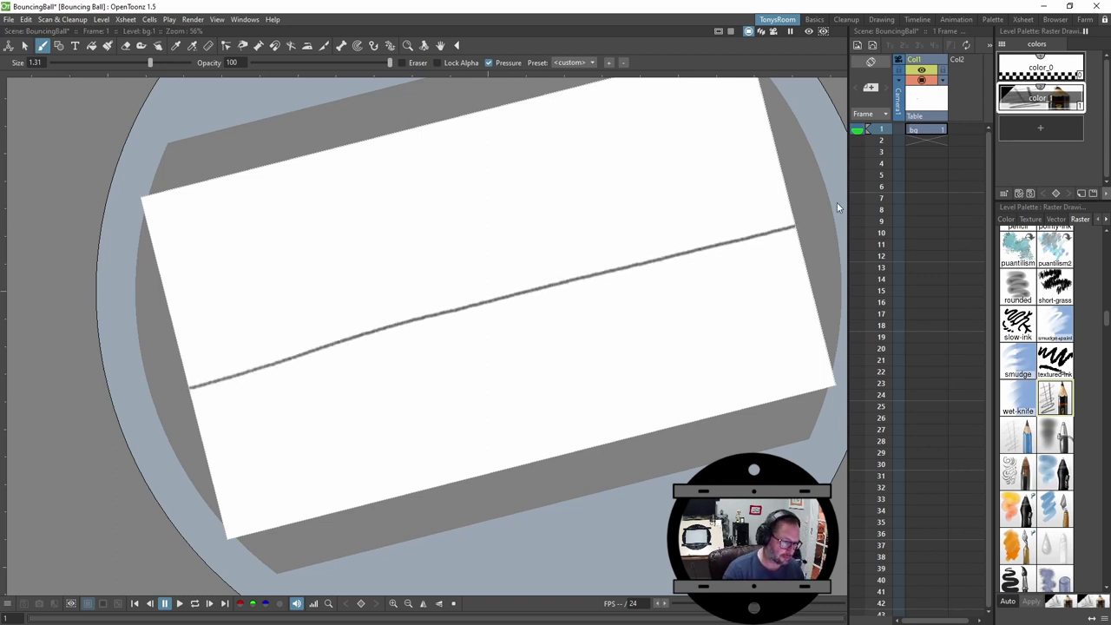
pyautogui.hotkey('ctrl', 'z')
# Set the brush size to 0.01 and draw a thin horizon line across the full width of the canvas.
pyautogui.moveTo(148, 63); pyautogui.dragTo(119, 65)
pyautogui.hotkey('ctrl', 's')
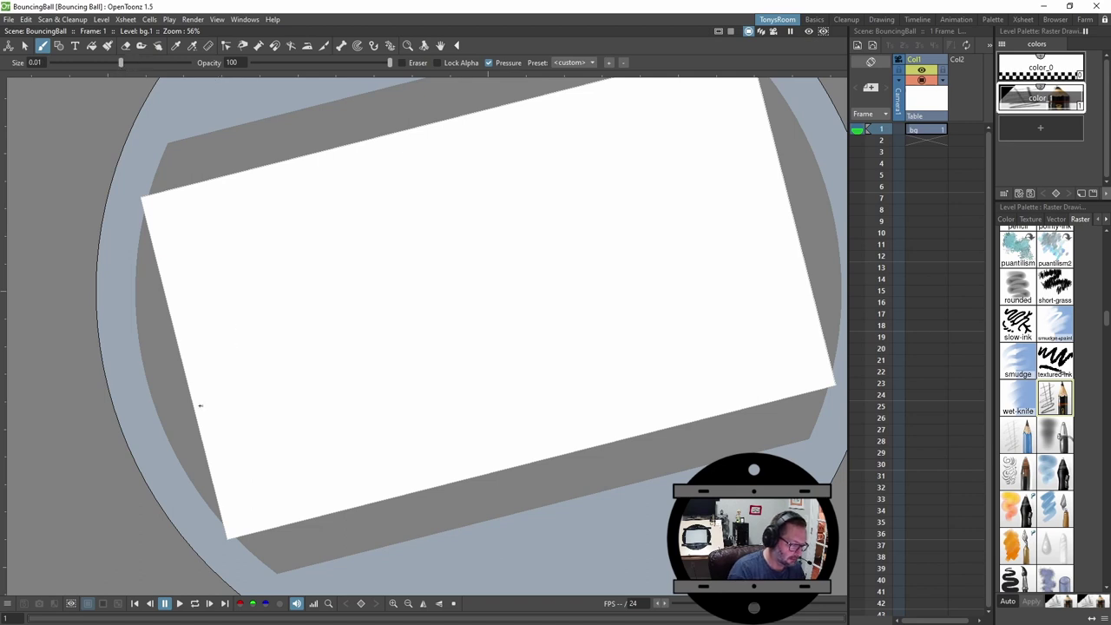
pyautogui.moveTo(200, 406)
pyautogui.mouseDown()
pyautogui.moveTo(248, 384)
pyautogui.moveTo(799, 262)
pyautogui.moveTo(819, 241)
pyautogui.mouseUp()
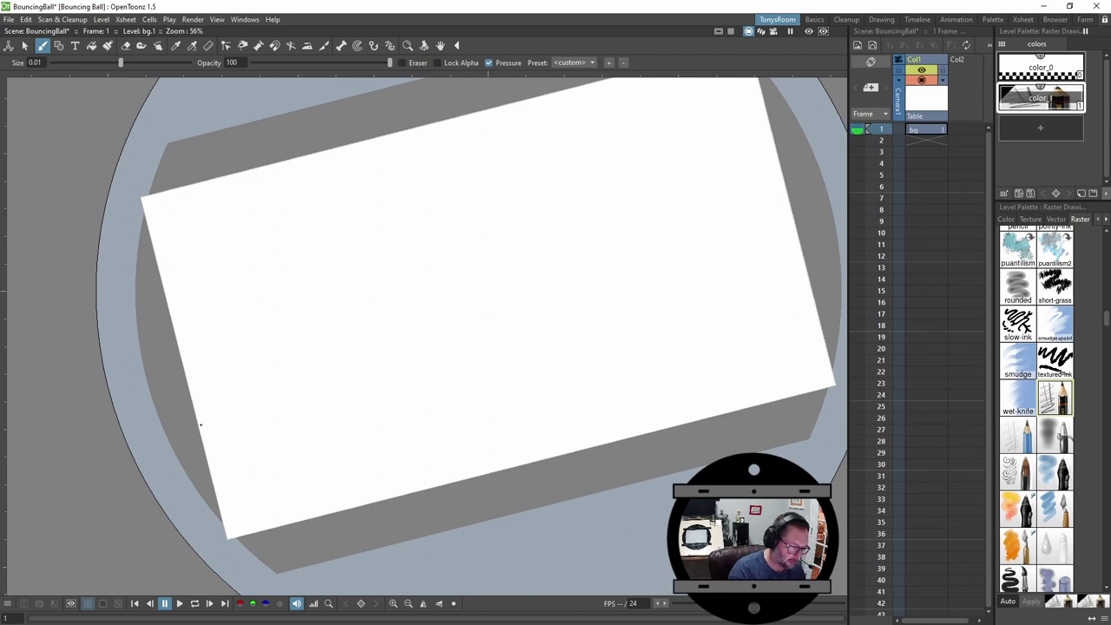
pyautogui.moveTo(201, 425)
pyautogui.mouseDown()
pyautogui.moveTo(349, 368)
pyautogui.moveTo(811, 237)
pyautogui.mouseUp()
# Sketch perspective floor lines fanning out from a mid-horizon vanishing point, crossed by two lines running roughly parallel to the horizon.
pyautogui.moveTo(511, 320)
pyautogui.mouseDown()
pyautogui.moveTo(489, 473)
pyautogui.moveTo(569, 452)
pyautogui.mouseUp()
pyautogui.moveTo(551, 350); pyautogui.dragTo(658, 429)
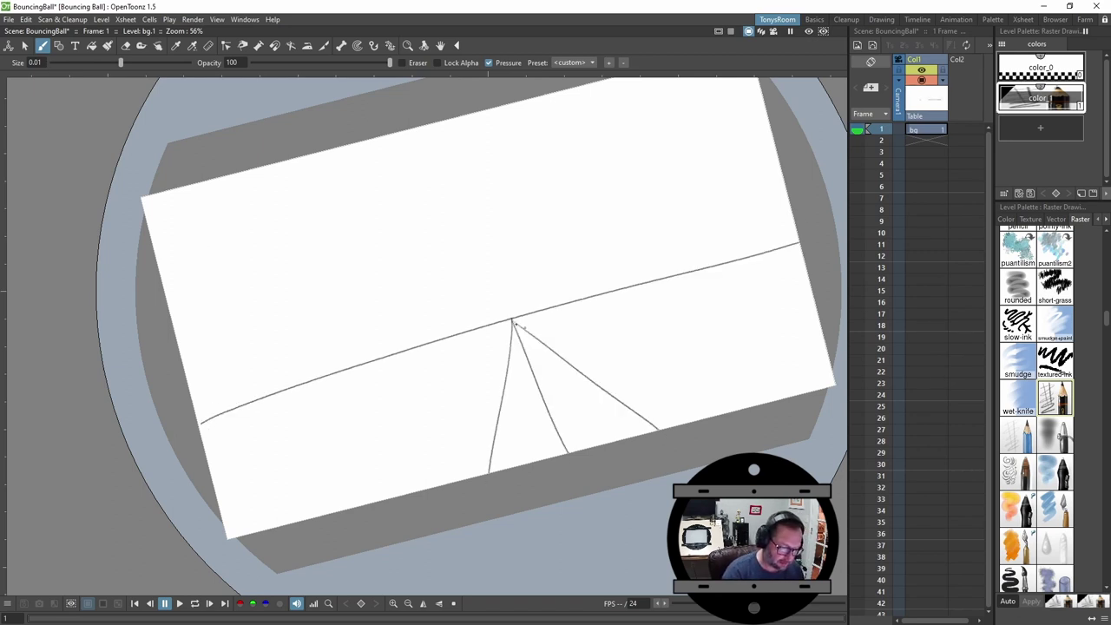
pyautogui.moveTo(512, 321)
pyautogui.mouseDown()
pyautogui.moveTo(411, 486)
pyautogui.moveTo(273, 528)
pyautogui.moveTo(496, 328)
pyautogui.moveTo(212, 478)
pyautogui.mouseUp()
pyautogui.moveTo(512, 321)
pyautogui.mouseDown()
pyautogui.moveTo(812, 365)
pyautogui.moveTo(629, 305)
pyautogui.moveTo(812, 297)
pyautogui.mouseUp()
pyautogui.moveTo(206, 452); pyautogui.dragTo(807, 278)
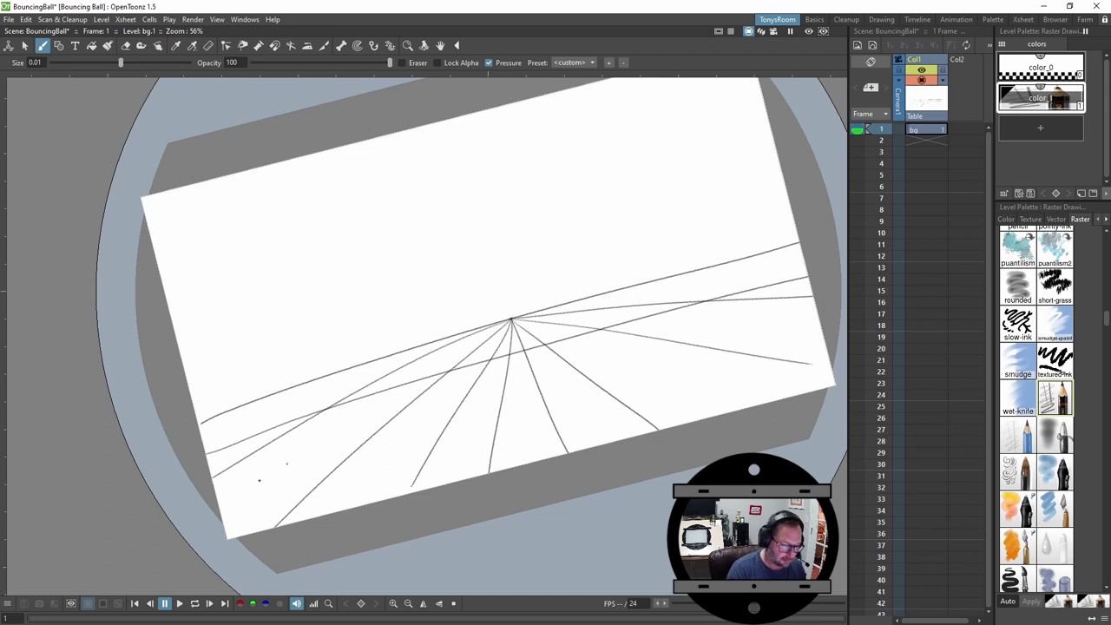
pyautogui.moveTo(224, 503)
pyautogui.mouseDown()
pyautogui.moveTo(460, 423)
pyautogui.moveTo(821, 325)
pyautogui.mouseUp()
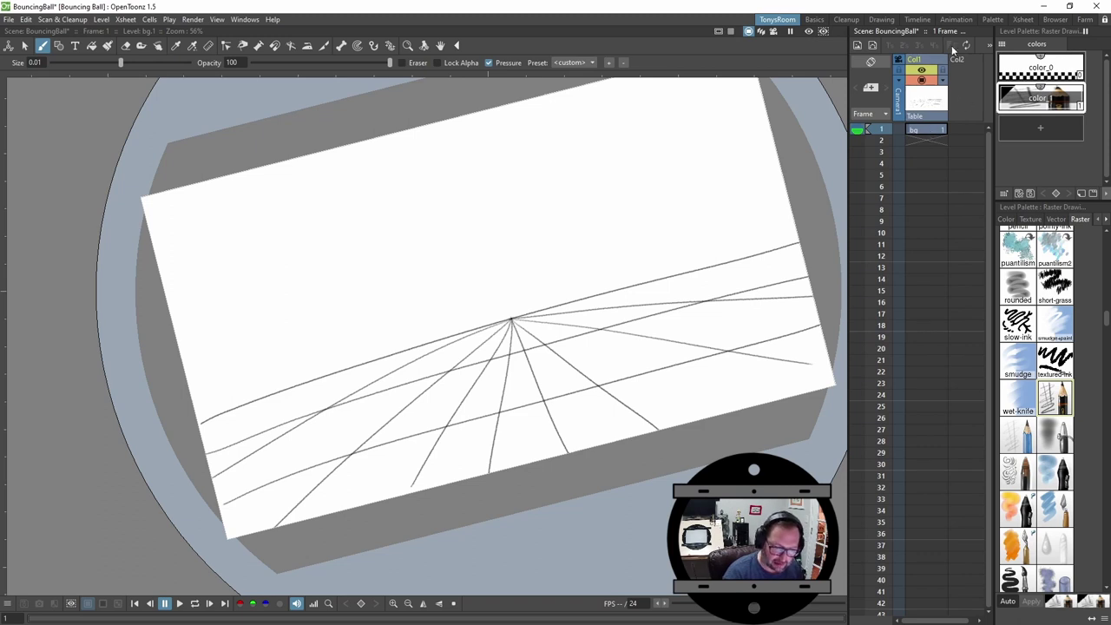
# Extend the bg drawing's exposure in the first column through frame 24.
pyautogui.moveTo(936, 184); pyautogui.dragTo(933, 401)
pyautogui.moveTo(927, 546); pyautogui.dragTo(926, 487)
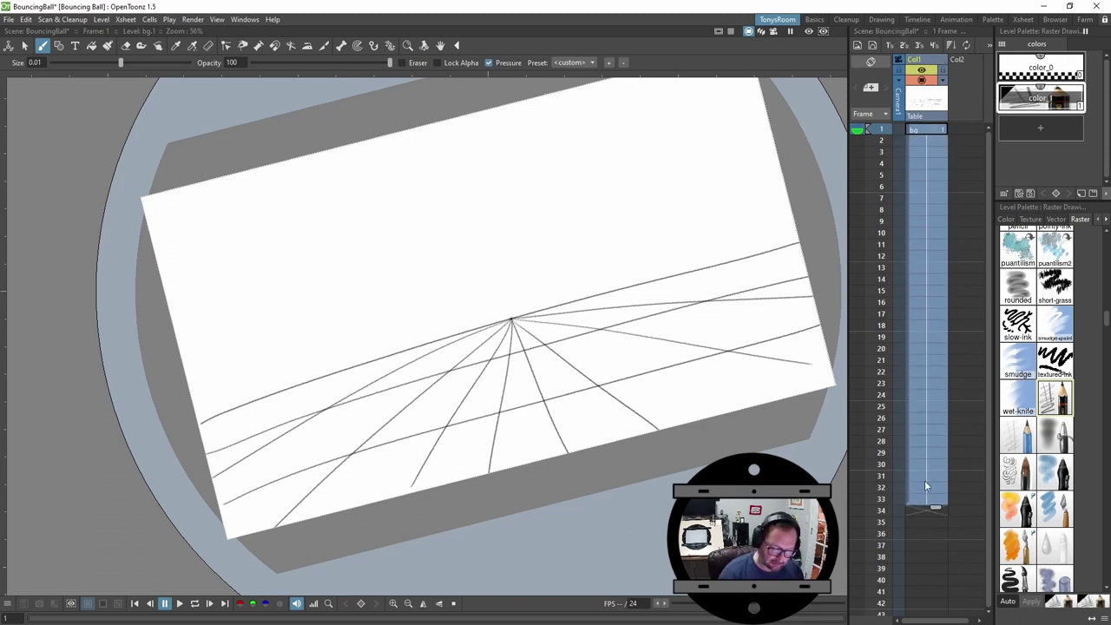
pyautogui.moveTo(921, 570); pyautogui.dragTo(933, 183)
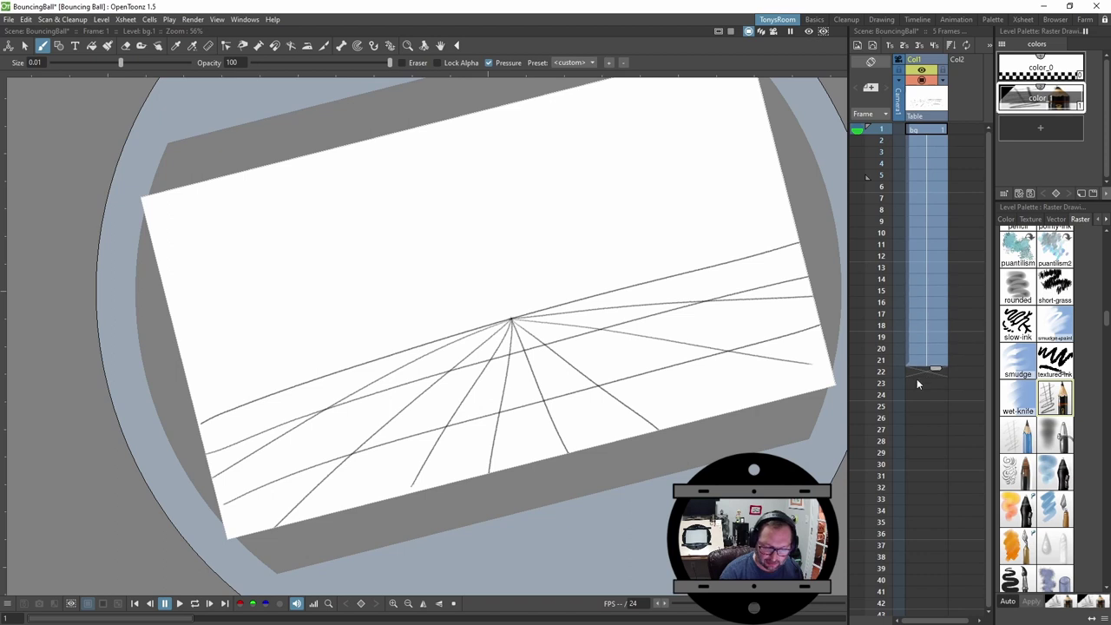
pyautogui.moveTo(917, 403); pyautogui.dragTo(917, 403)
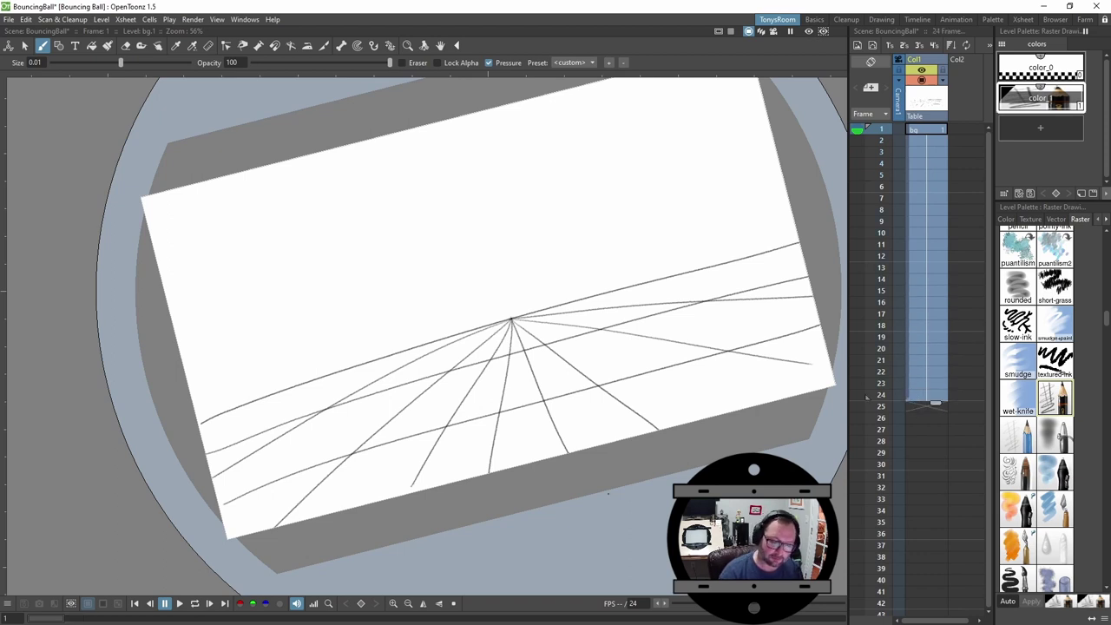
# Lower the bg column's opacity to 30% and lock the column.
pyautogui.click(943, 83)
pyautogui.moveTo(999, 97); pyautogui.dragTo(984, 99)
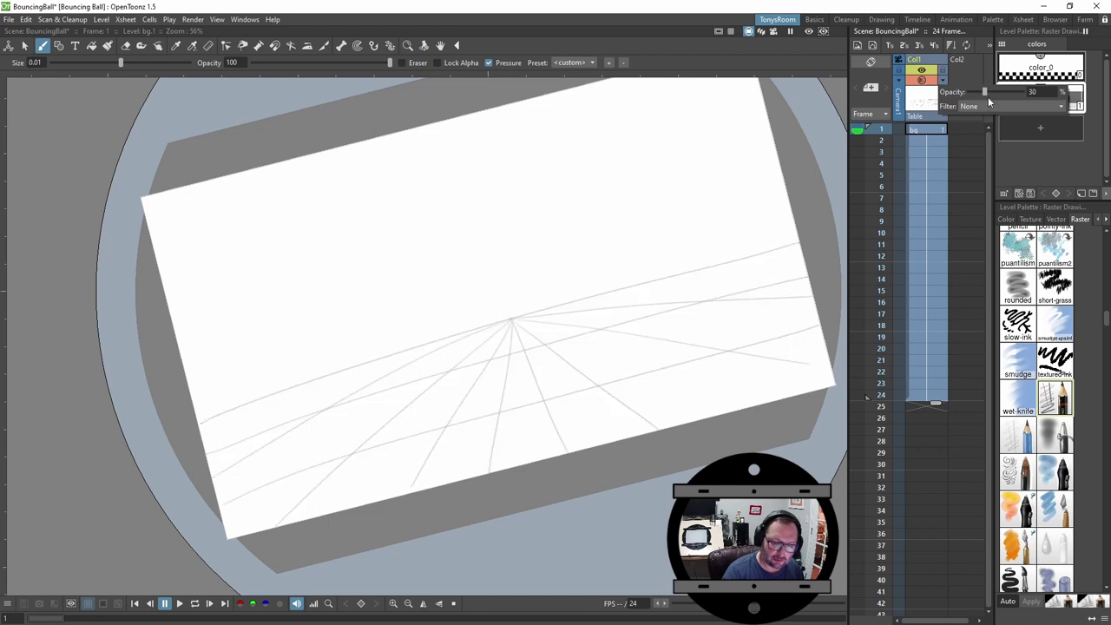
pyautogui.click(944, 71)
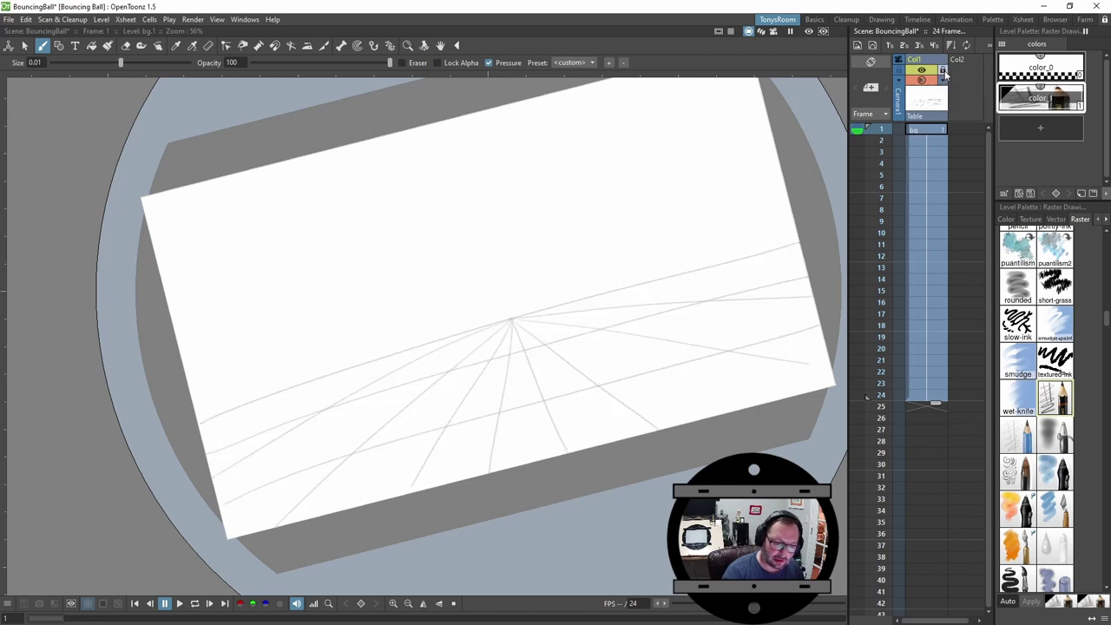
# Rename the first column to BG.
pyautogui.click(965, 130)
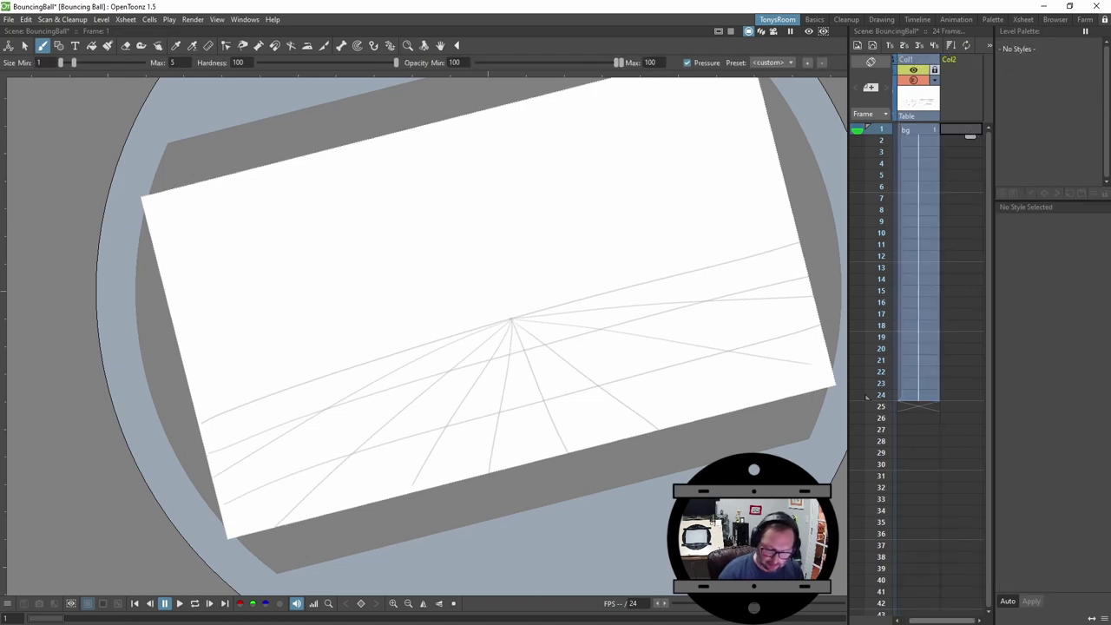
pyautogui.click(920, 67)
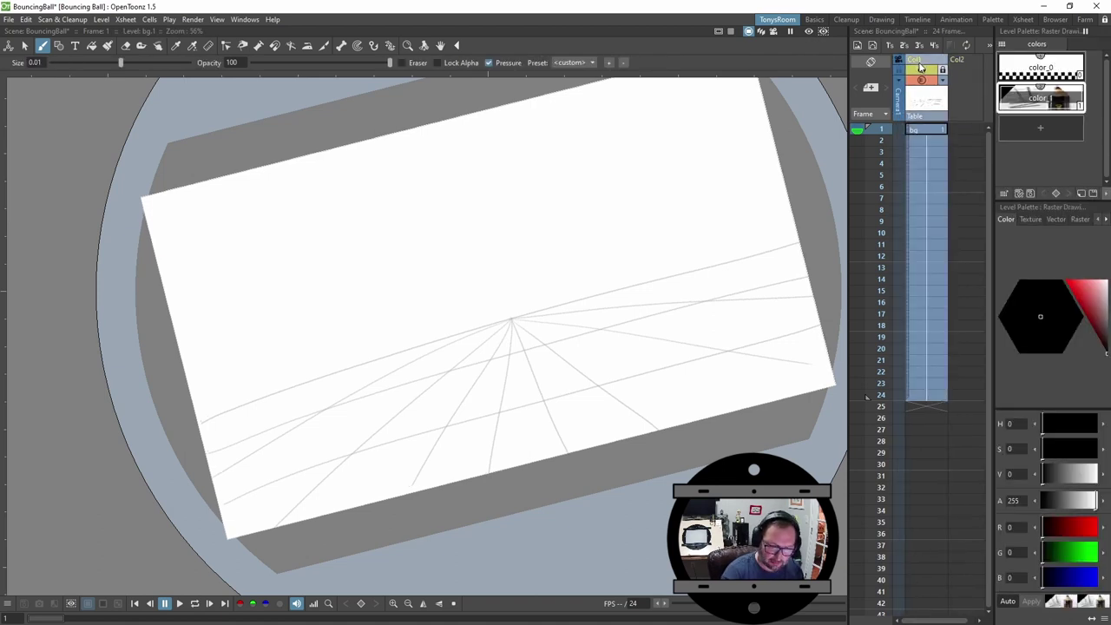
pyautogui.doubleClick(921, 66)
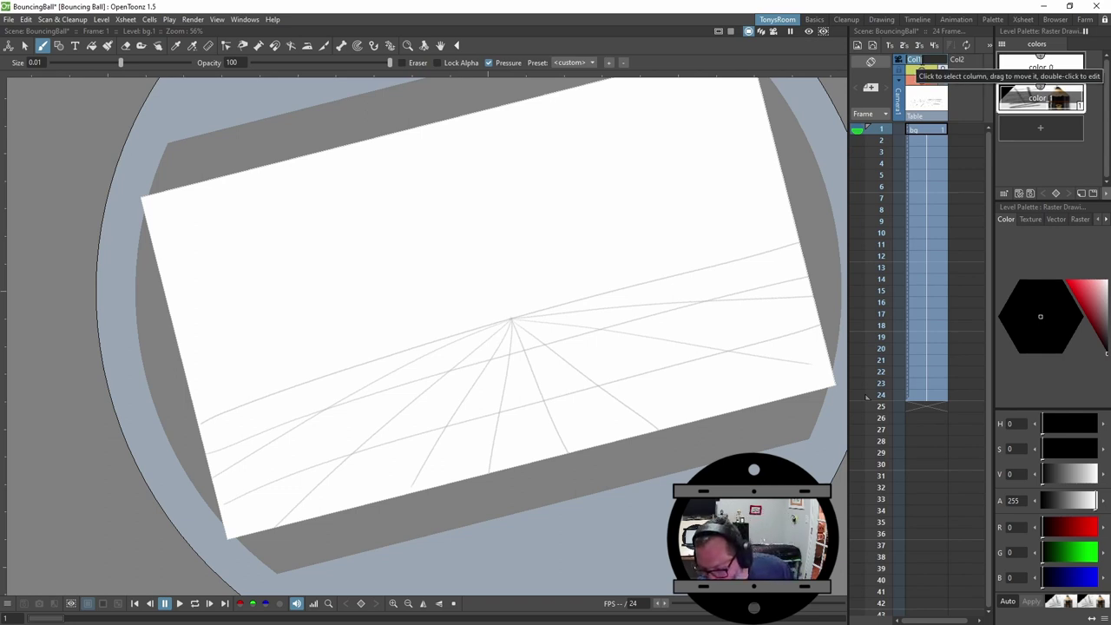
pyautogui.write('B')
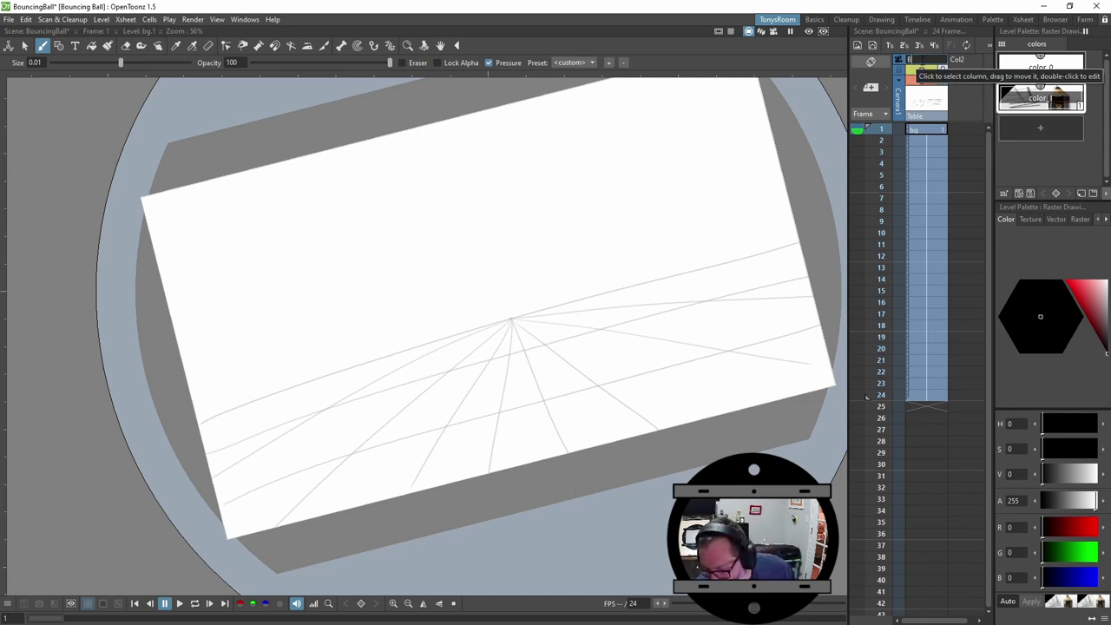
pyautogui.write('G')
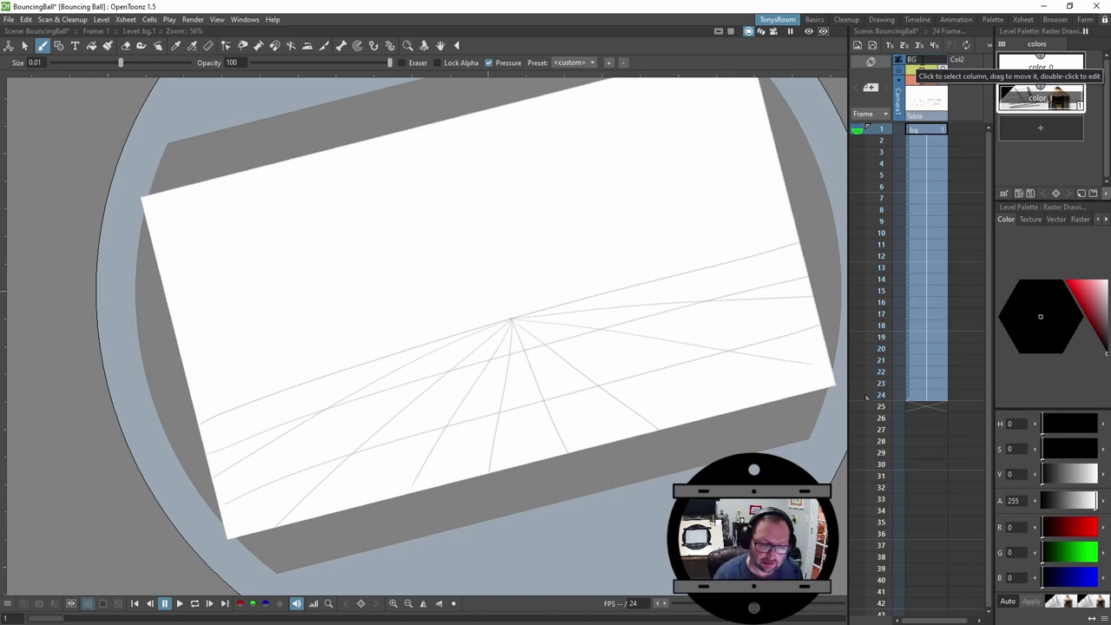
pyautogui.click(964, 75)
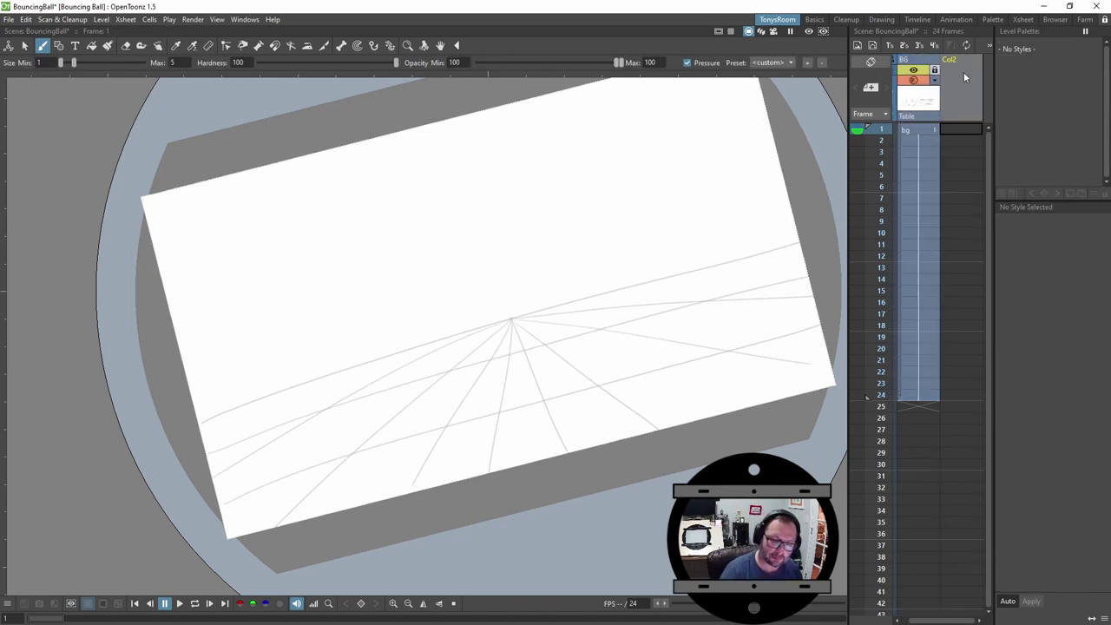
# Create a raster level named rough at frame 1 of the second column.
pyautogui.click(955, 128)
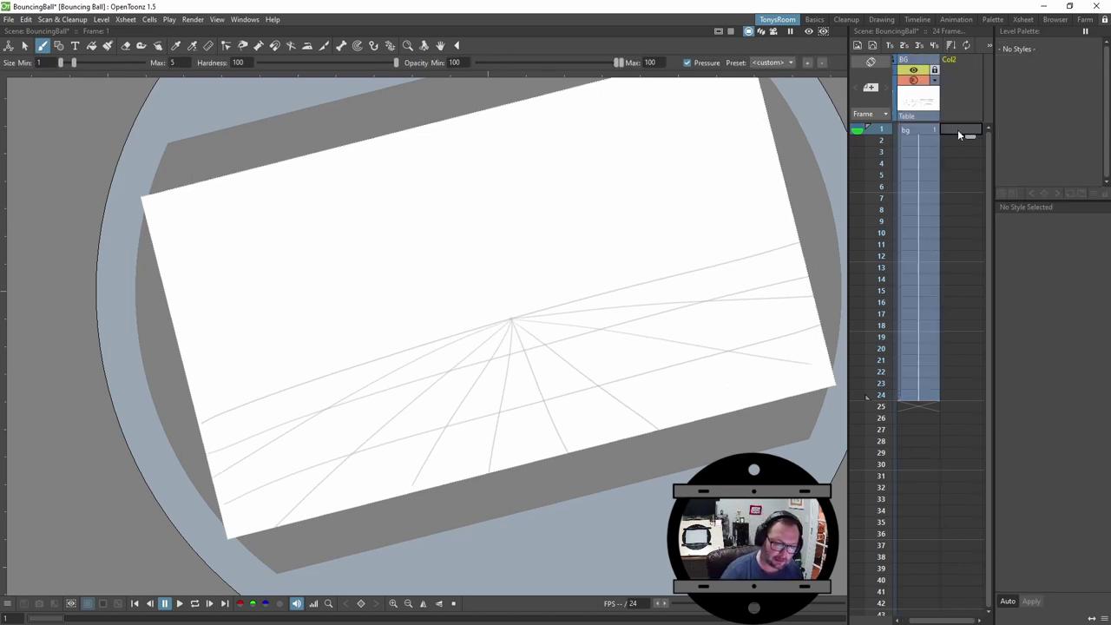
pyautogui.click(856, 46)
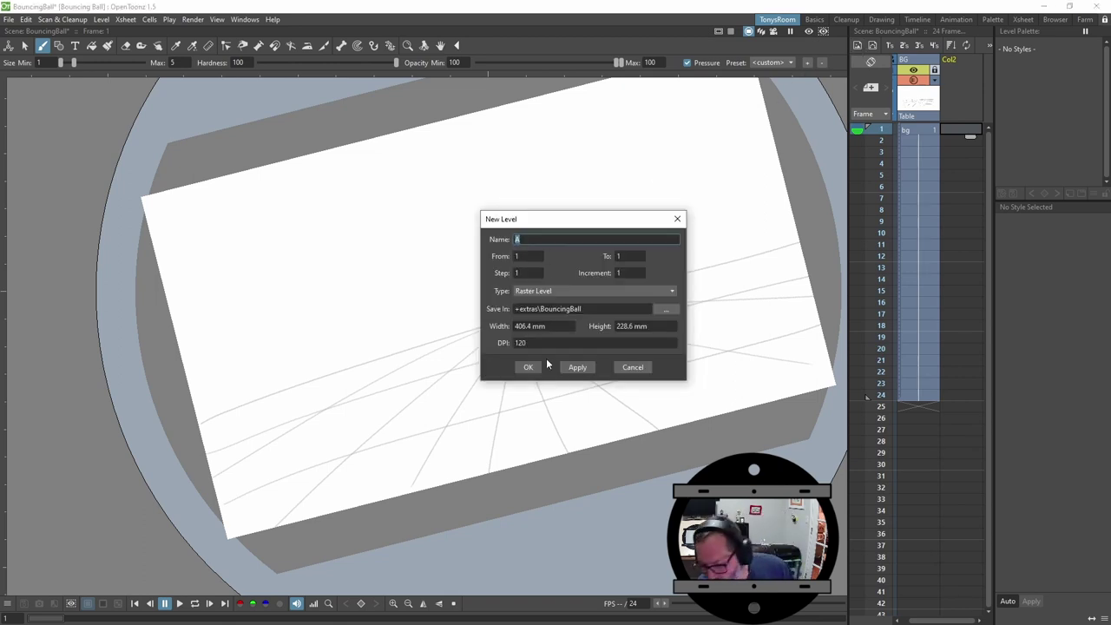
pyautogui.write('roug')
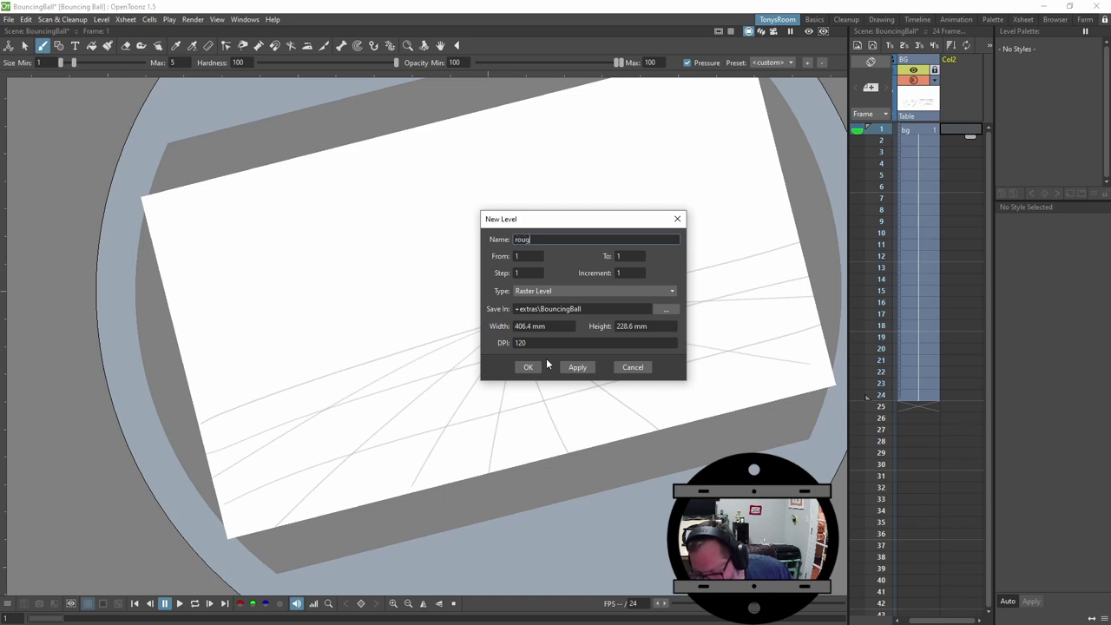
pyautogui.write('h')
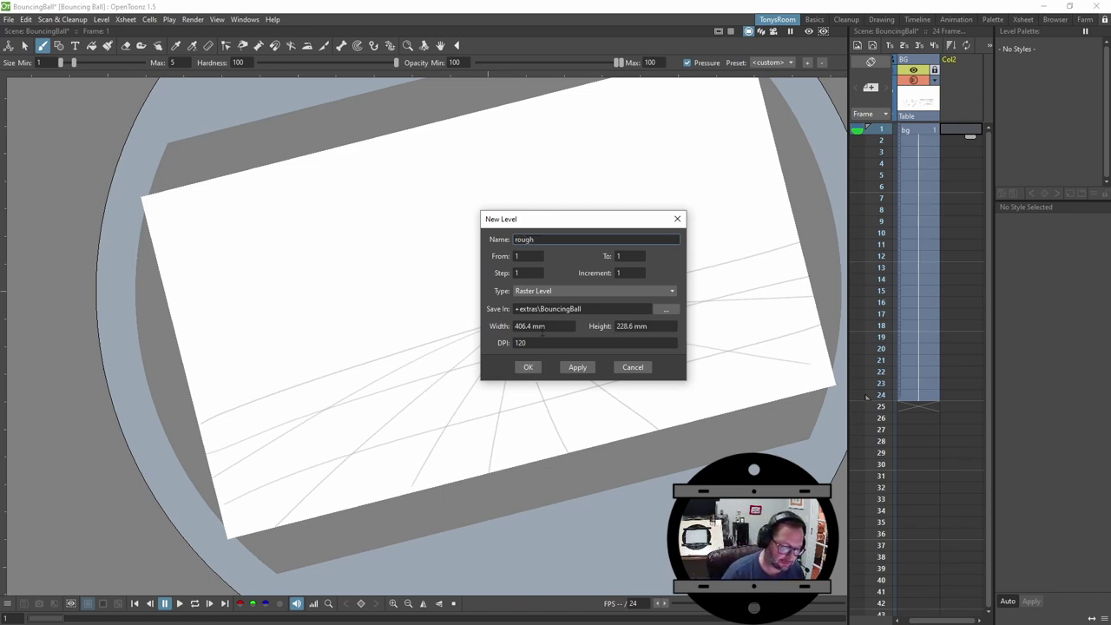
pyautogui.click(530, 367)
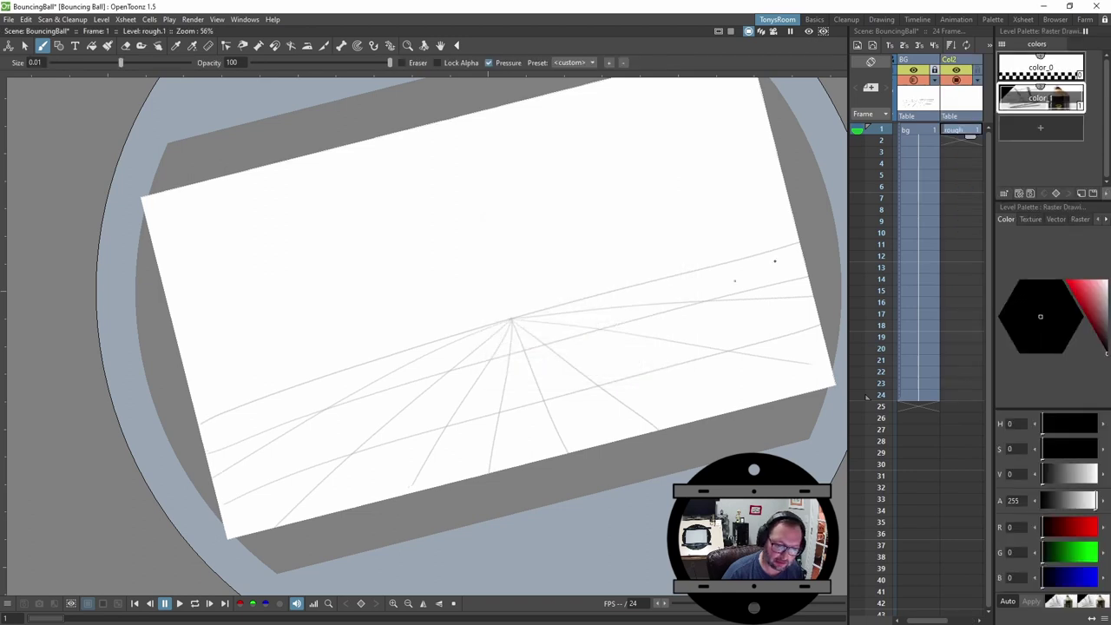
# Rename the rough level's column to R.
pyautogui.doubleClick(950, 59)
pyautogui.press('Return')
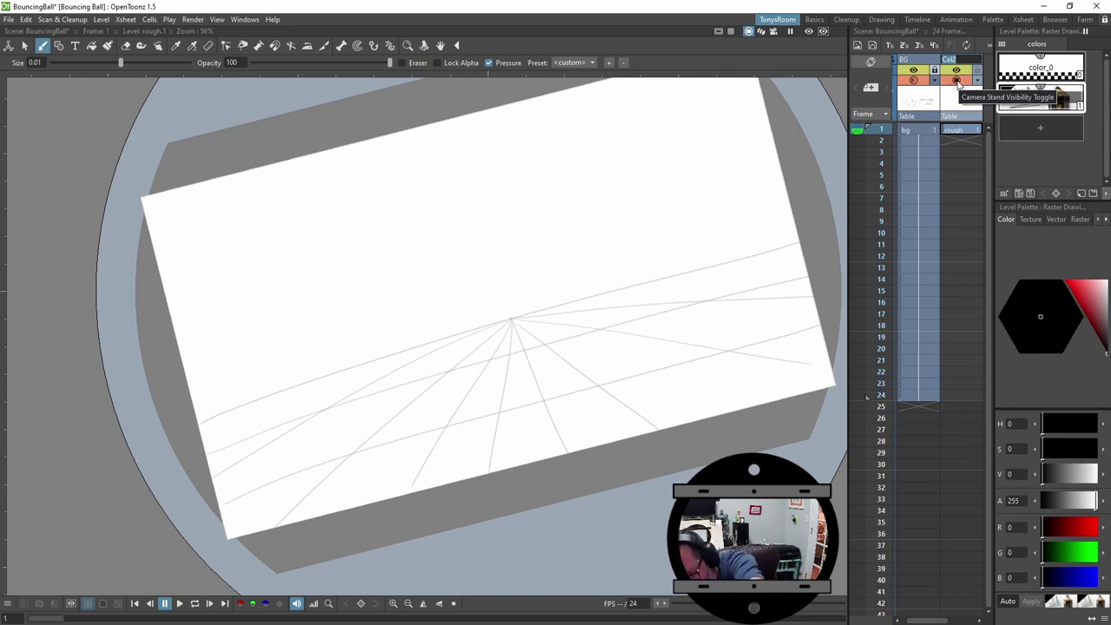
pyautogui.write('R')
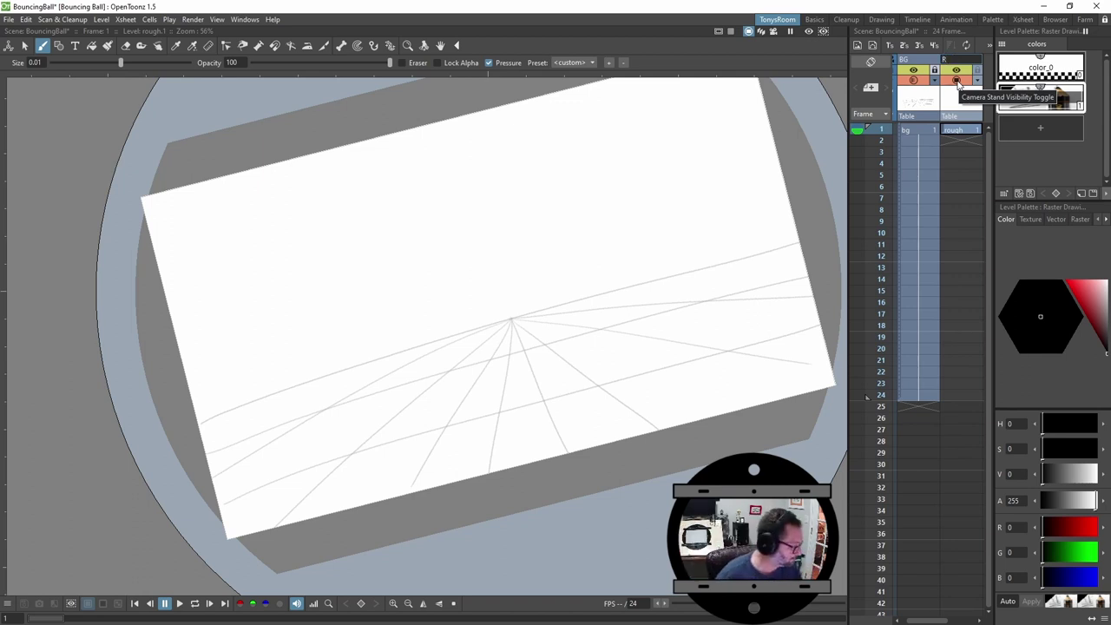
pyautogui.click(961, 142)
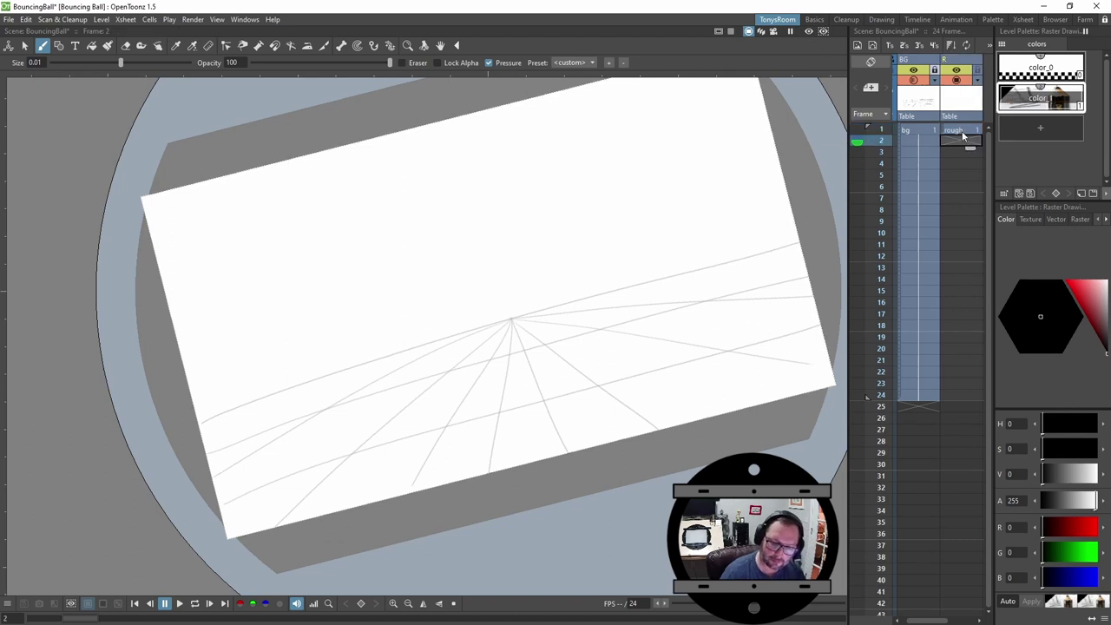
# Sketch a round ball in the upper middle of the scene on frame 1 of the rough level.
pyautogui.click(961, 131)
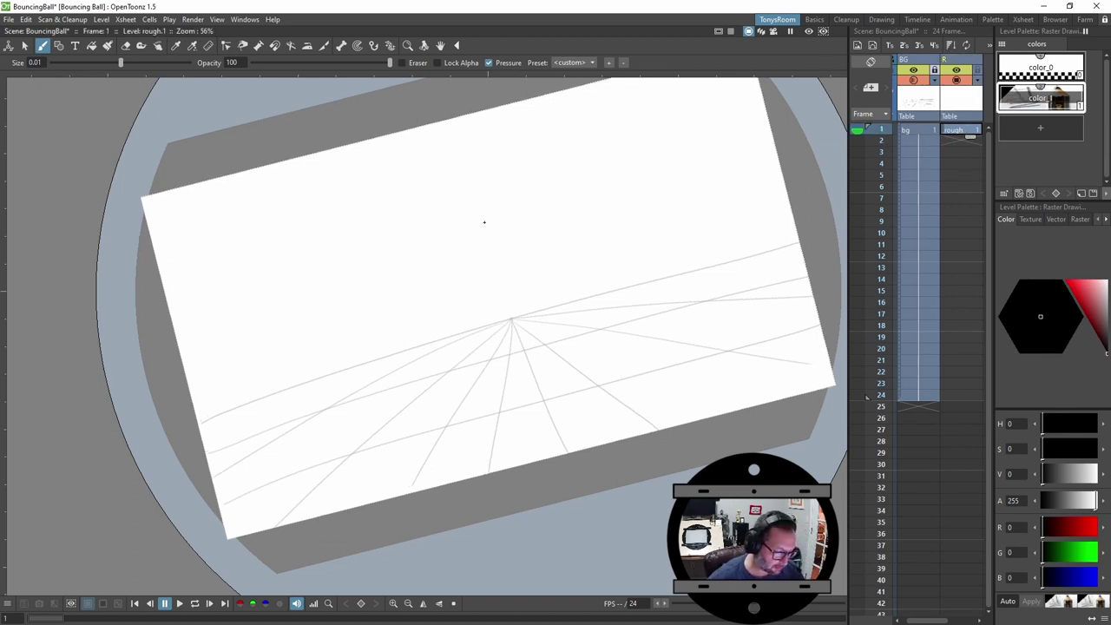
pyautogui.scroll(1, 501, 231)
pyautogui.moveTo(501, 231); pyautogui.dragTo(484, 250)
pyautogui.hotkey('ctrl', 'space')
pyautogui.moveTo(583, 256); pyautogui.dragTo(579, 263)
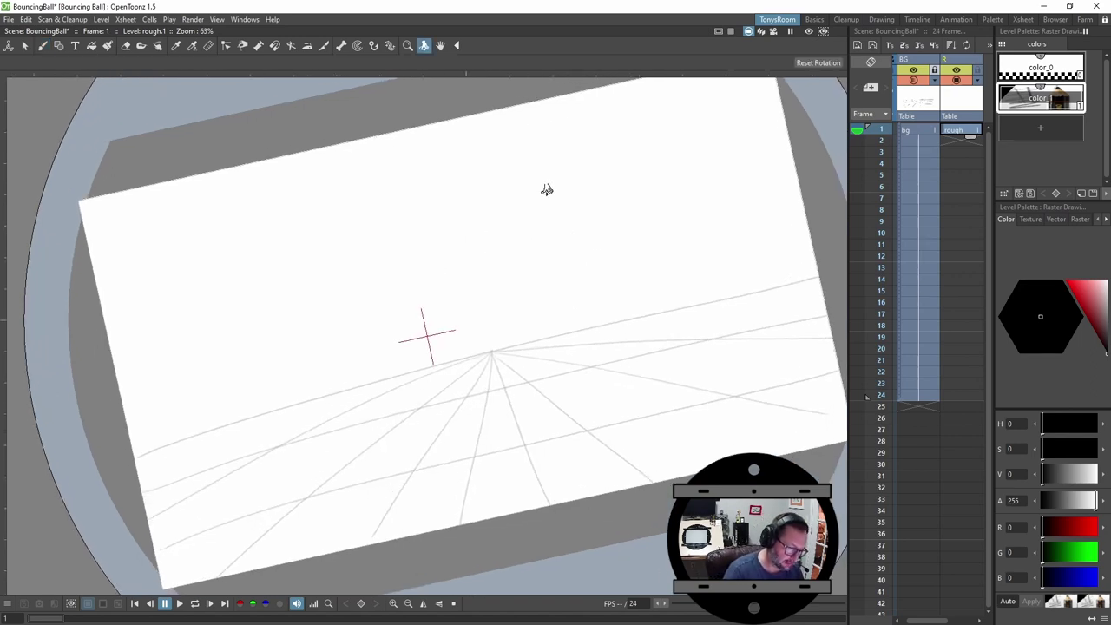
pyautogui.moveTo(610, 240)
pyautogui.mouseDown()
pyautogui.moveTo(570, 369)
pyautogui.moveTo(573, 238)
pyautogui.moveTo(560, 342)
pyautogui.moveTo(561, 258)
pyautogui.moveTo(547, 301)
pyautogui.moveTo(590, 290)
pyautogui.moveTo(617, 243)
pyautogui.moveTo(598, 241)
pyautogui.moveTo(578, 335)
pyautogui.moveTo(575, 204)
pyautogui.moveTo(581, 286)
pyautogui.moveTo(650, 249)
pyautogui.moveTo(548, 203)
pyautogui.mouseUp()
pyautogui.press('b')
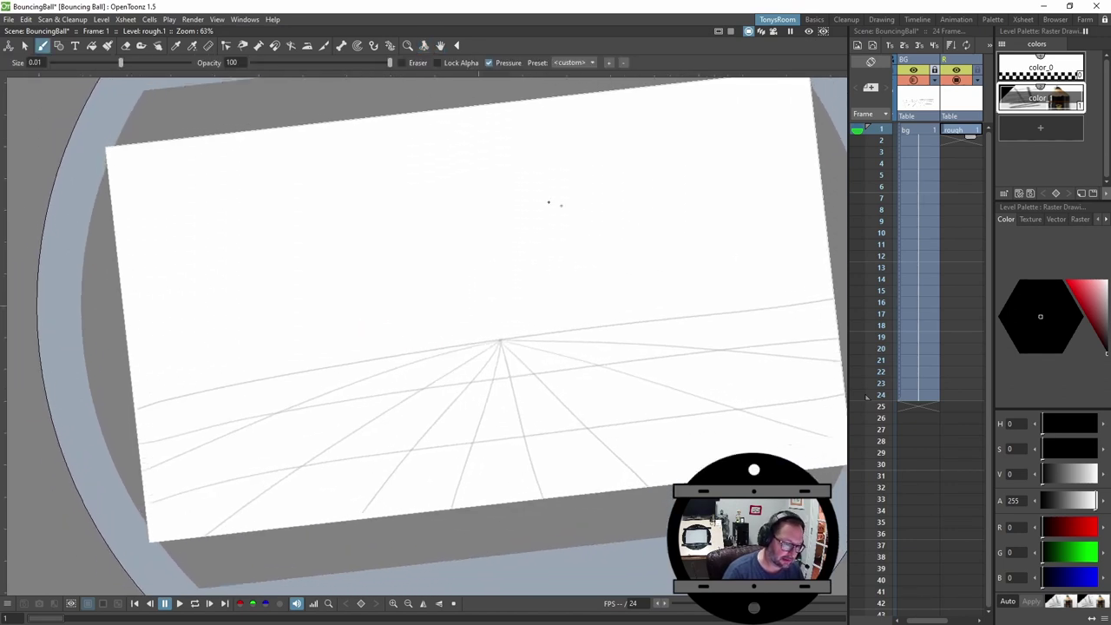
pyautogui.hotkey('ctrl', 'space')
pyautogui.moveTo(513, 238)
pyautogui.mouseDown()
pyautogui.moveTo(614, 240)
pyautogui.moveTo(613, 223)
pyautogui.moveTo(639, 233)
pyautogui.moveTo(665, 203)
pyautogui.moveTo(655, 228)
pyautogui.moveTo(657, 183)
pyautogui.mouseUp()
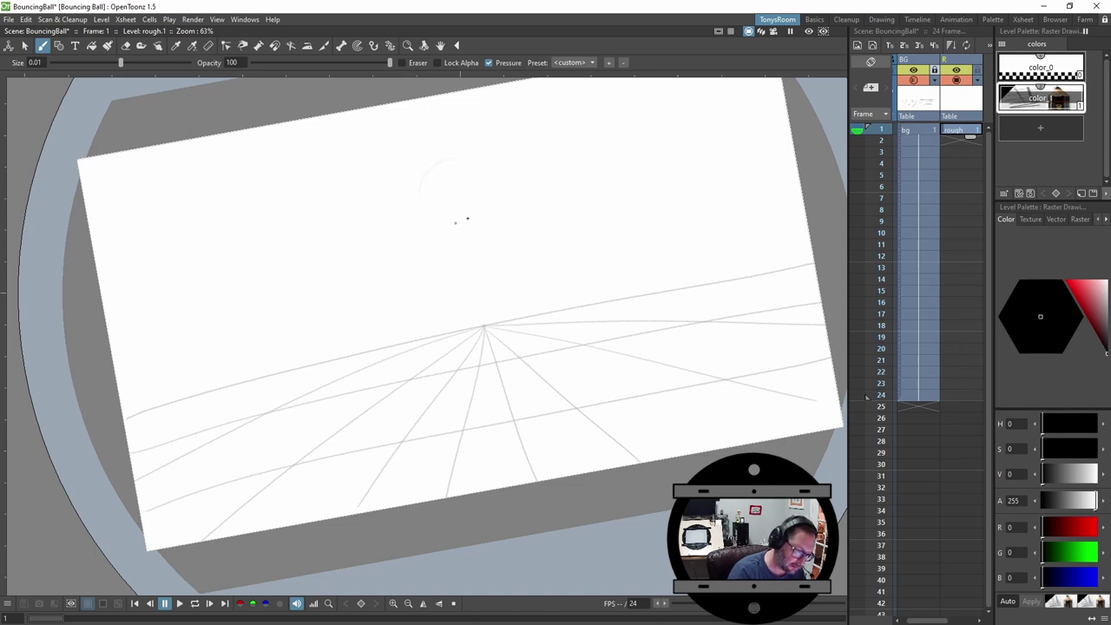
pyautogui.moveTo(425, 207)
pyautogui.mouseDown()
pyautogui.moveTo(489, 196)
pyautogui.moveTo(430, 165)
pyautogui.moveTo(447, 226)
pyautogui.moveTo(466, 161)
pyautogui.moveTo(422, 207)
pyautogui.moveTo(483, 183)
pyautogui.moveTo(422, 181)
pyautogui.moveTo(479, 201)
pyautogui.moveTo(435, 166)
pyautogui.moveTo(475, 213)
pyautogui.moveTo(437, 170)
pyautogui.moveTo(480, 203)
pyautogui.moveTo(424, 177)
pyautogui.moveTo(481, 190)
pyautogui.moveTo(432, 209)
pyautogui.mouseUp()
pyautogui.press('space')
pyautogui.moveTo(588, 284); pyautogui.dragTo(565, 267)
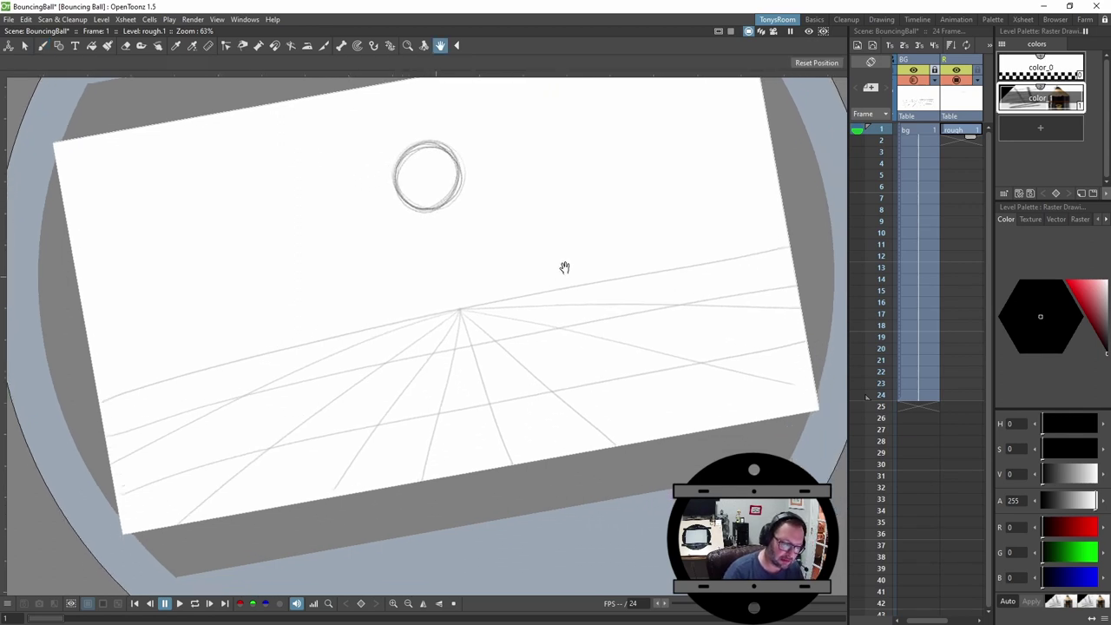
# Turn on the onion skin so the previous frame's ball shows while on empty frame 2 of the rough column.
pyautogui.press('Down')
pyautogui.press('Up')
pyautogui.press('.')
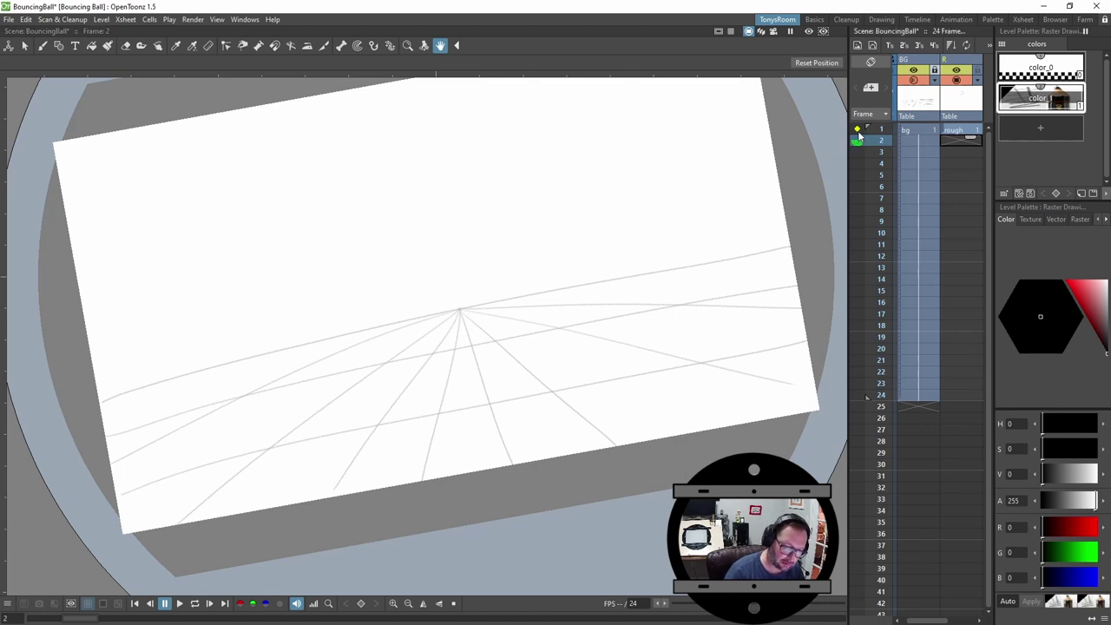
pyautogui.press(',')
pyautogui.press('.')
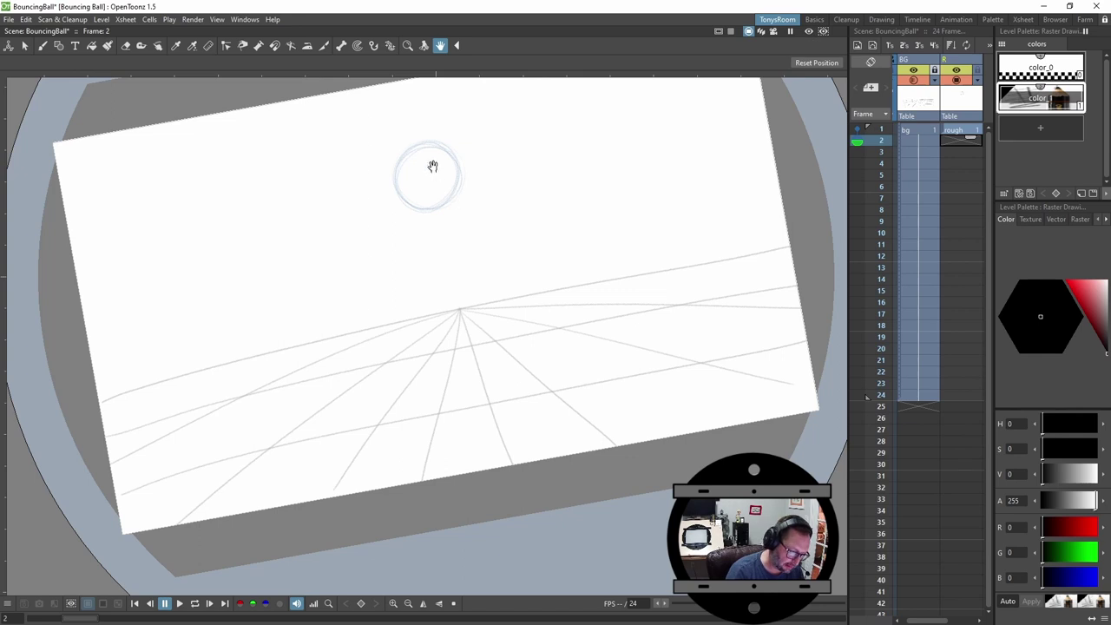
# Draw a wide, flattened ellipse as the squashed ball on frame 2 and clean up its outer edge with the eraser.
pyautogui.press('b')
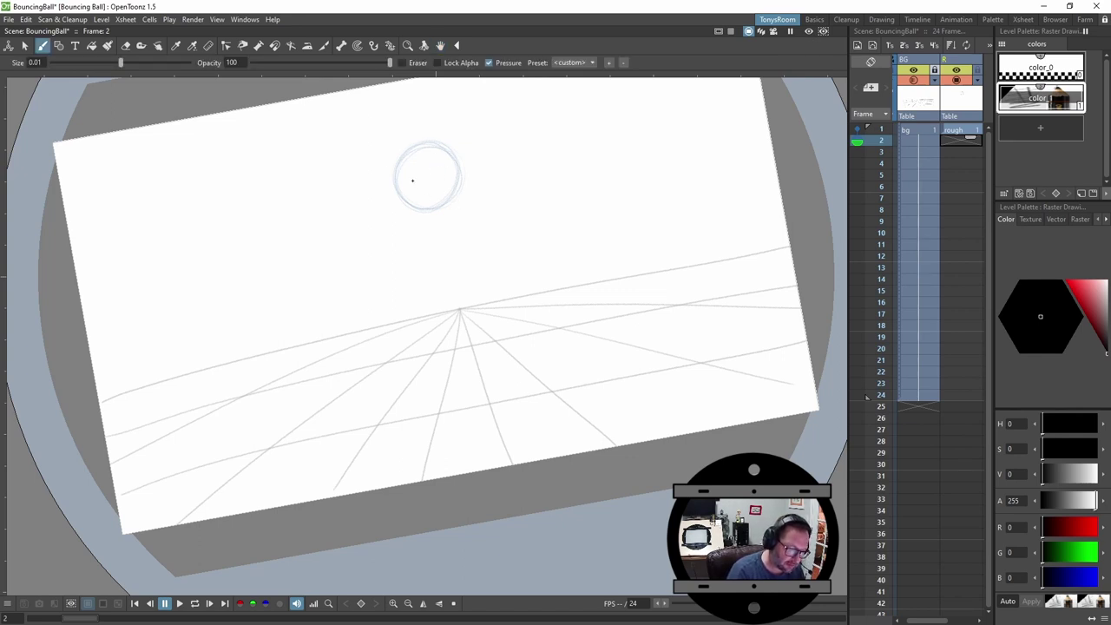
pyautogui.moveTo(395, 213)
pyautogui.mouseDown()
pyautogui.moveTo(471, 180)
pyautogui.moveTo(399, 186)
pyautogui.moveTo(442, 205)
pyautogui.moveTo(470, 171)
pyautogui.moveTo(377, 201)
pyautogui.moveTo(467, 189)
pyautogui.moveTo(443, 168)
pyautogui.moveTo(400, 211)
pyautogui.moveTo(400, 184)
pyautogui.mouseUp()
pyautogui.moveTo(464, 170)
pyautogui.mouseDown()
pyautogui.moveTo(384, 198)
pyautogui.moveTo(467, 189)
pyautogui.moveTo(433, 173)
pyautogui.moveTo(410, 209)
pyautogui.moveTo(471, 176)
pyautogui.moveTo(388, 189)
pyautogui.moveTo(453, 198)
pyautogui.moveTo(425, 175)
pyautogui.moveTo(423, 209)
pyautogui.moveTo(437, 172)
pyautogui.moveTo(412, 213)
pyautogui.moveTo(439, 170)
pyautogui.moveTo(415, 212)
pyautogui.moveTo(451, 203)
pyautogui.moveTo(395, 197)
pyautogui.mouseUp()
pyautogui.press('a')
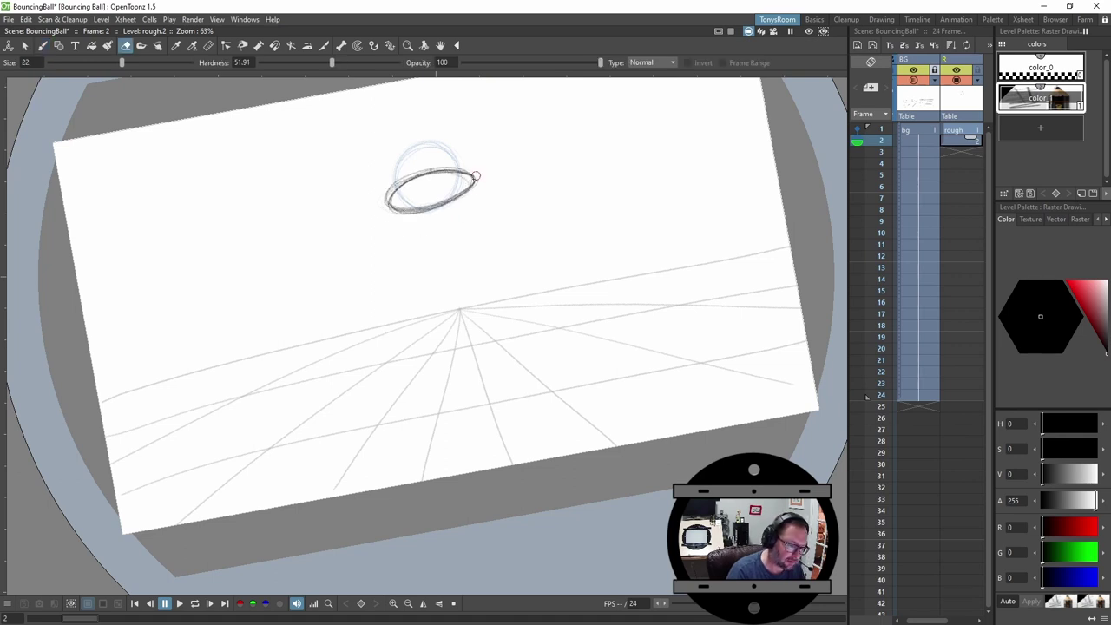
pyautogui.moveTo(476, 174)
pyautogui.mouseDown()
pyautogui.moveTo(467, 196)
pyautogui.moveTo(444, 205)
pyautogui.moveTo(453, 201)
pyautogui.mouseUp()
pyautogui.press('b')
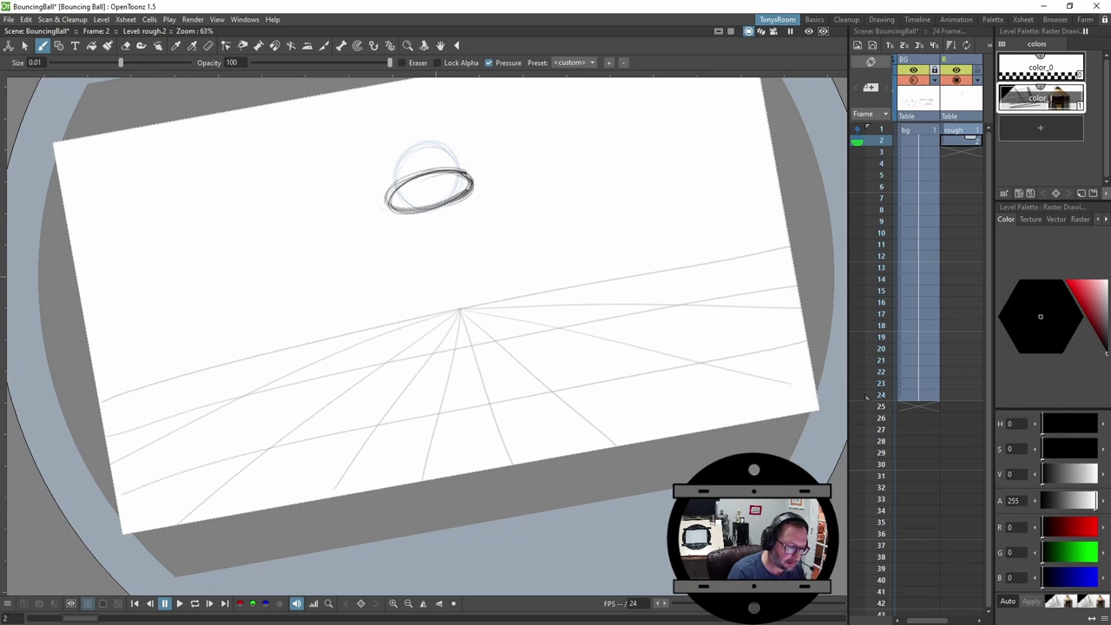
pyautogui.press('s')
pyautogui.moveTo(533, 189); pyautogui.dragTo(517, 139)
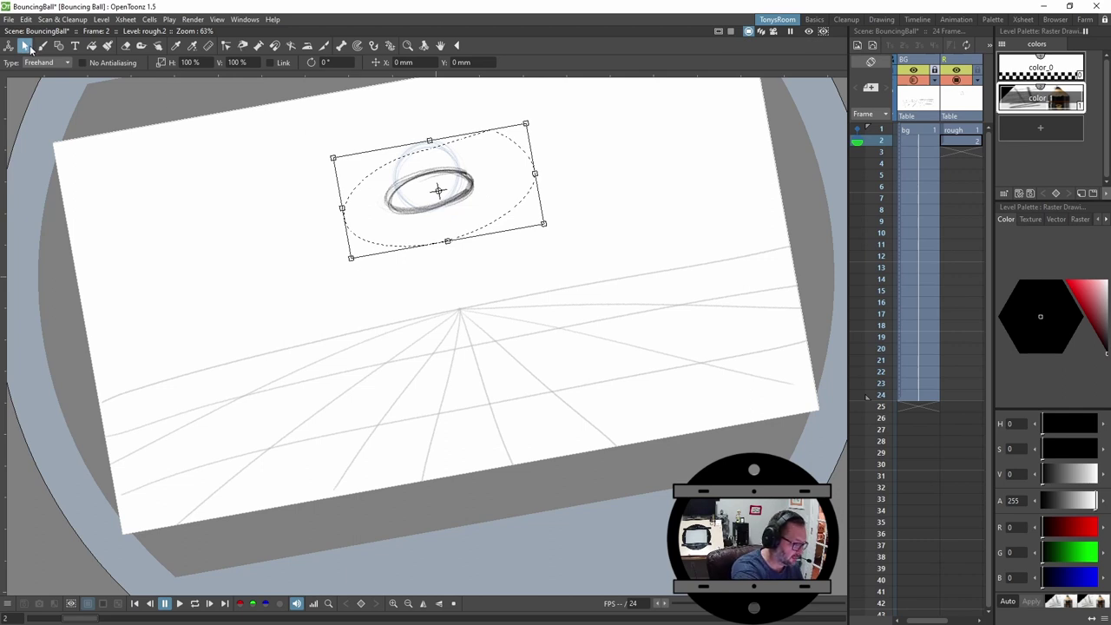
pyautogui.click(40, 47)
pyautogui.click(25, 46)
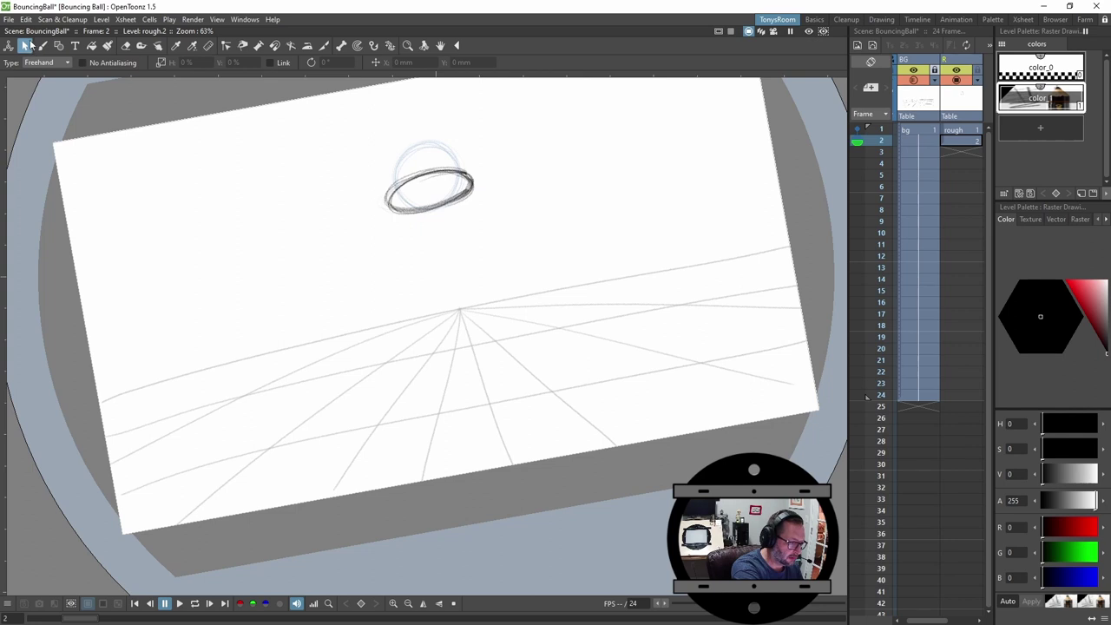
pyautogui.moveTo(476, 136); pyautogui.dragTo(547, 193)
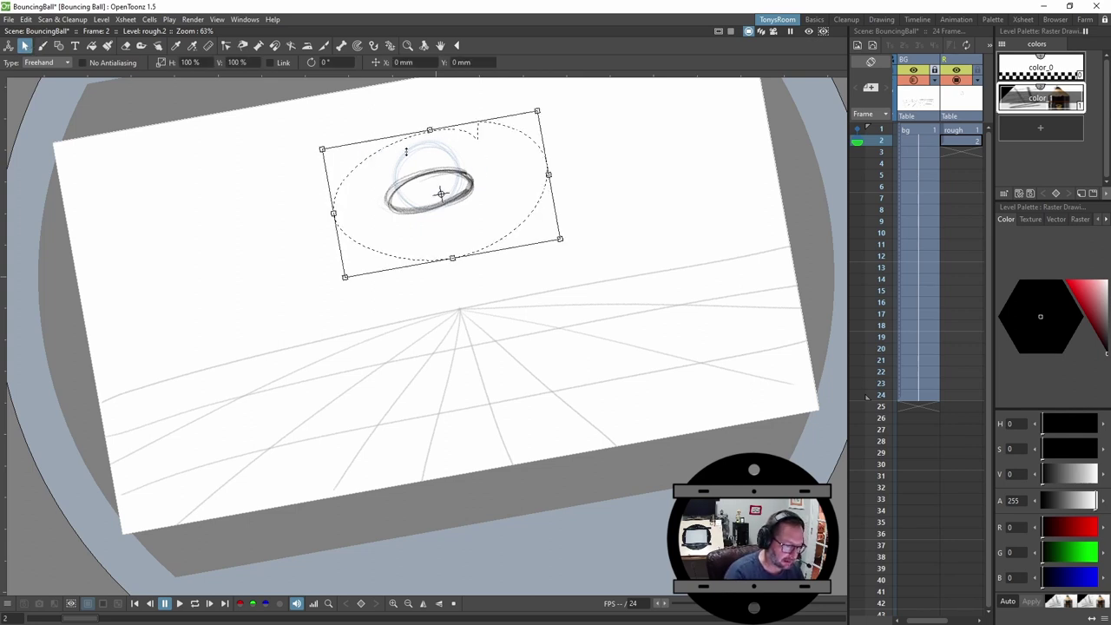
pyautogui.click(52, 62)
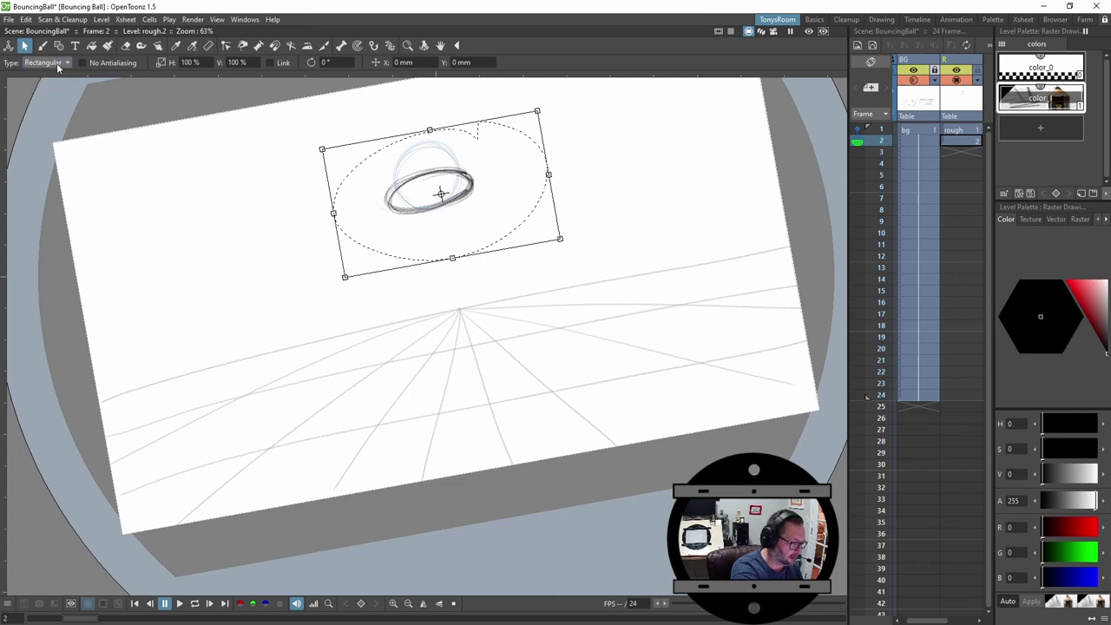
pyautogui.click(56, 62)
pyautogui.click(57, 77)
pyautogui.click(595, 156)
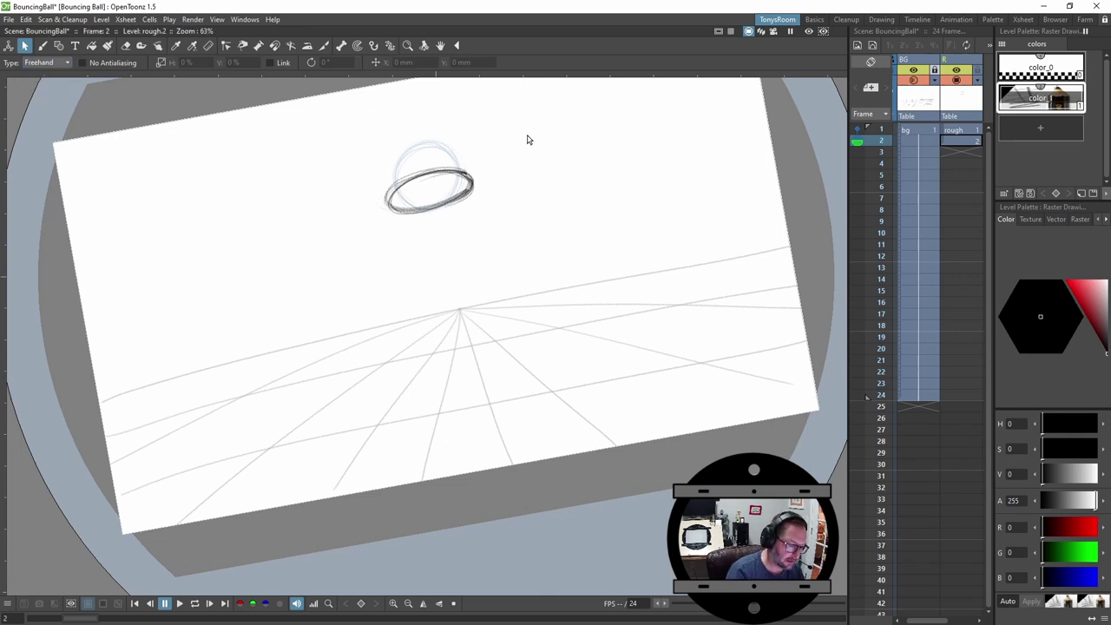
# Lasso the squashed ball on frame 2 with a freehand selection and move it onto the ground just below the vanishing point.
pyautogui.moveTo(527, 138)
pyautogui.mouseDown()
pyautogui.moveTo(409, 133)
pyautogui.moveTo(433, 261)
pyautogui.moveTo(471, 107)
pyautogui.mouseUp()
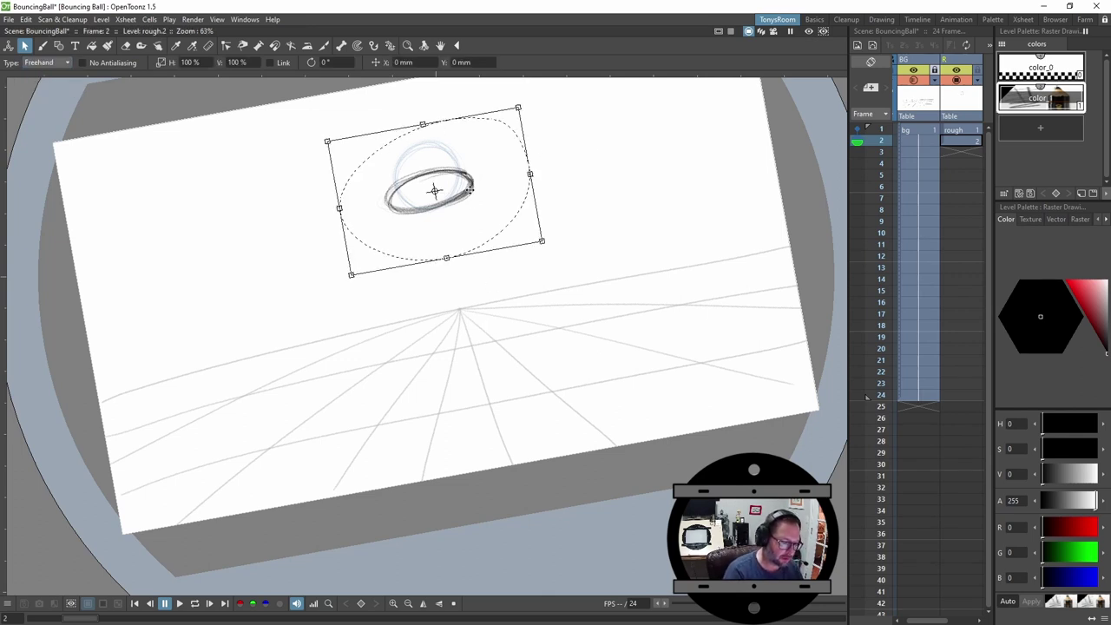
pyautogui.moveTo(470, 190); pyautogui.dragTo(511, 381)
pyautogui.click(632, 323)
# Flip back and forth between frames 1 and 2 to compare the raised and squashed ball poses.
pyautogui.press('Up')
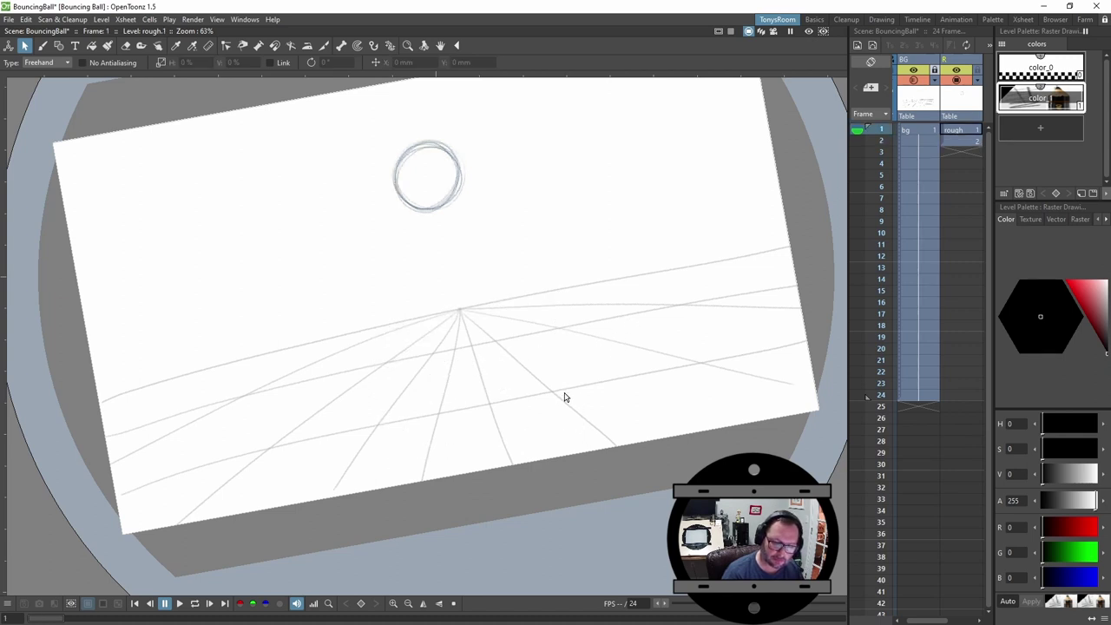
pyautogui.press('.')
pyautogui.press(',')
pyautogui.press('.')
pyautogui.press(',')
pyautogui.press('.')
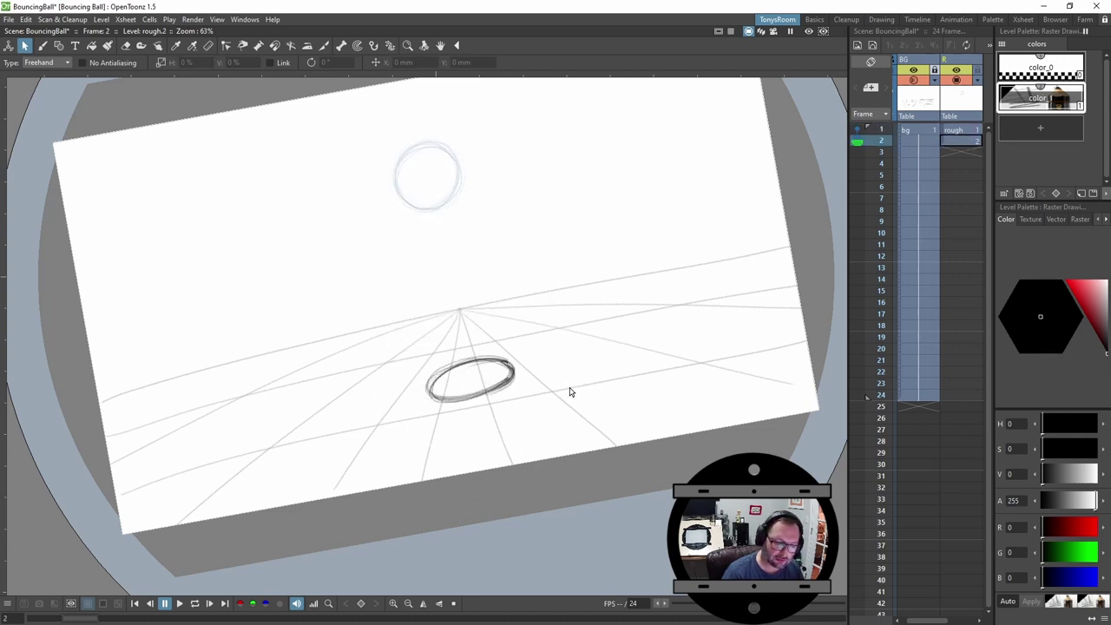
pyautogui.press(',')
# Handwrite a circled 1 with "up" on frame 1 and a circled 2 with "squash" on frame 2 using the brush.
pyautogui.press('b')
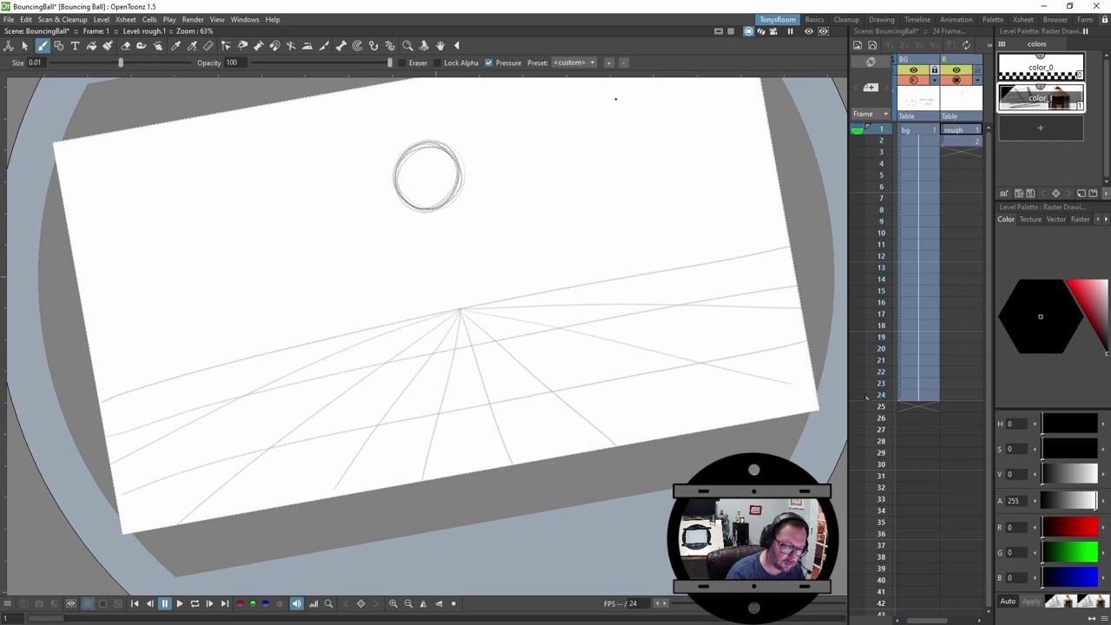
pyautogui.moveTo(616, 98)
pyautogui.mouseDown()
pyautogui.moveTo(613, 120)
pyautogui.moveTo(618, 92)
pyautogui.moveTo(664, 102)
pyautogui.mouseUp()
pyautogui.press('.')
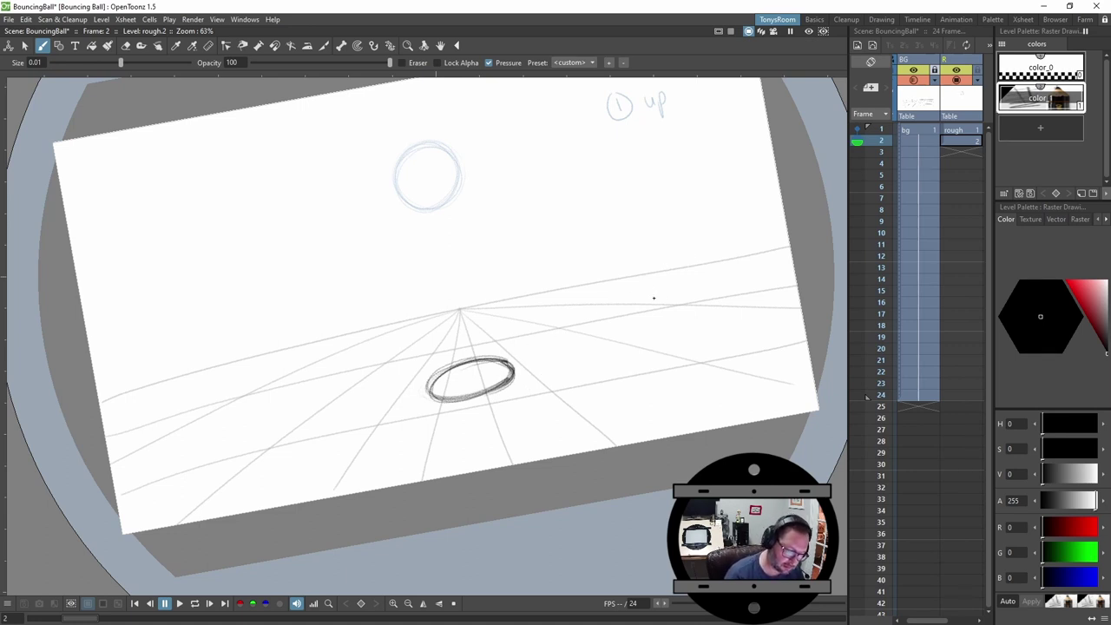
pyautogui.moveTo(655, 295)
pyautogui.mouseDown()
pyautogui.moveTo(665, 306)
pyautogui.moveTo(670, 285)
pyautogui.moveTo(705, 308)
pyautogui.mouseUp()
pyautogui.moveTo(707, 291); pyautogui.dragTo(735, 281)
pyautogui.moveTo(735, 276); pyautogui.dragTo(743, 280)
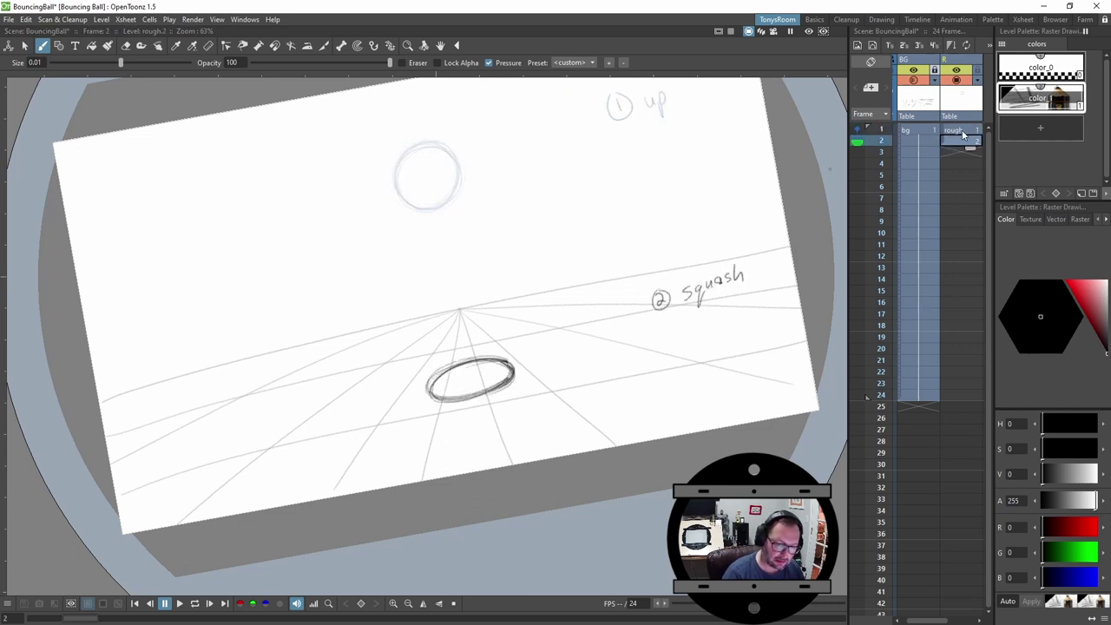
# Extend the exposure of rough drawing 1 through frame 11 so that drawing 2 starts at frame 12.
pyautogui.press("'")
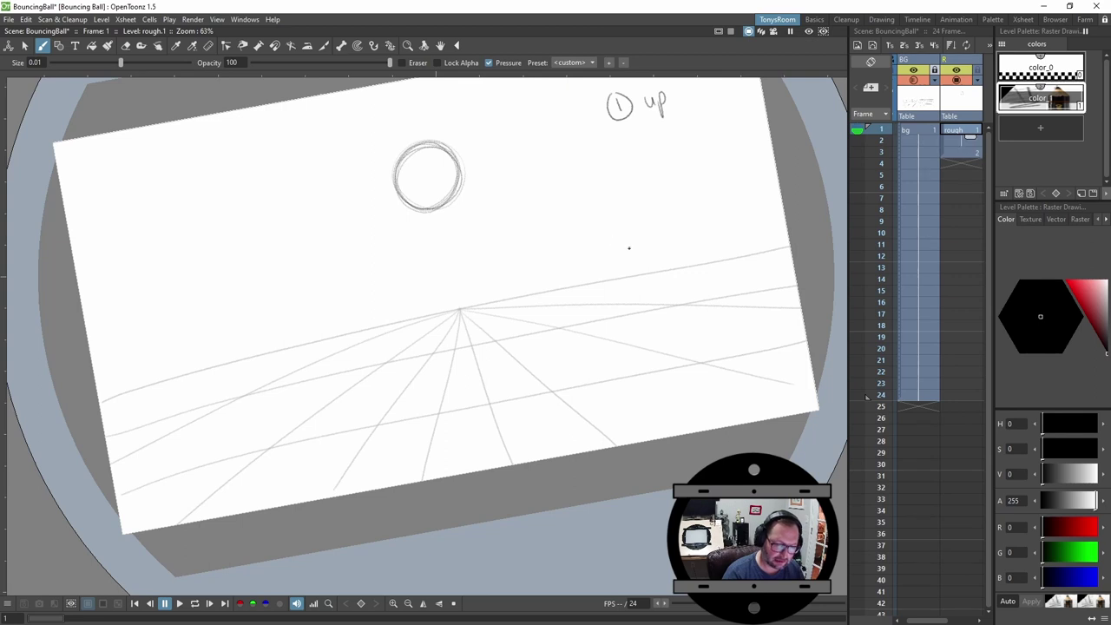
pyautogui.moveTo(971, 146); pyautogui.dragTo(971, 225)
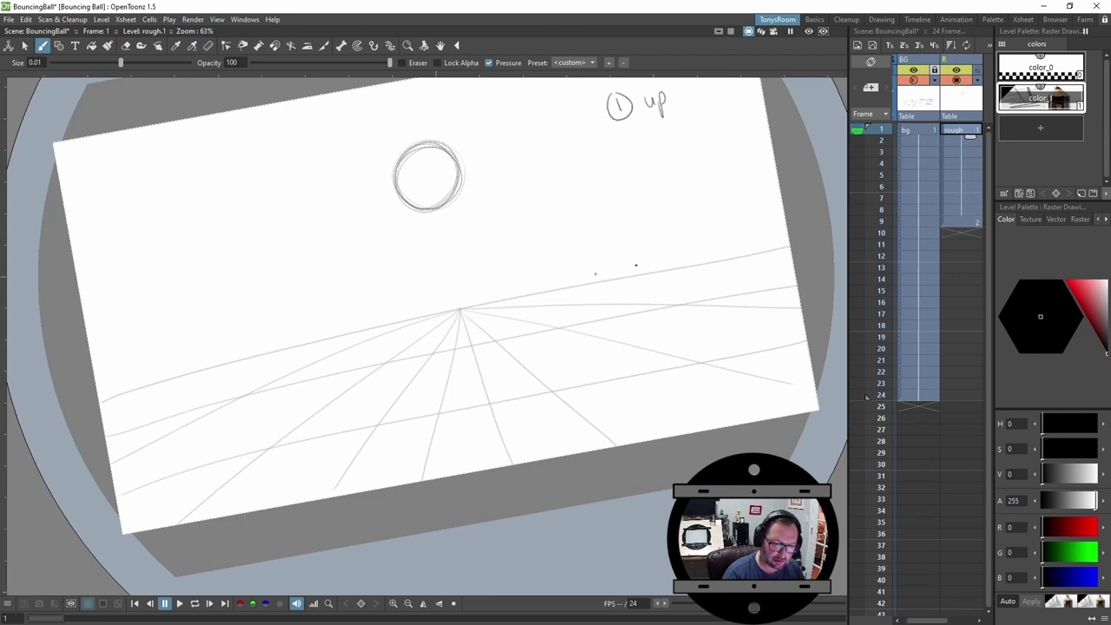
pyautogui.click(965, 221)
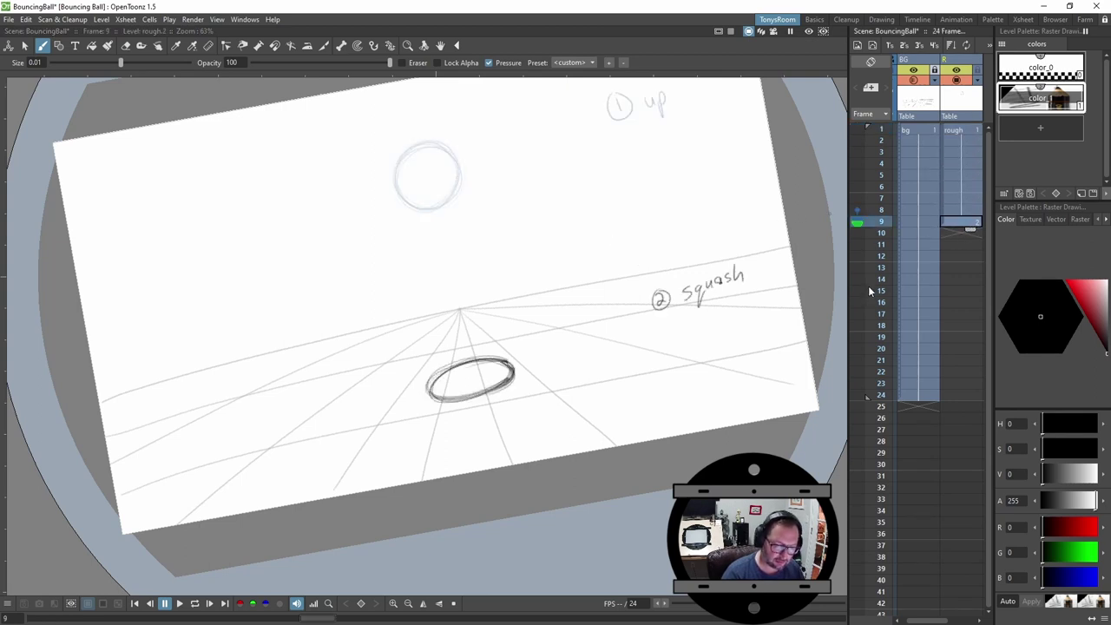
pyautogui.click(970, 131)
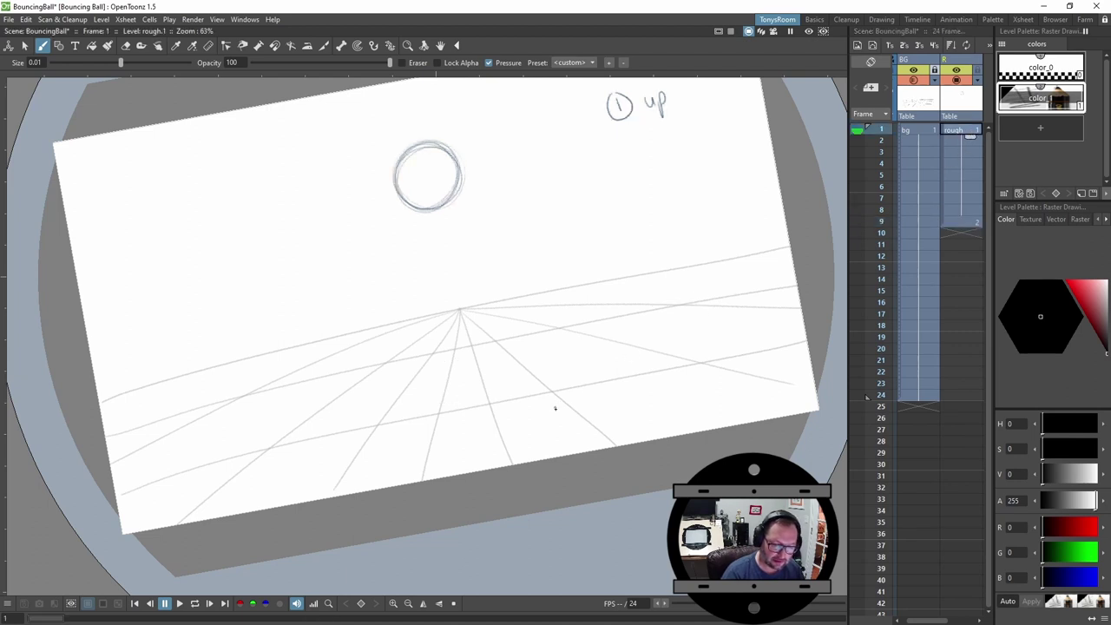
pyautogui.press("'")
pyautogui.press("'")
pyautogui.press("'")
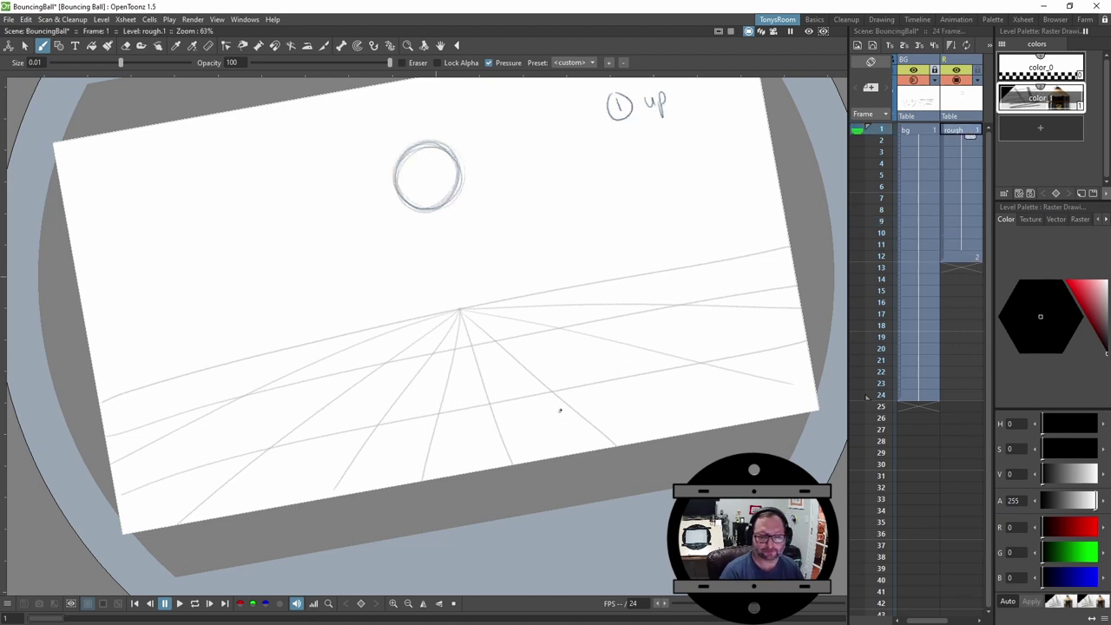
# Extend the exposure of the squash drawing at frame 12 through frame 24 and play the animation as a loop.
pyautogui.click(967, 257)
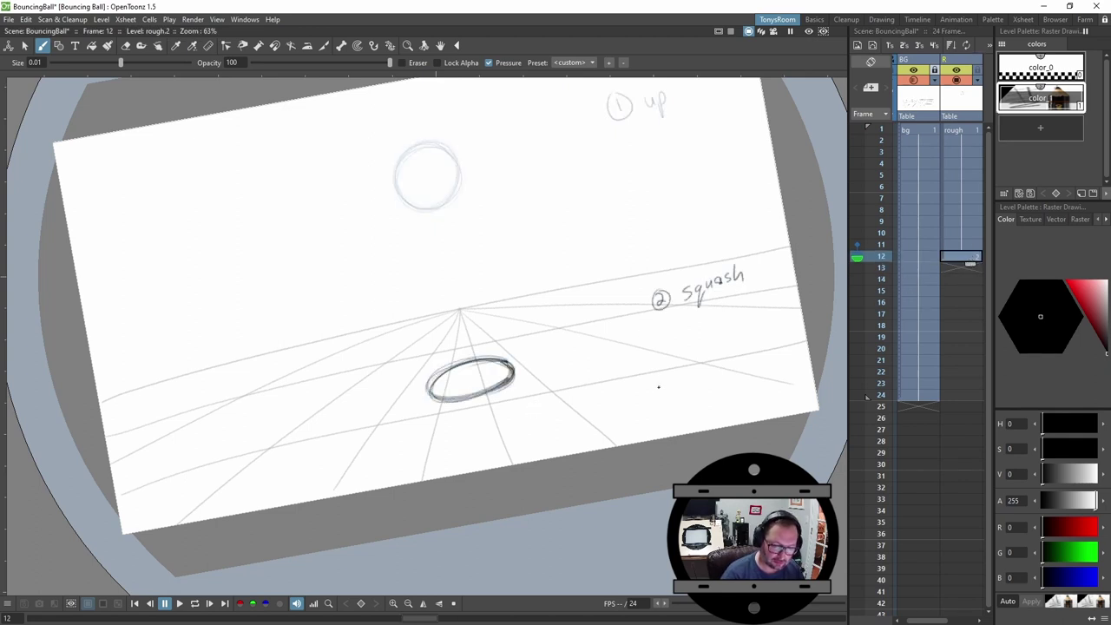
pyautogui.press("'")
pyautogui.press("'")
pyautogui.press("'")
pyautogui.press("'")
pyautogui.press("'")
pyautogui.press("'")
pyautogui.press("'")
pyautogui.press("'")
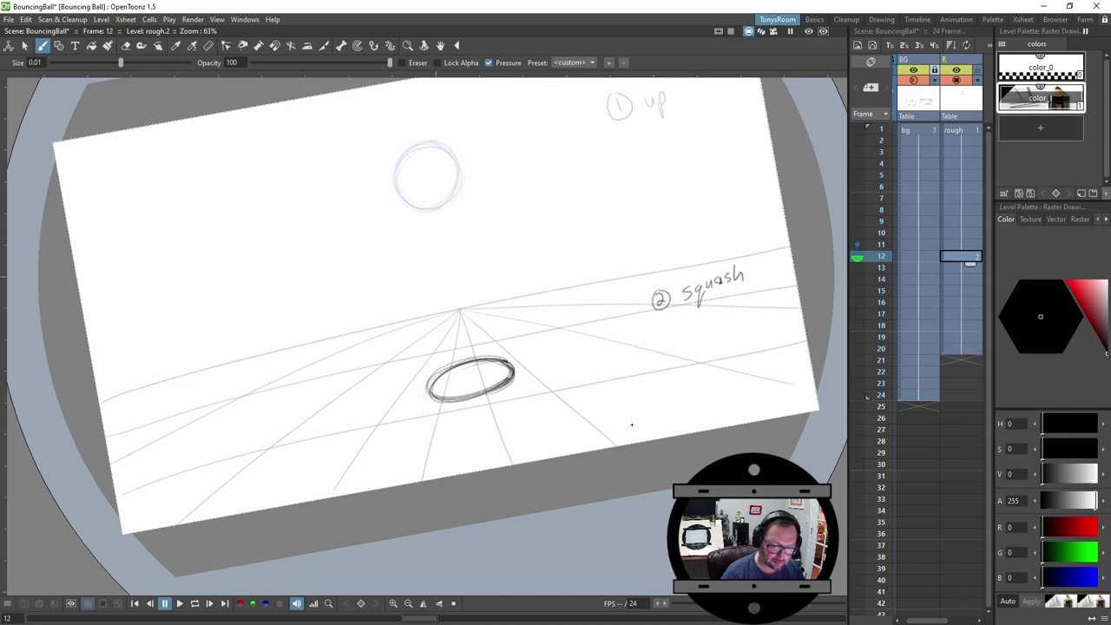
pyautogui.press("'")
pyautogui.press("'")
pyautogui.press("'")
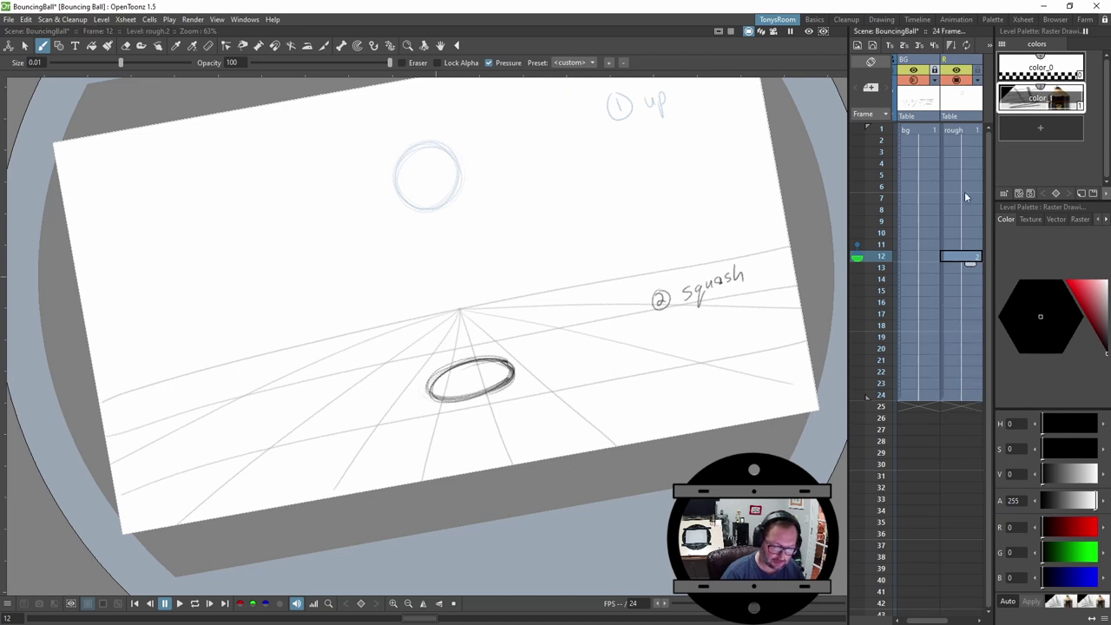
pyautogui.press('l')
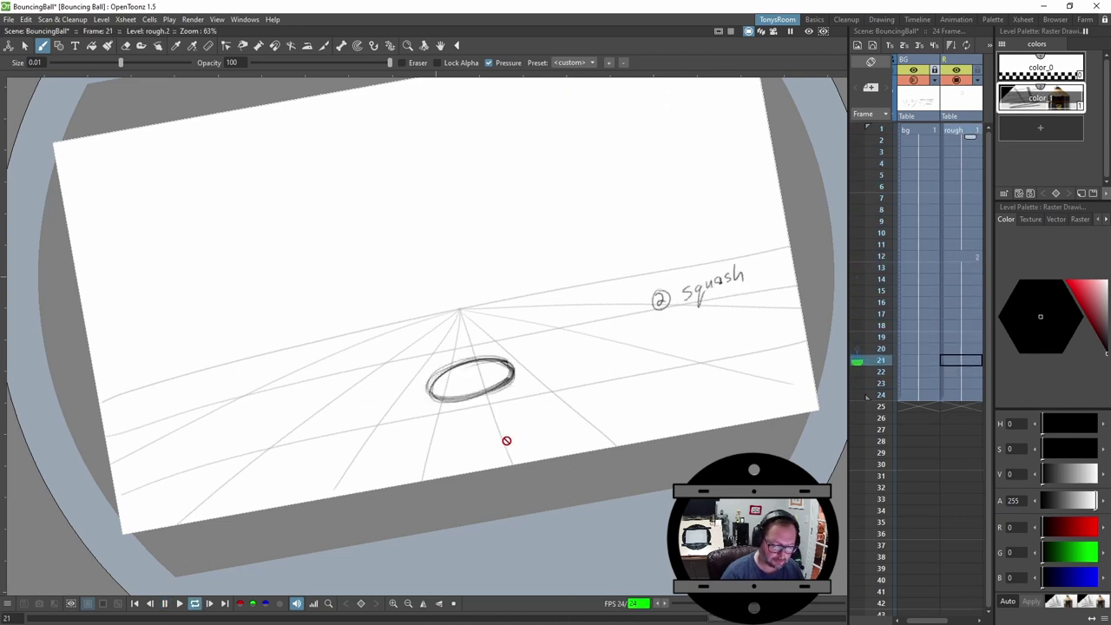
pyautogui.press('l')
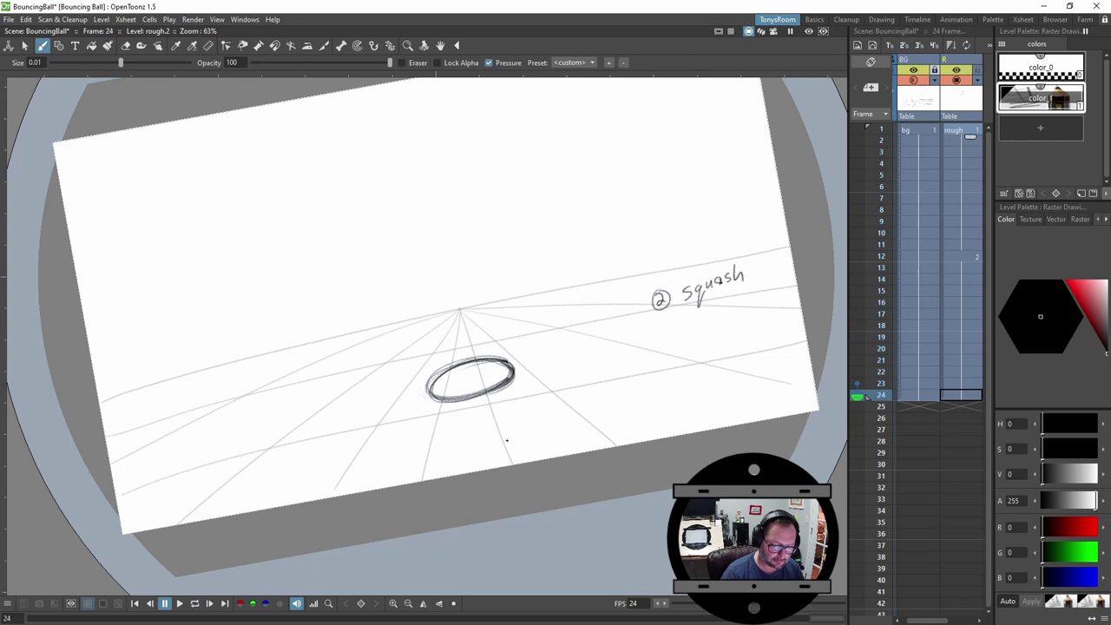
# Add rough drawing 1 again at frame 25 of the R column and set the playback stop marker at frame 24.
pyautogui.click(970, 408)
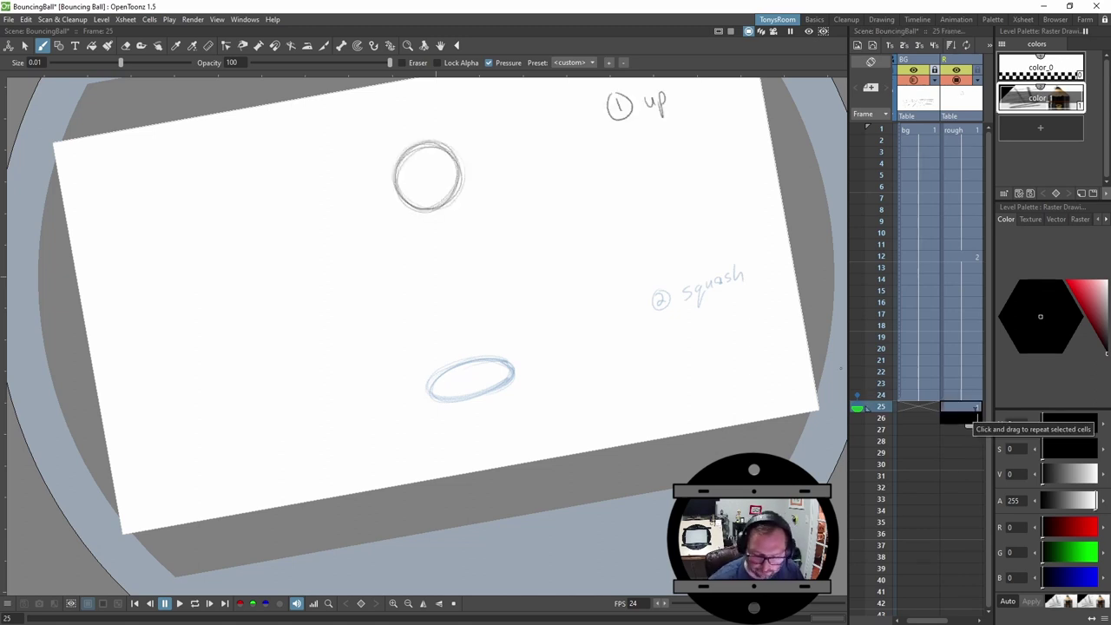
pyautogui.click(962, 359)
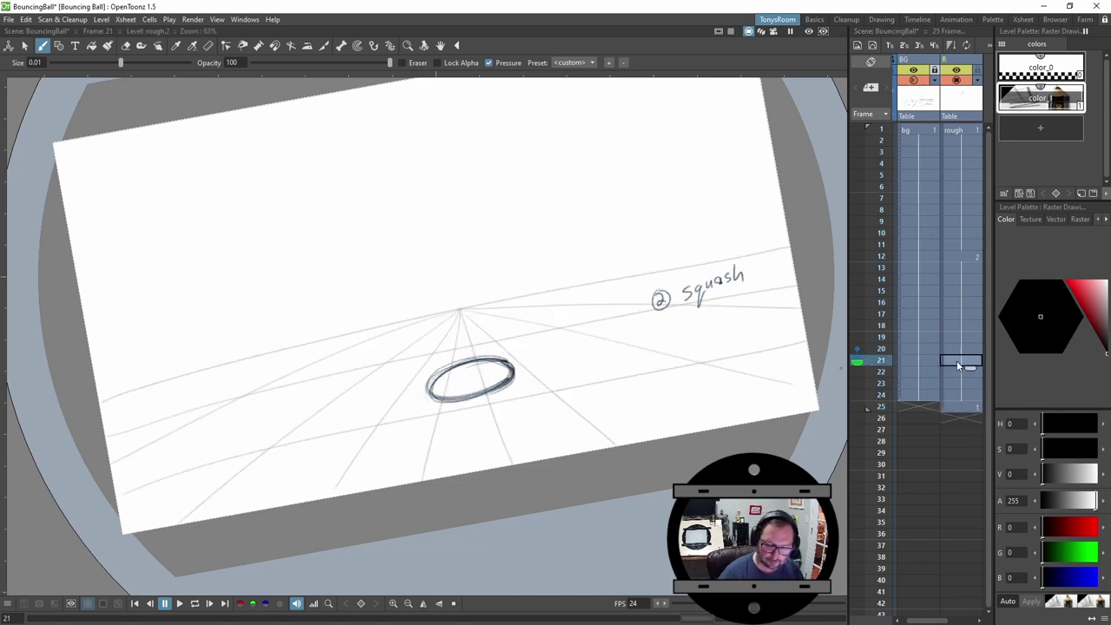
pyautogui.rightClick(879, 400)
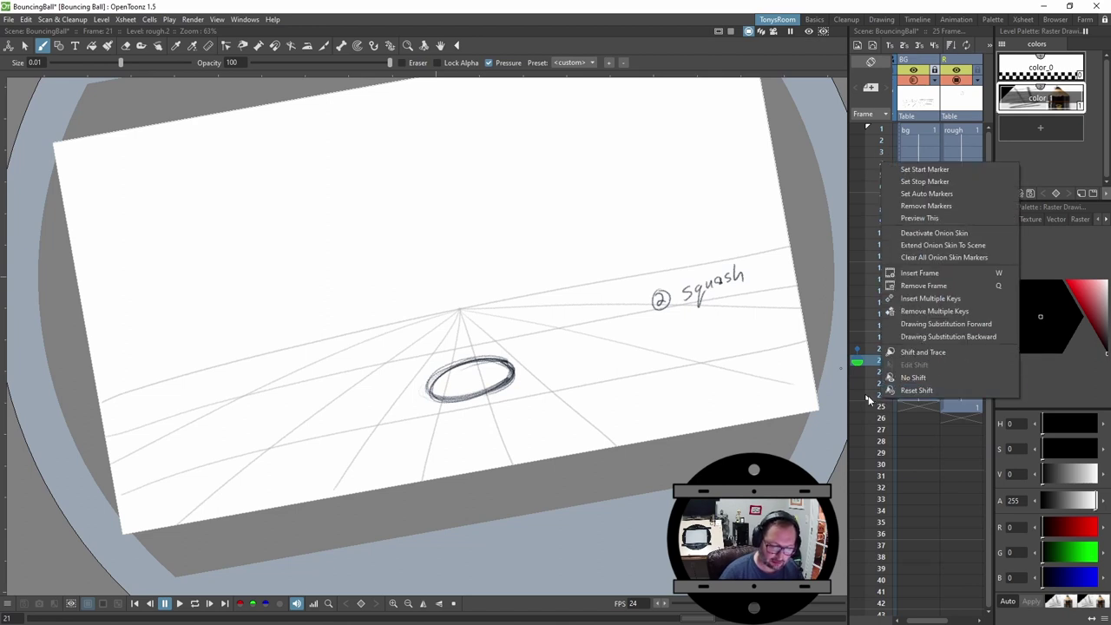
pyautogui.click(868, 395)
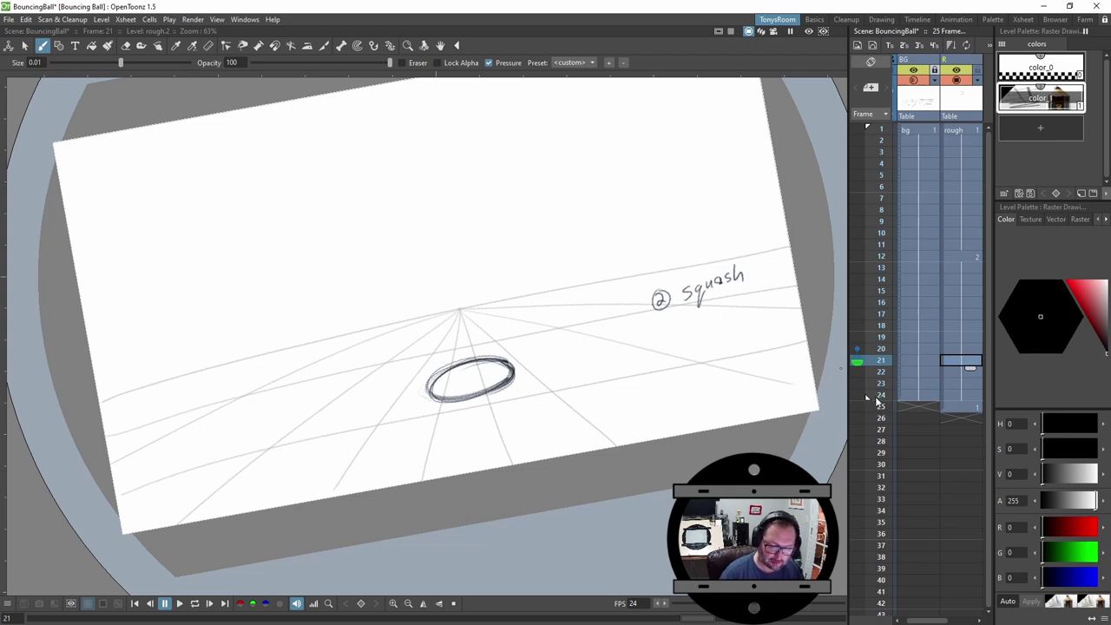
# Compare frames 24 and 25 of the R column and play the animation as a loop.
pyautogui.click(882, 396)
pyautogui.click(976, 408)
pyautogui.click(976, 397)
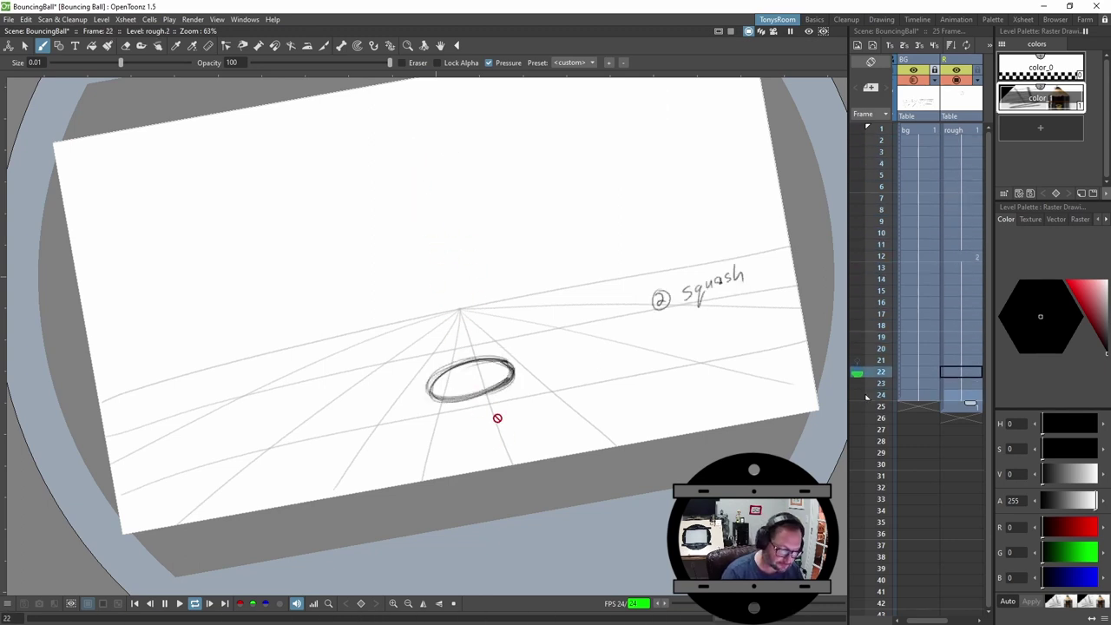
pyautogui.press('l')
pyautogui.press('Up')
pyautogui.press('Up')
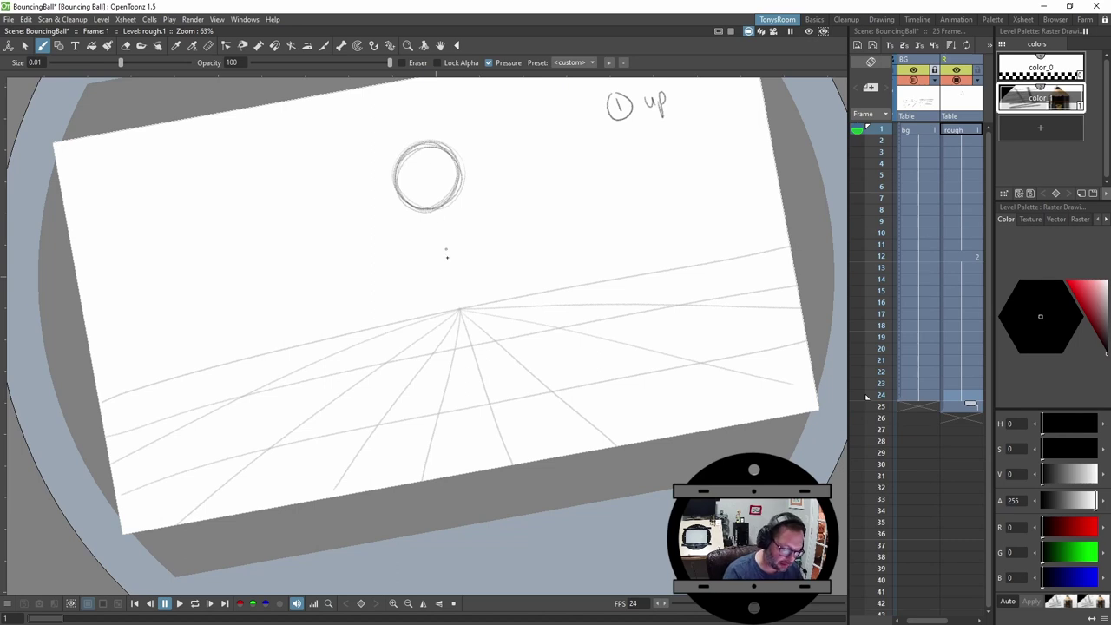
# Start a new rough drawing on frame 3 and sketch a slightly elongated ball just below the onion-skinned first ball.
pyautogui.scroll(3, 463, 338)
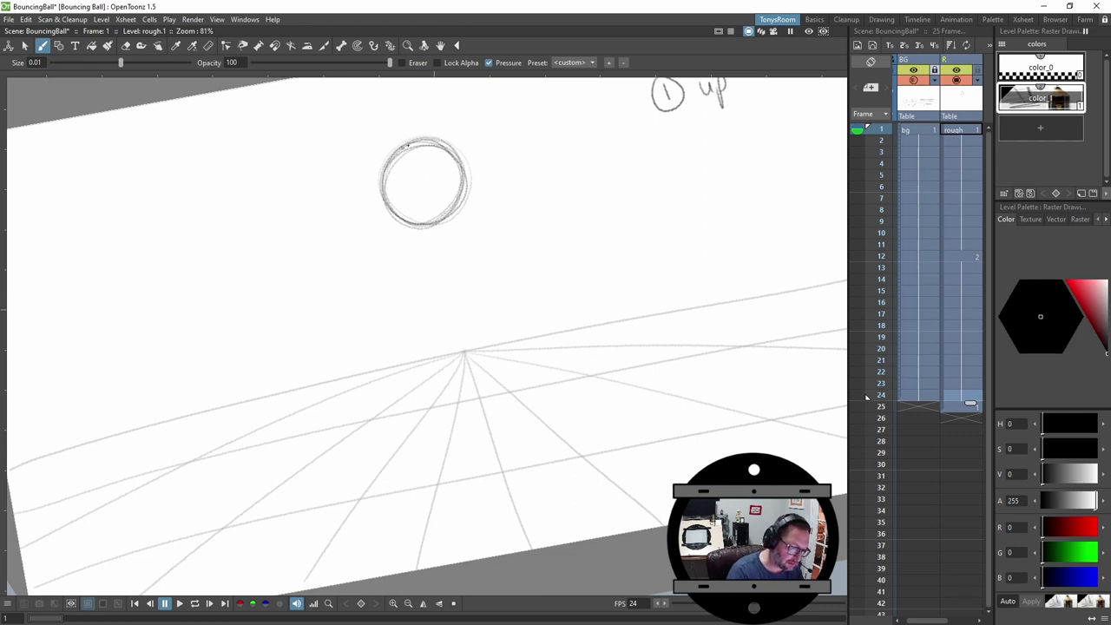
pyautogui.moveTo(404, 148)
pyautogui.mouseDown()
pyautogui.moveTo(432, 143)
pyautogui.moveTo(402, 149)
pyautogui.mouseUp()
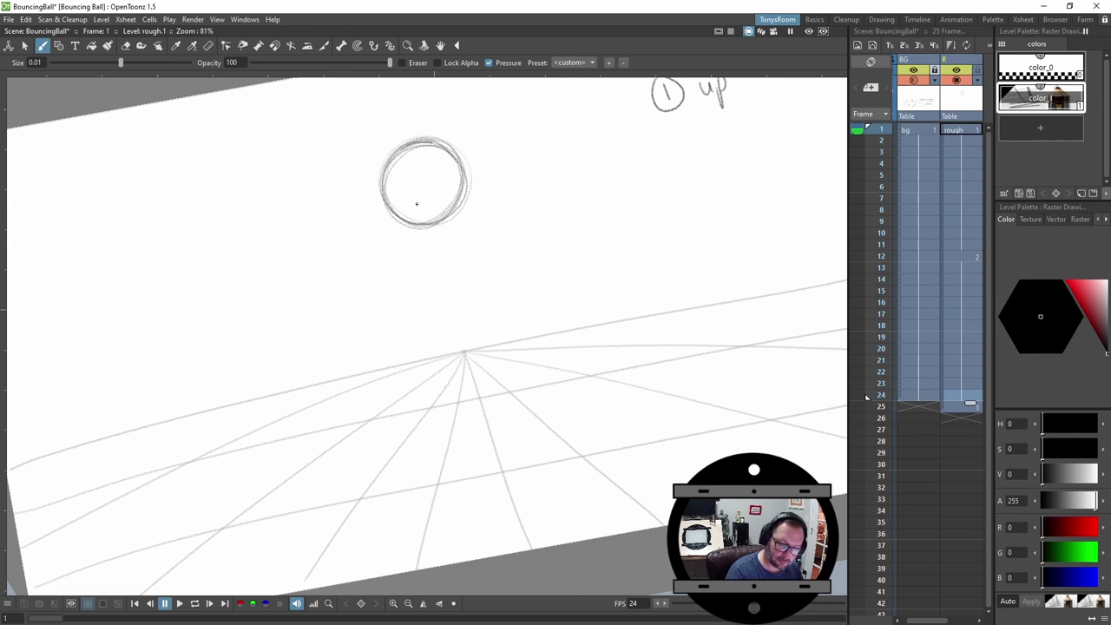
pyautogui.press('.')
pyautogui.press('.')
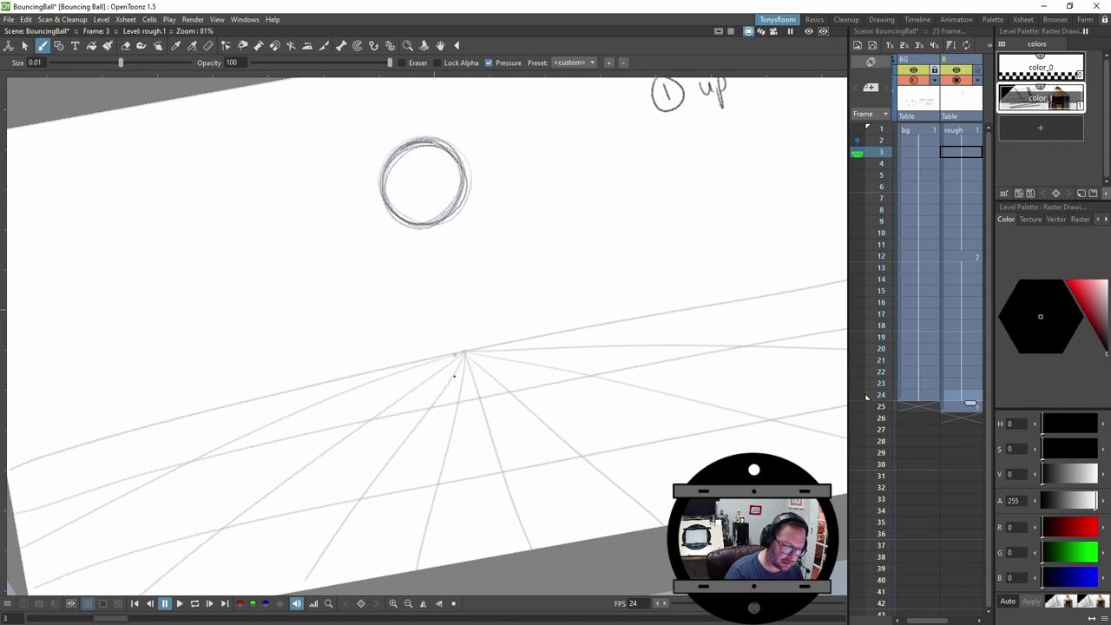
pyautogui.moveTo(466, 196); pyautogui.dragTo(464, 194)
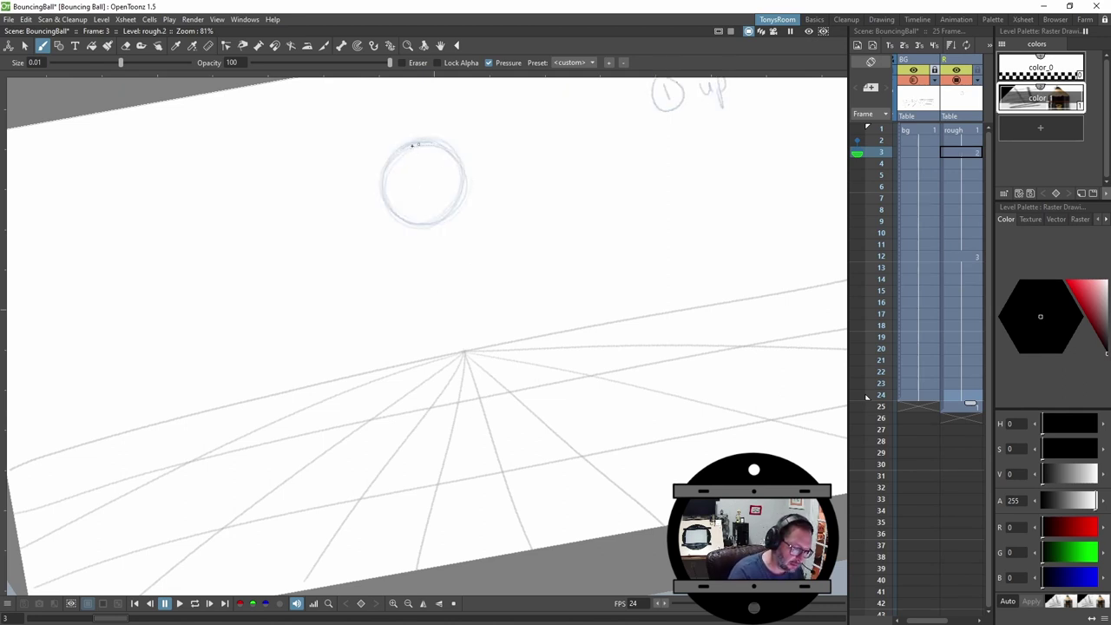
pyautogui.moveTo(413, 145)
pyautogui.mouseDown()
pyautogui.moveTo(387, 165)
pyautogui.moveTo(393, 211)
pyautogui.moveTo(385, 177)
pyautogui.moveTo(403, 222)
pyautogui.moveTo(430, 231)
pyautogui.moveTo(409, 224)
pyautogui.moveTo(452, 215)
pyautogui.moveTo(433, 230)
pyautogui.moveTo(460, 181)
pyautogui.mouseUp()
pyautogui.moveTo(464, 219)
pyautogui.mouseDown()
pyautogui.moveTo(460, 169)
pyautogui.moveTo(443, 148)
pyautogui.mouseUp()
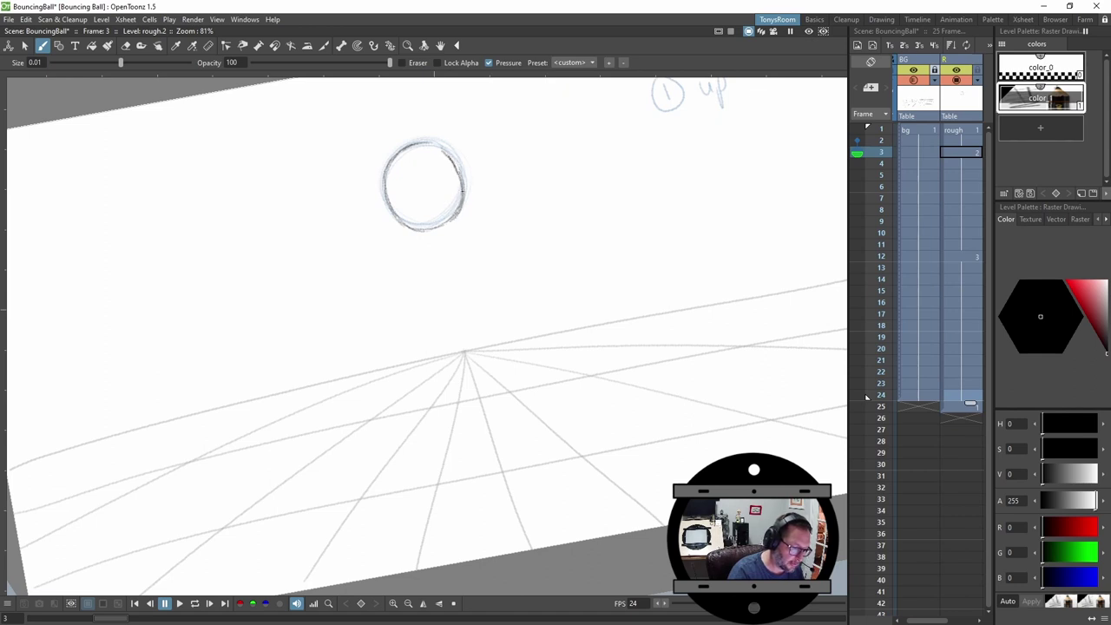
pyautogui.moveTo(462, 185)
pyautogui.mouseDown()
pyautogui.moveTo(446, 152)
pyautogui.moveTo(427, 144)
pyautogui.mouseUp()
pyautogui.moveTo(455, 163)
pyautogui.mouseDown()
pyautogui.moveTo(415, 146)
pyautogui.moveTo(387, 182)
pyautogui.moveTo(387, 201)
pyautogui.moveTo(391, 190)
pyautogui.moveTo(428, 221)
pyautogui.moveTo(408, 225)
pyautogui.moveTo(441, 228)
pyautogui.mouseUp()
pyautogui.moveTo(431, 229)
pyautogui.mouseDown()
pyautogui.moveTo(463, 197)
pyautogui.moveTo(452, 223)
pyautogui.moveTo(421, 142)
pyautogui.mouseUp()
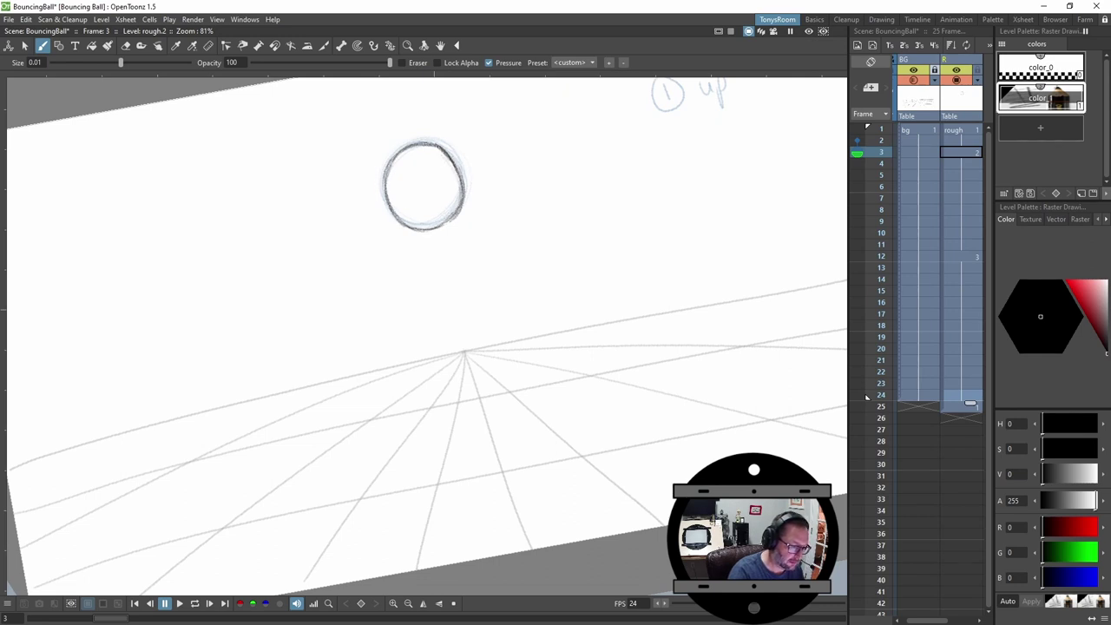
# Refine the frame 3 ball outline by cleaning up its right side and darkening its top and lower-left edges.
pyautogui.press('Up')
pyautogui.press('Down')
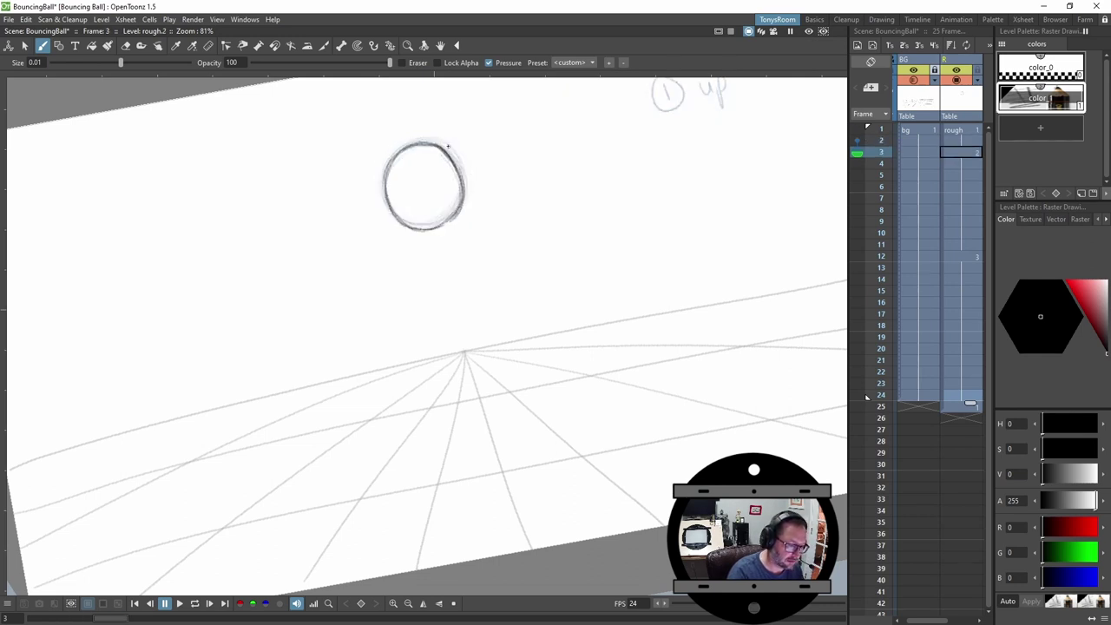
pyautogui.press('Up')
pyautogui.press('Down')
pyautogui.press('a')
pyautogui.moveTo(458, 167)
pyautogui.mouseDown()
pyautogui.moveTo(439, 147)
pyautogui.moveTo(463, 187)
pyautogui.mouseUp()
pyautogui.press('b')
pyautogui.moveTo(426, 144)
pyautogui.mouseDown()
pyautogui.moveTo(459, 172)
pyautogui.moveTo(462, 192)
pyautogui.moveTo(437, 229)
pyautogui.moveTo(383, 182)
pyautogui.mouseUp()
pyautogui.press('Down')
pyautogui.press('Up')
pyautogui.press('Up')
pyautogui.press('Down')
pyautogui.moveTo(417, 229); pyautogui.dragTo(389, 203)
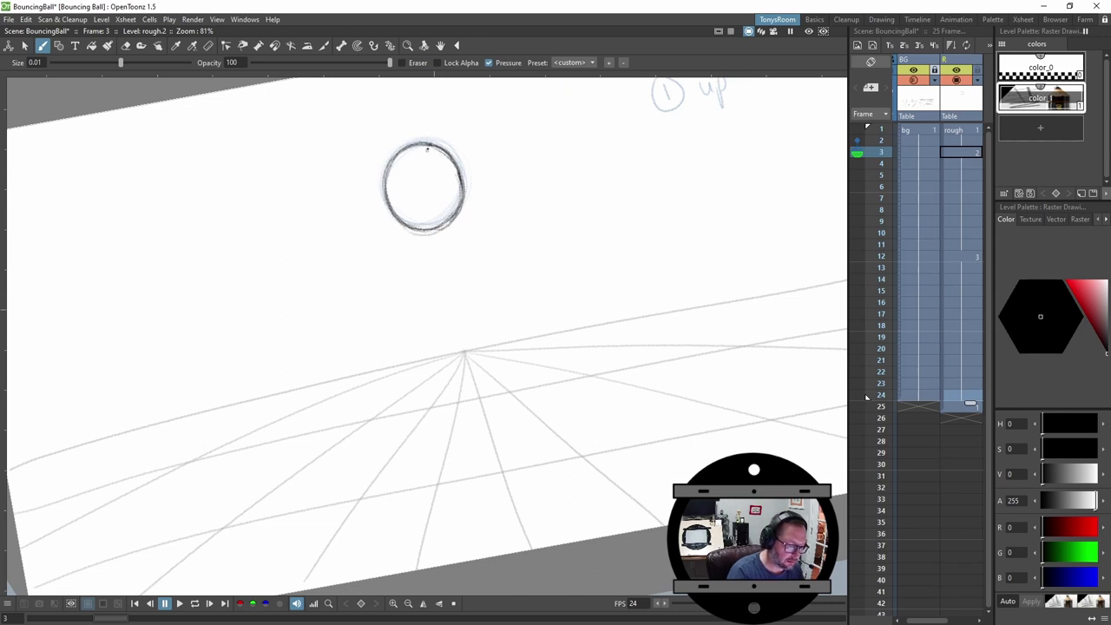
# Flip repeatedly between frames 1 and 3 to check the small downward movement and stretch of the ball.
pyautogui.press('Down')
pyautogui.press('Up')
pyautogui.press('Up')
pyautogui.press('Down')
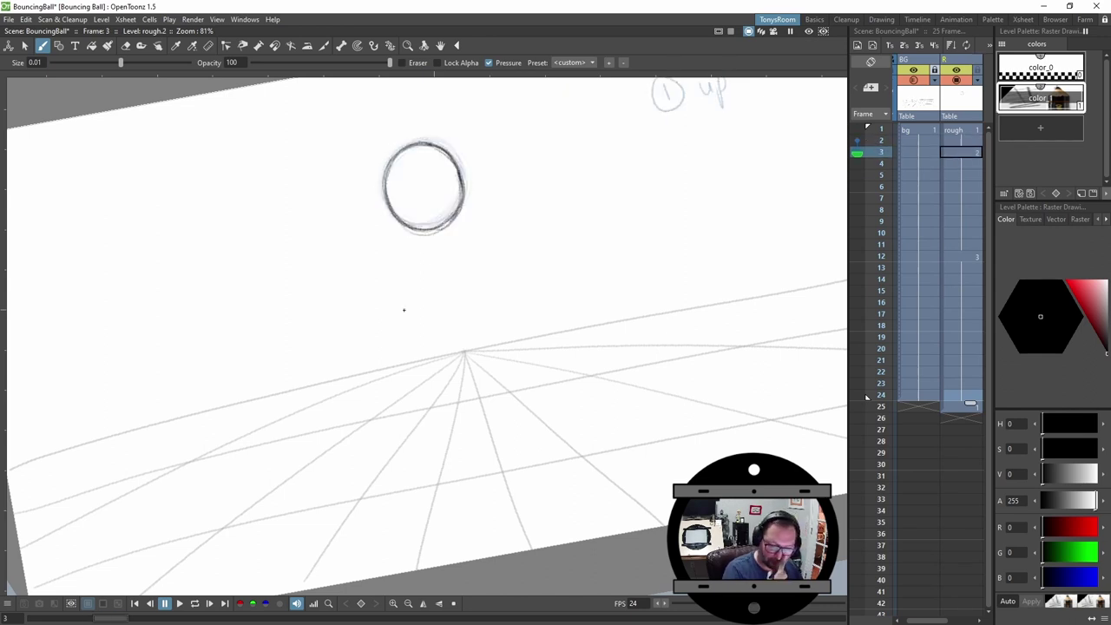
pyautogui.press('Up')
pyautogui.press('Down')
pyautogui.press('Up')
pyautogui.press('Up')
pyautogui.press('Down')
pyautogui.press('Down')
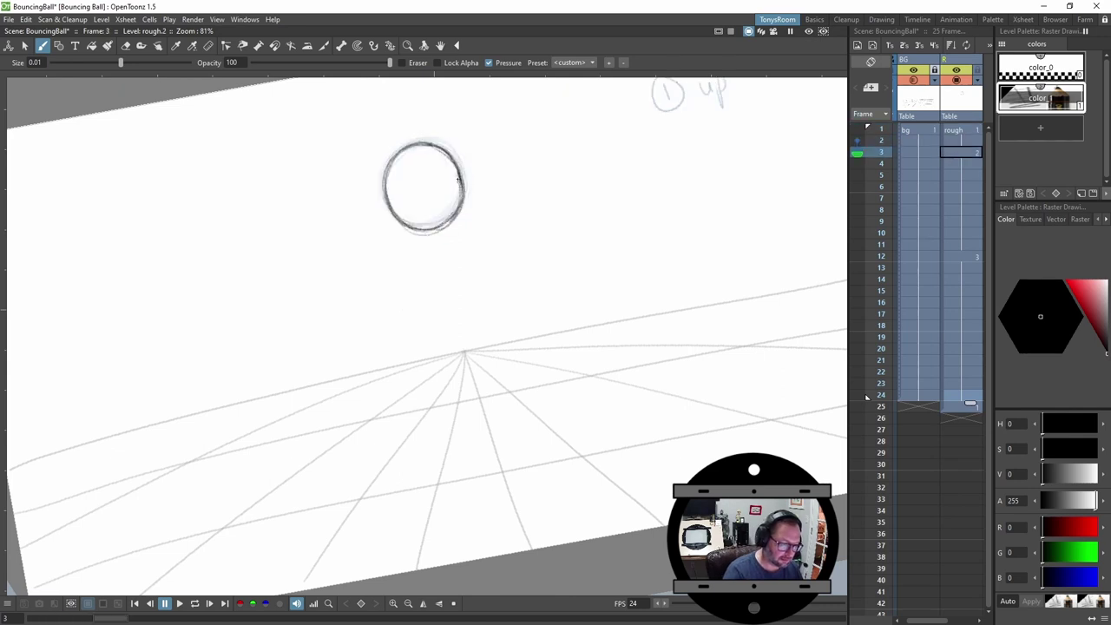
pyautogui.press(',')
pyautogui.press(',')
pyautogui.press('.')
pyautogui.press('.')
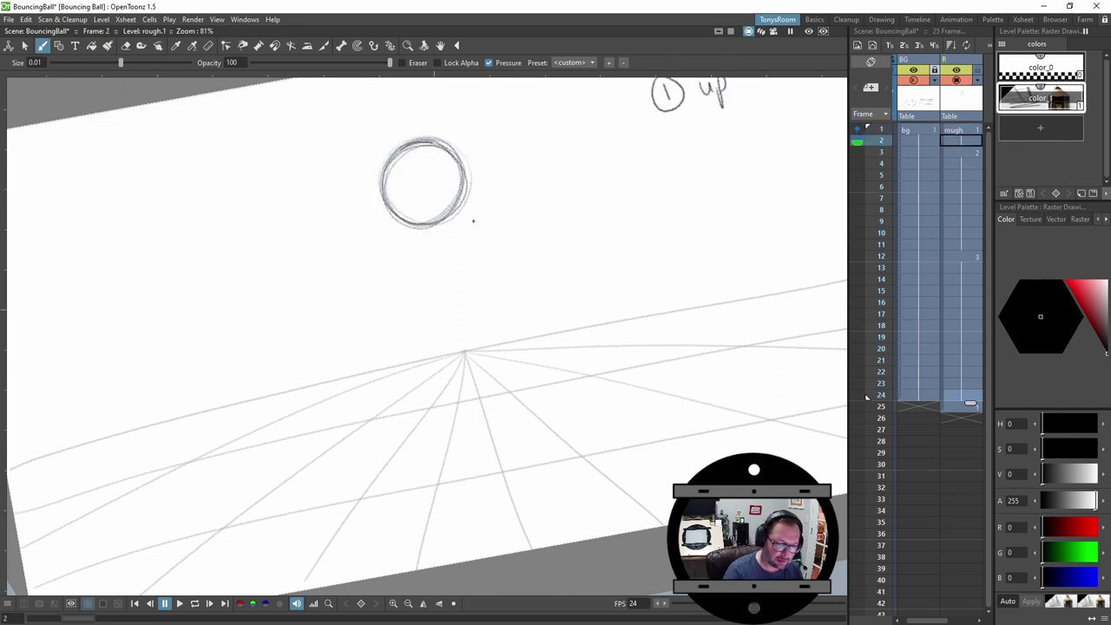
pyautogui.press(',')
pyautogui.press(',')
pyautogui.press('.')
pyautogui.press('.')
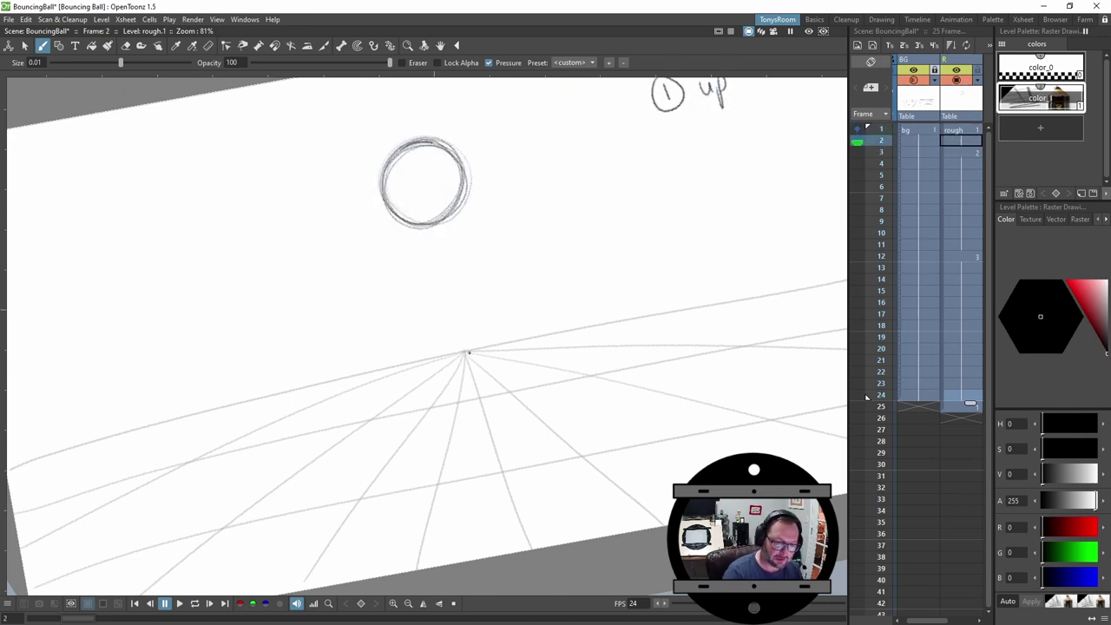
pyautogui.press(',')
pyautogui.press(',')
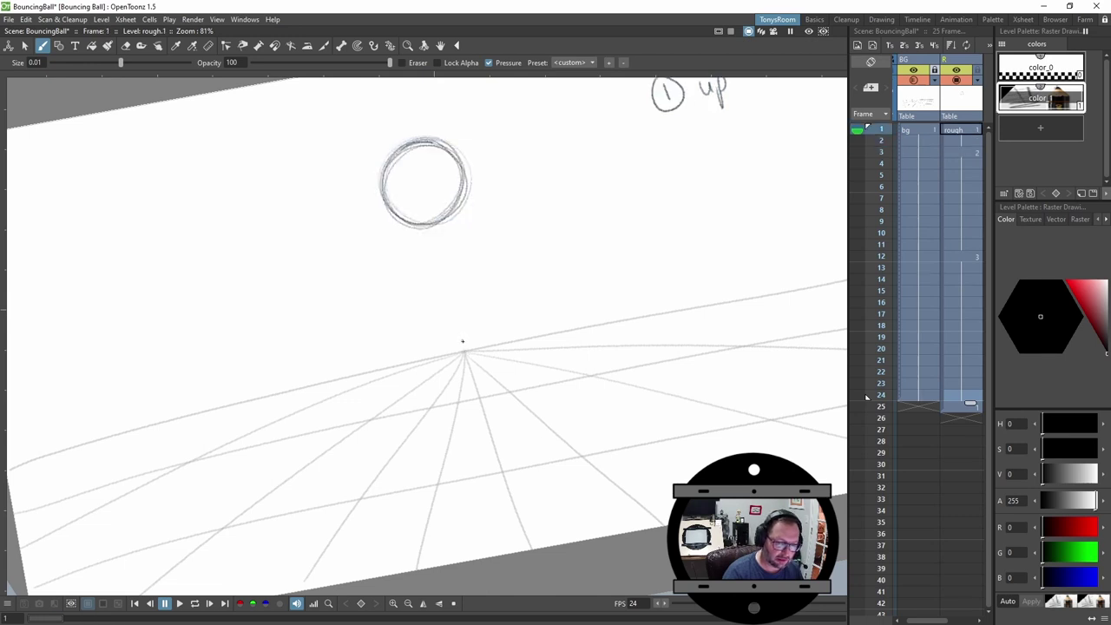
pyautogui.press('.')
pyautogui.press('.')
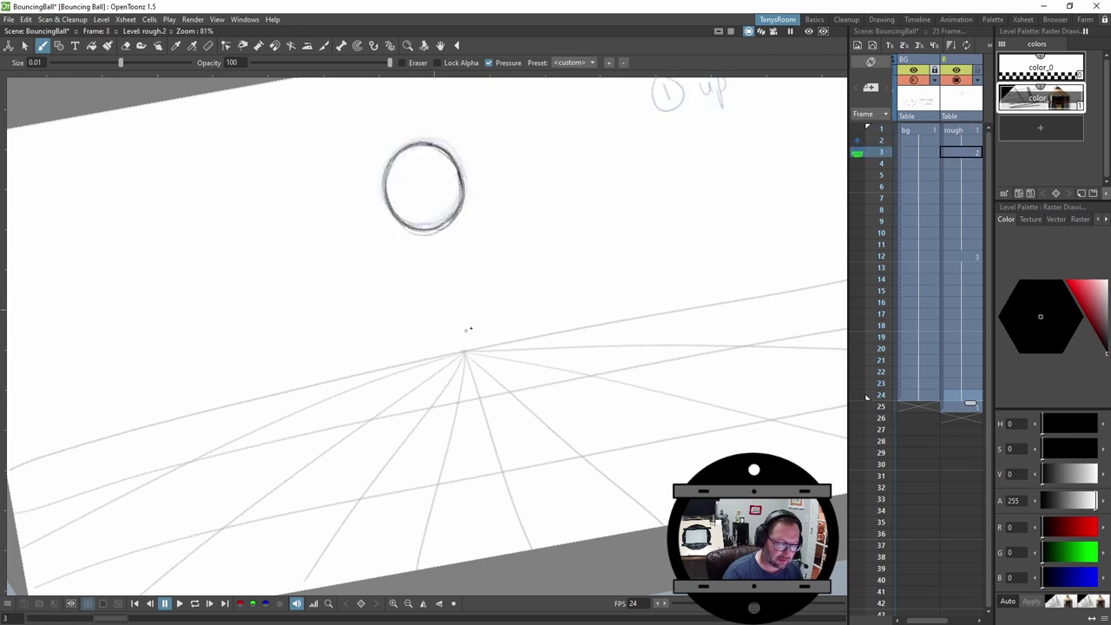
# Compare the rough drawings at frames 1, 3 and 12 of the R column and check their numbering.
pyautogui.click(971, 131)
pyautogui.click(971, 254)
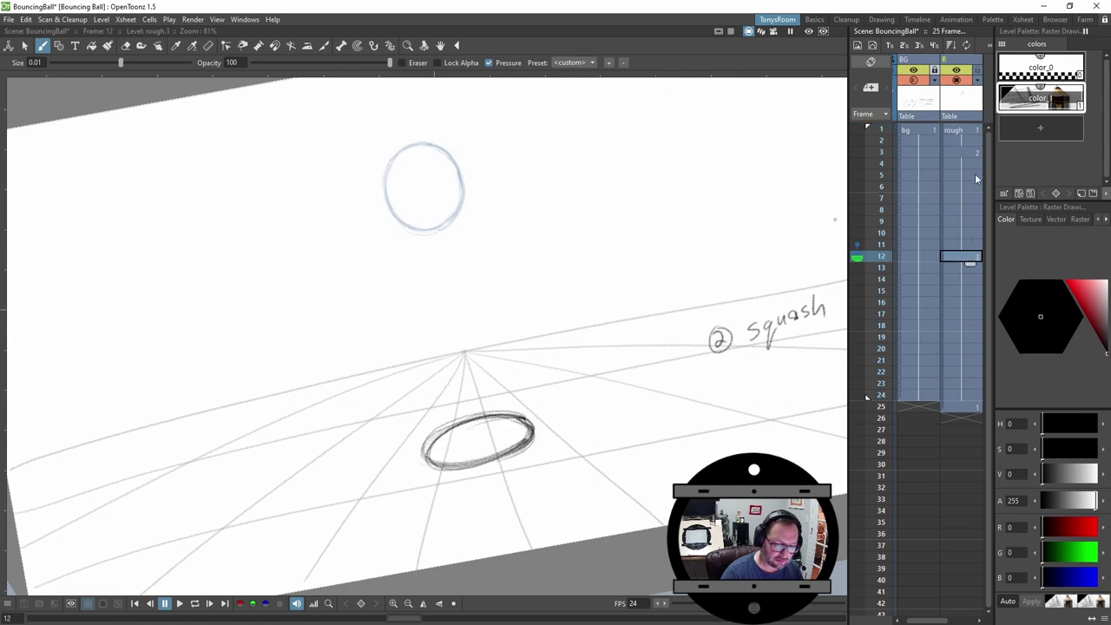
pyautogui.click(973, 152)
pyautogui.click(972, 132)
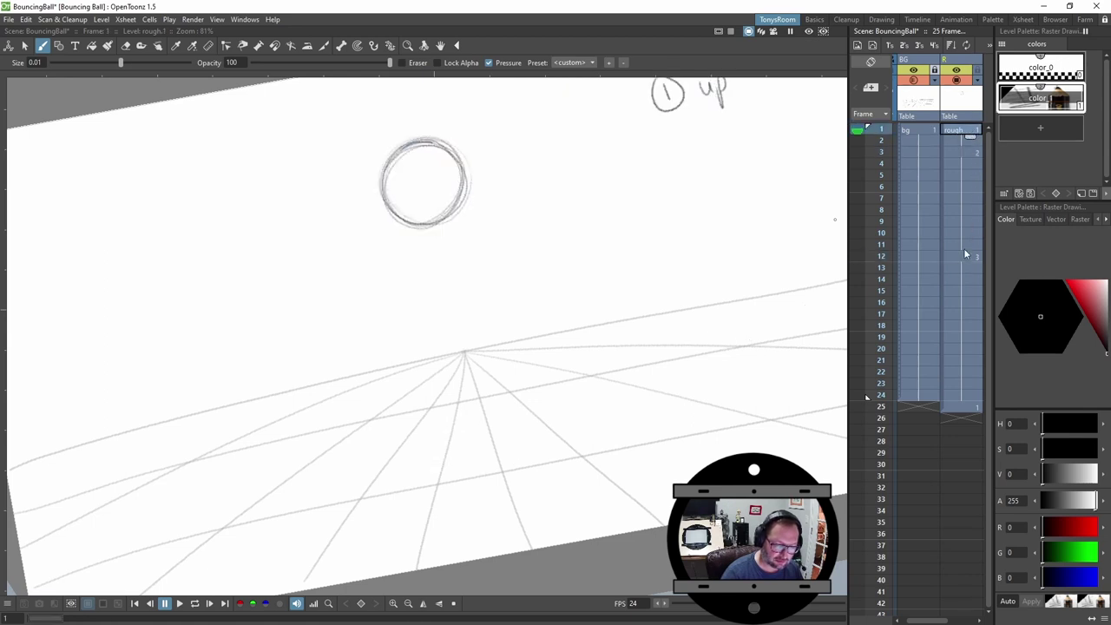
pyautogui.click(970, 153)
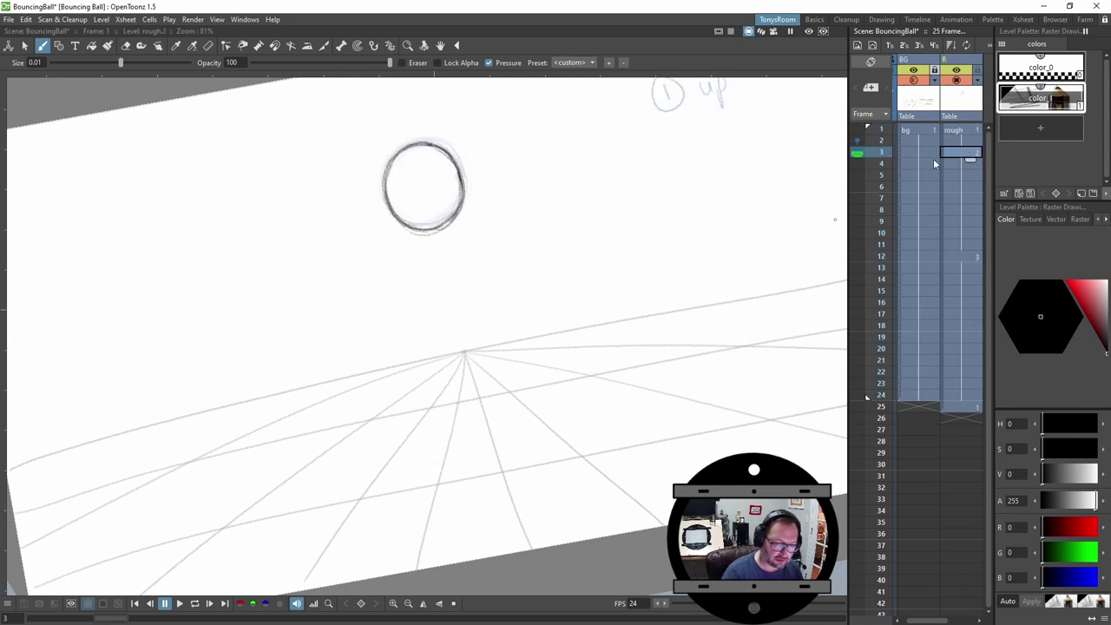
pyautogui.click(973, 141)
pyautogui.click(973, 155)
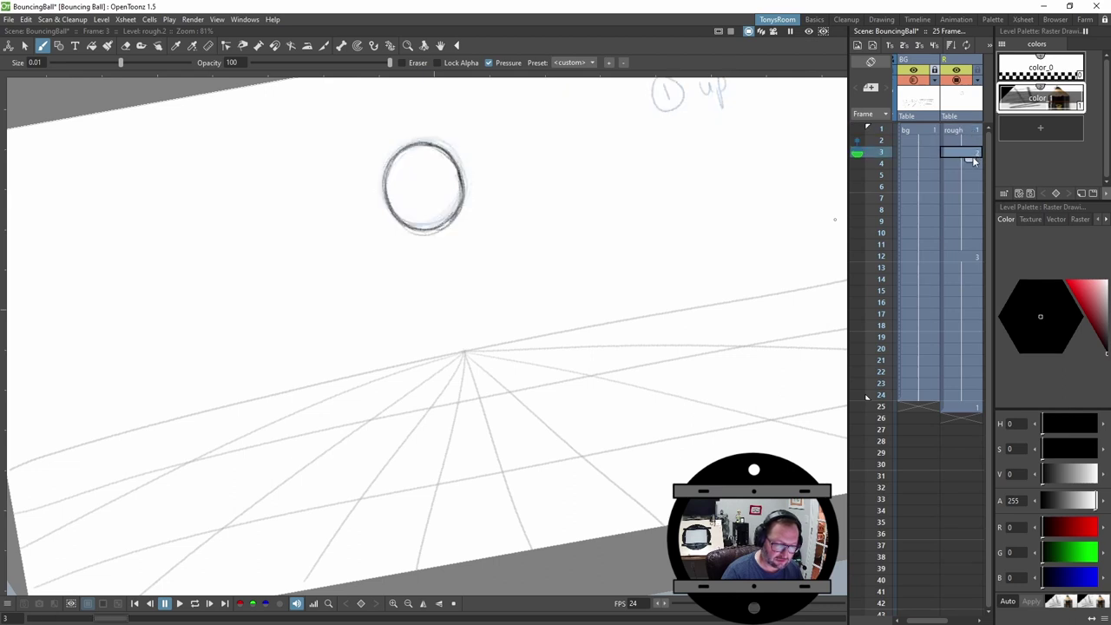
pyautogui.click(971, 259)
# Step back frame by frame from frame 12 through the held exposure of the frame 3 drawing.
pyautogui.press('Up')
pyautogui.press('Up')
pyautogui.press('Up')
pyautogui.press('Up')
pyautogui.press('Up')
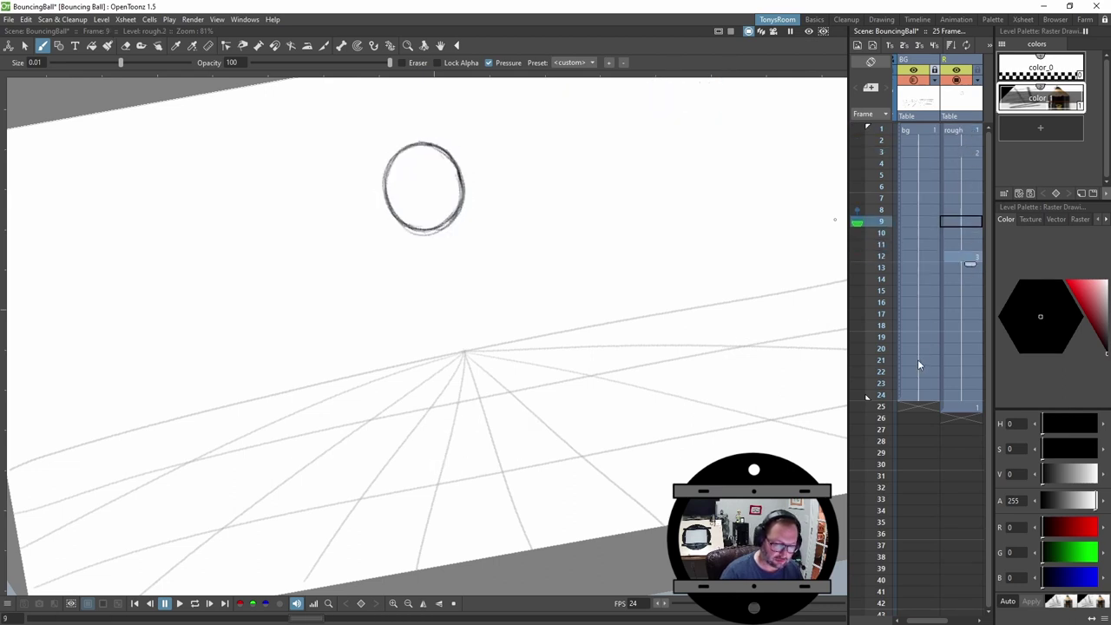
pyautogui.press('Up')
pyautogui.press('Up')
pyautogui.press('Up')
pyautogui.press('Up')
pyautogui.press('Up')
pyautogui.press('Up')
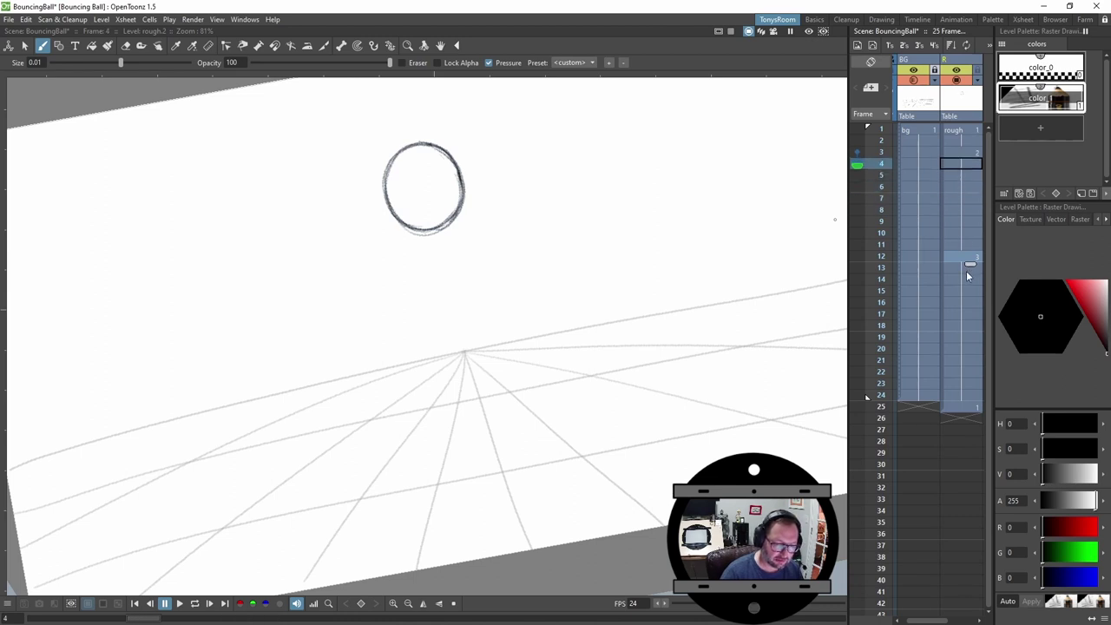
# Review the Drawing preferences for autocreation, the numbering system, creation in hold cells and autorenumber.
pyautogui.click(9, 19)
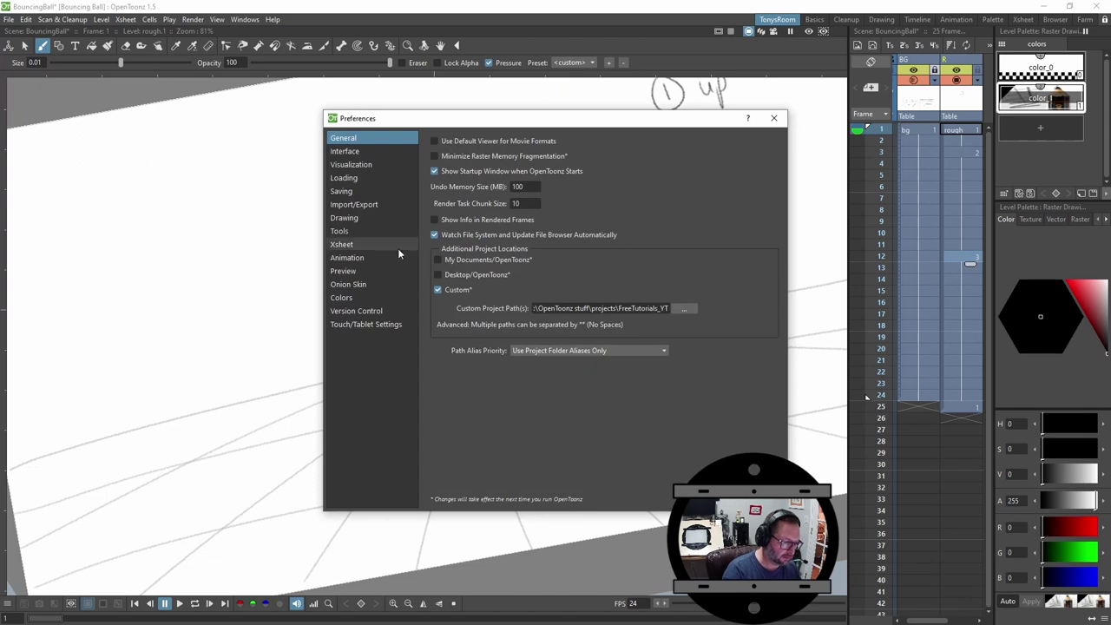
pyautogui.click(354, 217)
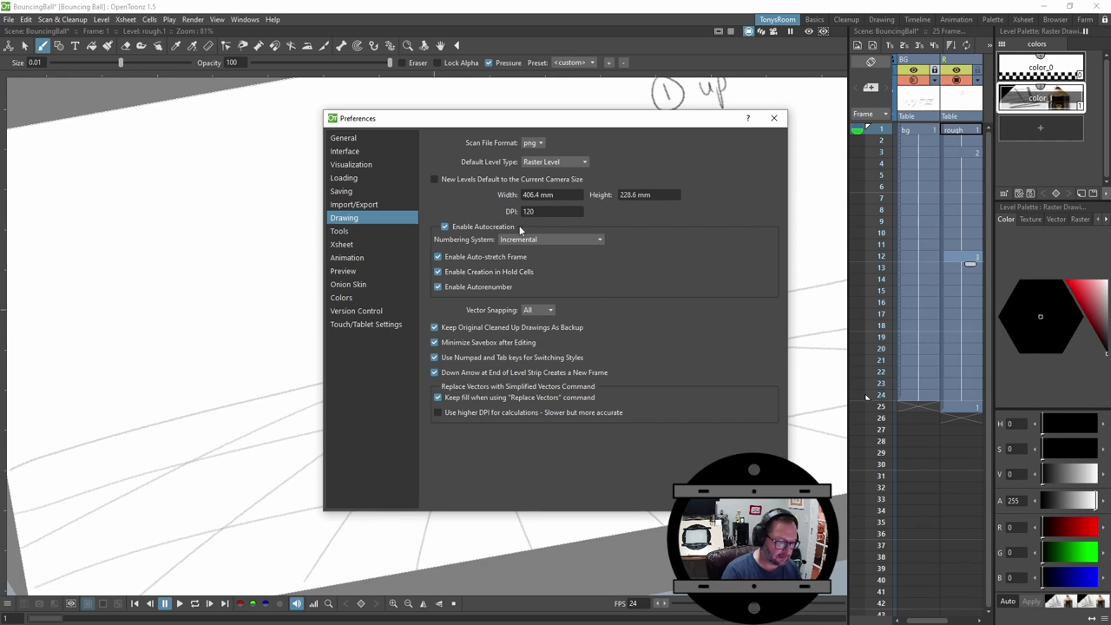
pyautogui.click(576, 240)
pyautogui.click(577, 238)
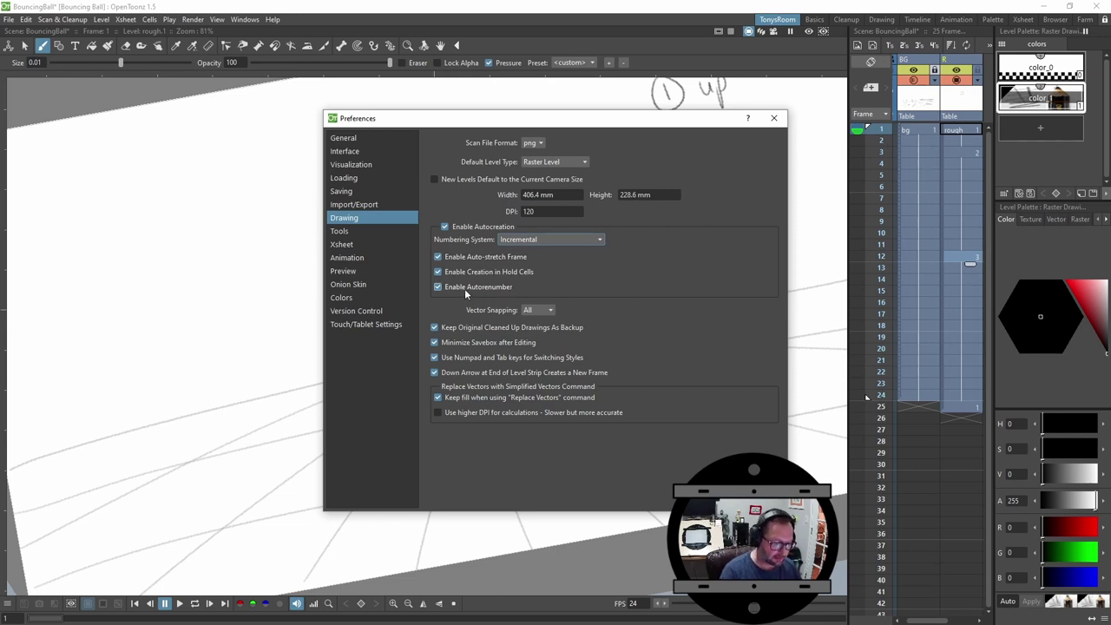
pyautogui.click(773, 118)
# Check the frame 3 ball against frame 1 and start a new rough drawing at frame 5 of the R column.
pyautogui.click(965, 153)
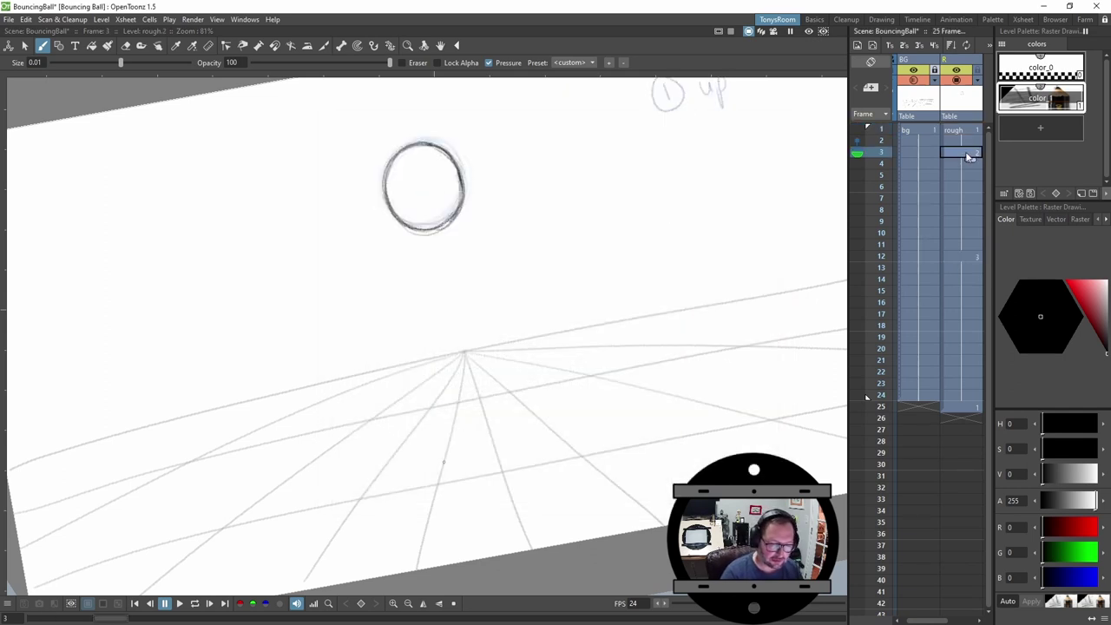
pyautogui.press('Up')
pyautogui.press('Up')
pyautogui.press('Down')
pyautogui.press('.')
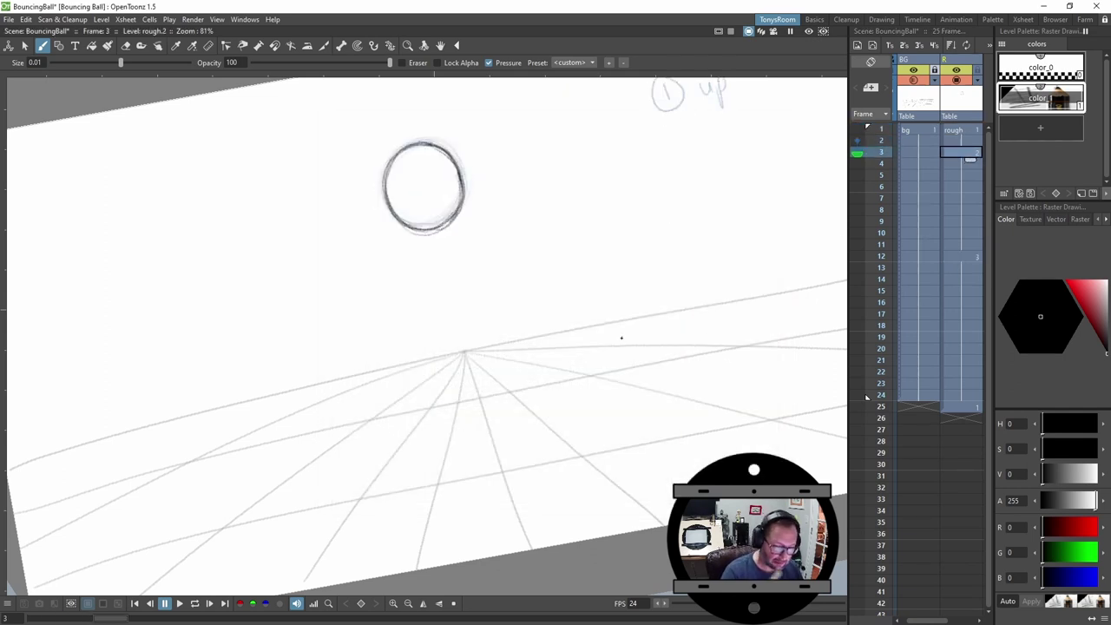
pyautogui.press('.')
pyautogui.press('.')
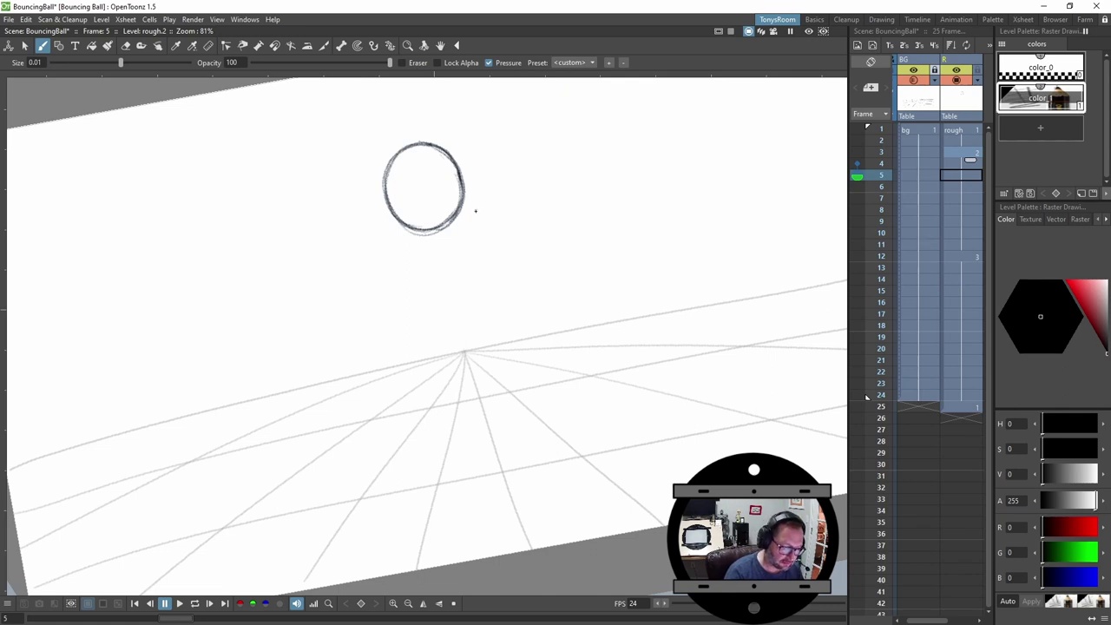
pyautogui.hotkey('alt', 'd')
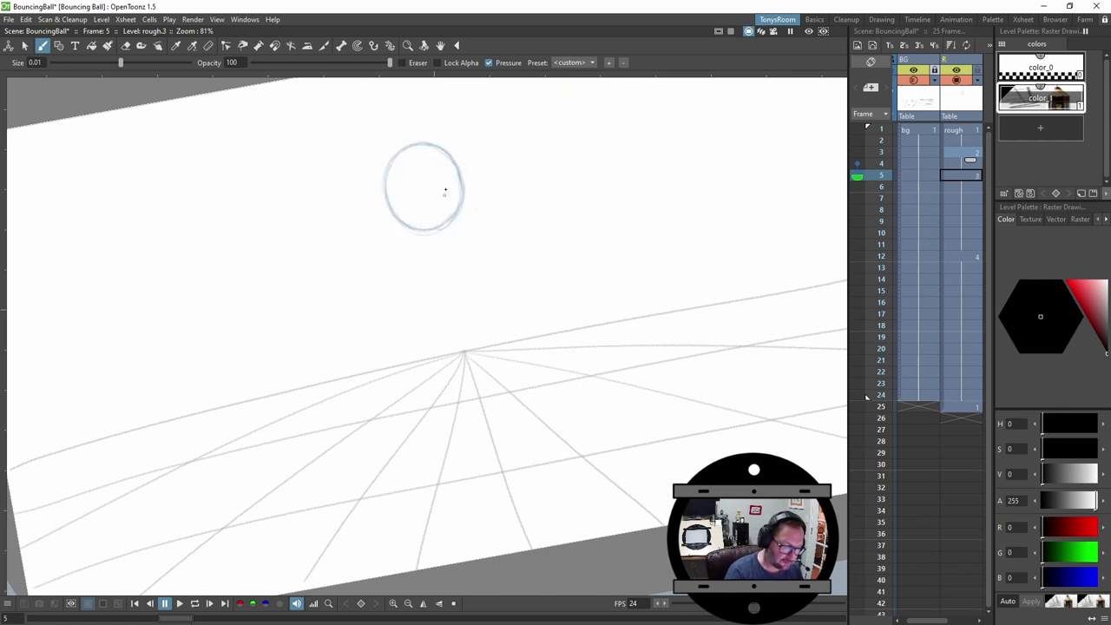
# Remove the onion skin from frame 4 and show onion skins of frames 12, 3 and 1 around frame 5.
pyautogui.click(858, 163)
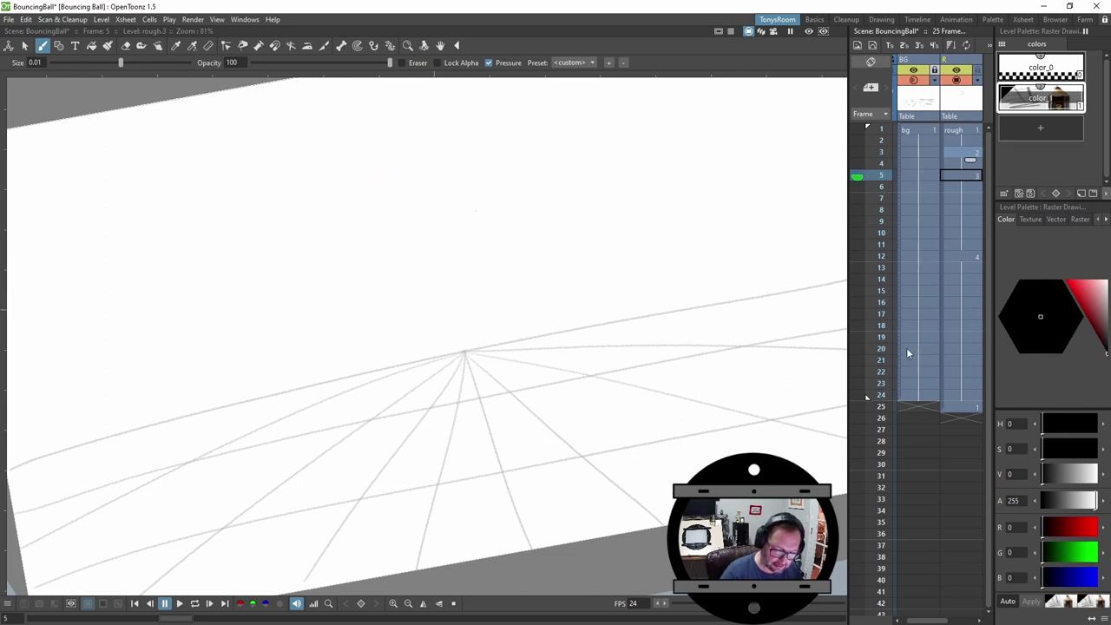
pyautogui.click(857, 256)
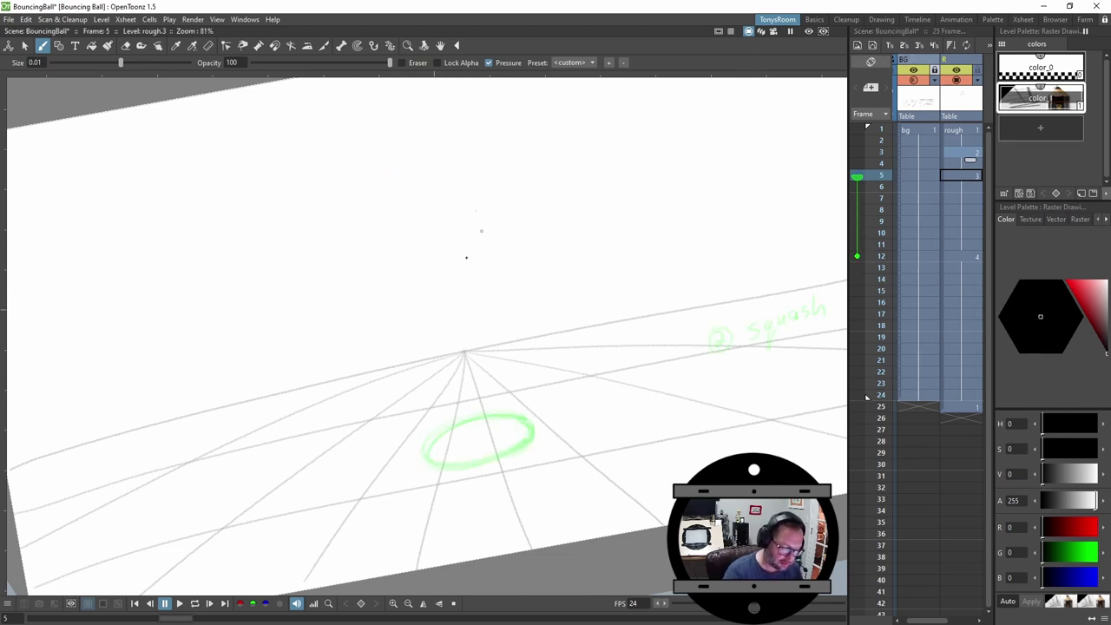
pyautogui.click(858, 152)
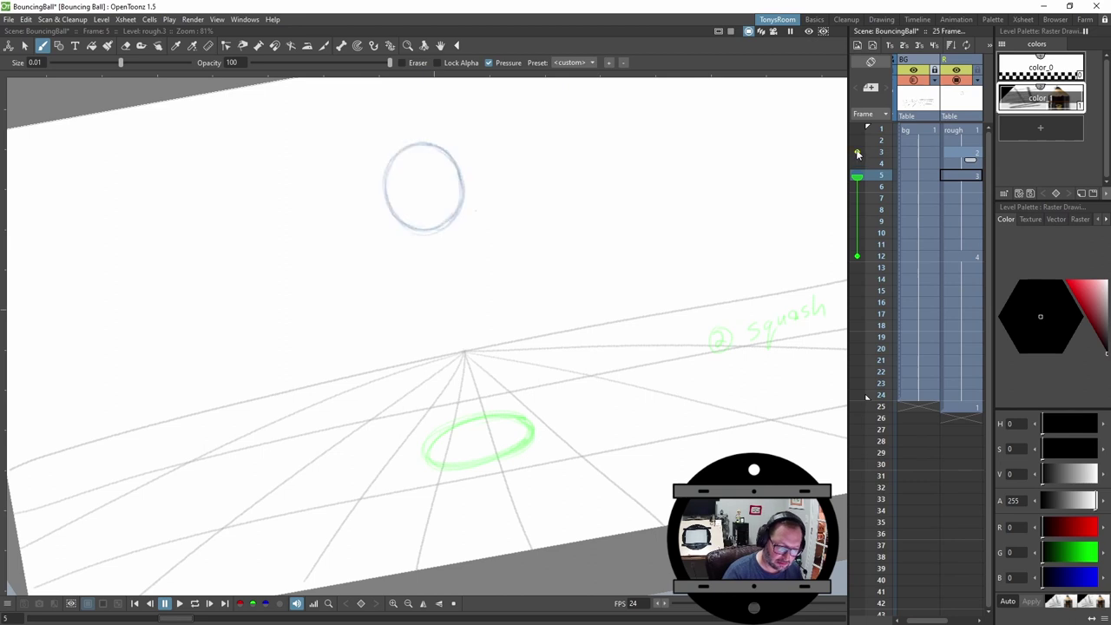
pyautogui.click(858, 129)
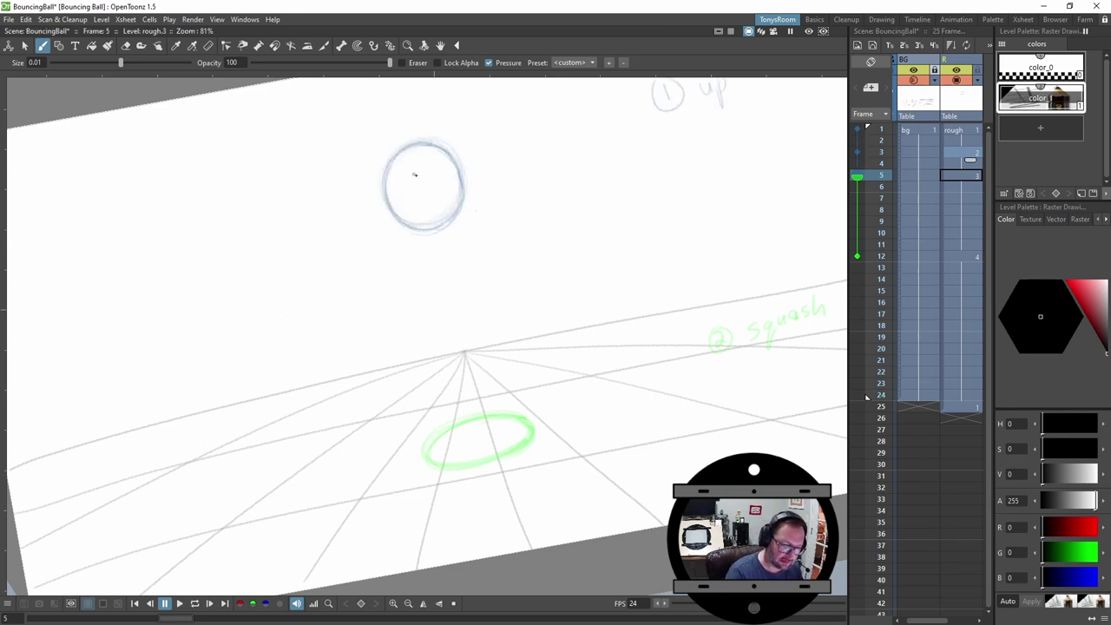
# Flip back from frame 5 to frame 1 and forward again to judge the spacing for the next ball.
pyautogui.press('Up')
pyautogui.press('Up')
pyautogui.press('Up')
pyautogui.press('Up')
pyautogui.press('Down')
pyautogui.press('Down')
pyautogui.press('Down')
pyautogui.press('Down')
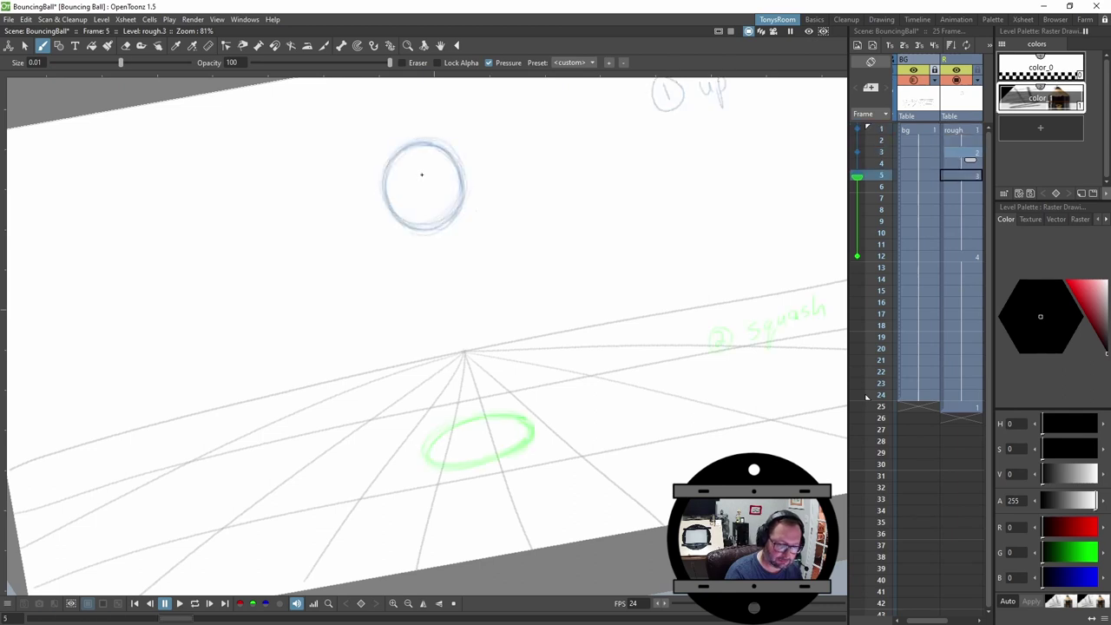
pyautogui.press('Up')
pyautogui.press('Down')
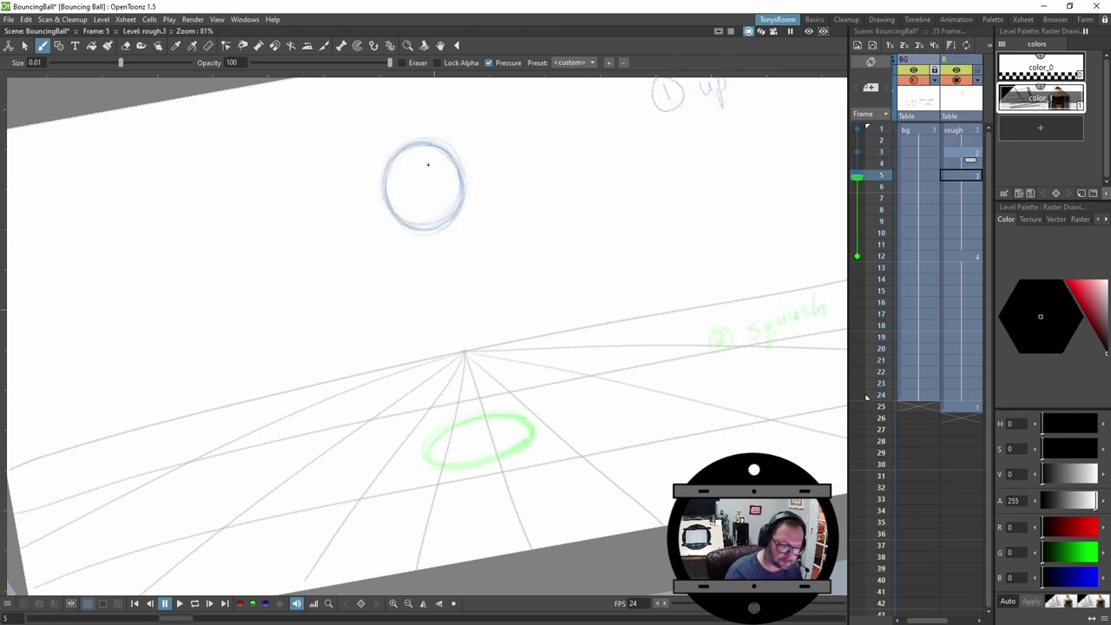
# Flip repeatedly between frame 1 and the frames down to the squash drawing to examine the ball's spacing.
pyautogui.press('Up')
pyautogui.press('Up')
pyautogui.press('Up')
pyautogui.press('Up')
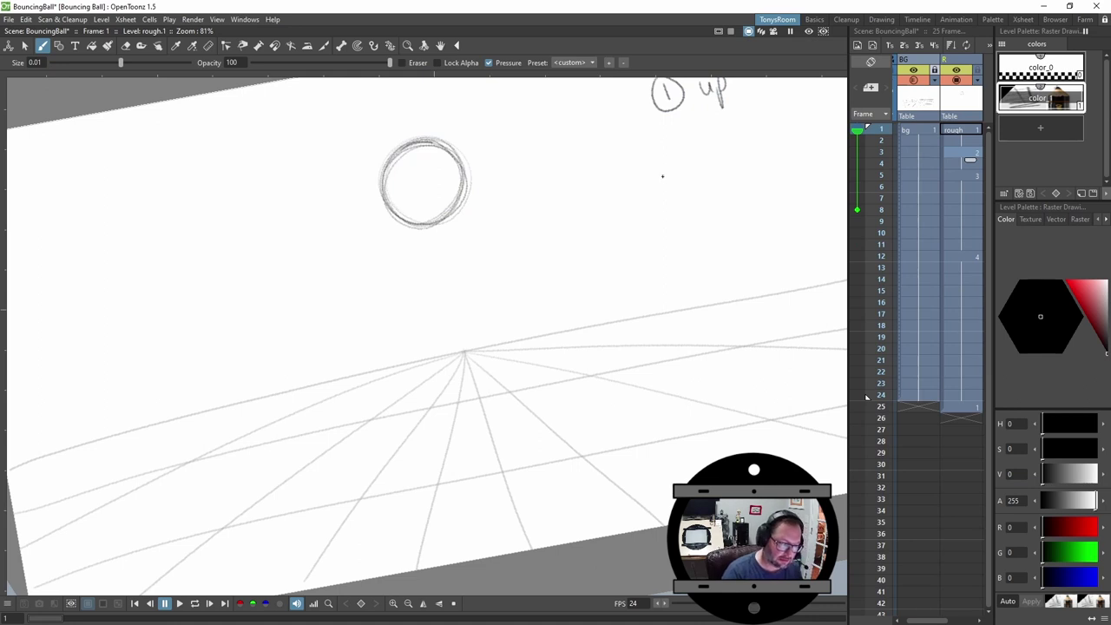
pyautogui.press('Down')
pyautogui.press('Down')
pyautogui.press('Down')
pyautogui.press('Down')
pyautogui.press('Down')
pyautogui.press('Down')
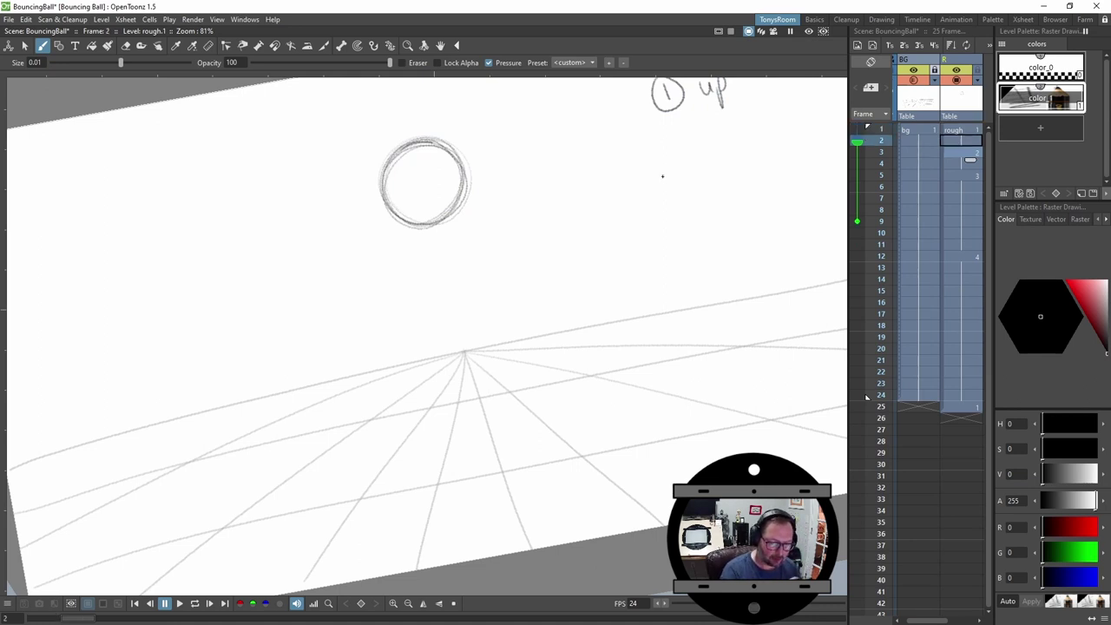
pyautogui.press('Up')
pyautogui.press('Up')
pyautogui.press('Up')
pyautogui.press('Up')
pyautogui.press('Up')
pyautogui.press('Up')
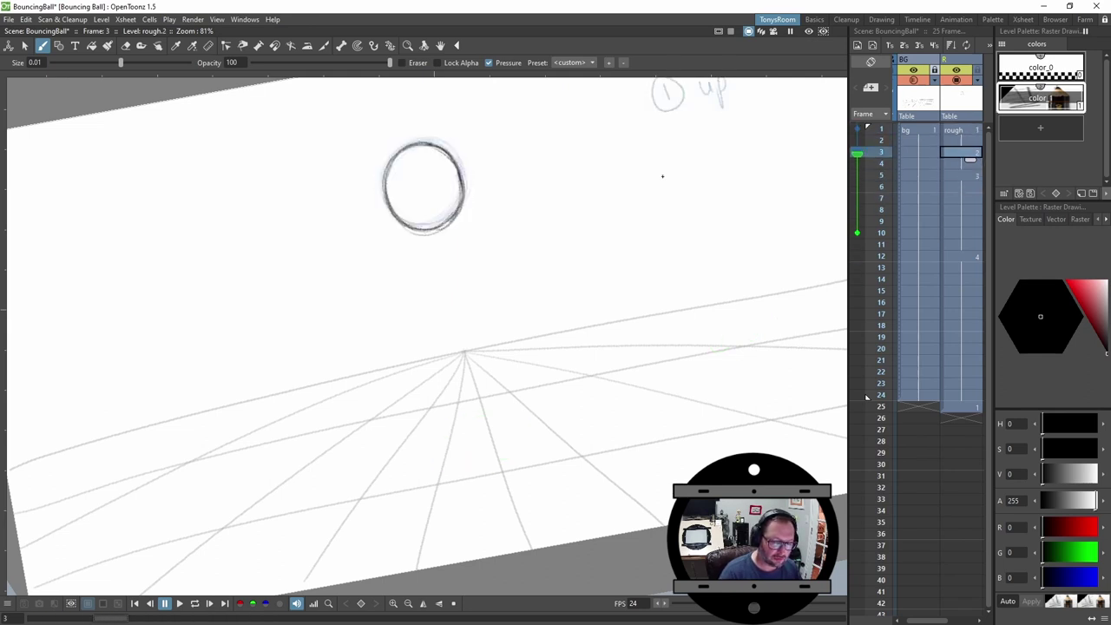
pyautogui.press('Down')
pyautogui.press('Down')
pyautogui.press('Down')
pyautogui.press('Down')
pyautogui.press('Down')
pyautogui.press('Down')
pyautogui.press('Down')
pyautogui.press('Down')
pyautogui.press('Down')
pyautogui.press('Down')
pyautogui.press('Down')
pyautogui.press('Up')
pyautogui.press('Up')
pyautogui.press('Up')
pyautogui.press('Up')
pyautogui.press('Up')
pyautogui.press('Up')
pyautogui.press('Up')
pyautogui.press('Up')
pyautogui.press('Up')
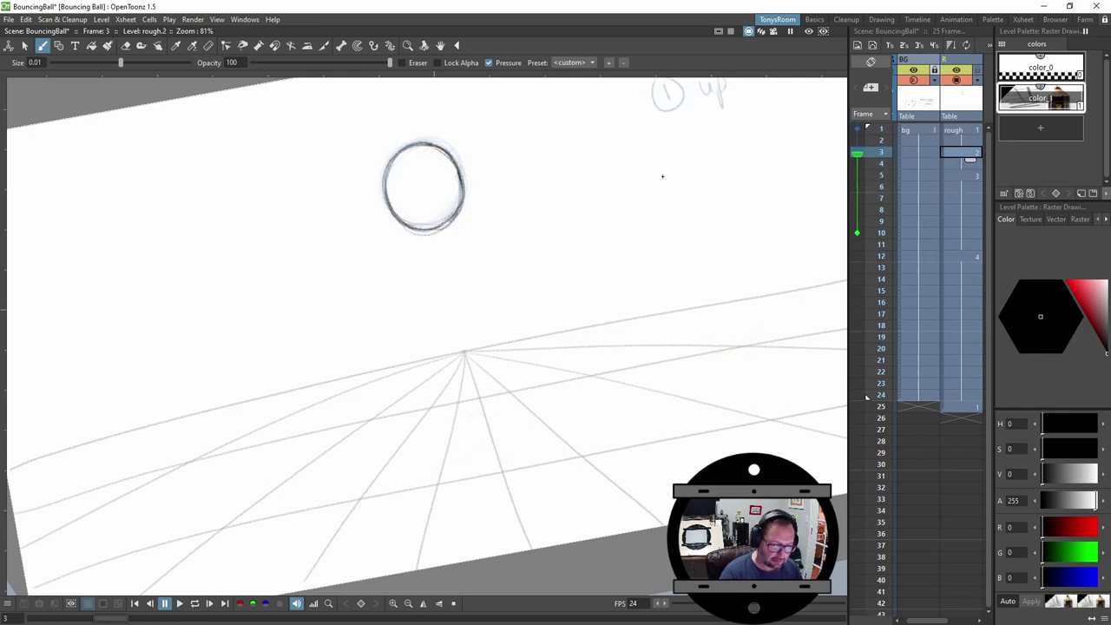
# Compare the ball drawings at frames 1 and 3 against each other and check them in looped playback.
pyautogui.press(',')
pyautogui.press('.')
pyautogui.press(',')
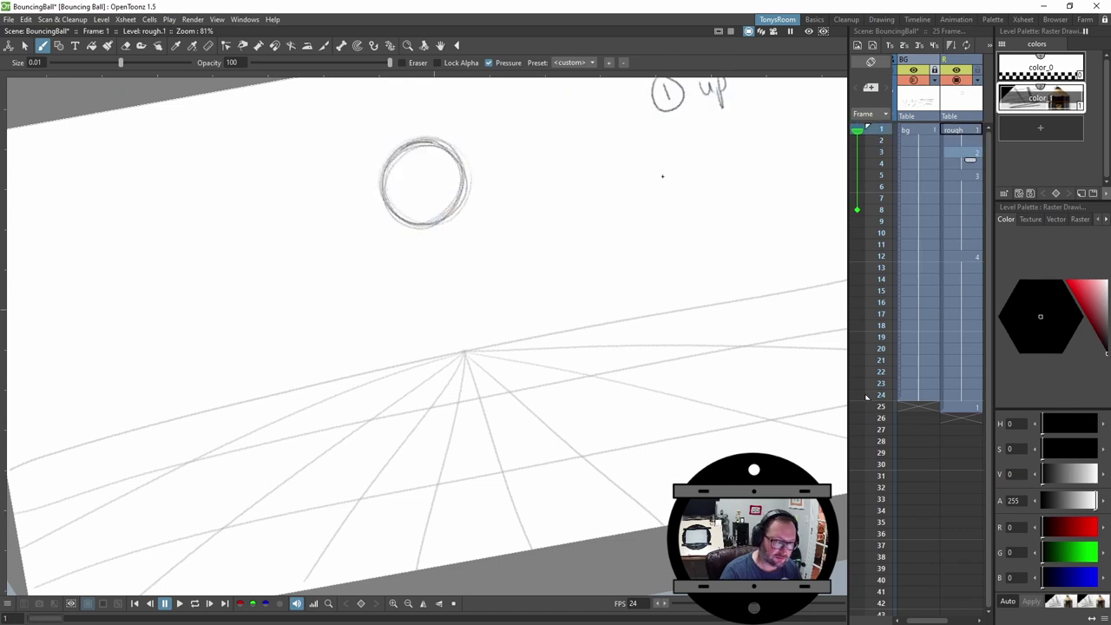
pyautogui.press('.')
pyautogui.press(',')
pyautogui.press('.')
pyautogui.press('Up')
pyautogui.press('Down')
pyautogui.press('Up')
pyautogui.press('Down')
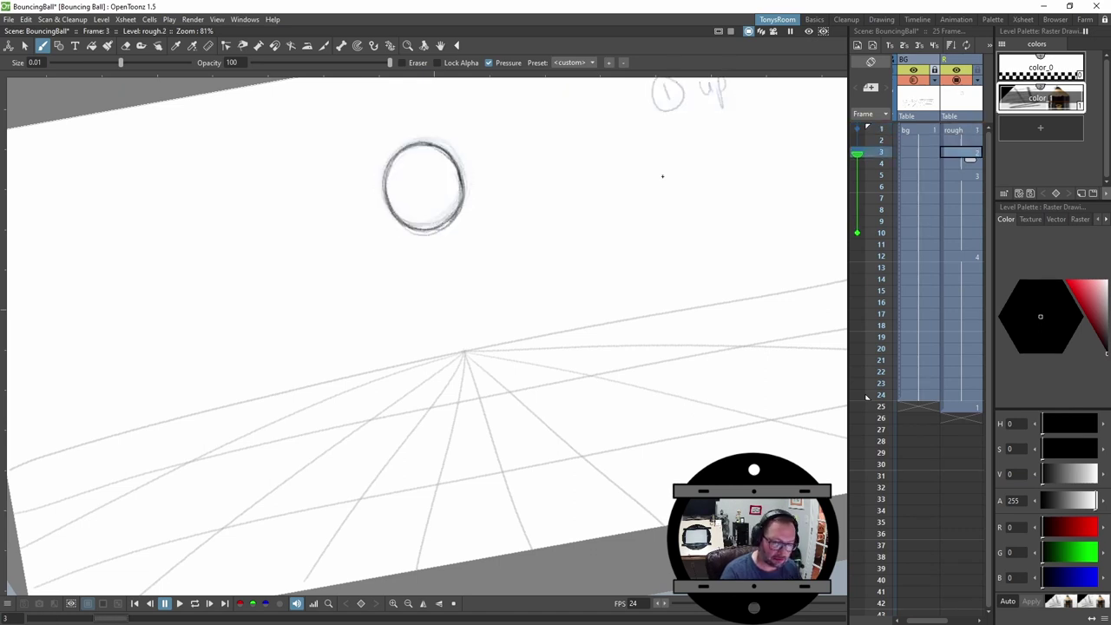
pyautogui.press('Up')
pyautogui.press('Down')
pyautogui.press(',')
pyautogui.press('l')
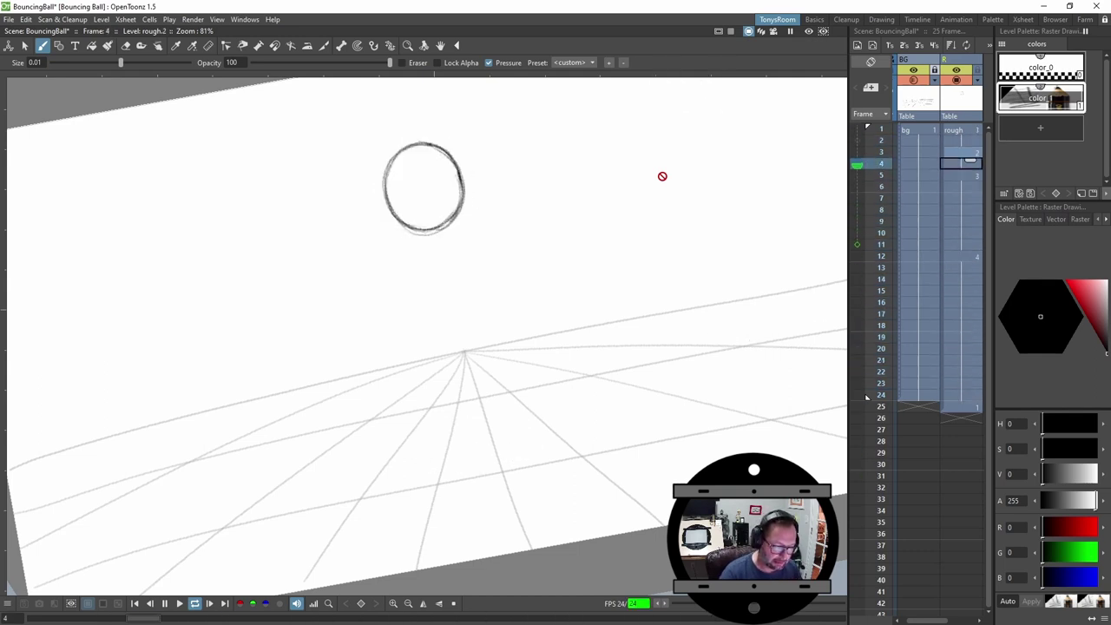
pyautogui.press('l')
pyautogui.press('Up')
pyautogui.press('Down')
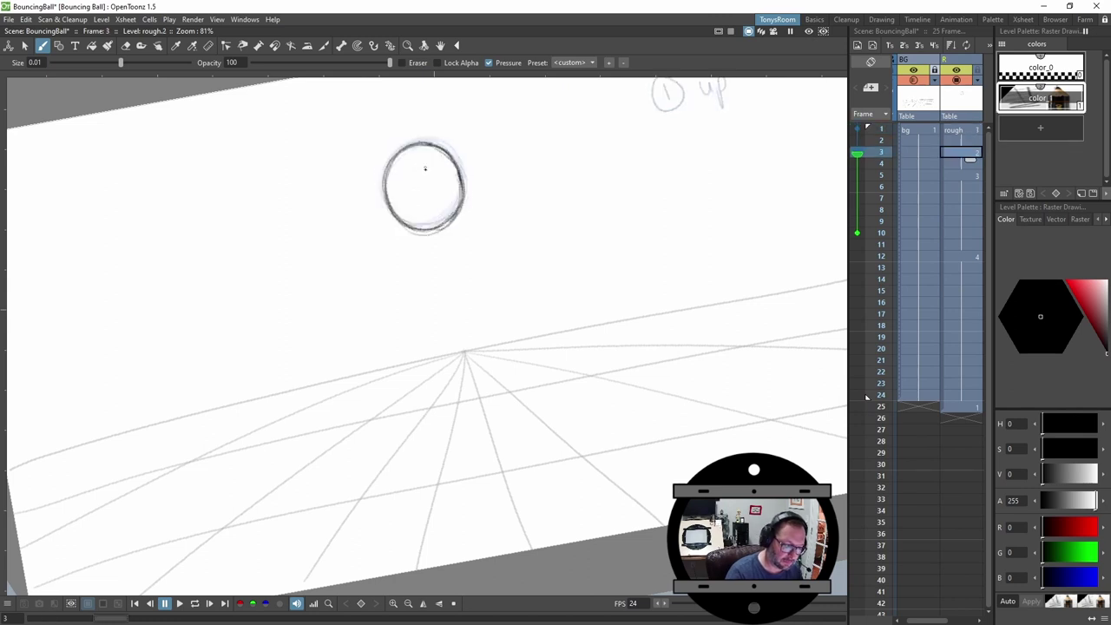
# Draw a slightly stretched rough ball at frame 5, overlapping the frame 3 ball and extending a little below it.
pyautogui.press('.')
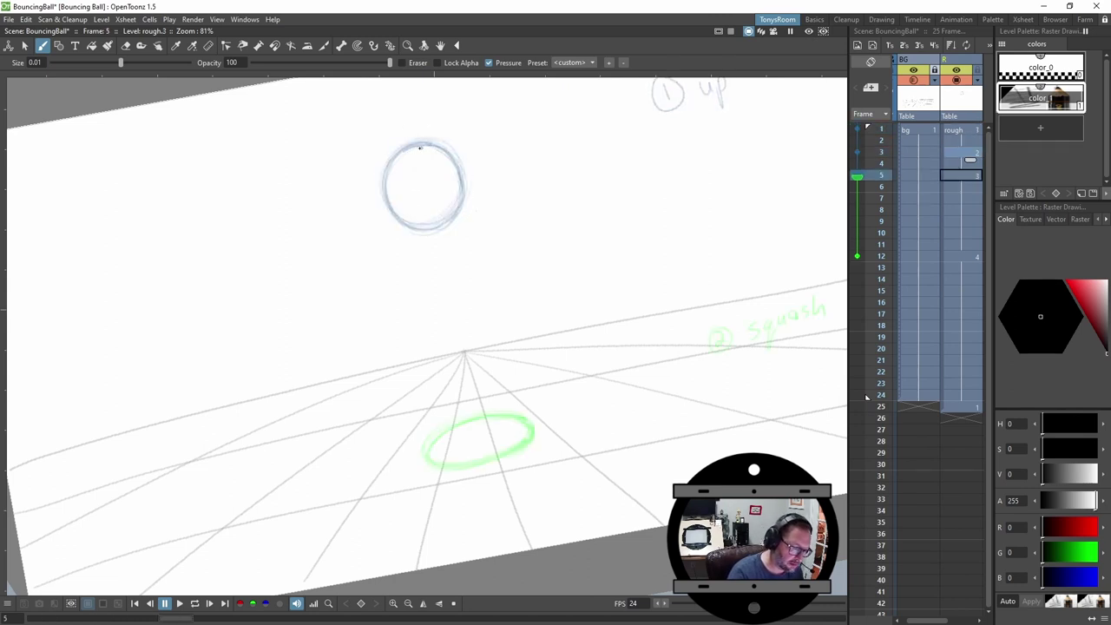
pyautogui.moveTo(430, 148)
pyautogui.mouseDown()
pyautogui.moveTo(393, 162)
pyautogui.moveTo(429, 148)
pyautogui.moveTo(395, 172)
pyautogui.moveTo(397, 161)
pyautogui.moveTo(393, 185)
pyautogui.moveTo(391, 169)
pyautogui.moveTo(392, 221)
pyautogui.moveTo(442, 239)
pyautogui.moveTo(425, 239)
pyautogui.moveTo(458, 211)
pyautogui.moveTo(459, 188)
pyautogui.moveTo(464, 203)
pyautogui.moveTo(447, 156)
pyautogui.moveTo(433, 149)
pyautogui.moveTo(464, 198)
pyautogui.moveTo(436, 151)
pyautogui.moveTo(445, 156)
pyautogui.moveTo(396, 168)
pyautogui.moveTo(401, 156)
pyautogui.moveTo(397, 227)
pyautogui.moveTo(457, 228)
pyautogui.moveTo(449, 237)
pyautogui.moveTo(464, 178)
pyautogui.mouseUp()
pyautogui.moveTo(407, 241); pyautogui.dragTo(462, 217)
pyautogui.moveTo(390, 207); pyautogui.dragTo(433, 242)
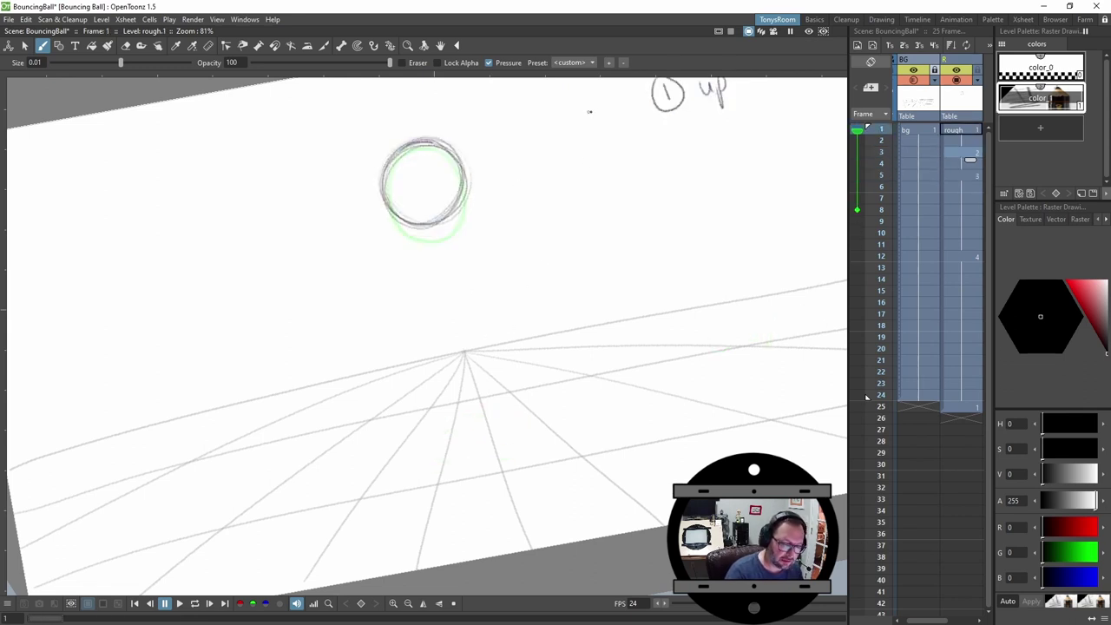
# On frame 1, draw a slanted spacing chart line beside the ball with end marks and label its lower end "squash".
pyautogui.moveTo(571, 111)
pyautogui.mouseDown()
pyautogui.moveTo(599, 106)
pyautogui.moveTo(590, 116)
pyautogui.moveTo(631, 289)
pyautogui.moveTo(619, 307)
pyautogui.moveTo(670, 301)
pyautogui.mouseUp()
pyautogui.moveTo(685, 292); pyautogui.dragTo(700, 296)
pyautogui.moveTo(704, 289); pyautogui.dragTo(710, 294)
pyautogui.moveTo(717, 287); pyautogui.dragTo(731, 295)
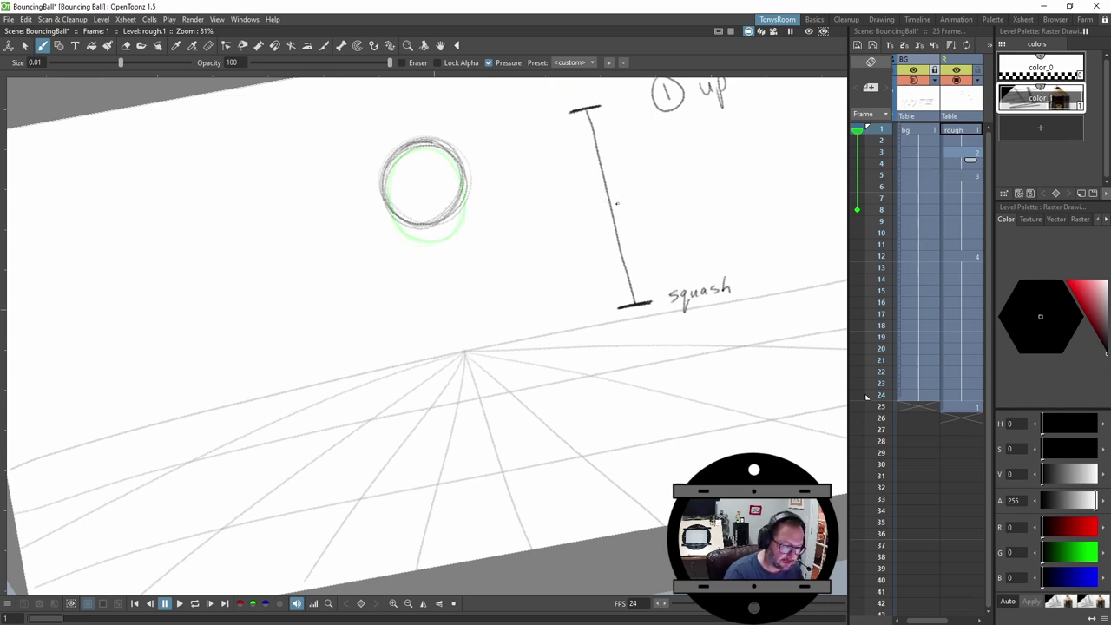
# Add tick marks to the spacing chart at the halfway point and at successively halved distances toward the up end.
pyautogui.moveTo(599, 207); pyautogui.dragTo(618, 201)
pyautogui.moveTo(588, 160)
pyautogui.mouseDown()
pyautogui.moveTo(605, 158)
pyautogui.moveTo(585, 136)
pyautogui.moveTo(597, 122)
pyautogui.mouseUp()
pyautogui.moveTo(582, 119); pyautogui.dragTo(594, 117)
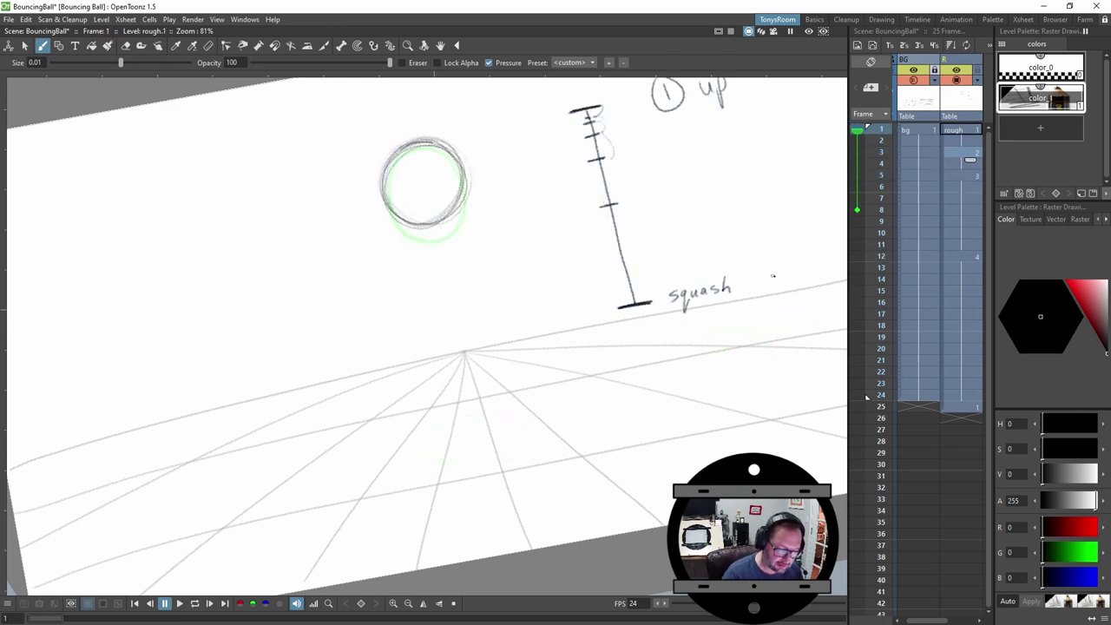
# Draw a second spacing chart beyond the labels with an arrowhead at its upper end and ticks bunching toward it.
pyautogui.moveTo(772, 276)
pyautogui.mouseDown()
pyautogui.moveTo(803, 276)
pyautogui.moveTo(761, 87)
pyautogui.moveTo(752, 106)
pyautogui.moveTo(766, 101)
pyautogui.mouseUp()
pyautogui.moveTo(748, 89); pyautogui.dragTo(771, 85)
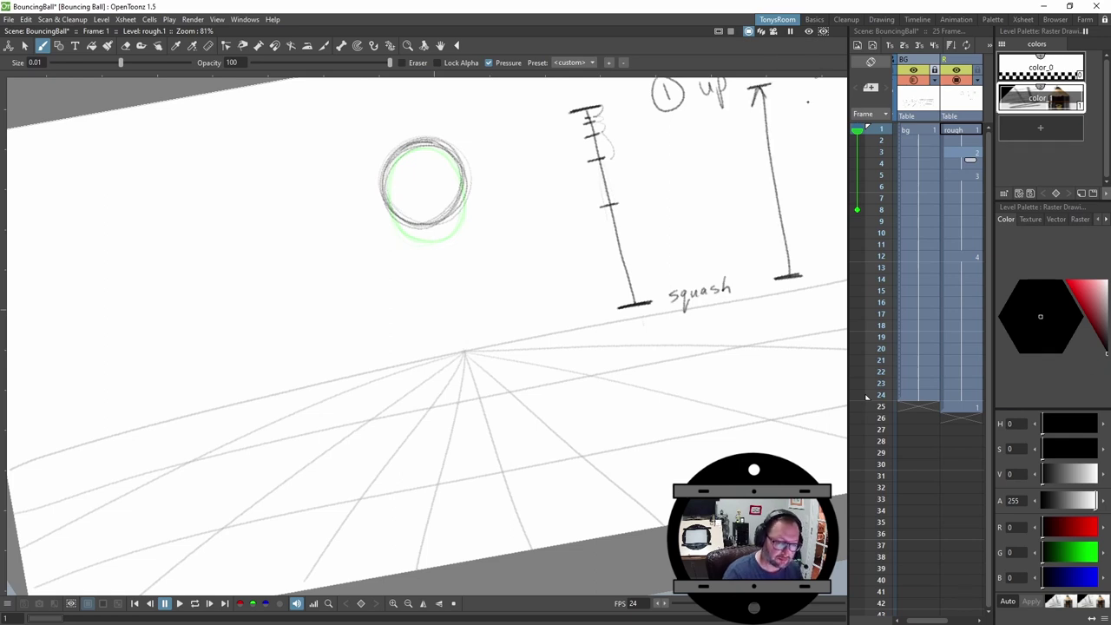
pyautogui.press('space')
pyautogui.moveTo(779, 227)
pyautogui.mouseDown()
pyautogui.moveTo(723, 242)
pyautogui.moveTo(740, 211)
pyautogui.mouseUp()
pyautogui.moveTo(701, 171)
pyautogui.mouseDown()
pyautogui.moveTo(722, 137)
pyautogui.moveTo(702, 141)
pyautogui.moveTo(716, 114)
pyautogui.mouseUp()
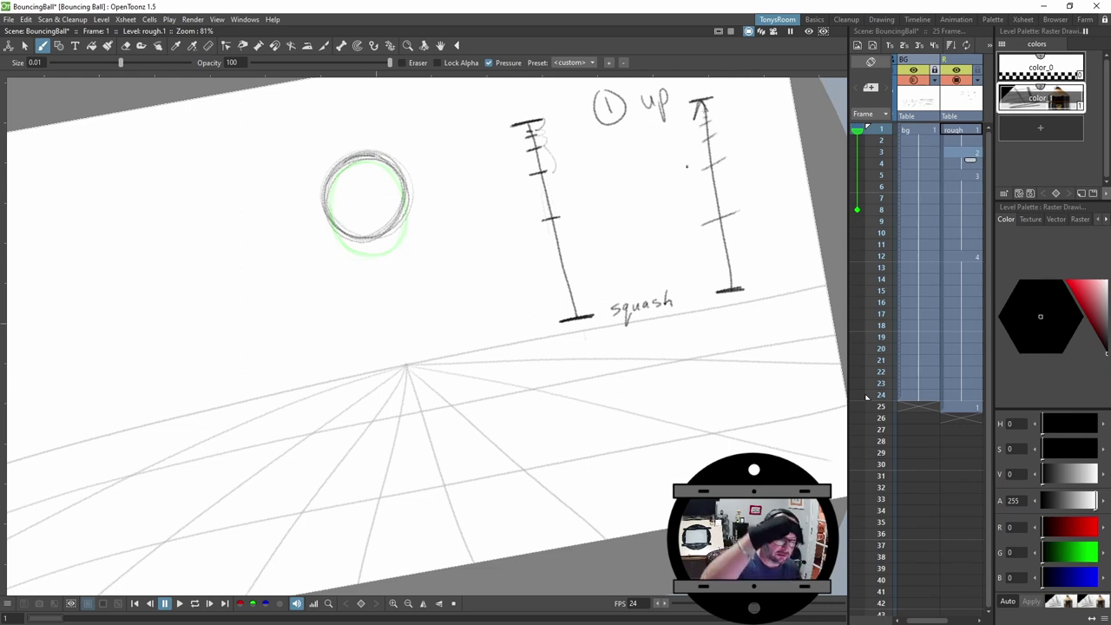
# Draw an elongated rough ball at frame 7 that overlaps the frame 5 ball and stretches down toward the squash pose.
pyautogui.press('space')
pyautogui.moveTo(565, 250)
pyautogui.mouseDown()
pyautogui.moveTo(603, 246)
pyautogui.moveTo(615, 273)
pyautogui.mouseUp()
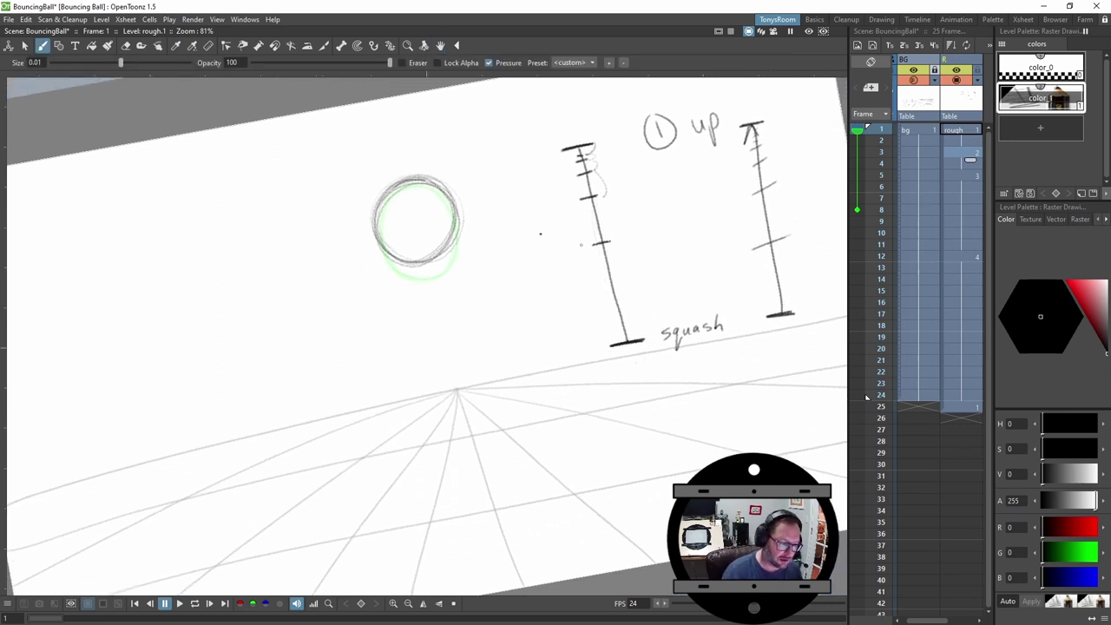
pyautogui.press('space')
pyautogui.moveTo(526, 261); pyautogui.dragTo(552, 235)
pyautogui.press('.')
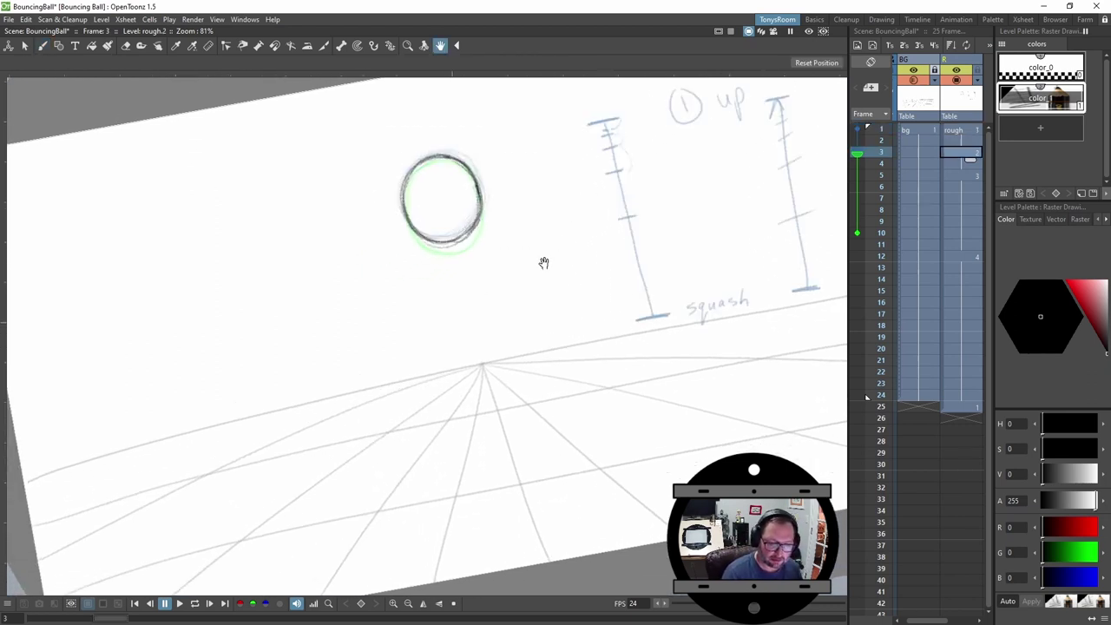
pyautogui.press('.')
pyautogui.press('.')
pyautogui.press('.')
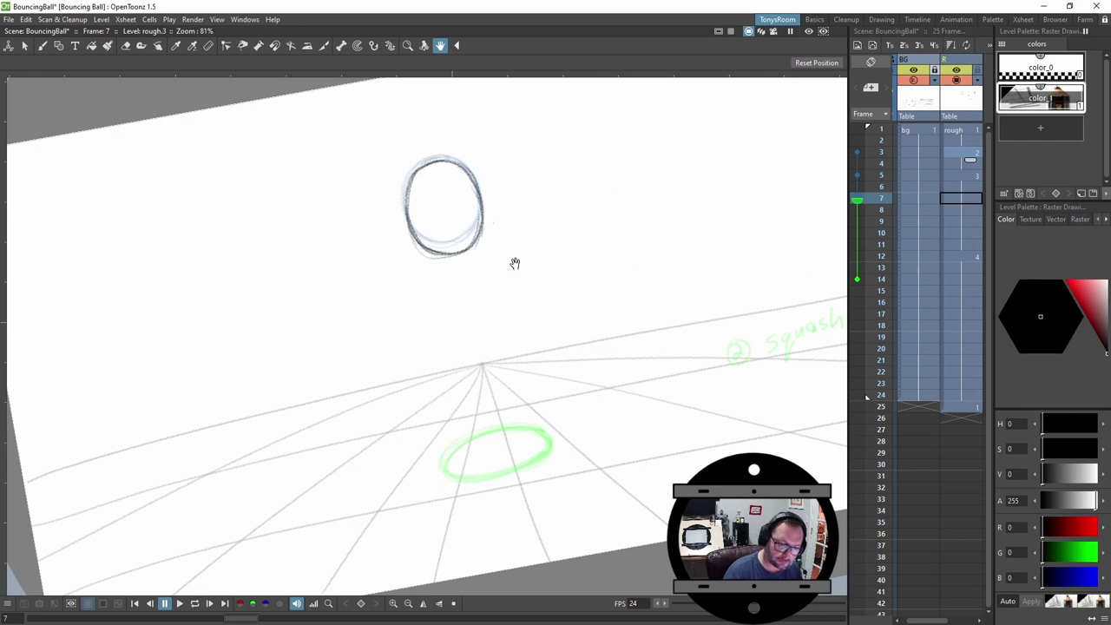
pyautogui.press('b')
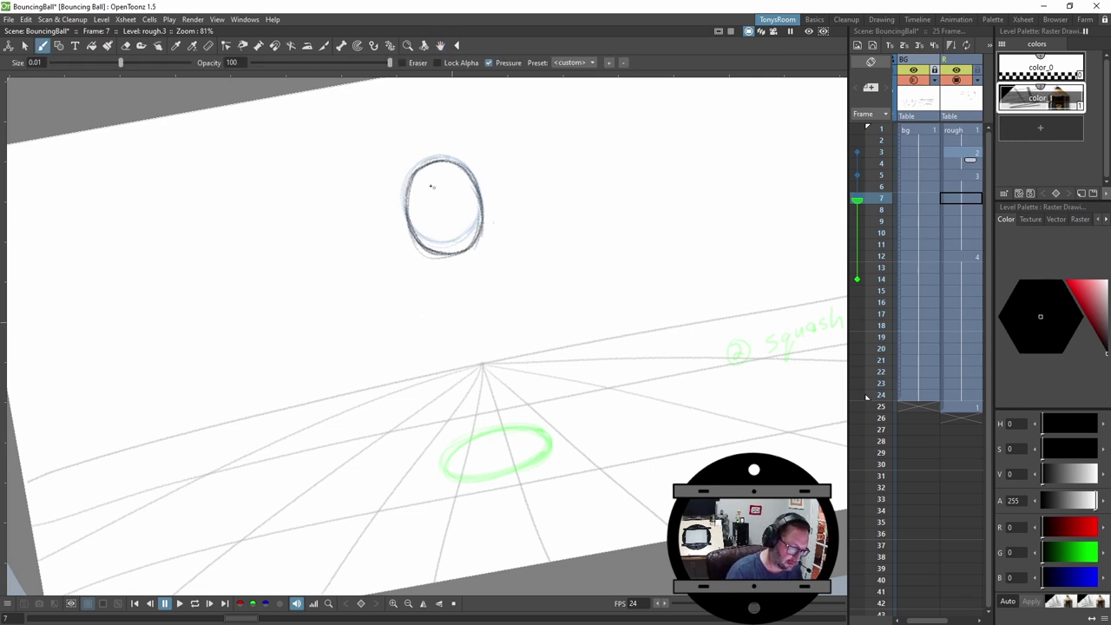
pyautogui.moveTo(430, 181); pyautogui.dragTo(415, 250)
pyautogui.moveTo(415, 203); pyautogui.dragTo(422, 274)
pyautogui.moveTo(415, 222)
pyautogui.mouseDown()
pyautogui.moveTo(436, 297)
pyautogui.moveTo(486, 265)
pyautogui.moveTo(482, 278)
pyautogui.moveTo(467, 198)
pyautogui.mouseUp()
pyautogui.moveTo(484, 287)
pyautogui.mouseDown()
pyautogui.moveTo(461, 187)
pyautogui.moveTo(416, 202)
pyautogui.moveTo(460, 187)
pyautogui.moveTo(483, 286)
pyautogui.moveTo(485, 264)
pyautogui.moveTo(431, 284)
pyautogui.moveTo(477, 287)
pyautogui.mouseUp()
pyautogui.moveTo(444, 180)
pyautogui.mouseDown()
pyautogui.moveTo(477, 307)
pyautogui.moveTo(484, 245)
pyautogui.moveTo(434, 180)
pyautogui.mouseUp()
# Create a new drawing at frame 9 and sketch a tilted, stretched ball reaching down to the grid's vanishing point.
pyautogui.press('space')
pyautogui.moveTo(627, 336); pyautogui.dragTo(613, 290)
pyautogui.press('Down')
pyautogui.press('Down')
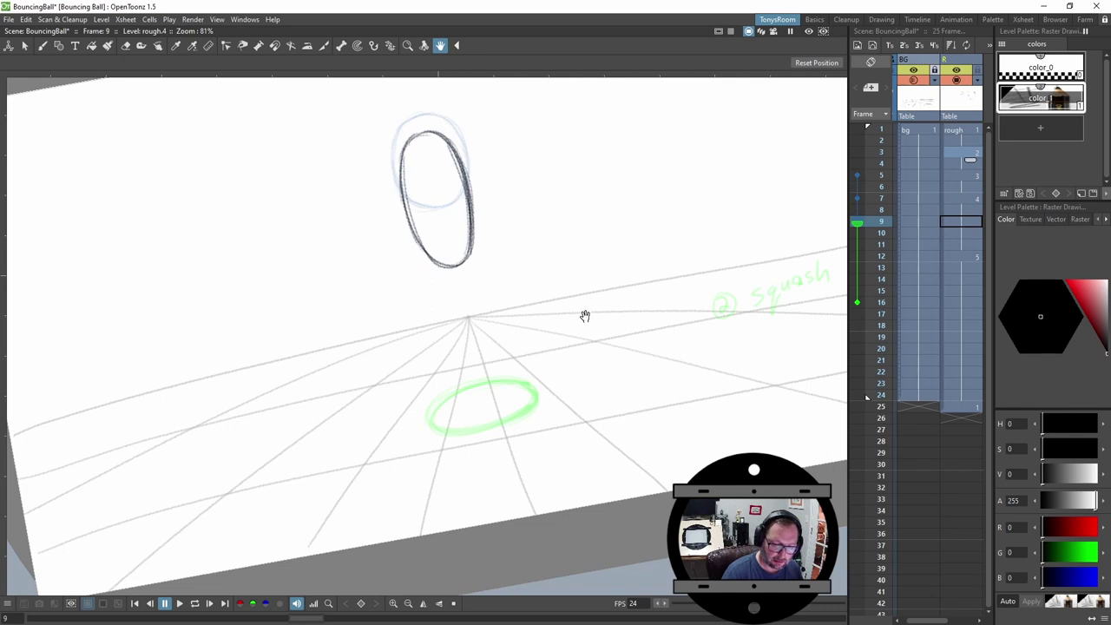
pyautogui.press('b')
pyautogui.hotkey('alt', 'd')
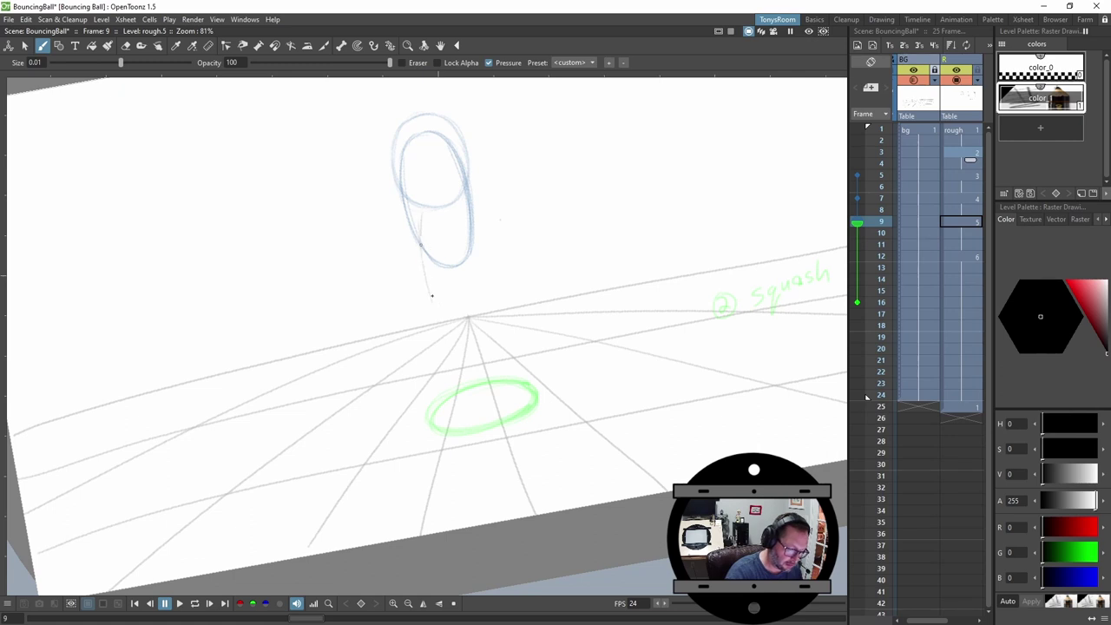
pyautogui.moveTo(432, 296)
pyautogui.mouseDown()
pyautogui.moveTo(444, 313)
pyautogui.moveTo(478, 287)
pyautogui.moveTo(457, 201)
pyautogui.moveTo(472, 235)
pyautogui.moveTo(422, 261)
pyautogui.moveTo(476, 260)
pyautogui.moveTo(430, 198)
pyautogui.moveTo(469, 316)
pyautogui.mouseUp()
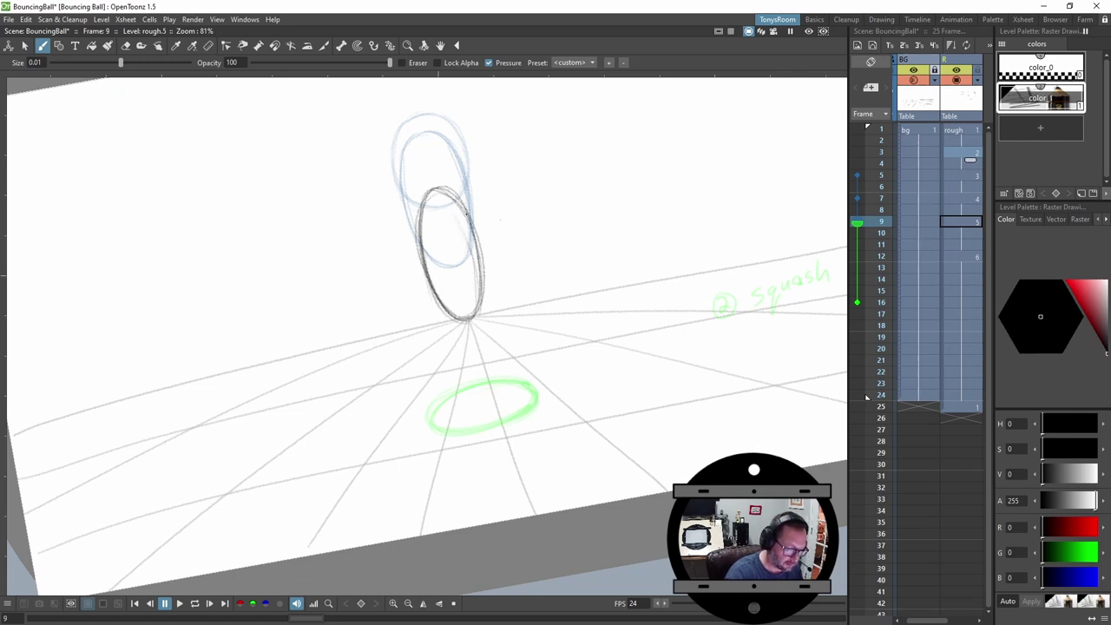
pyautogui.moveTo(467, 214); pyautogui.dragTo(423, 254)
# Draw a narrow stretched ball touching the squash pose at frame 11, then lasso it and move it by -4.29 mm in X and 5.71 mm in Y.
pyautogui.press('.')
pyautogui.press('.')
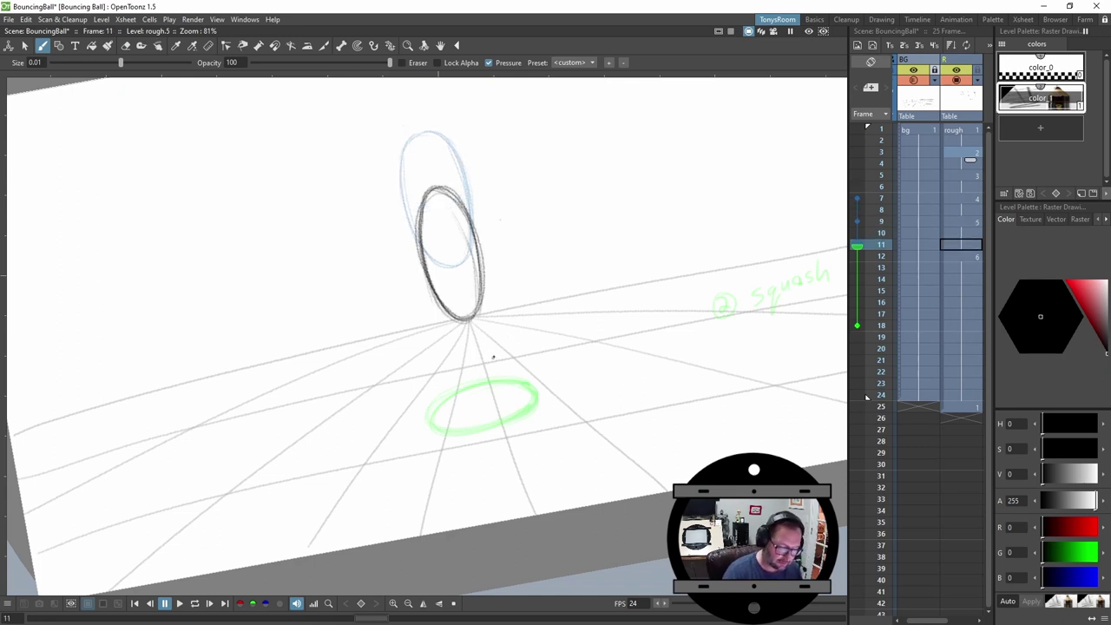
pyautogui.click(487, 357)
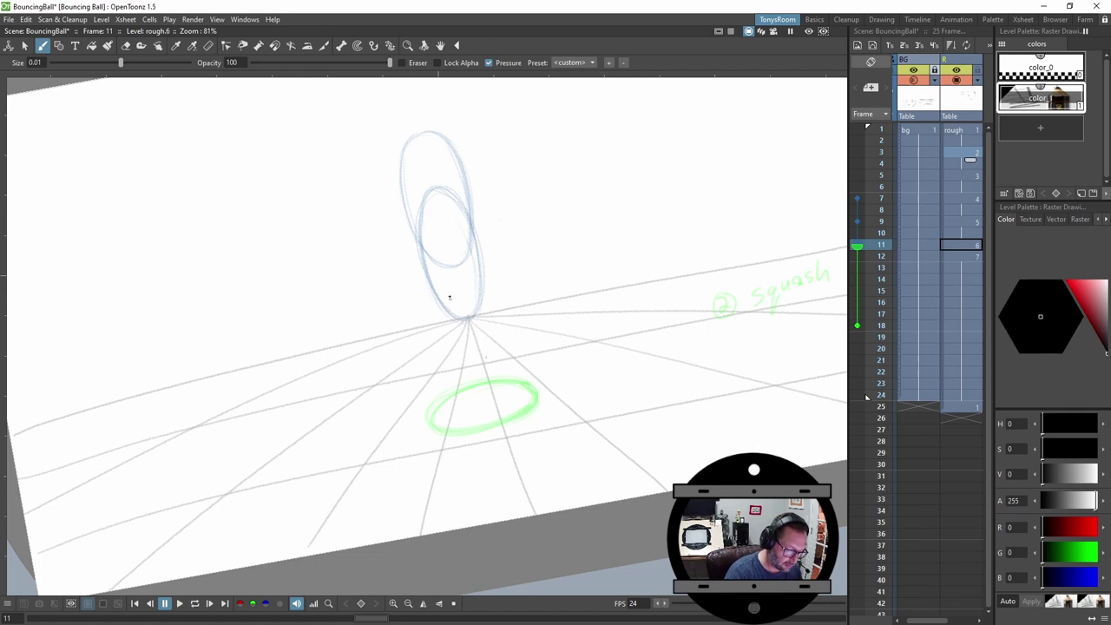
pyautogui.moveTo(459, 323)
pyautogui.mouseDown()
pyautogui.moveTo(475, 397)
pyautogui.moveTo(484, 326)
pyautogui.moveTo(457, 346)
pyautogui.moveTo(502, 411)
pyautogui.moveTo(499, 387)
pyautogui.moveTo(491, 425)
pyautogui.moveTo(453, 287)
pyautogui.mouseUp()
pyautogui.moveTo(477, 415)
pyautogui.mouseDown()
pyautogui.moveTo(472, 288)
pyautogui.moveTo(491, 412)
pyautogui.mouseUp()
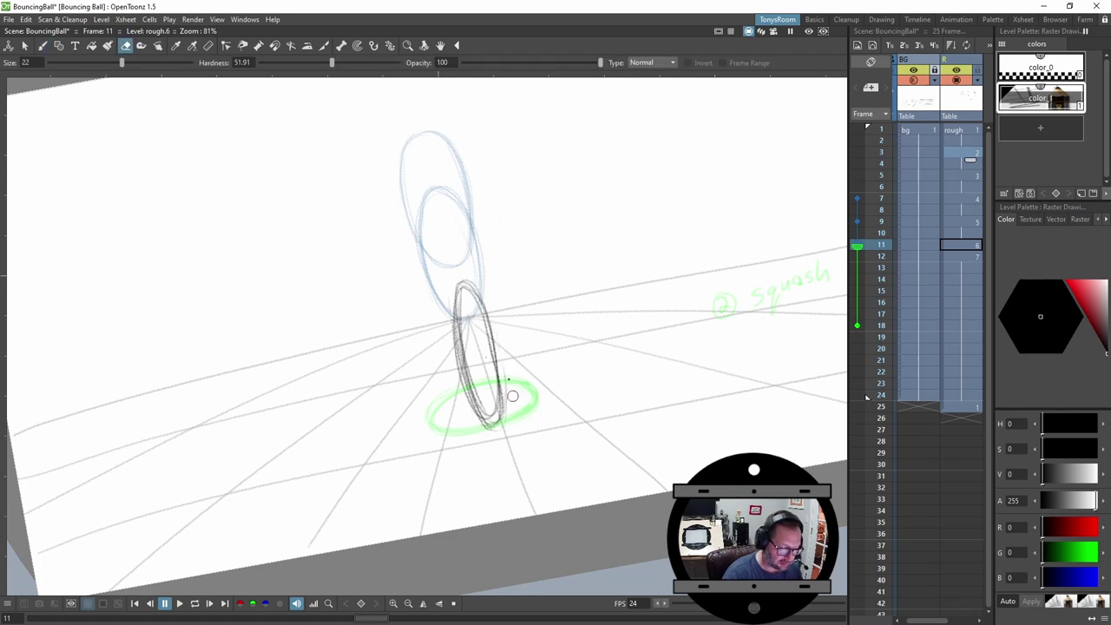
pyautogui.press('s')
pyautogui.moveTo(464, 237)
pyautogui.mouseDown()
pyautogui.moveTo(521, 362)
pyautogui.moveTo(462, 243)
pyautogui.mouseUp()
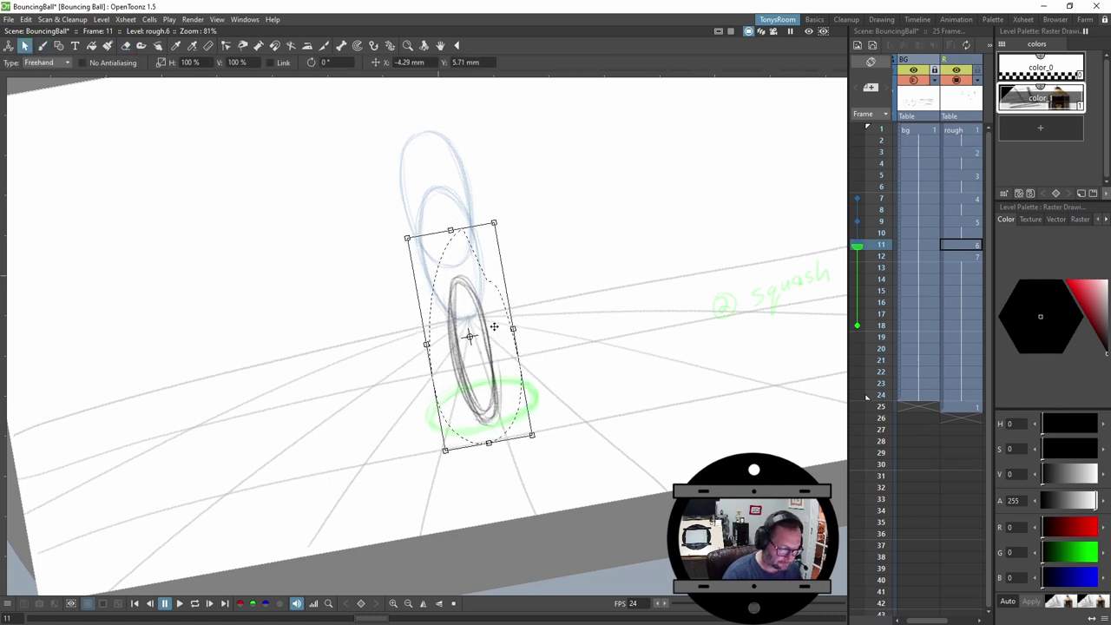
# Flip through the drawings around frames 9, 11 and 12 and on to frame 25 to check the fall into the squash.
pyautogui.press(',')
pyautogui.press('.')
pyautogui.press('.')
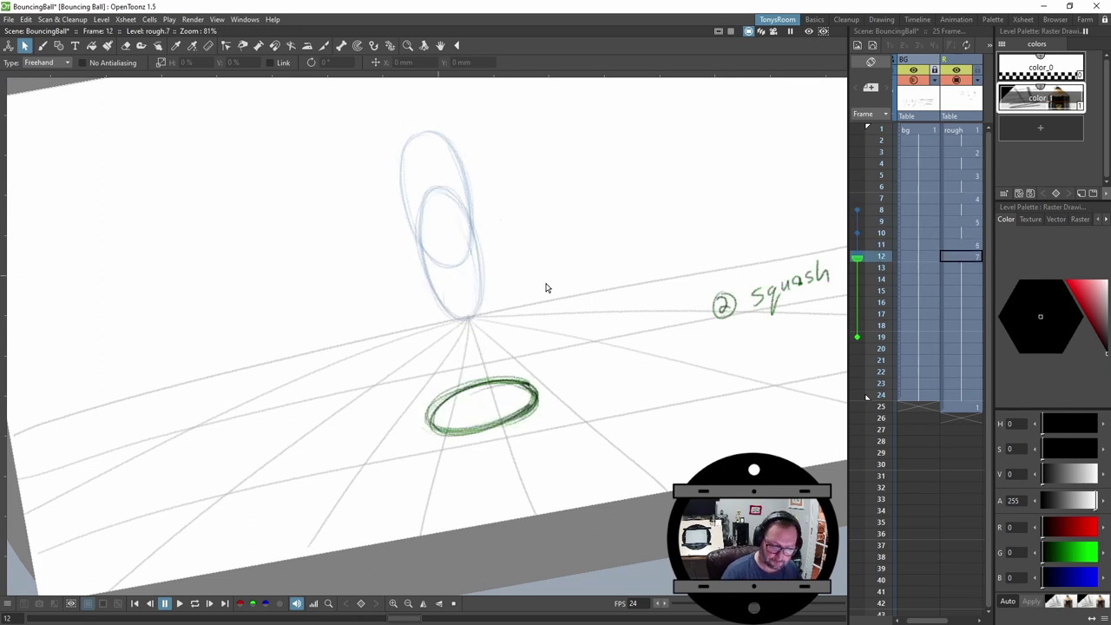
pyautogui.press(',')
pyautogui.press(',')
pyautogui.press('.')
pyautogui.press('.')
pyautogui.press('.')
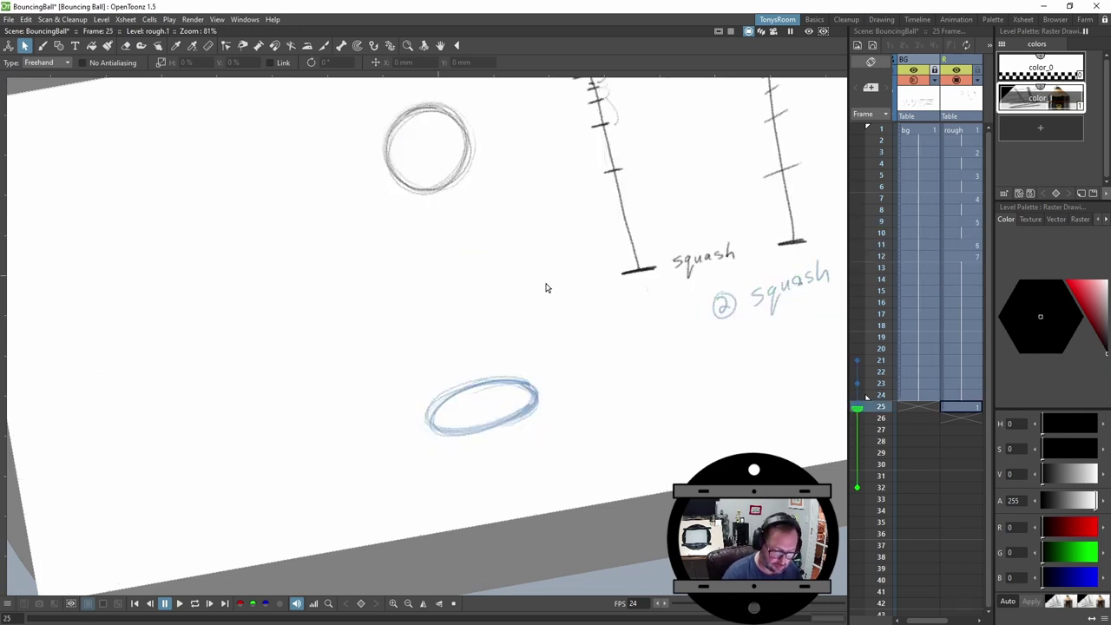
# Review the animation in looped playback, compare frames 9 and 11, and step back through the drawings to frame 1.
pyautogui.press('l')
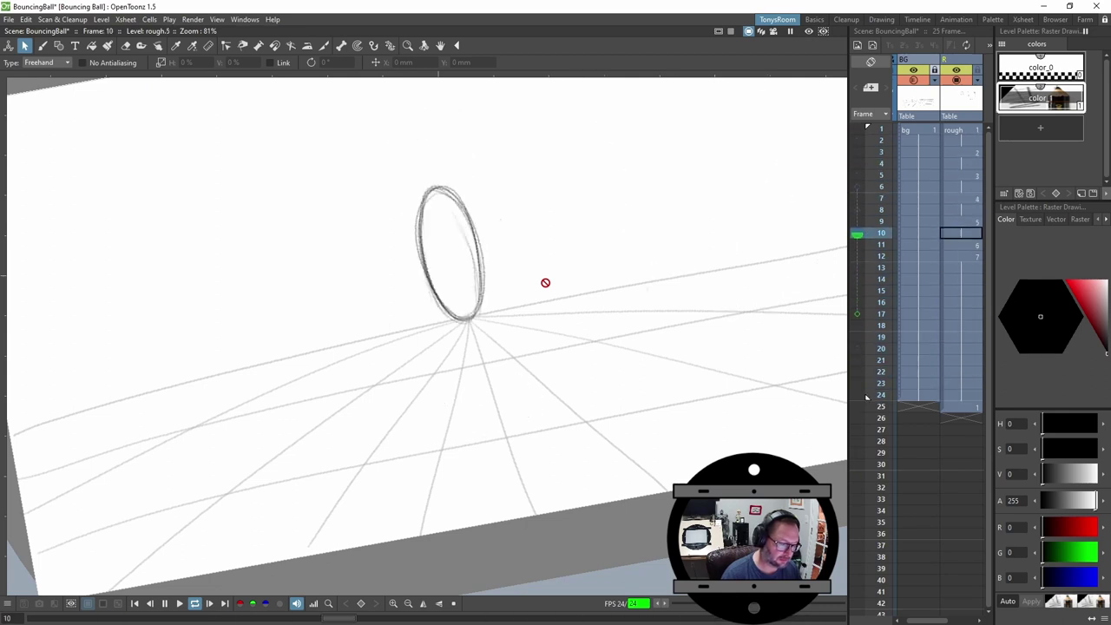
pyautogui.press('p')
pyautogui.press(',')
pyautogui.press(',')
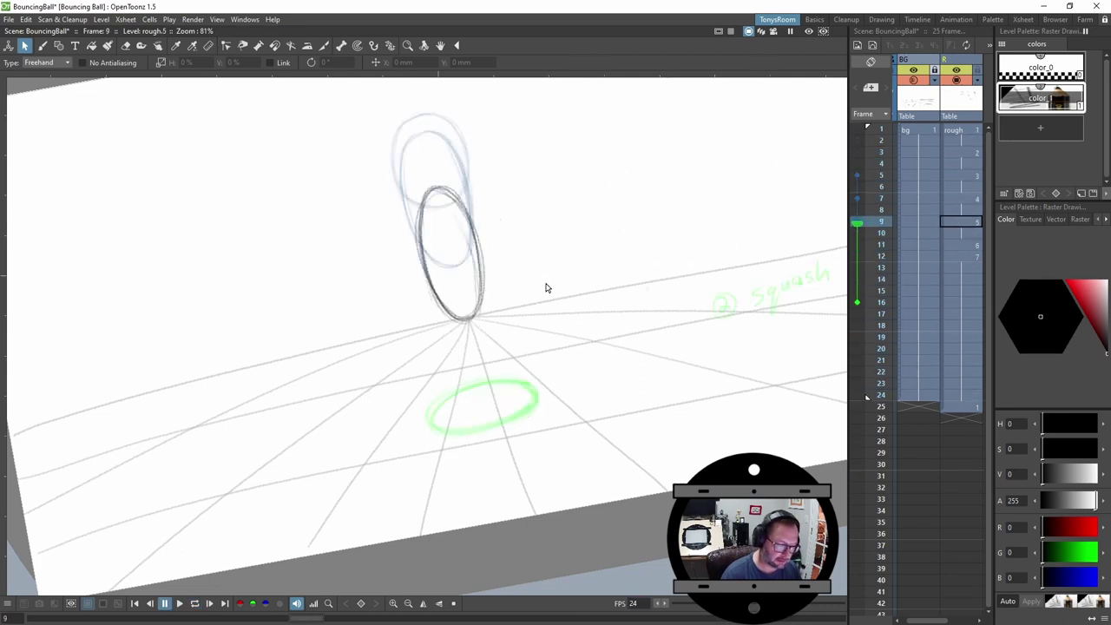
pyautogui.press('.')
pyautogui.press(',')
pyautogui.press('.')
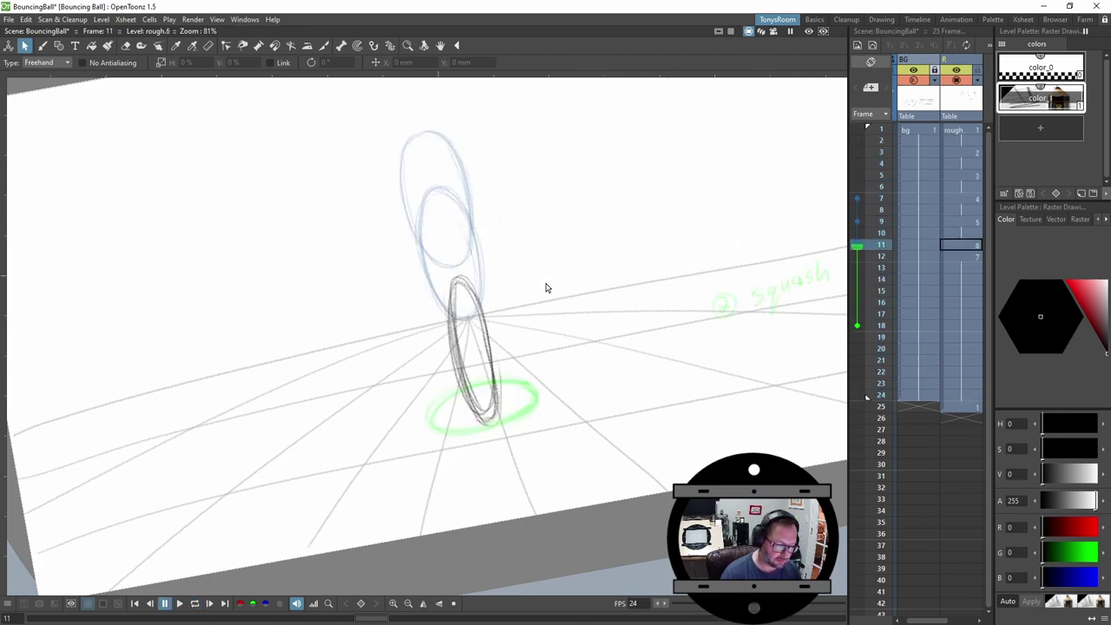
pyautogui.press(',')
pyautogui.press(',')
pyautogui.press(',')
pyautogui.press(',')
pyautogui.press(',')
pyautogui.press(',')
pyautogui.press(',')
pyautogui.press(',')
pyautogui.press(',')
pyautogui.press(',')
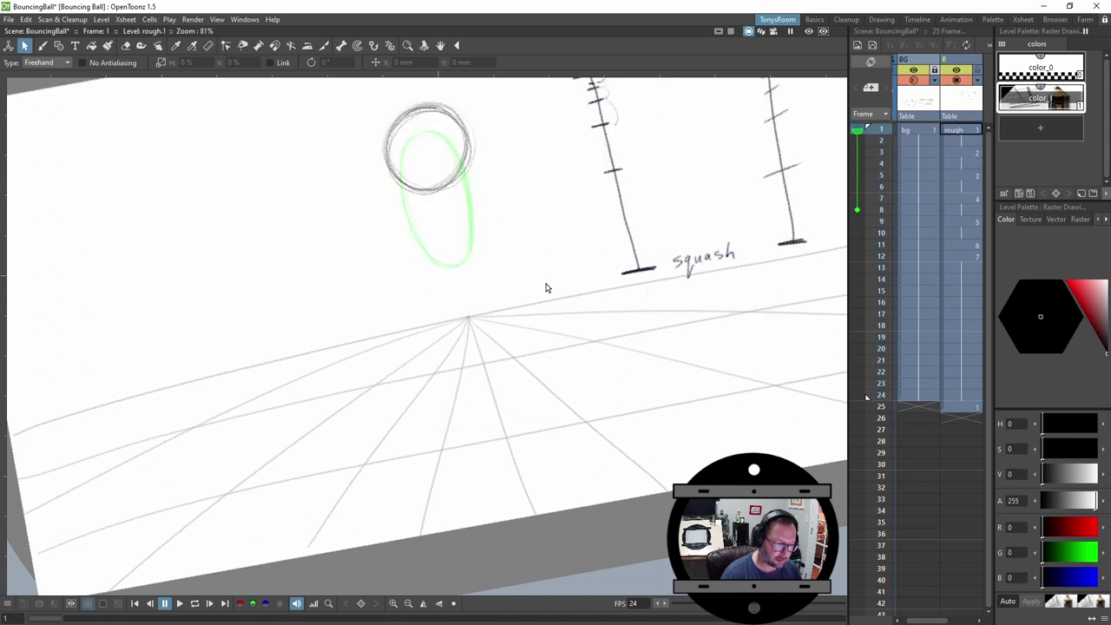
# Replay the loop and compare the frame 11 stretch with the frame 12 squash.
pyautogui.press('p')
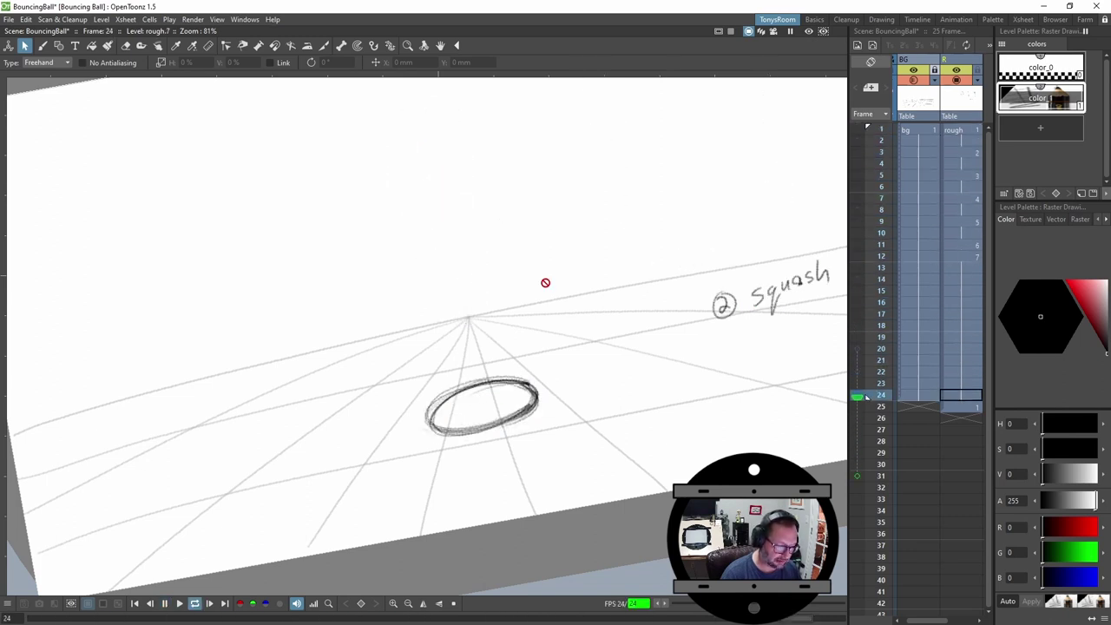
pyautogui.press('p')
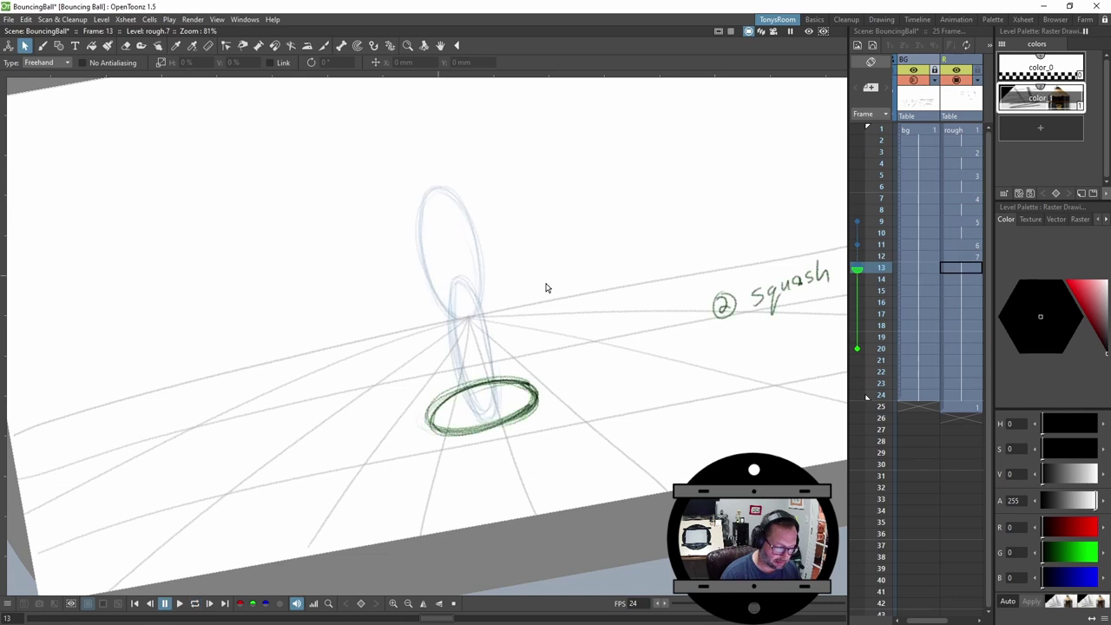
pyautogui.press(',')
pyautogui.press(',')
pyautogui.press('.')
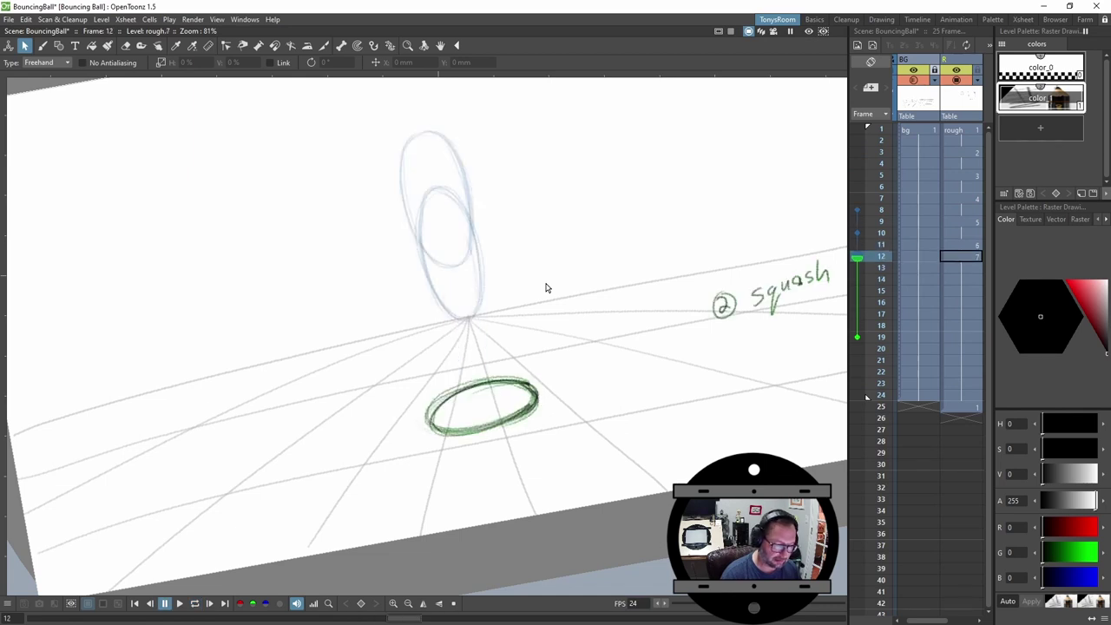
pyautogui.press(',')
pyautogui.press('.')
pyautogui.press(',')
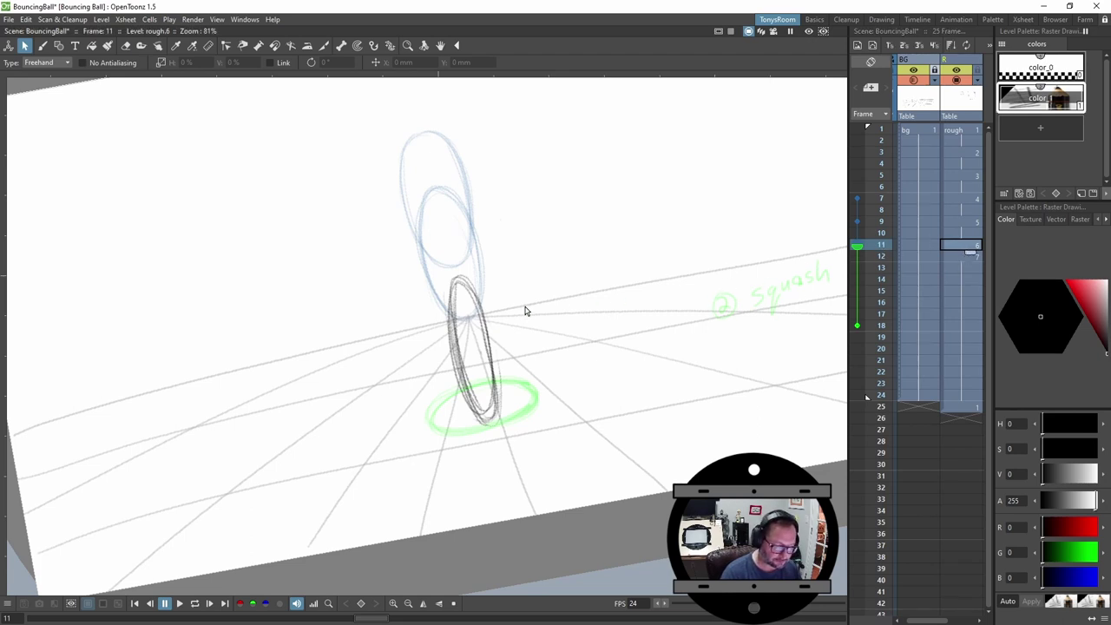
# Extend the frame 11 stretch drawing's exposure by three frames and compare it with the preceding stretched drawing.
pyautogui.press("'")
pyautogui.press("'")
pyautogui.press("'")
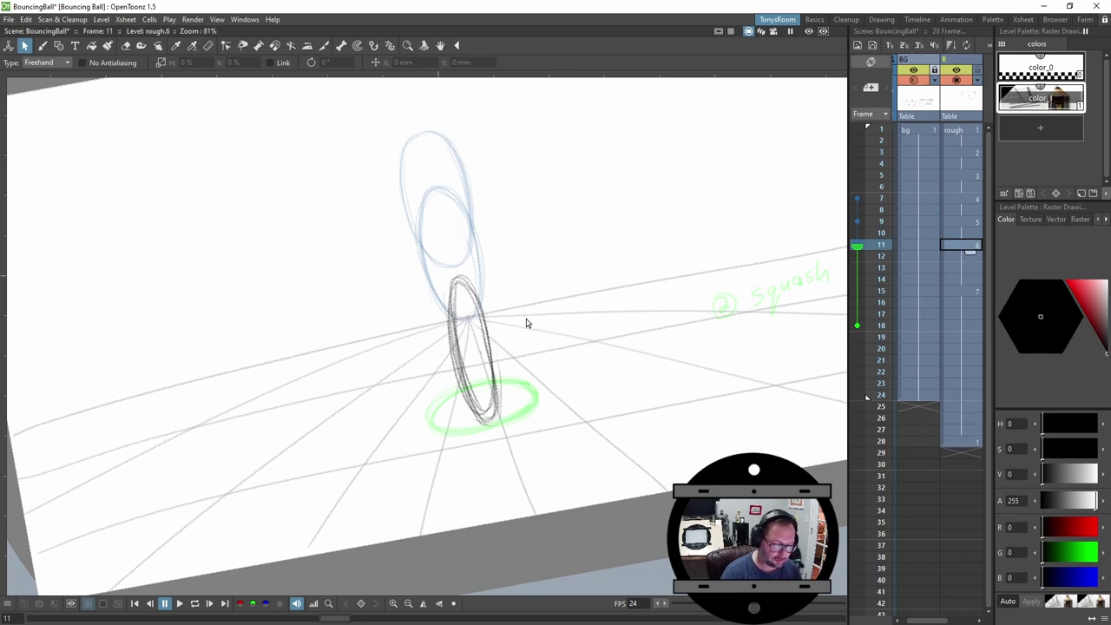
pyautogui.press('Down')
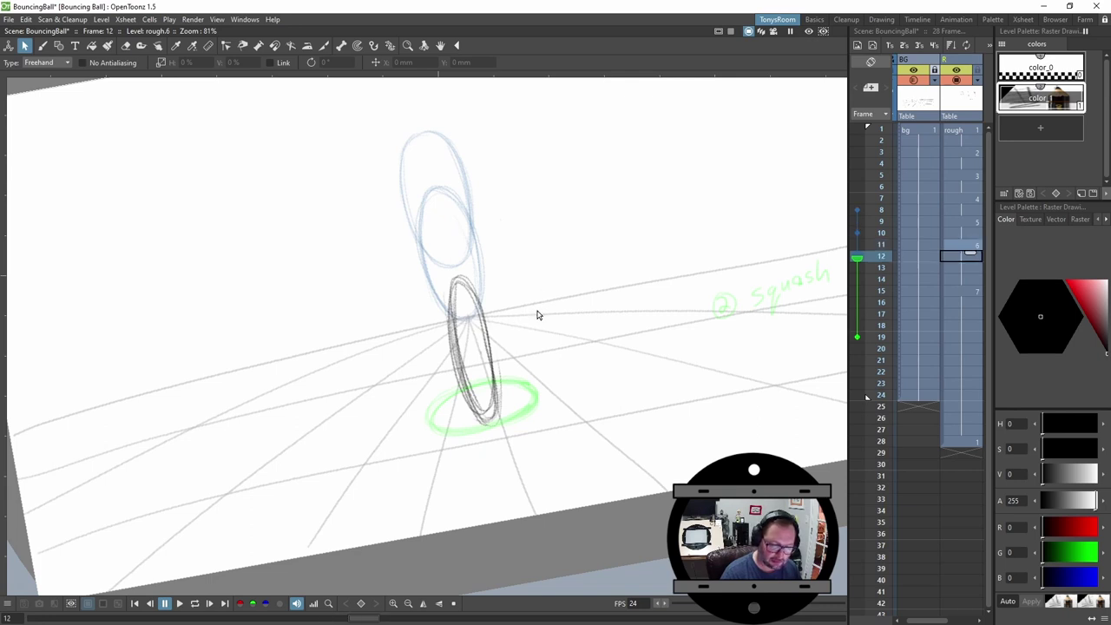
pyautogui.press('Up')
pyautogui.press('Up')
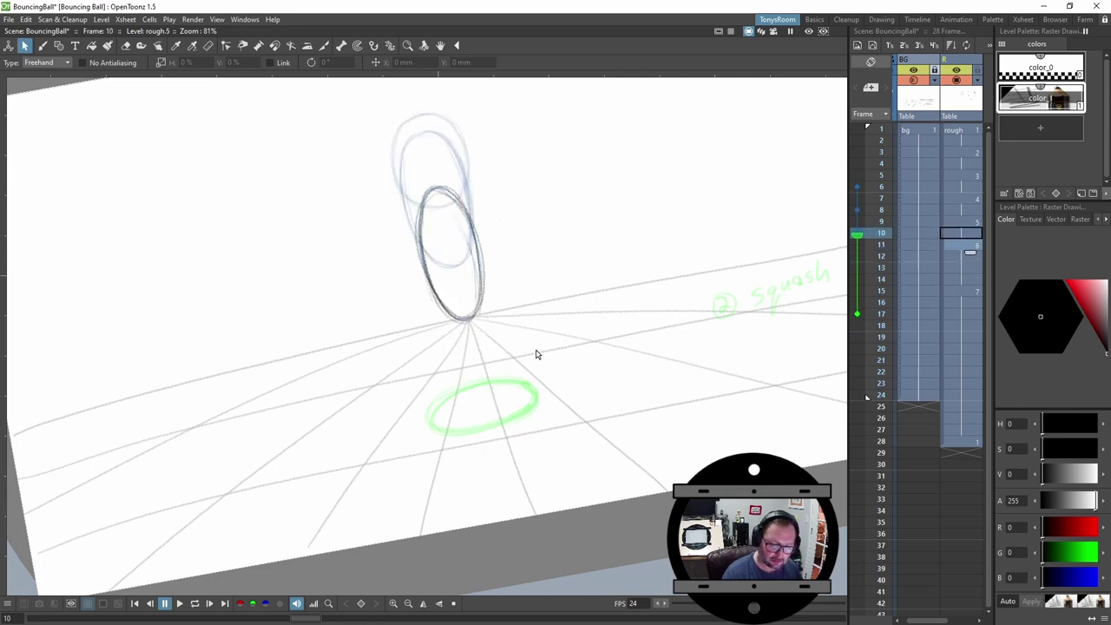
pyautogui.press('Down')
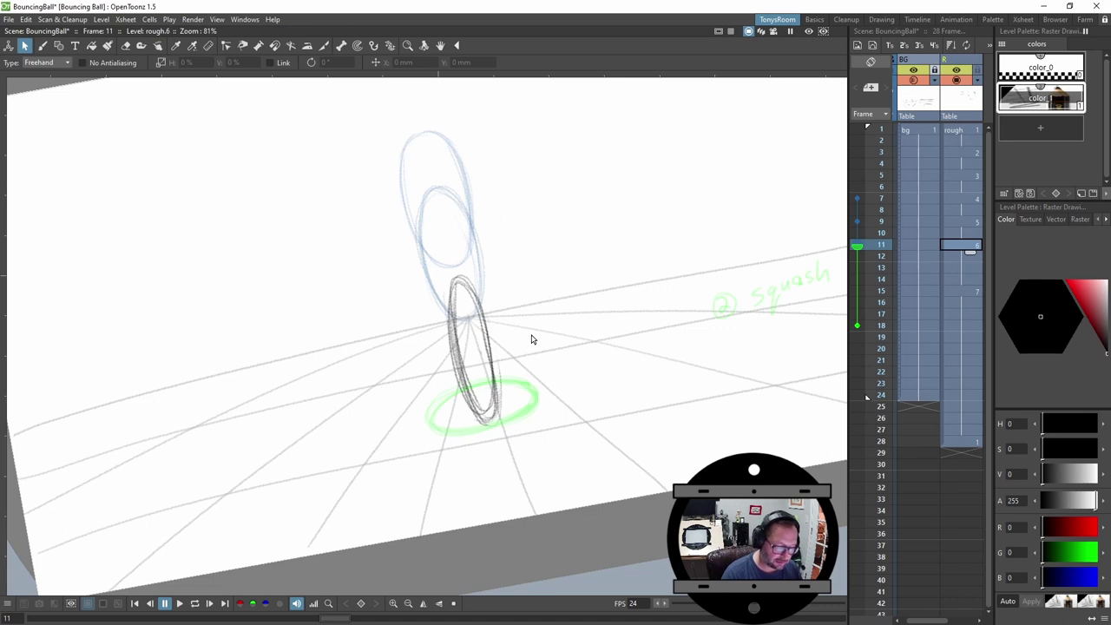
pyautogui.press('Up')
pyautogui.press('Down')
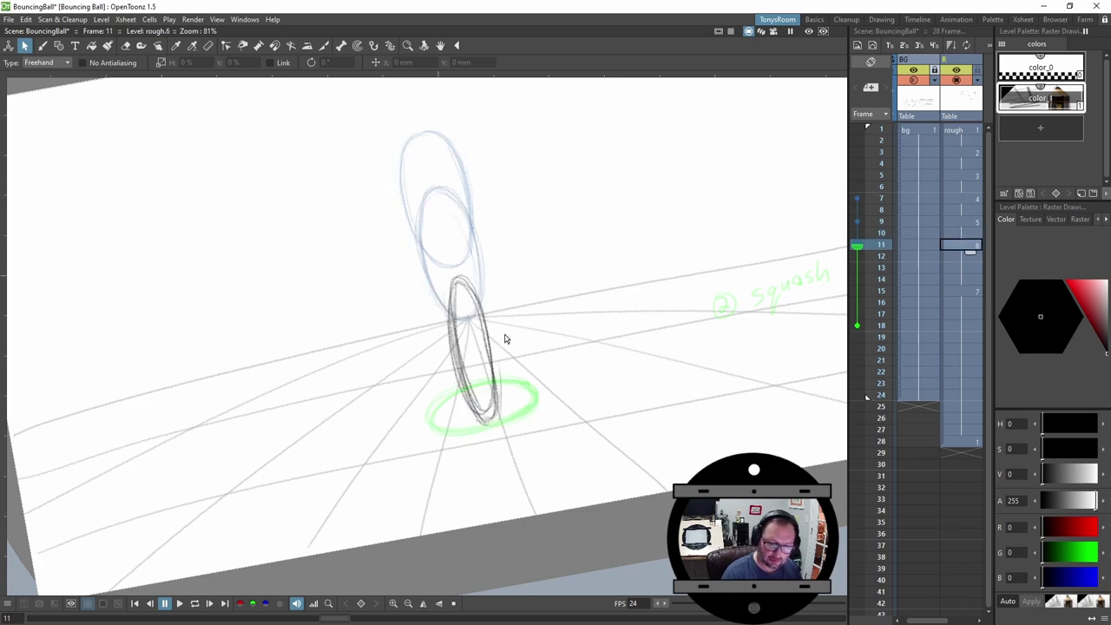
# Create a new rough drawing at frame 13 and sketch a tilted, flattened ball following the squash outline.
pyautogui.press('Down')
pyautogui.press('Down')
pyautogui.press('b')
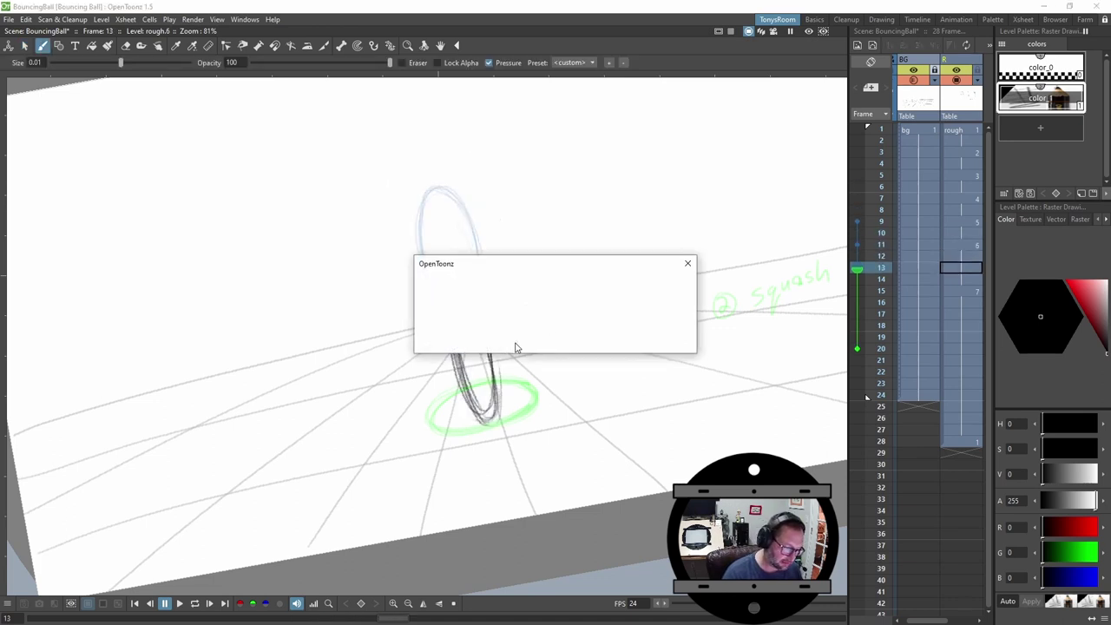
pyautogui.moveTo(490, 392); pyautogui.dragTo(492, 391)
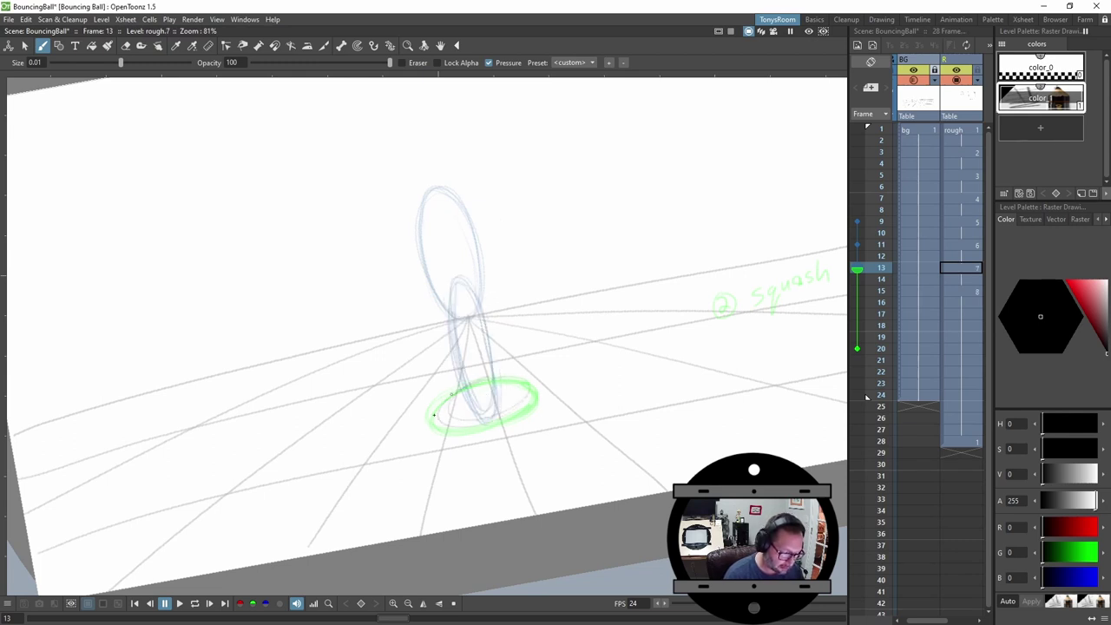
pyautogui.moveTo(434, 415)
pyautogui.mouseDown()
pyautogui.moveTo(526, 397)
pyautogui.moveTo(473, 382)
pyautogui.moveTo(486, 427)
pyautogui.moveTo(437, 415)
pyautogui.moveTo(471, 385)
pyautogui.mouseUp()
# Erase the squash ball at frame 15 and redraw it as a wider, flatter ellipse.
pyautogui.press('Down')
pyautogui.press('Down')
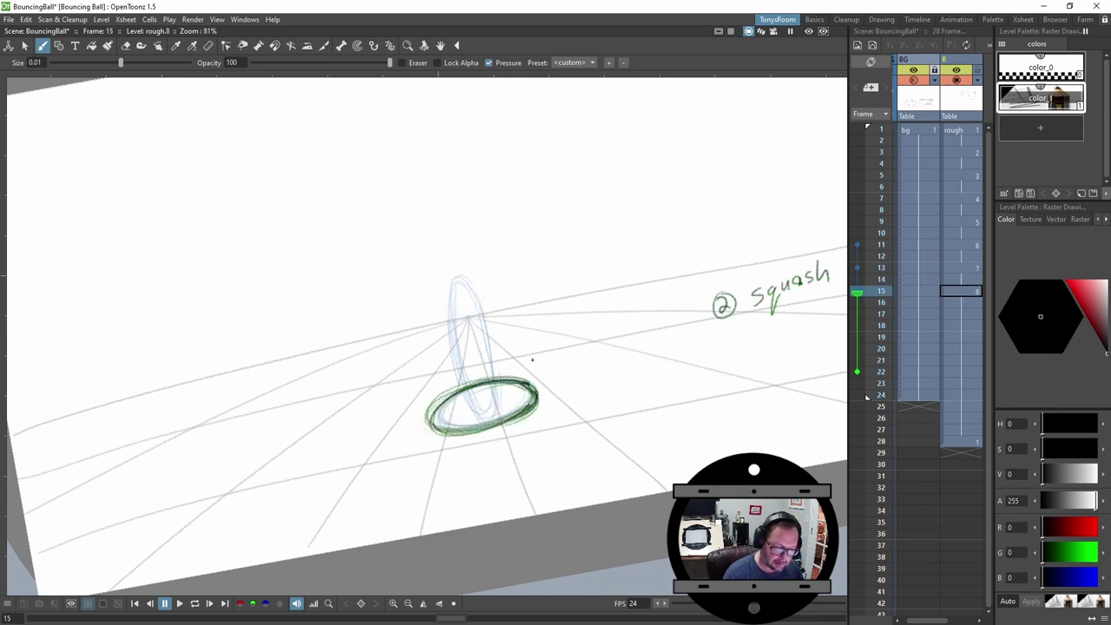
pyautogui.press('a')
pyautogui.moveTo(528, 382)
pyautogui.mouseDown()
pyautogui.moveTo(552, 369)
pyautogui.moveTo(527, 386)
pyautogui.moveTo(546, 388)
pyautogui.moveTo(477, 429)
pyautogui.mouseUp()
pyautogui.press('b')
pyautogui.moveTo(412, 418)
pyautogui.mouseDown()
pyautogui.moveTo(541, 403)
pyautogui.moveTo(478, 397)
pyautogui.moveTo(485, 421)
pyautogui.moveTo(487, 394)
pyautogui.moveTo(510, 417)
pyautogui.moveTo(459, 398)
pyautogui.moveTo(531, 410)
pyautogui.moveTo(425, 416)
pyautogui.moveTo(550, 401)
pyautogui.moveTo(421, 427)
pyautogui.moveTo(431, 434)
pyautogui.moveTo(531, 395)
pyautogui.mouseUp()
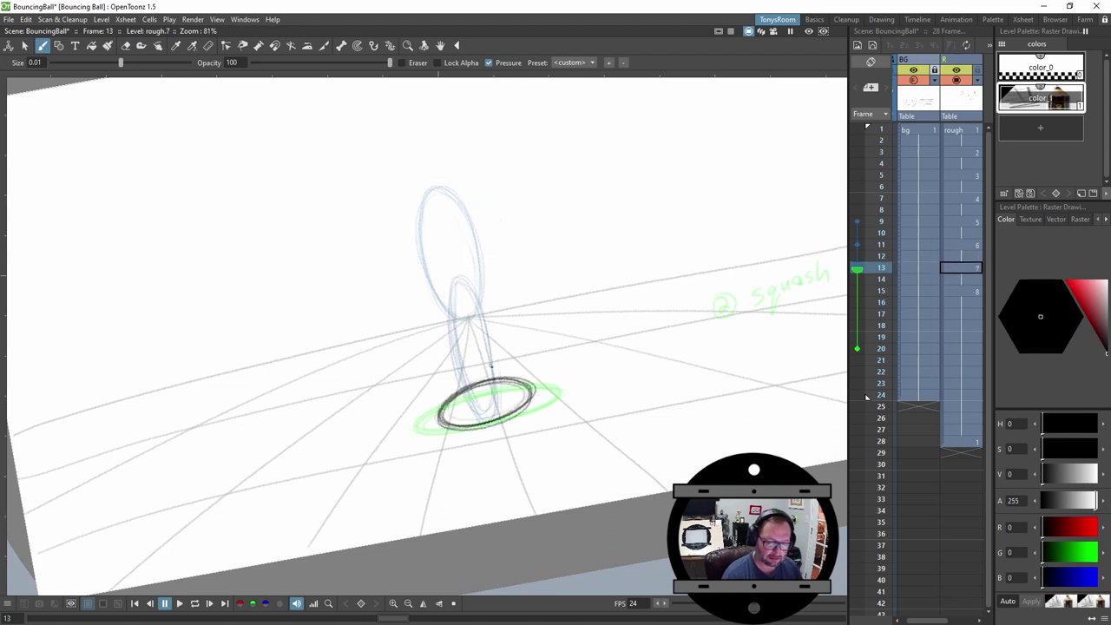
# Extend the frame 13 drawing's exposure by two frames and draw an ellipse at frame 15 between it and the final squash.
pyautogui.press("'")
pyautogui.press("'")
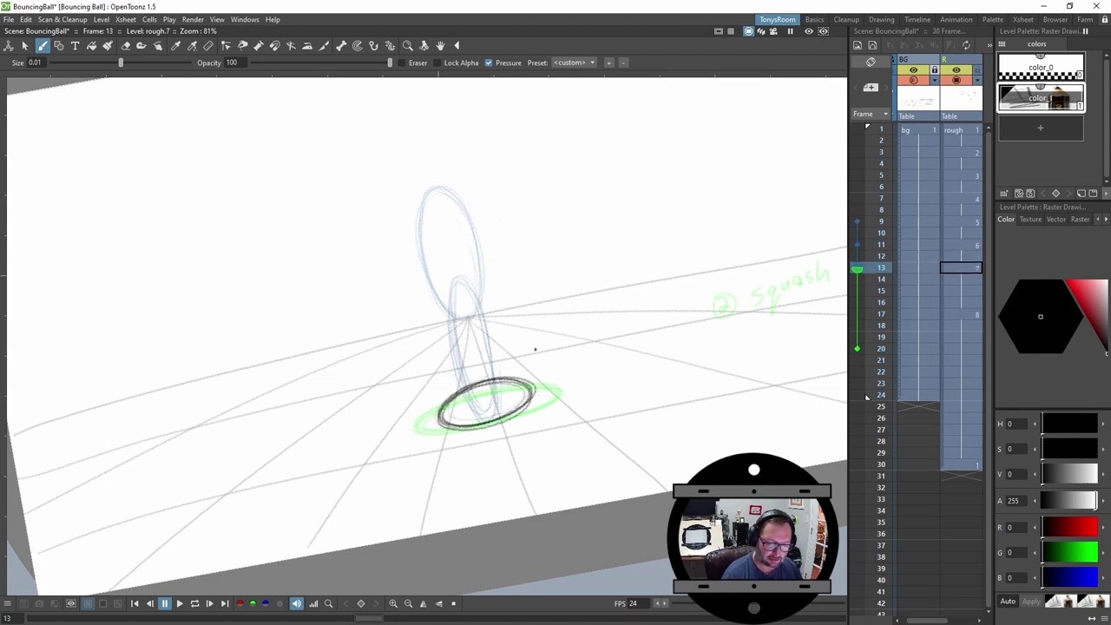
pyautogui.click(961, 293)
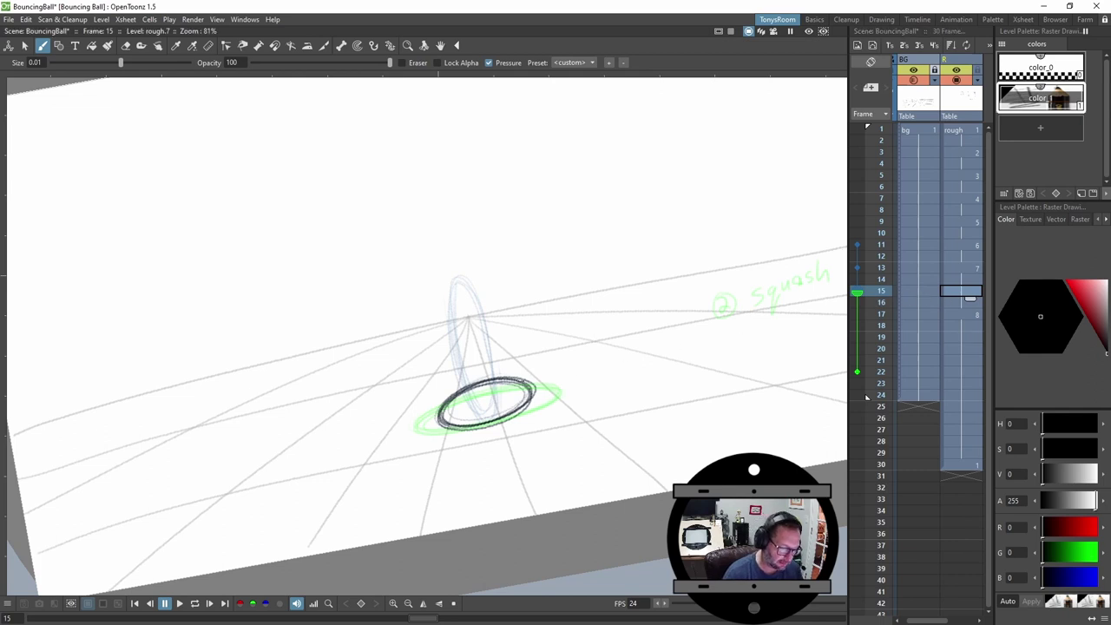
pyautogui.click(471, 397)
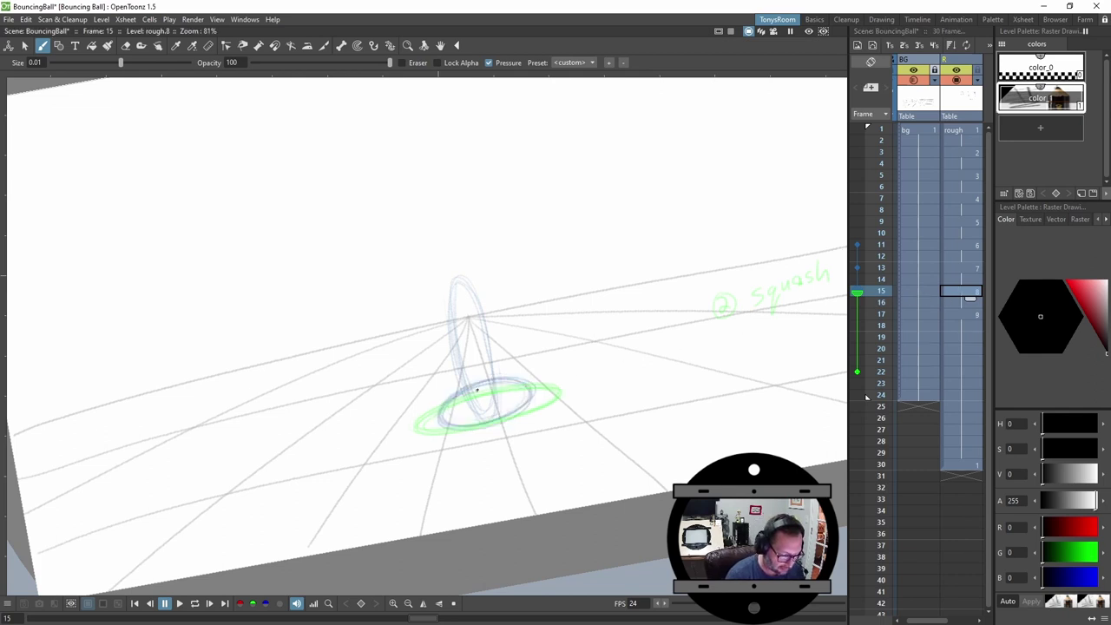
pyautogui.moveTo(464, 420)
pyautogui.mouseDown()
pyautogui.moveTo(460, 430)
pyautogui.moveTo(511, 422)
pyautogui.moveTo(546, 401)
pyautogui.moveTo(482, 389)
pyautogui.moveTo(443, 405)
pyautogui.moveTo(521, 387)
pyautogui.moveTo(449, 406)
pyautogui.moveTo(495, 420)
pyautogui.moveTo(540, 399)
pyautogui.moveTo(503, 387)
pyautogui.mouseUp()
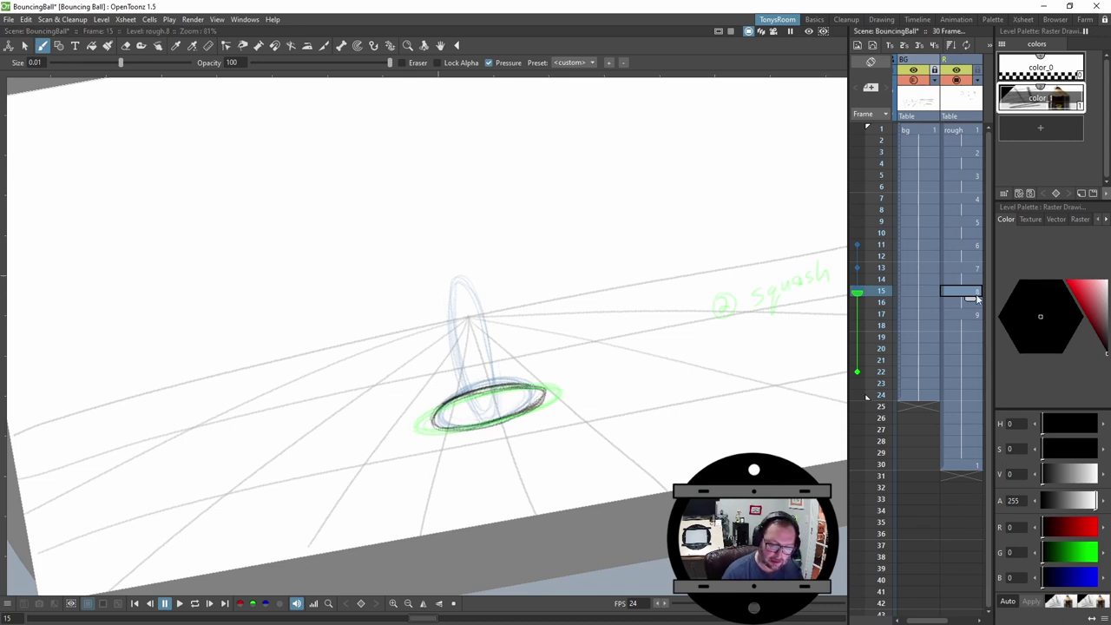
# Extend the frame 15 drawing's exposure by two frames and draw a slightly wider squash in-between at frame 17.
pyautogui.press("'")
pyautogui.press("'")
pyautogui.press('.')
pyautogui.press('.')
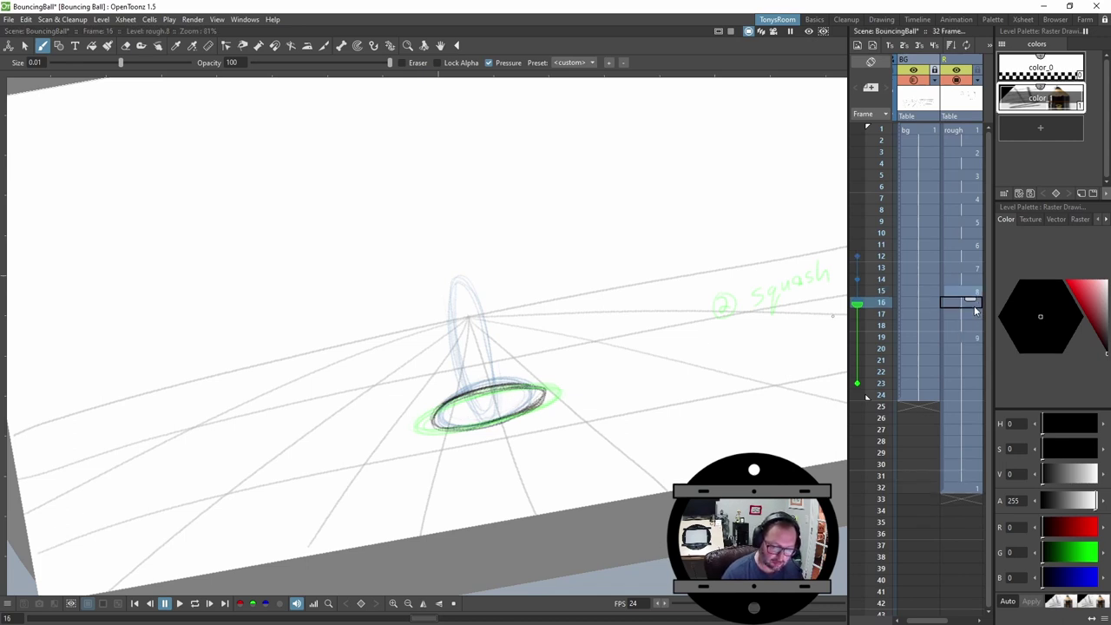
pyautogui.moveTo(480, 393)
pyautogui.mouseDown()
pyautogui.moveTo(430, 412)
pyautogui.moveTo(453, 397)
pyautogui.moveTo(433, 421)
pyautogui.moveTo(444, 426)
pyautogui.moveTo(427, 422)
pyautogui.moveTo(517, 413)
pyautogui.moveTo(502, 415)
pyautogui.moveTo(549, 391)
pyautogui.moveTo(485, 388)
pyautogui.moveTo(529, 387)
pyautogui.moveTo(498, 387)
pyautogui.moveTo(544, 405)
pyautogui.moveTo(523, 415)
pyautogui.moveTo(544, 390)
pyautogui.moveTo(485, 386)
pyautogui.moveTo(498, 422)
pyautogui.moveTo(470, 431)
pyautogui.moveTo(435, 404)
pyautogui.mouseUp()
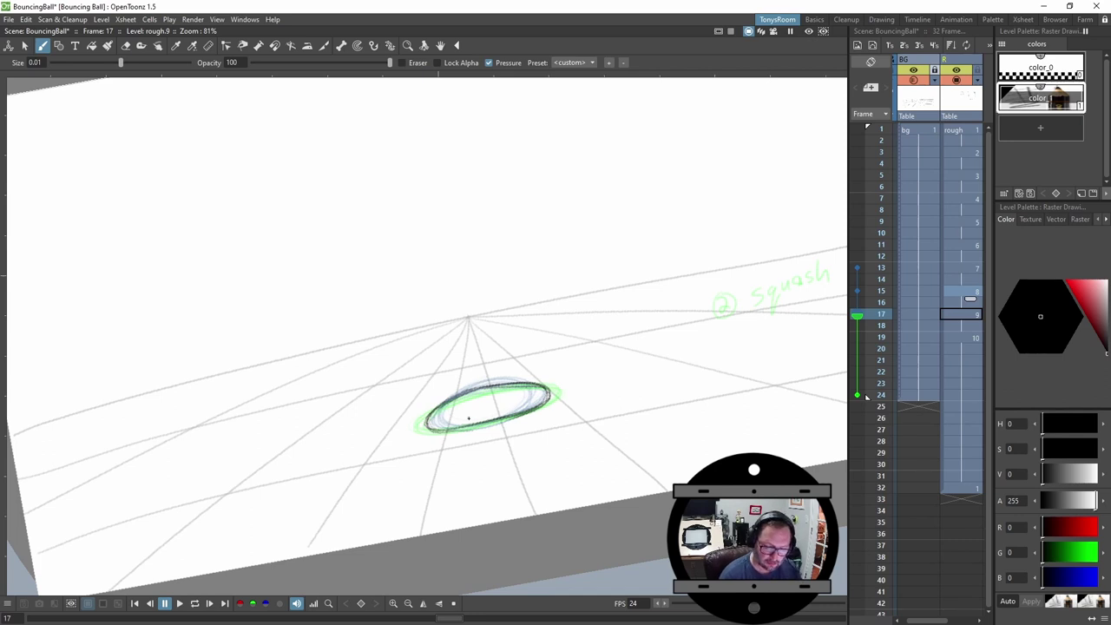
# Extend the frame 17 drawing's exposure by two frames and draw an in-between close to the final squash at frame 19.
pyautogui.press("'")
pyautogui.press("'")
pyautogui.press('Down')
pyautogui.press('Down')
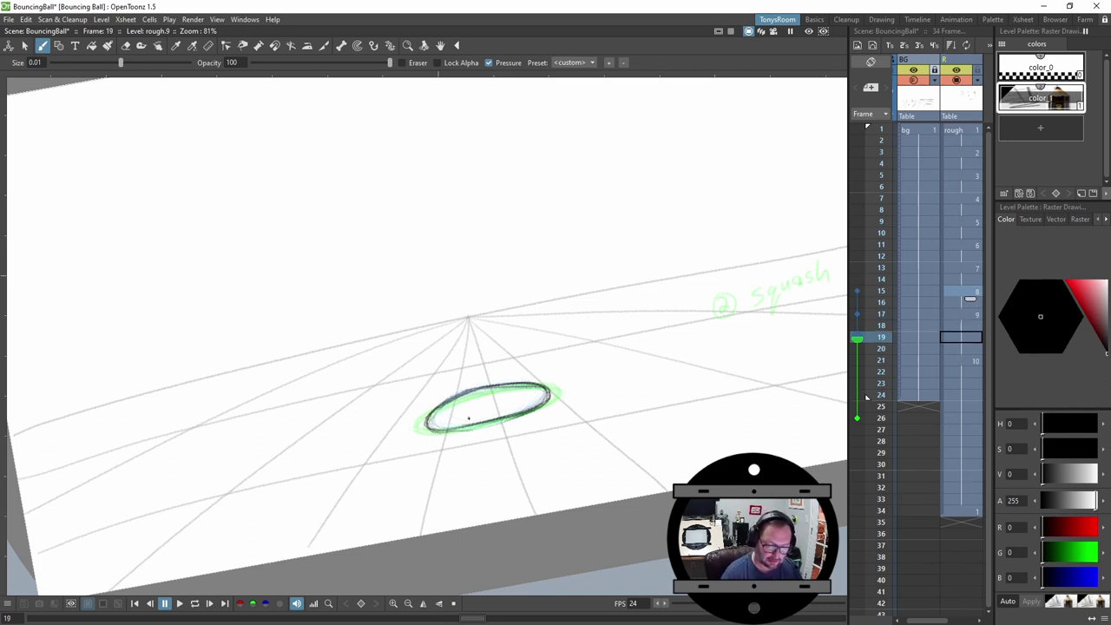
pyautogui.moveTo(502, 388)
pyautogui.mouseDown()
pyautogui.moveTo(431, 412)
pyautogui.moveTo(445, 401)
pyautogui.moveTo(427, 432)
pyautogui.moveTo(420, 426)
pyautogui.moveTo(498, 420)
pyautogui.moveTo(453, 431)
pyautogui.moveTo(551, 400)
pyautogui.moveTo(499, 389)
pyautogui.moveTo(552, 393)
pyautogui.moveTo(539, 408)
pyautogui.moveTo(427, 422)
pyautogui.mouseUp()
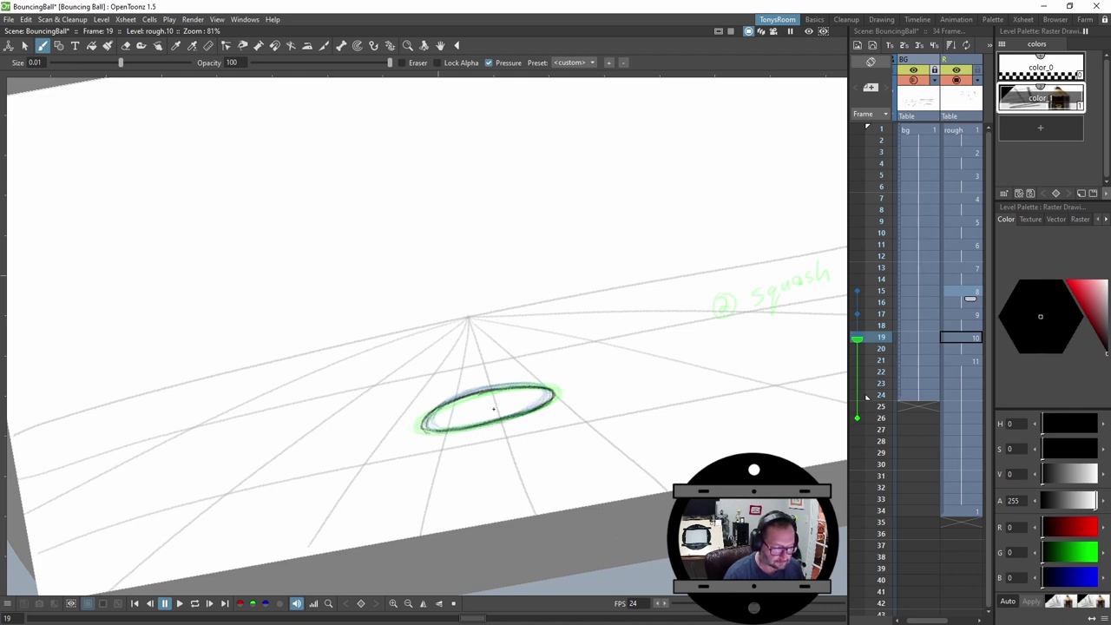
# Flip back through the squash in-betweens from frame 19 to 15 and forward to the squash pose at frame 21.
pyautogui.press('Up')
pyautogui.press('Up')
pyautogui.press('Up')
pyautogui.press('Up')
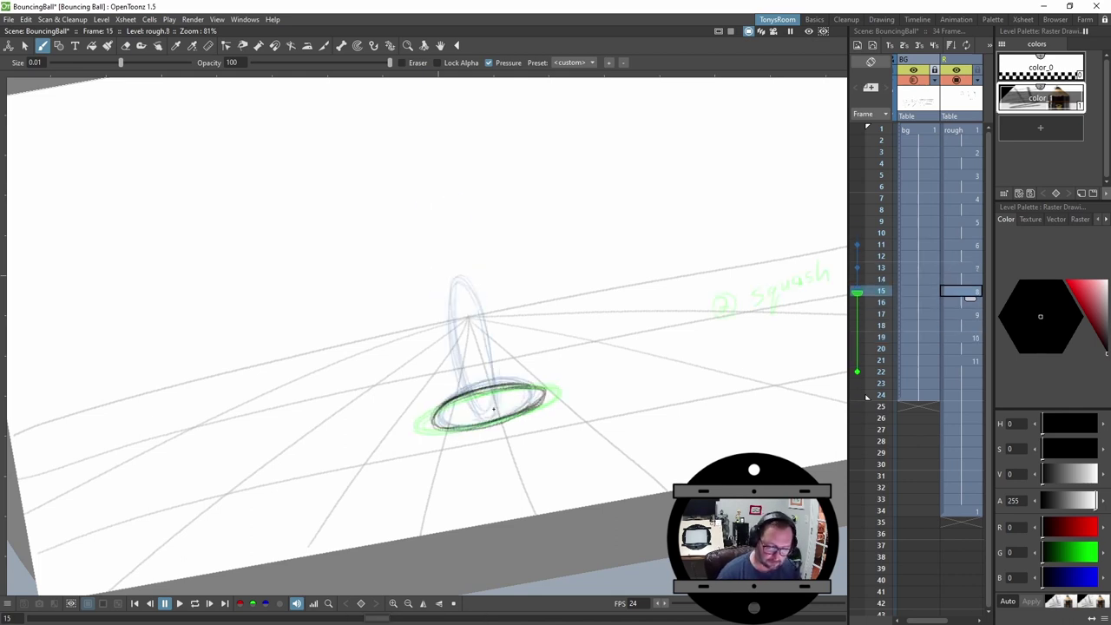
pyautogui.press('Down')
pyautogui.press('Down')
pyautogui.press('Down')
pyautogui.press('Down')
pyautogui.press('Down')
pyautogui.press('Down')
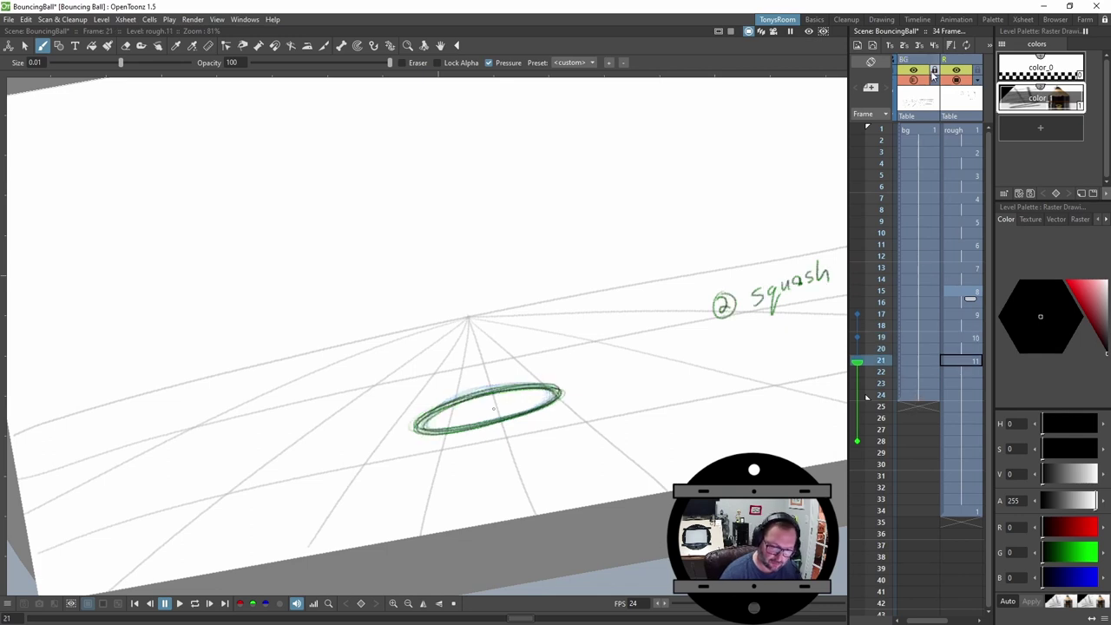
# Unlock the BG column, extend the background drawing's exposure to frame 34, and lock the column again.
pyautogui.click(934, 76)
pyautogui.click(927, 396)
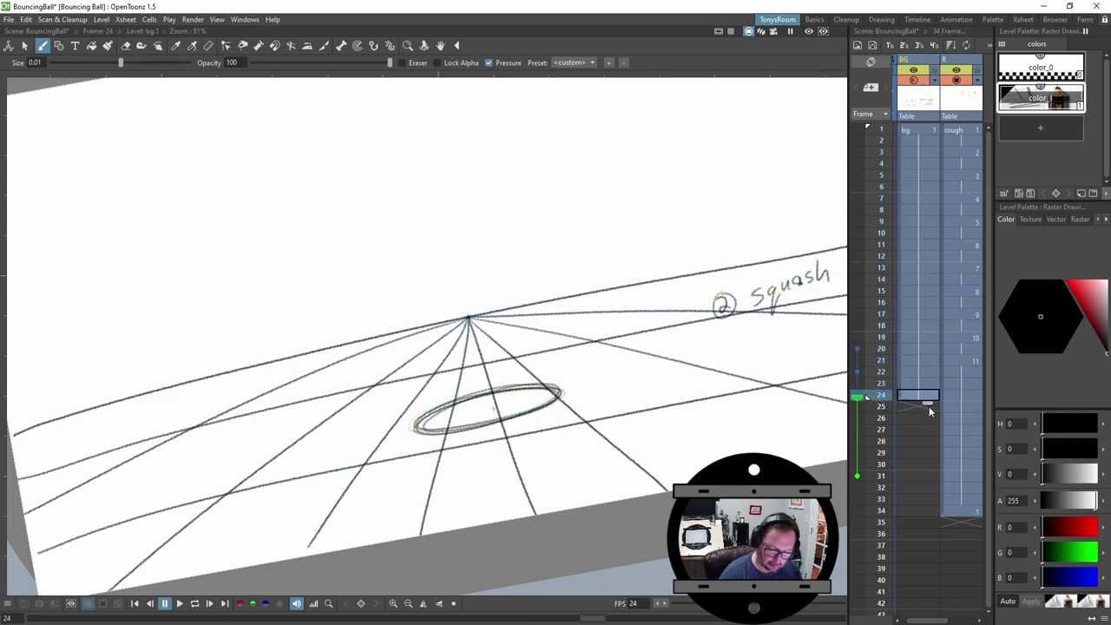
pyautogui.moveTo(938, 510); pyautogui.dragTo(937, 517)
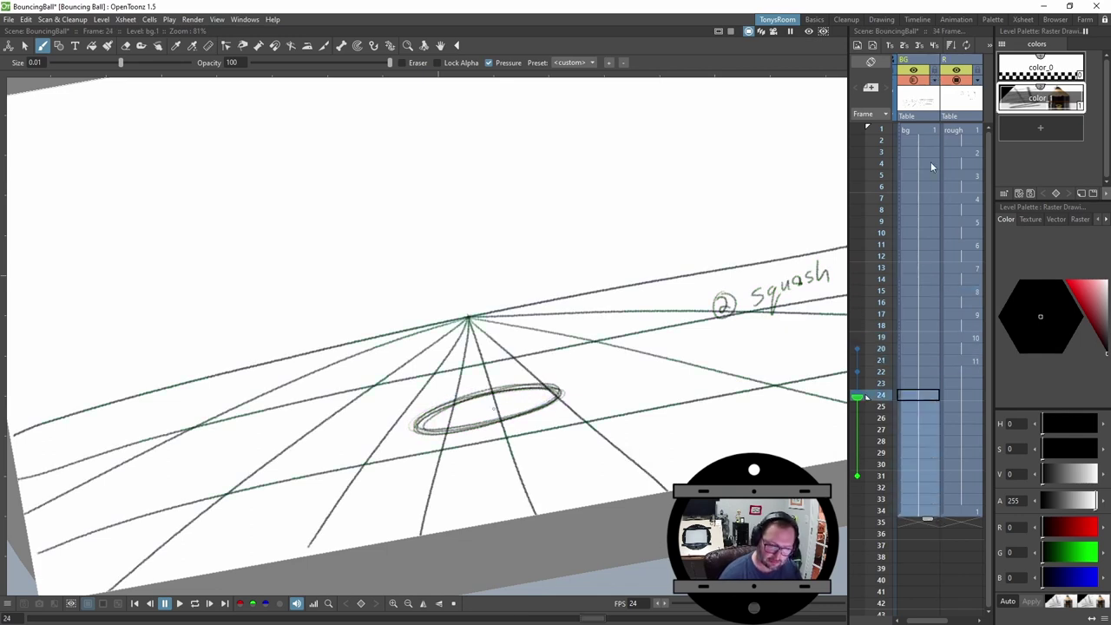
pyautogui.click(934, 71)
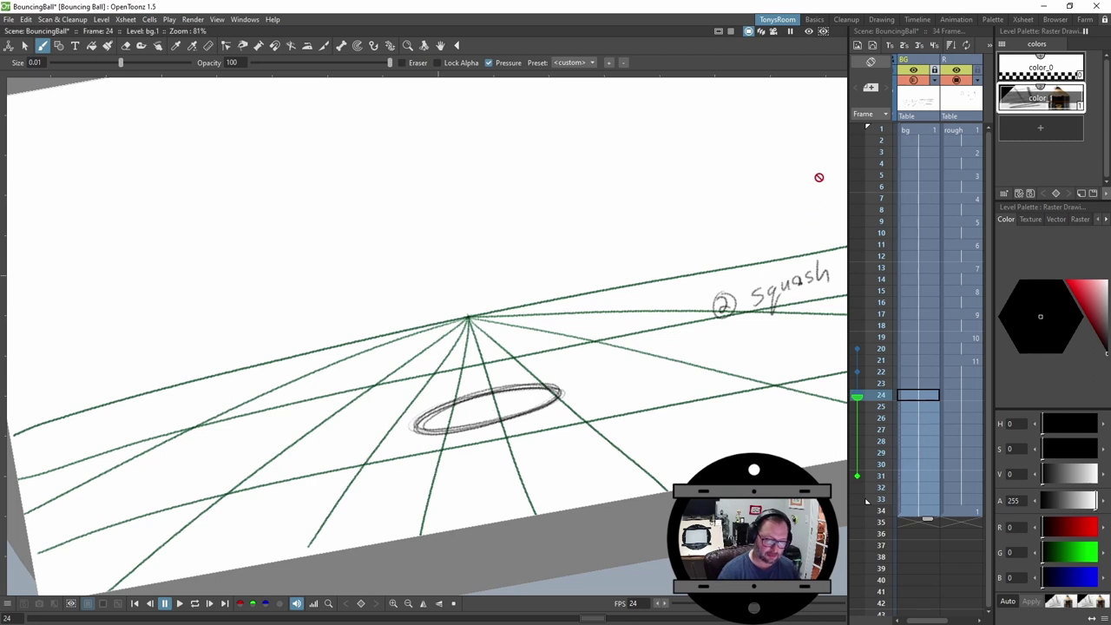
# Return to frame 1 of the rough column and reposition the canvas to bring the upper ball pose further into view.
pyautogui.click(969, 136)
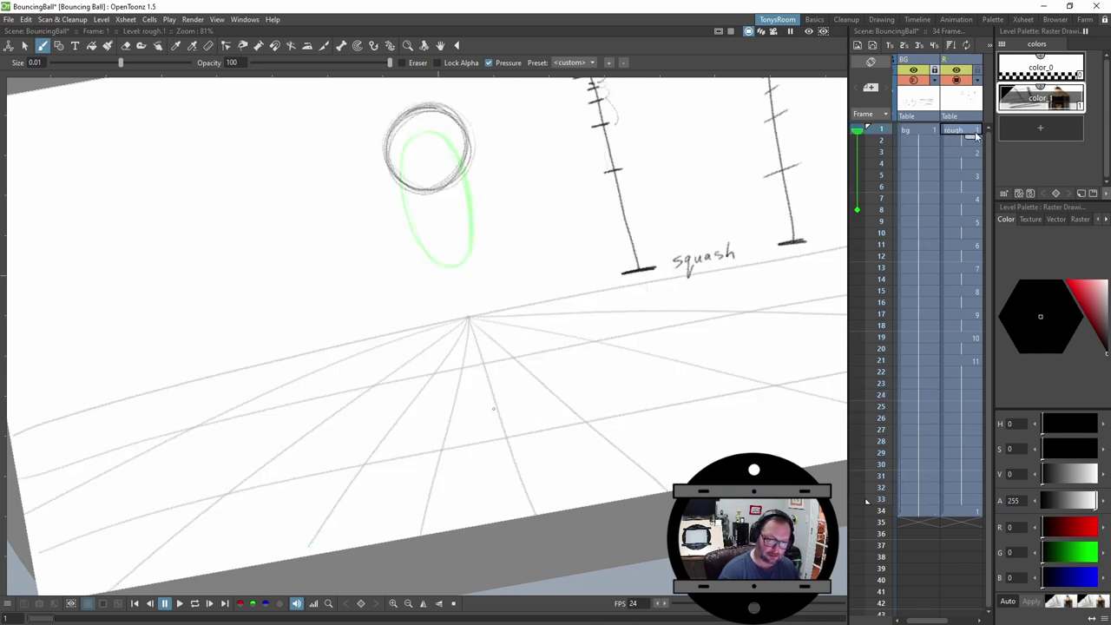
pyautogui.click(961, 61)
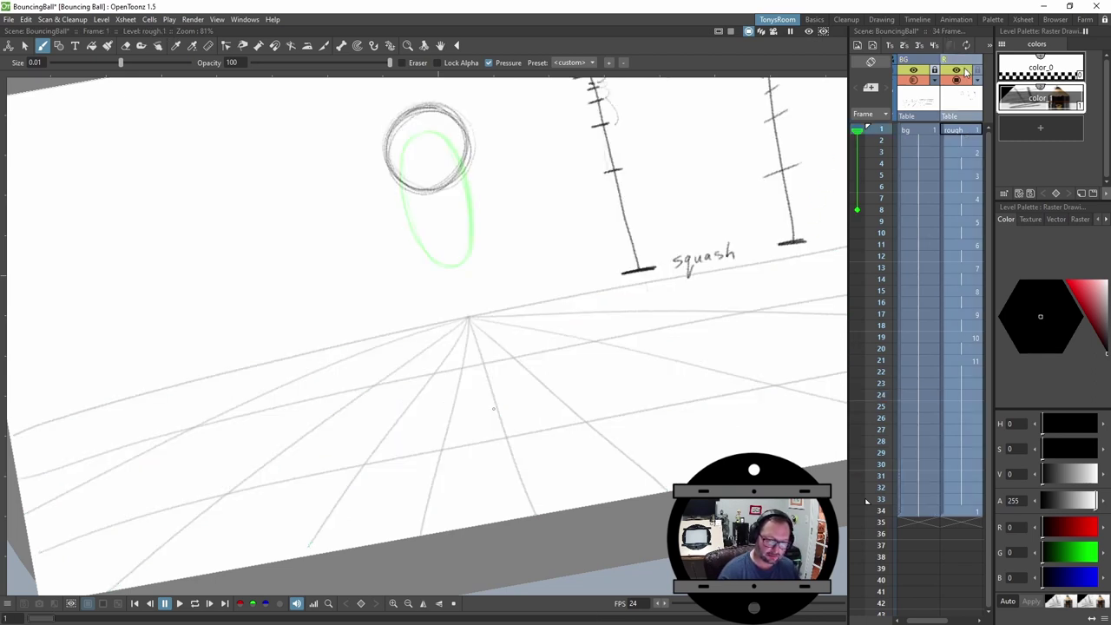
pyautogui.click(967, 138)
pyautogui.click(973, 130)
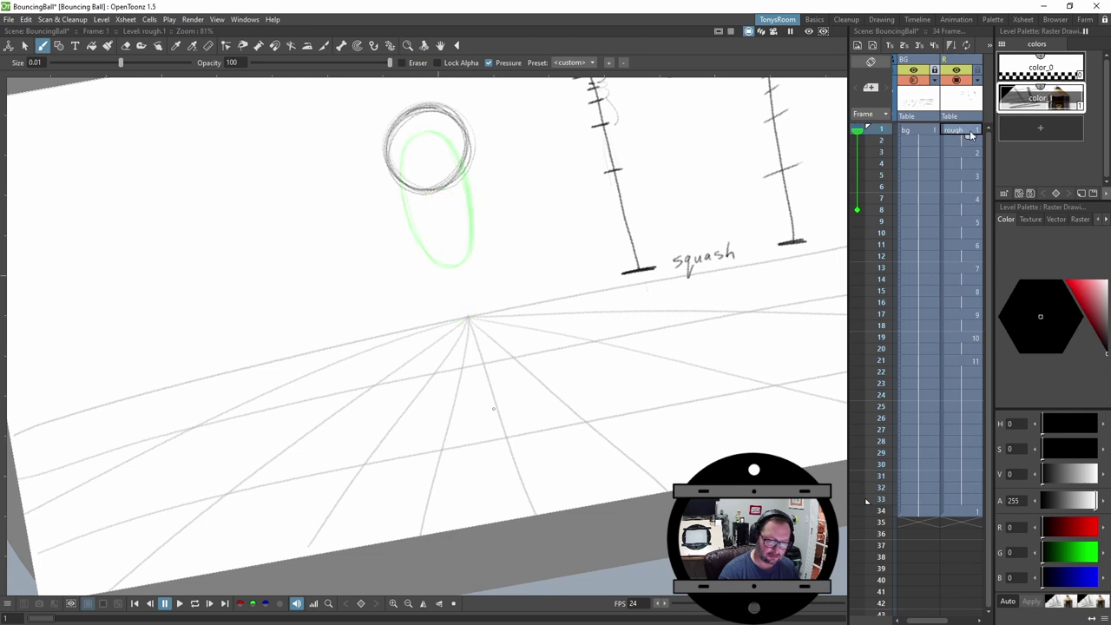
pyautogui.press('space')
pyautogui.moveTo(728, 273); pyautogui.dragTo(712, 332)
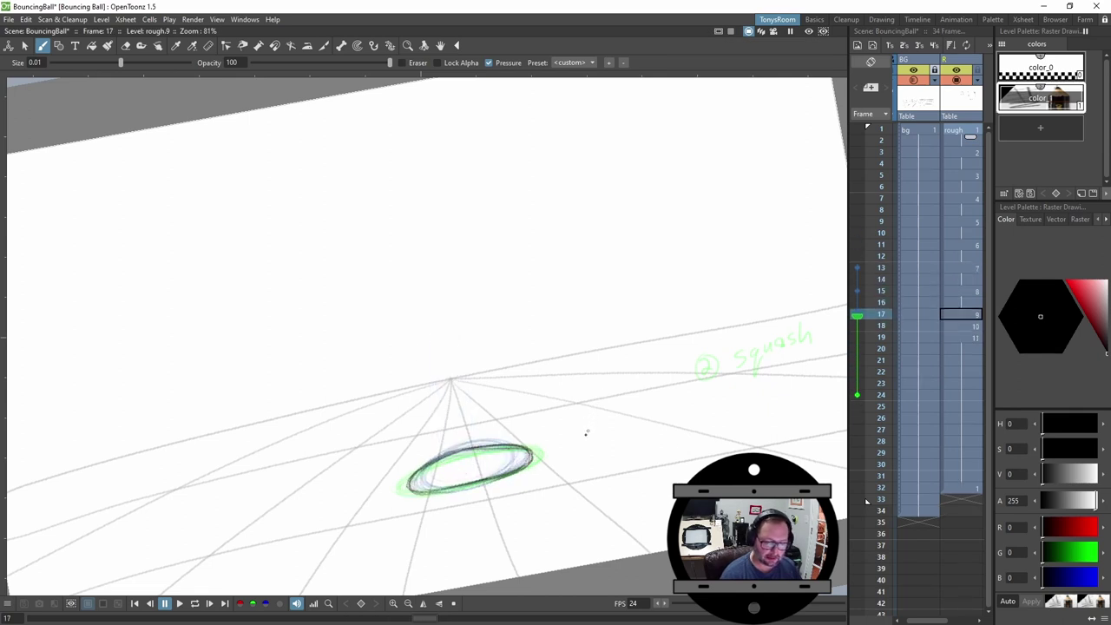
# Set the playback range to end at frame 31 and review the animation in looped playback.
pyautogui.moveTo(869, 493); pyautogui.dragTo(866, 467)
pyautogui.press('l')
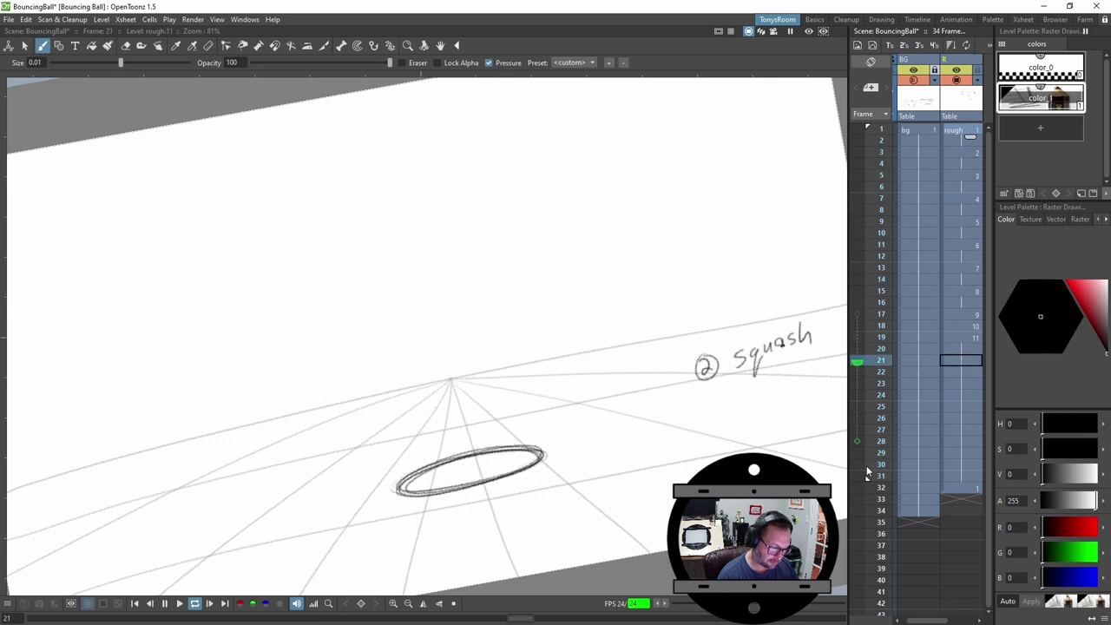
pyautogui.press('l')
# Erase the squash in-between at frame 18 and redraw it closer to the final squash outline.
pyautogui.press('a')
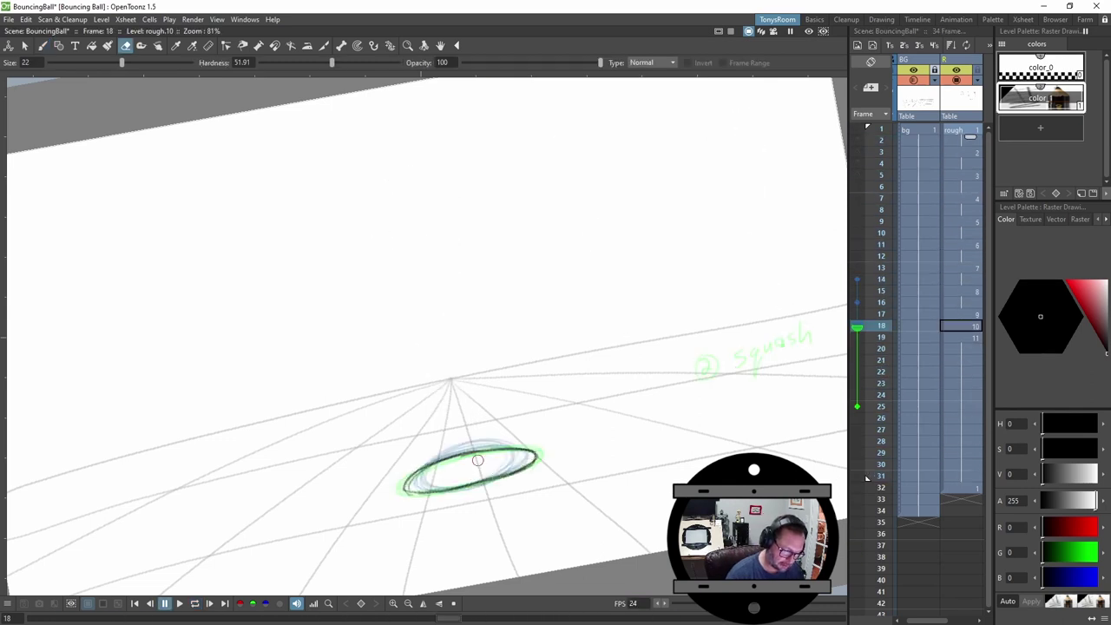
pyautogui.moveTo(538, 451)
pyautogui.mouseDown()
pyautogui.moveTo(467, 457)
pyautogui.moveTo(519, 448)
pyautogui.moveTo(483, 484)
pyautogui.mouseUp()
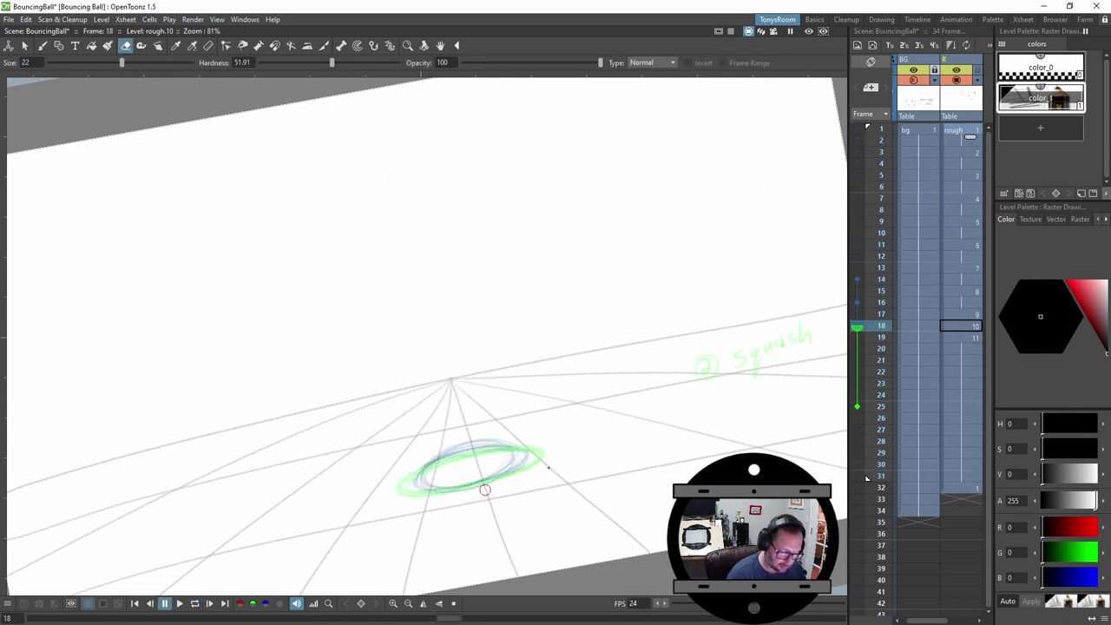
pyautogui.press('b')
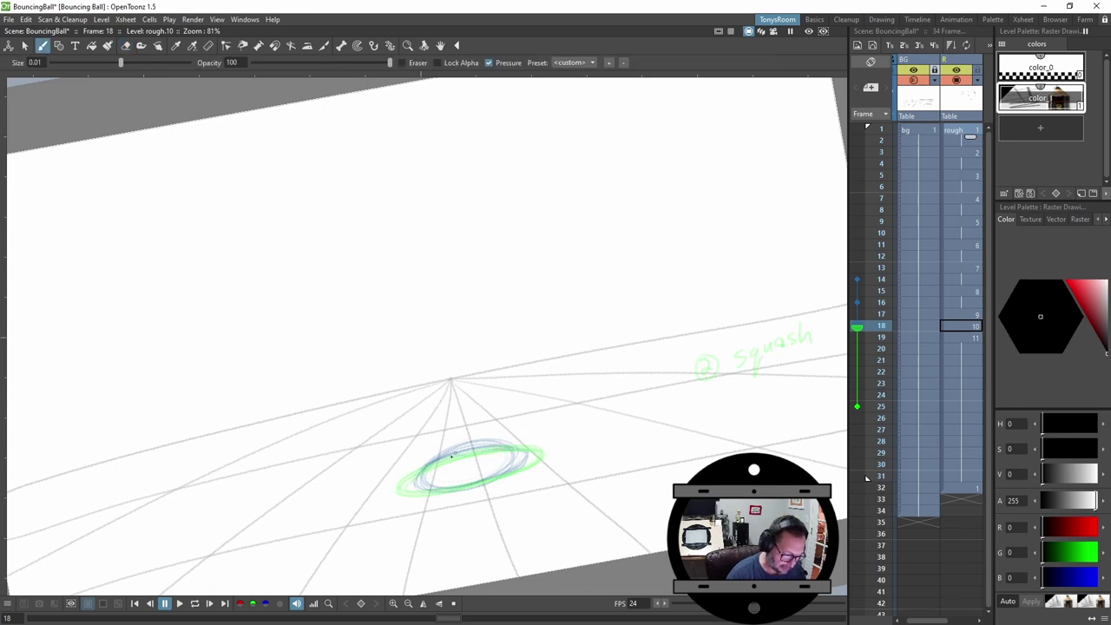
pyautogui.moveTo(421, 474)
pyautogui.mouseDown()
pyautogui.moveTo(533, 462)
pyautogui.moveTo(508, 448)
pyautogui.moveTo(519, 447)
pyautogui.moveTo(467, 451)
pyautogui.moveTo(438, 463)
pyautogui.moveTo(460, 456)
pyautogui.moveTo(474, 477)
pyautogui.moveTo(529, 447)
pyautogui.moveTo(536, 455)
pyautogui.moveTo(495, 479)
pyautogui.moveTo(408, 488)
pyautogui.mouseUp()
# Erase the squash in-between at frame 17 and start redrawing its upper edge.
pyautogui.press(',')
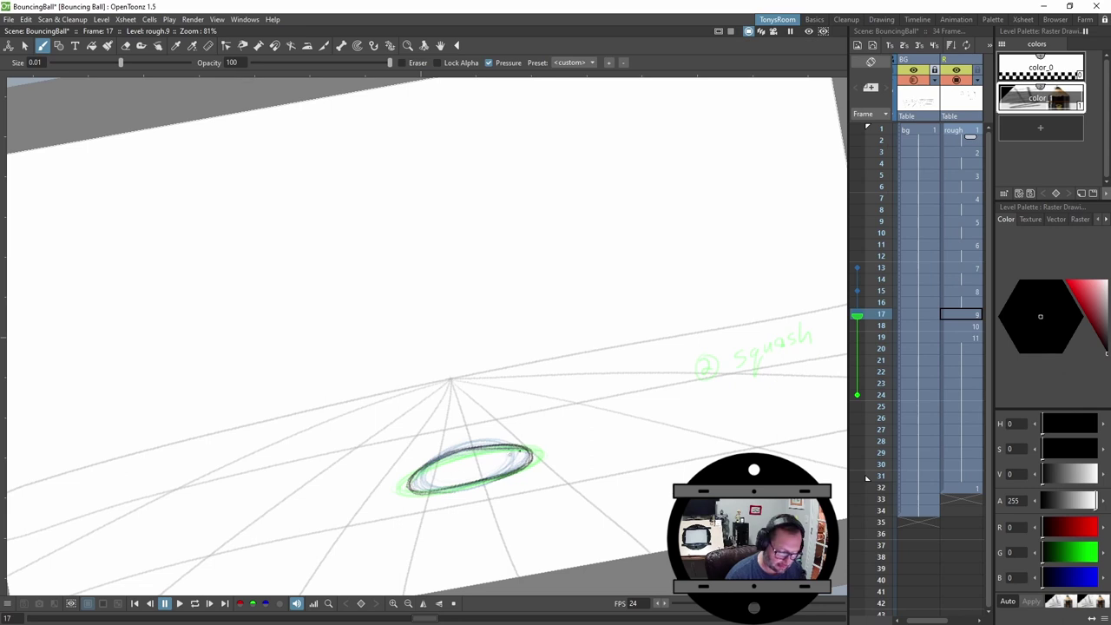
pyautogui.press('a')
pyautogui.moveTo(469, 450)
pyautogui.mouseDown()
pyautogui.moveTo(402, 484)
pyautogui.moveTo(511, 445)
pyautogui.moveTo(413, 491)
pyautogui.mouseUp()
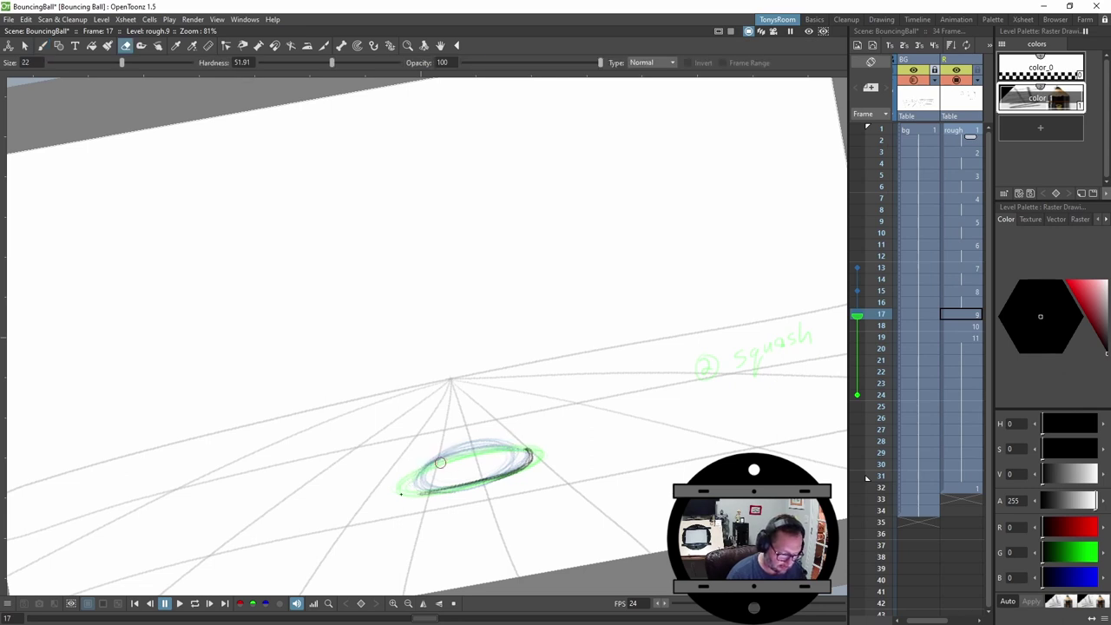
pyautogui.moveTo(530, 452); pyautogui.dragTo(420, 500)
pyautogui.moveTo(485, 462)
pyautogui.mouseDown()
pyautogui.moveTo(518, 451)
pyautogui.moveTo(453, 455)
pyautogui.moveTo(479, 447)
pyautogui.moveTo(416, 473)
pyautogui.mouseUp()
pyautogui.press('b')
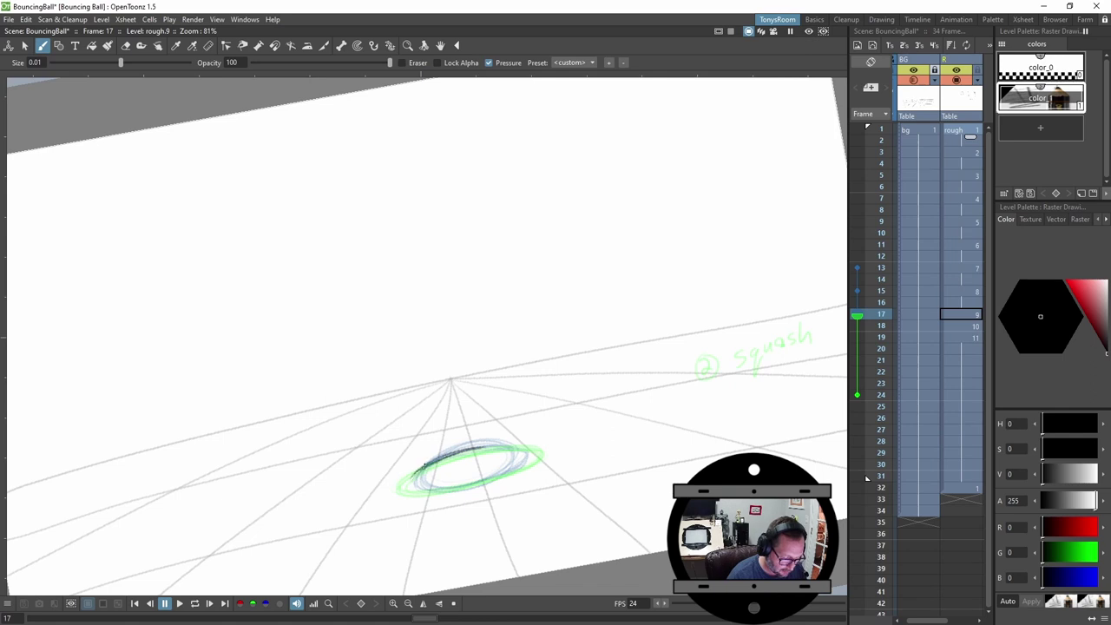
# Limit the onion skin around frame 17 to the drawings at frames 15 and 18.
pyautogui.click(857, 326)
pyautogui.click(857, 268)
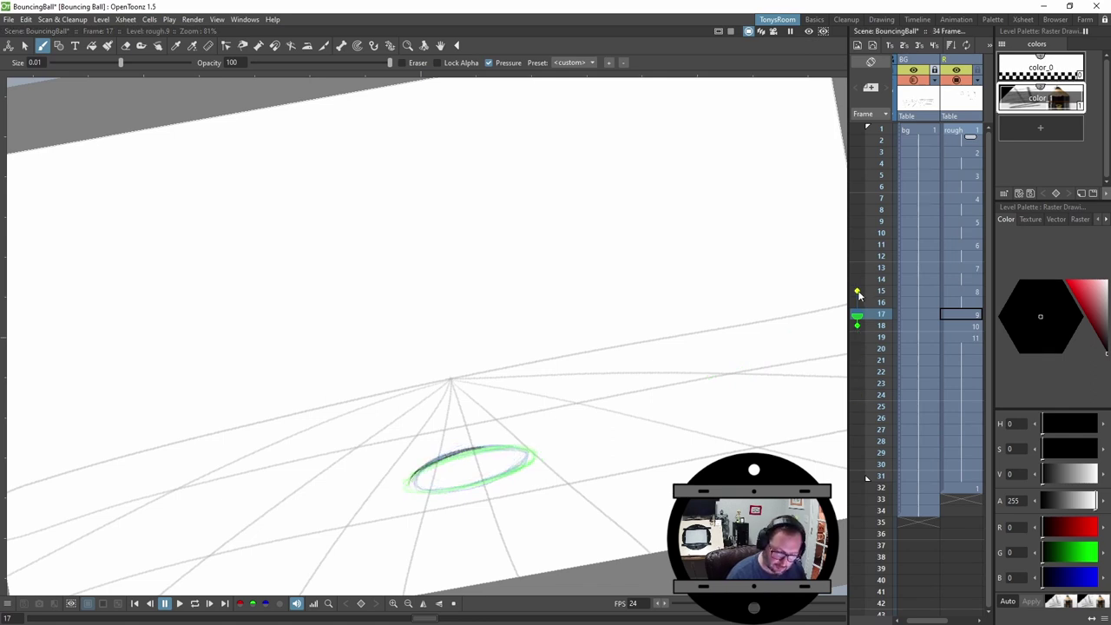
pyautogui.click(857, 290)
pyautogui.click(857, 302)
pyautogui.click(857, 302)
pyautogui.click(857, 291)
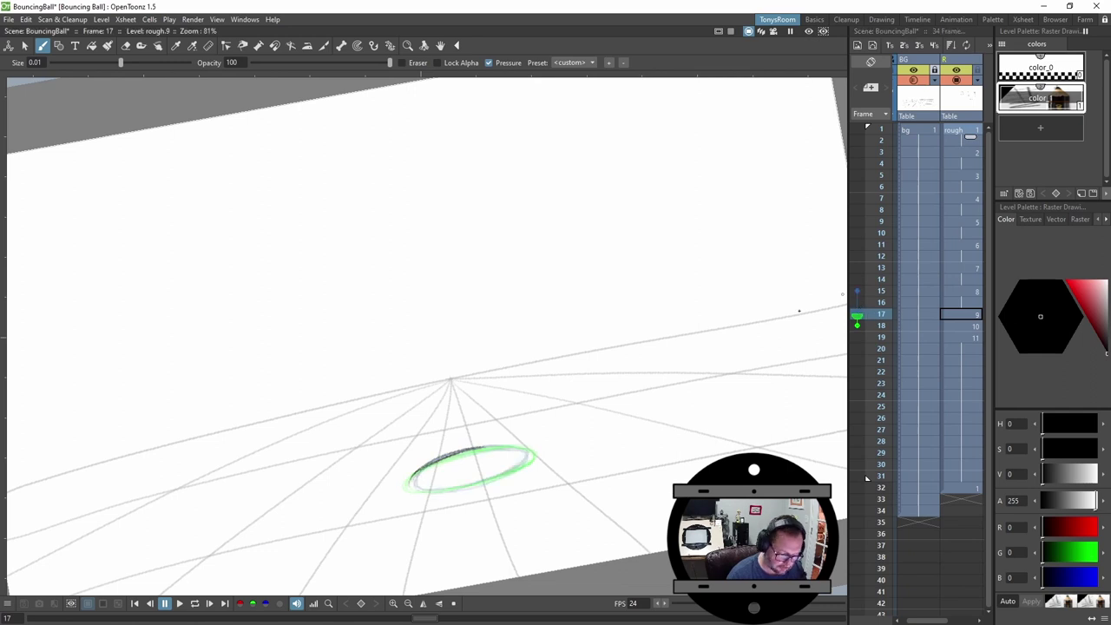
# Erase the squash in-between at frame 17 and redraw it just inside the outline of the drawing at frame 18.
pyautogui.press('e')
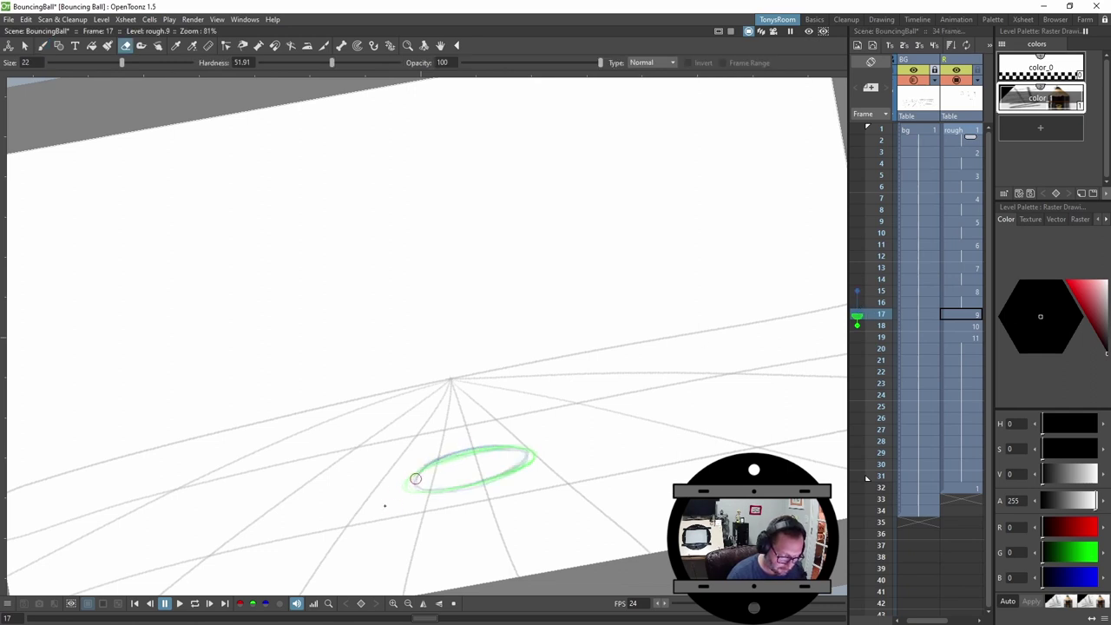
pyautogui.press('b')
pyautogui.moveTo(450, 455)
pyautogui.mouseDown()
pyautogui.moveTo(414, 487)
pyautogui.moveTo(476, 484)
pyautogui.mouseUp()
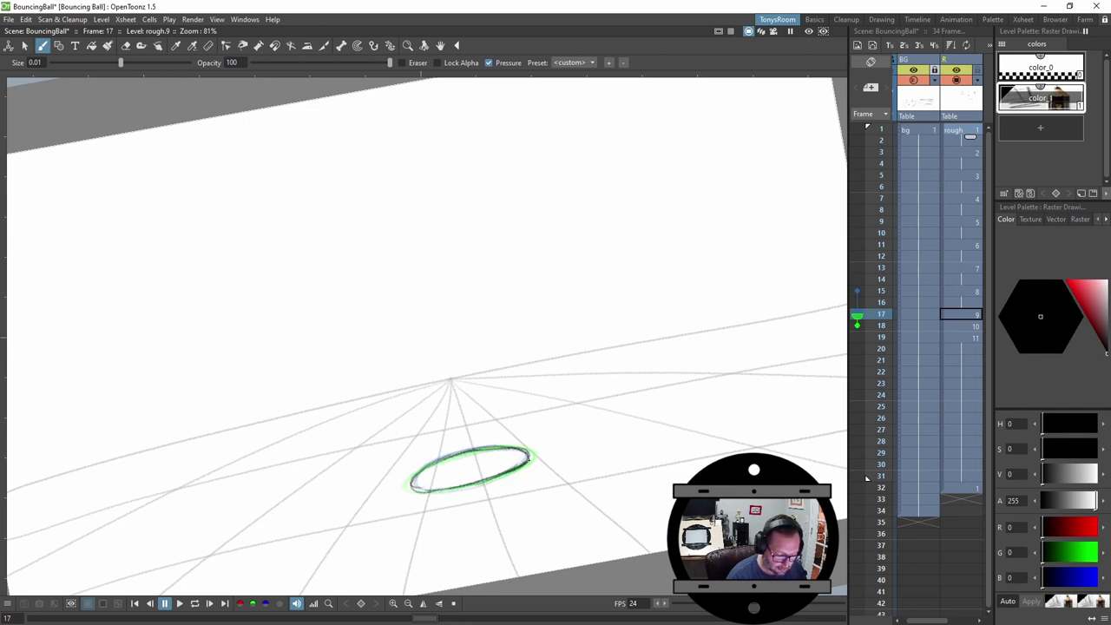
# Flip back and forth between frames 13 and 18 to examine how the squash drawings widen.
pyautogui.press('Up')
pyautogui.press('Up')
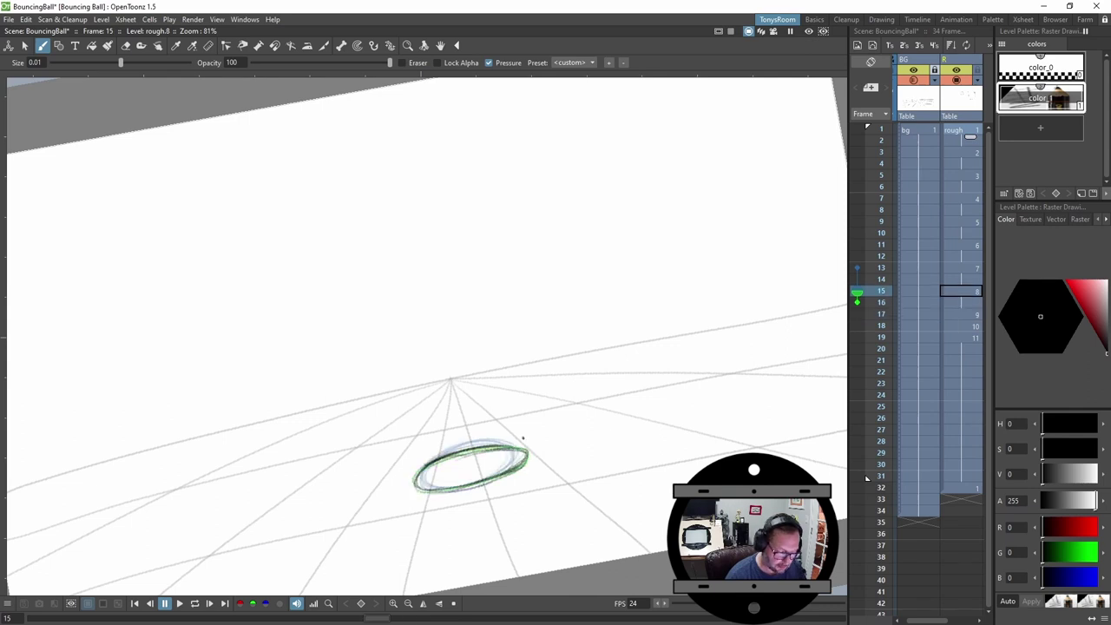
pyautogui.press('Up')
pyautogui.press('Up')
pyautogui.press('Down')
pyautogui.press('Down')
pyautogui.press('Down')
pyautogui.press('Down')
pyautogui.press('Down')
pyautogui.press('Down')
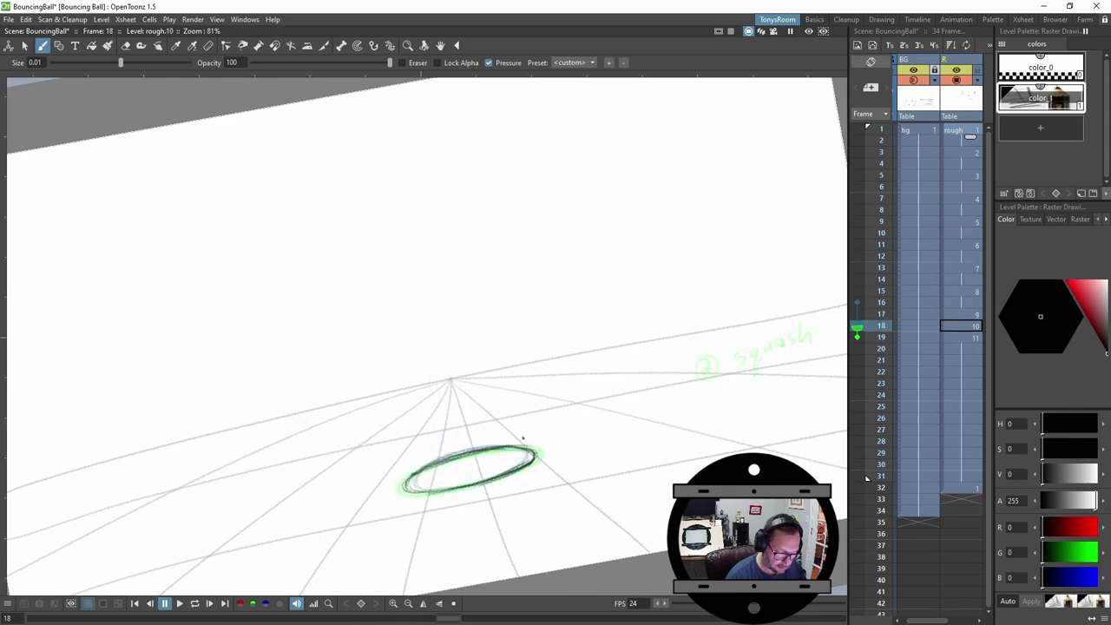
pyautogui.press('Up')
pyautogui.press('Up')
pyautogui.press('Up')
pyautogui.press('Up')
pyautogui.press('Up')
pyautogui.press('Up')
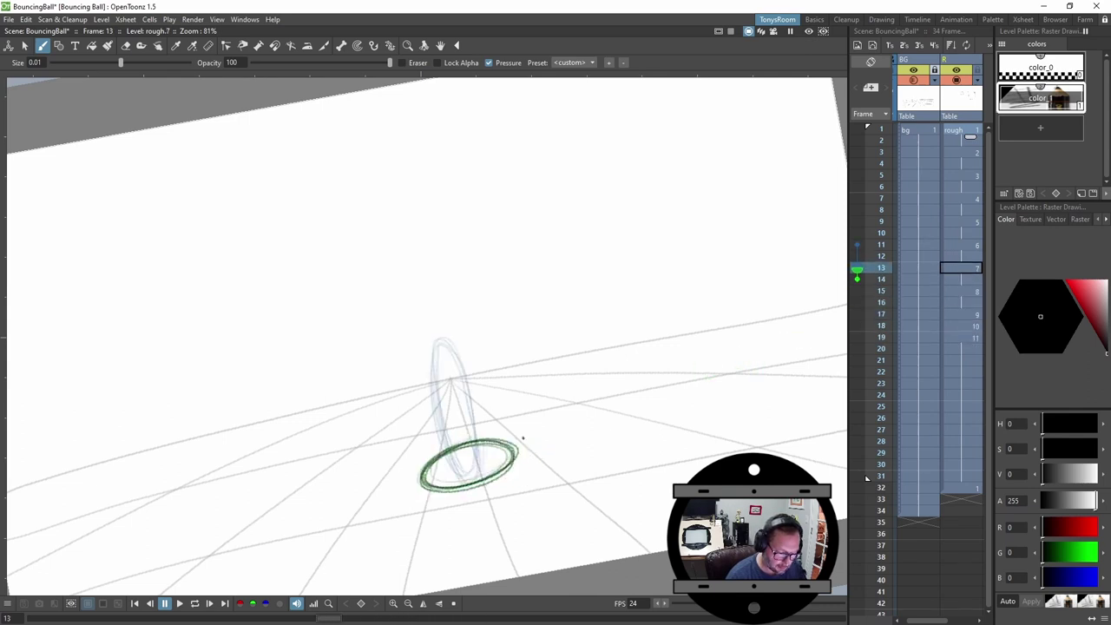
# Extend the onion skin at frame 15 to frame 17, then erase and redraw the frame 15 squash between its neighbouring outlines.
pyautogui.press('Down')
pyautogui.press('Down')
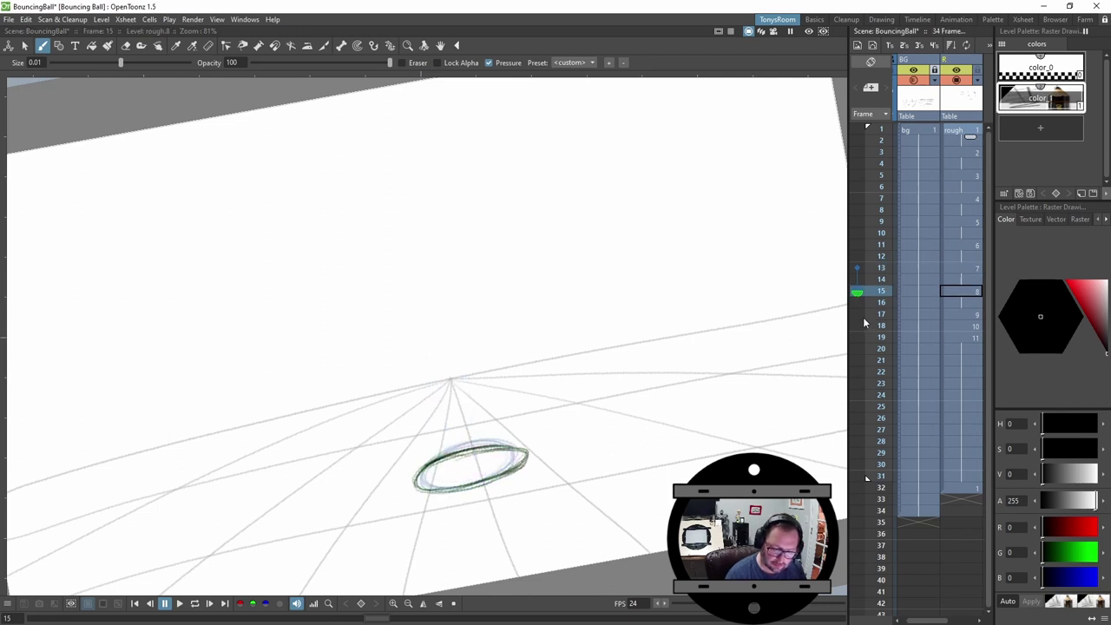
pyautogui.click(857, 314)
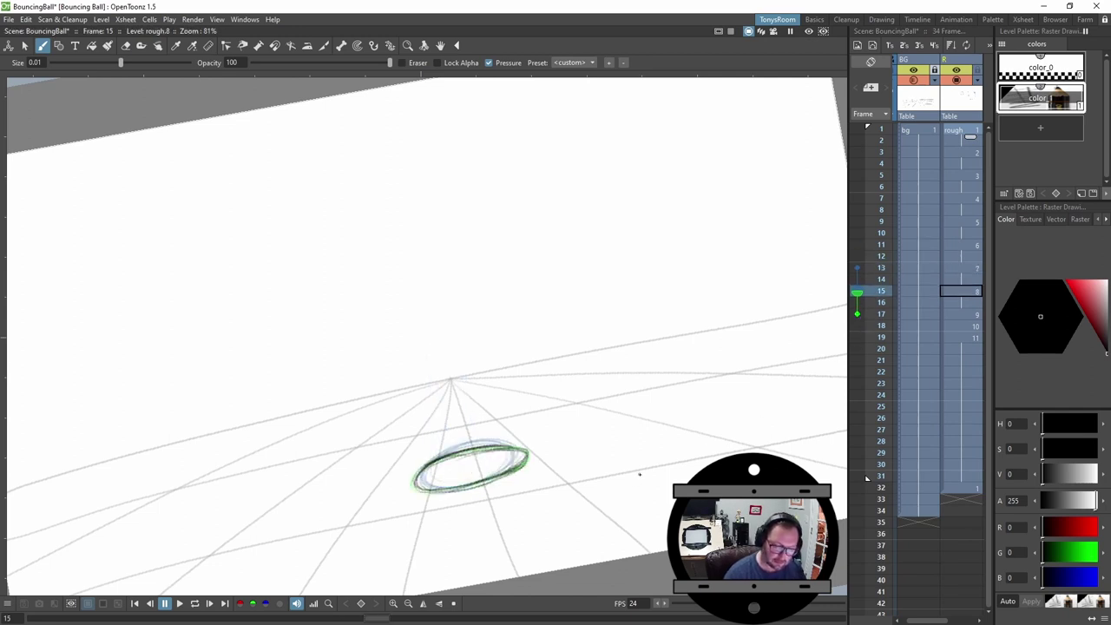
pyautogui.press('a')
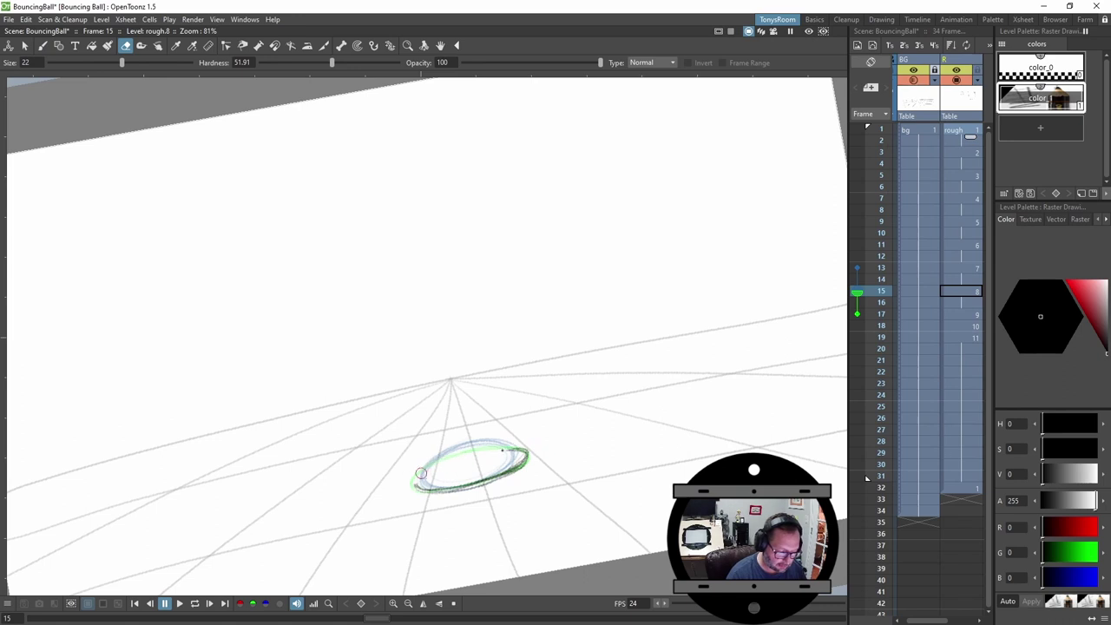
pyautogui.moveTo(440, 489)
pyautogui.mouseDown()
pyautogui.moveTo(525, 457)
pyautogui.moveTo(449, 454)
pyautogui.moveTo(419, 477)
pyautogui.moveTo(492, 470)
pyautogui.moveTo(475, 442)
pyautogui.moveTo(504, 475)
pyautogui.moveTo(453, 485)
pyautogui.mouseUp()
pyautogui.press('b')
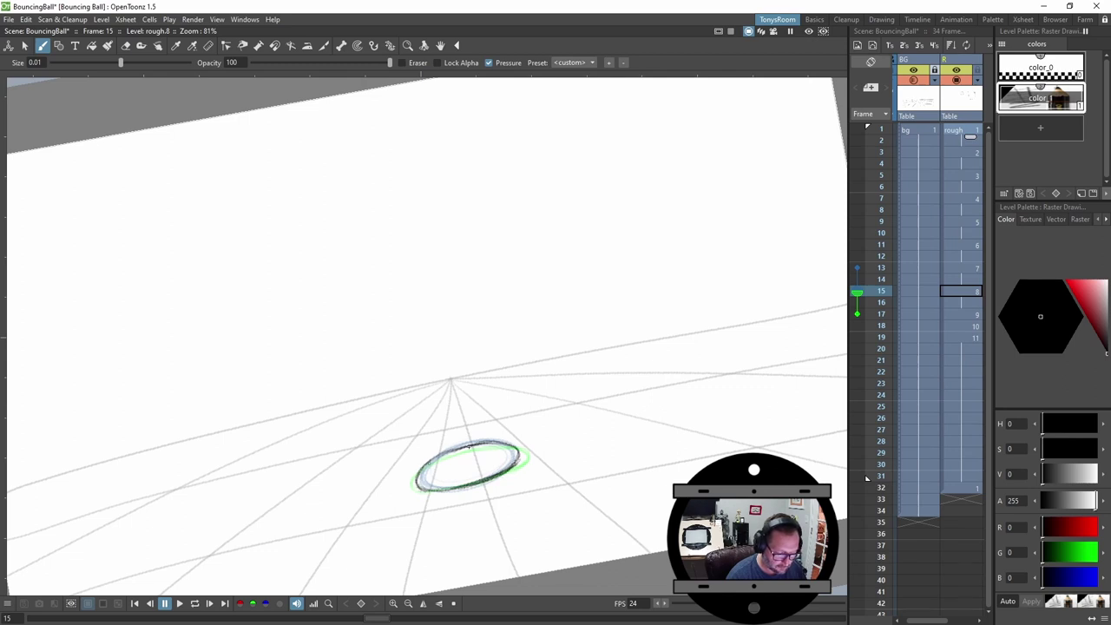
# Check the squash drawings from frame 15 onward and retouch the upper edge of the one at frame 18.
pyautogui.press('.')
pyautogui.press('.')
pyautogui.press('.')
pyautogui.press('.')
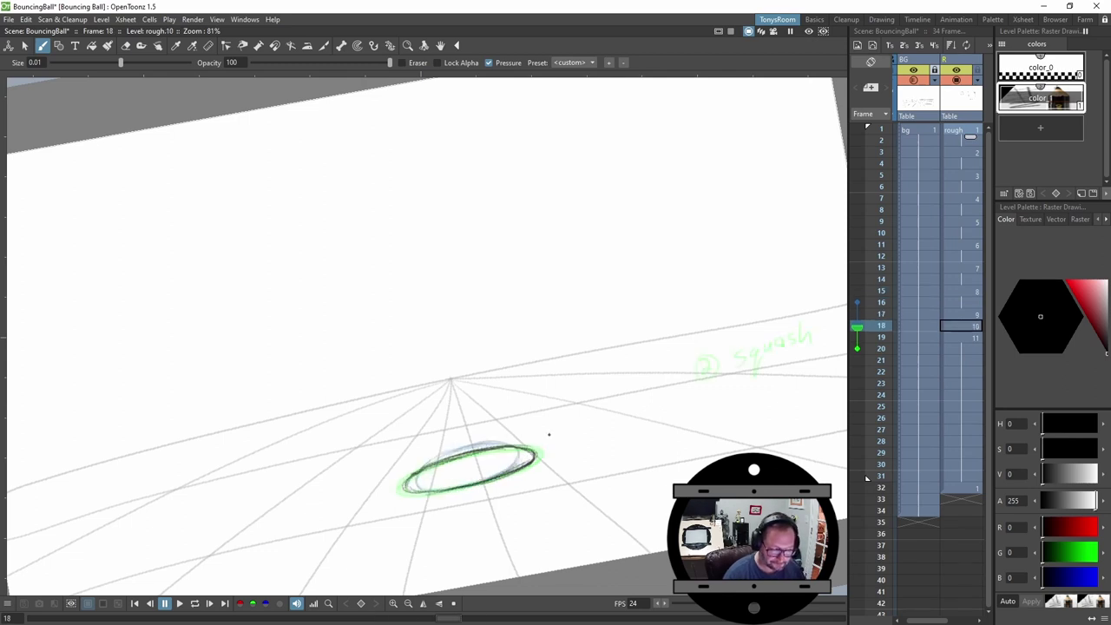
pyautogui.press(',')
pyautogui.press(',')
pyautogui.press('.')
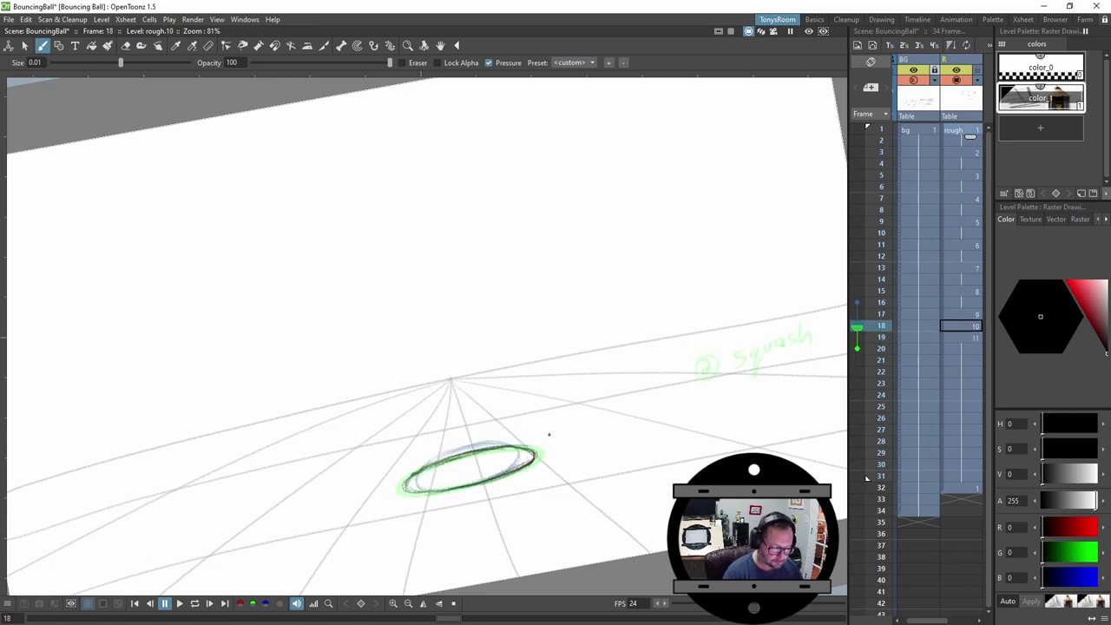
pyautogui.press('a')
pyautogui.press('b')
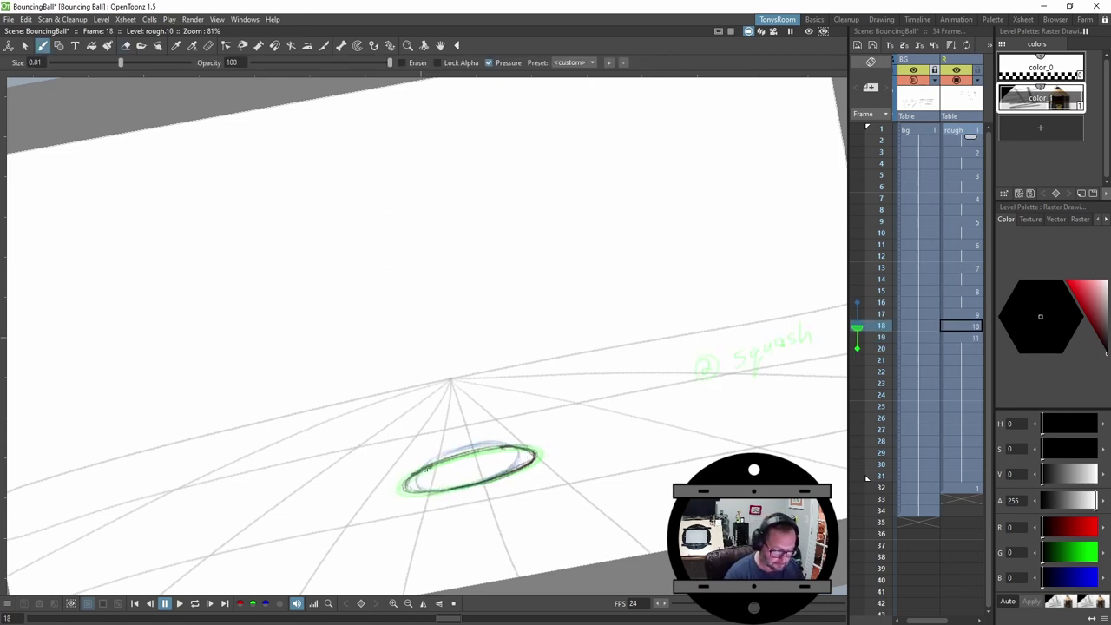
# Retouch the upper edge of the squash drawing at frame 17 and compare it with the final squash at frame 19.
pyautogui.press(',')
pyautogui.press('a')
pyautogui.press('b')
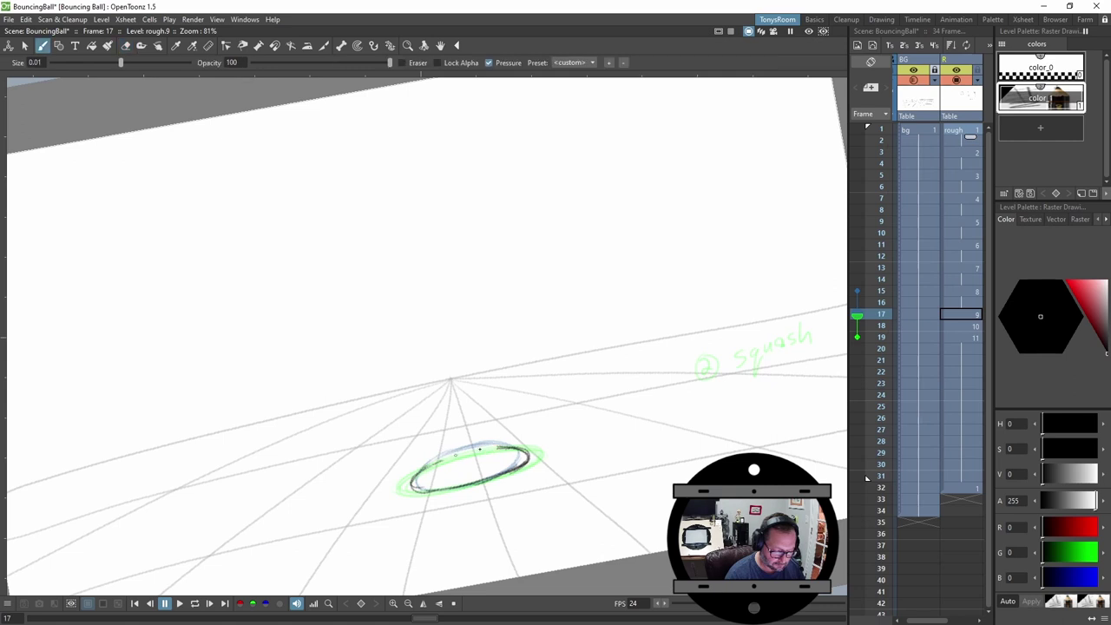
pyautogui.press('.')
pyautogui.press('.')
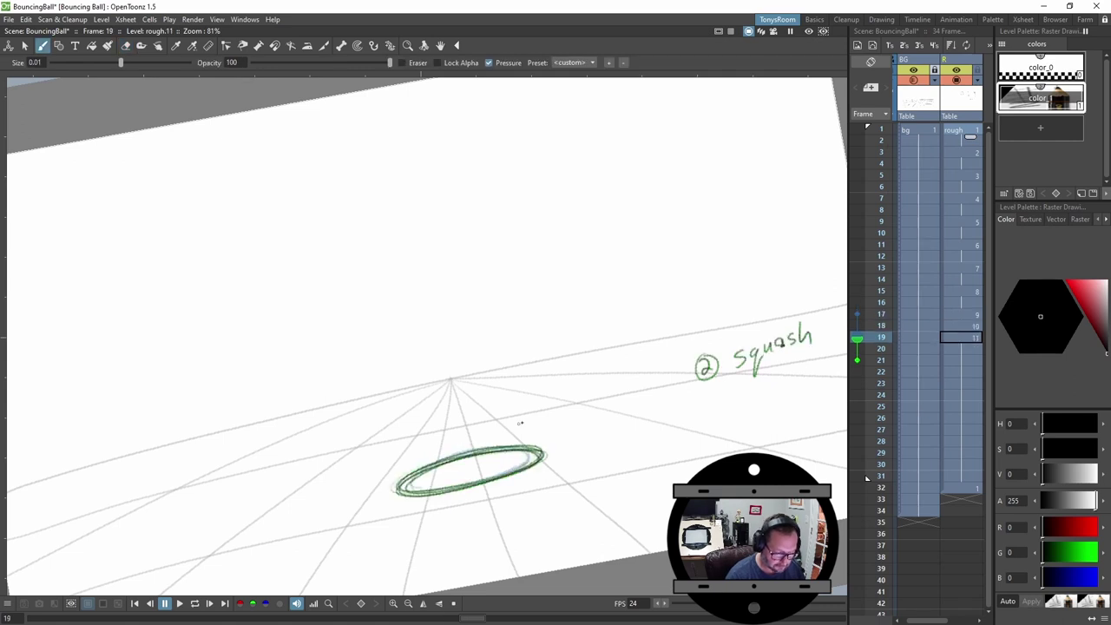
# Review the bounce in looped playback and compare the squash drawings between frames 15 and 17.
pyautogui.press('l')
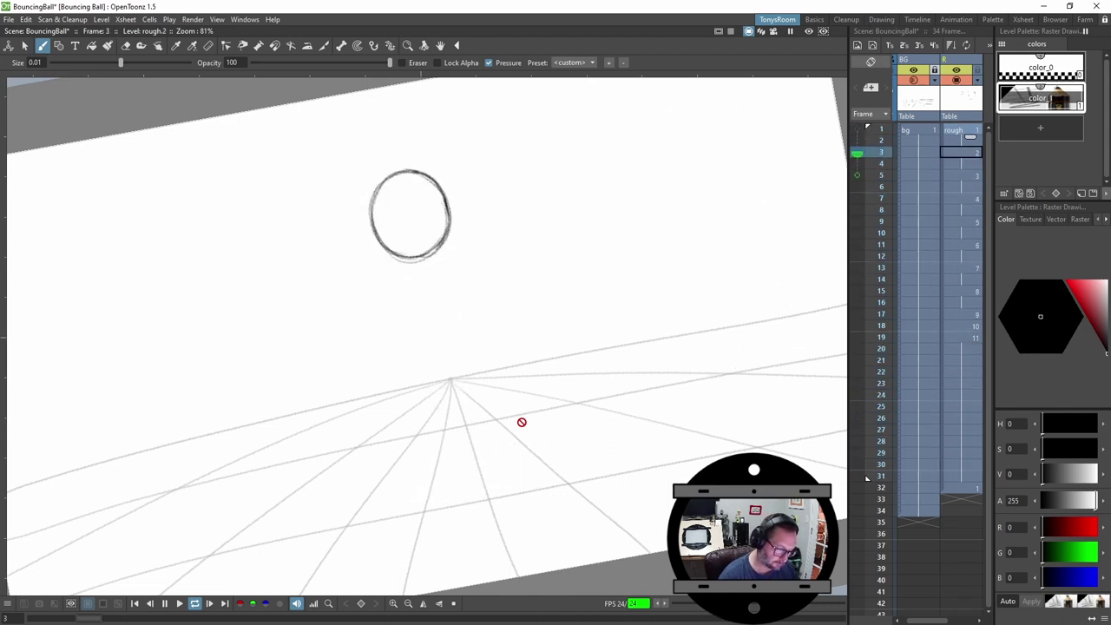
pyautogui.hotkey('shift', 'p')
pyautogui.hotkey('shift', ',')
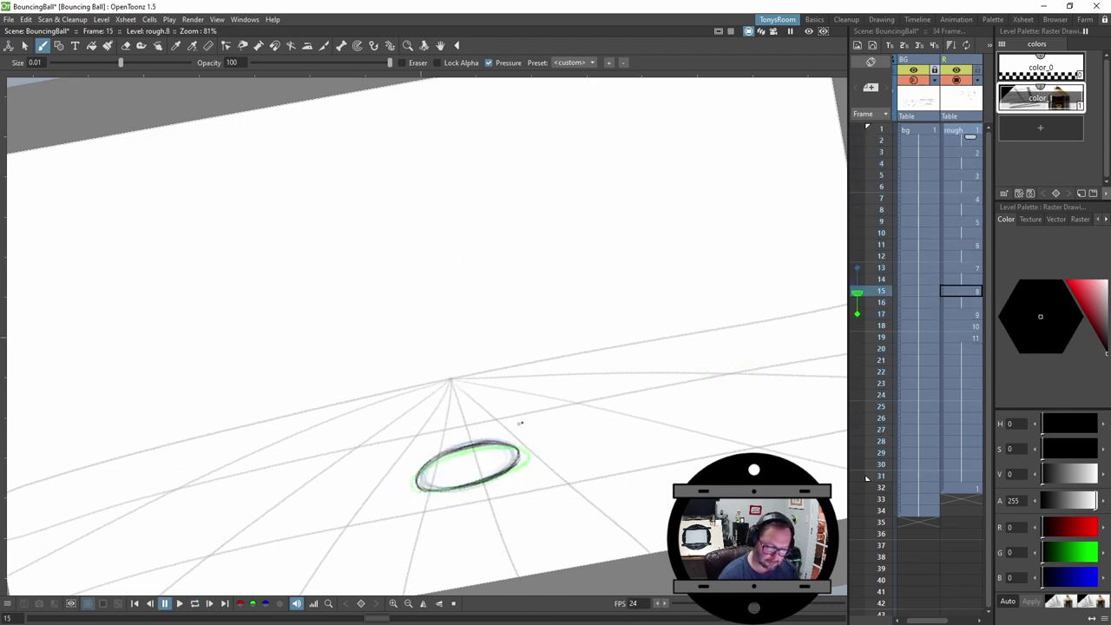
pyautogui.hotkey('shift', '.')
pyautogui.hotkey('shift', '.')
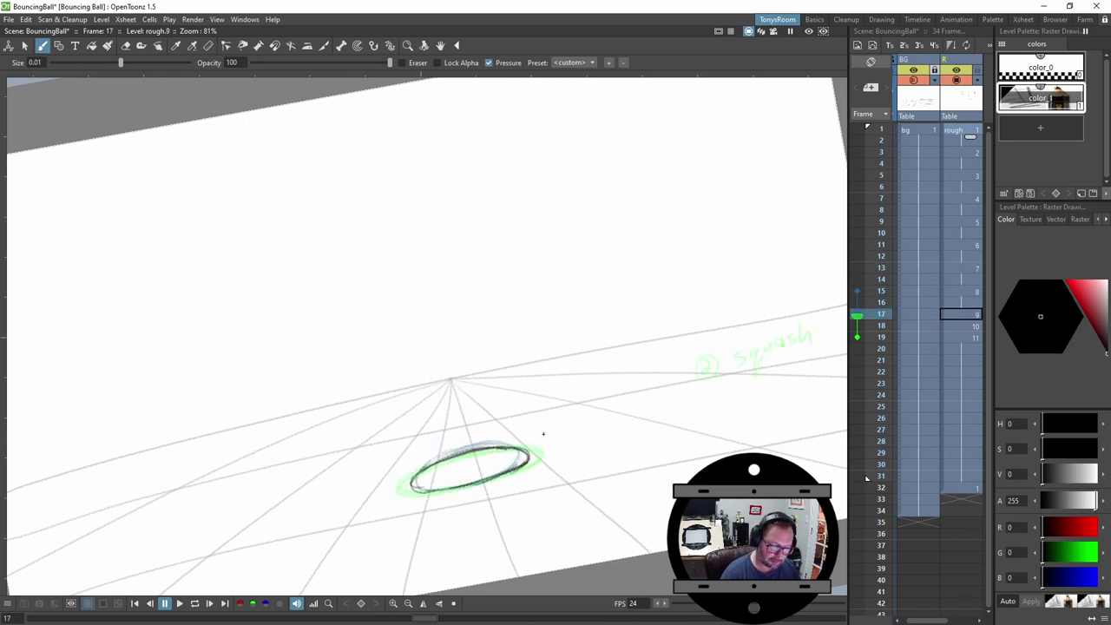
pyautogui.hotkey('shift', ',')
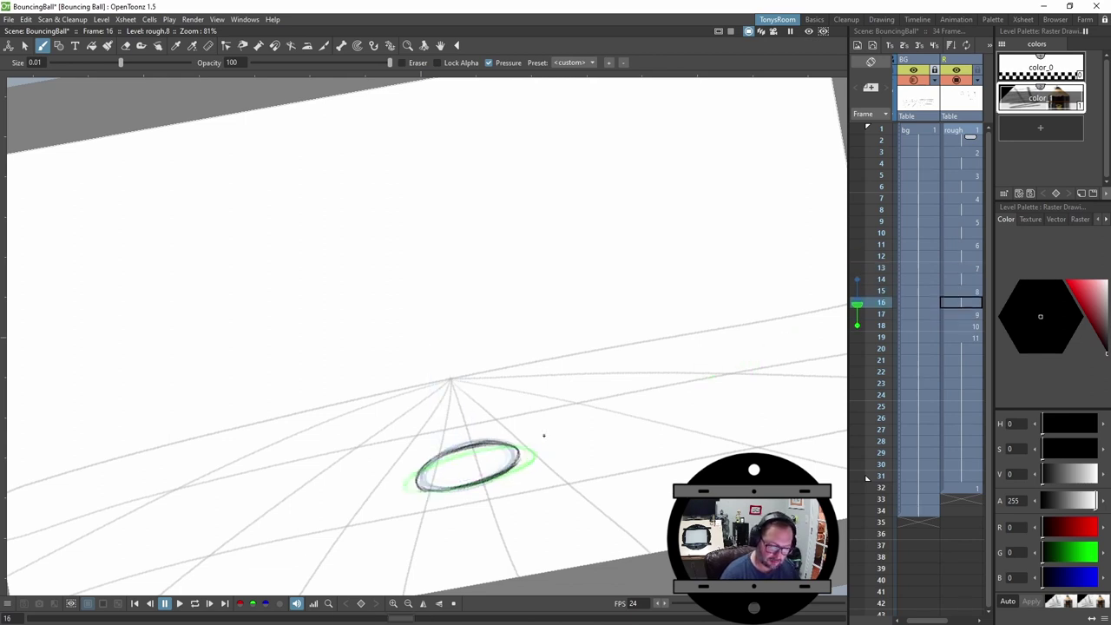
# Remove the held frame of drawing 8 at frame 16 and set the playback range to end at frame 30.
pyautogui.hotkey('shift', ',')
pyautogui.hotkey('shift', ',')
pyautogui.hotkey('shift', ',')
pyautogui.hotkey('shift', ',')
pyautogui.hotkey('shift', ',')
pyautogui.hotkey('shift', ',')
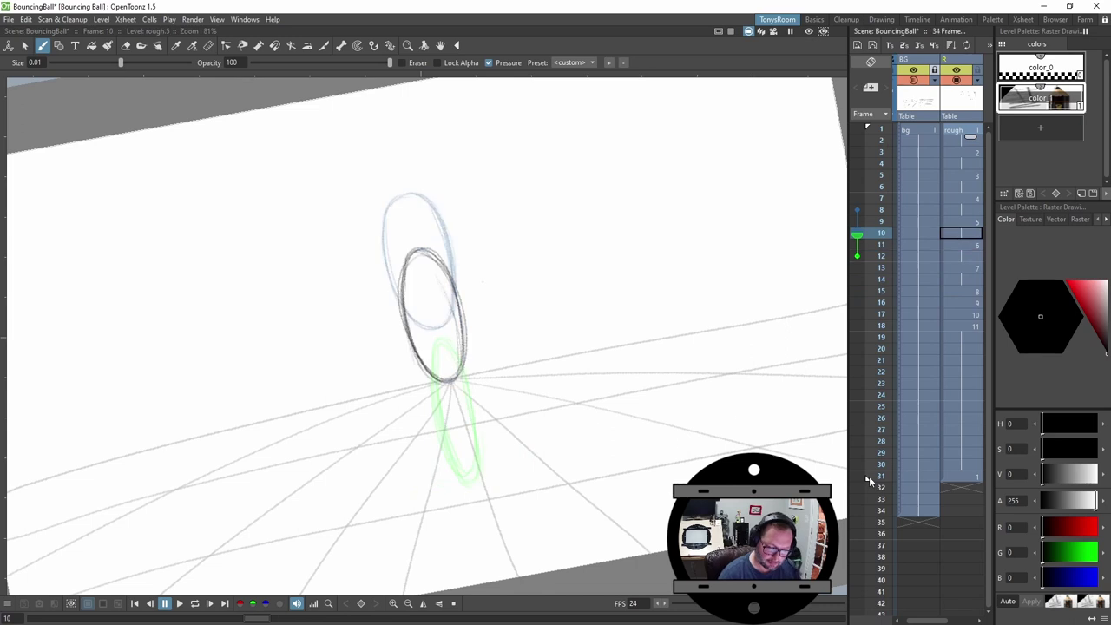
pyautogui.press('l')
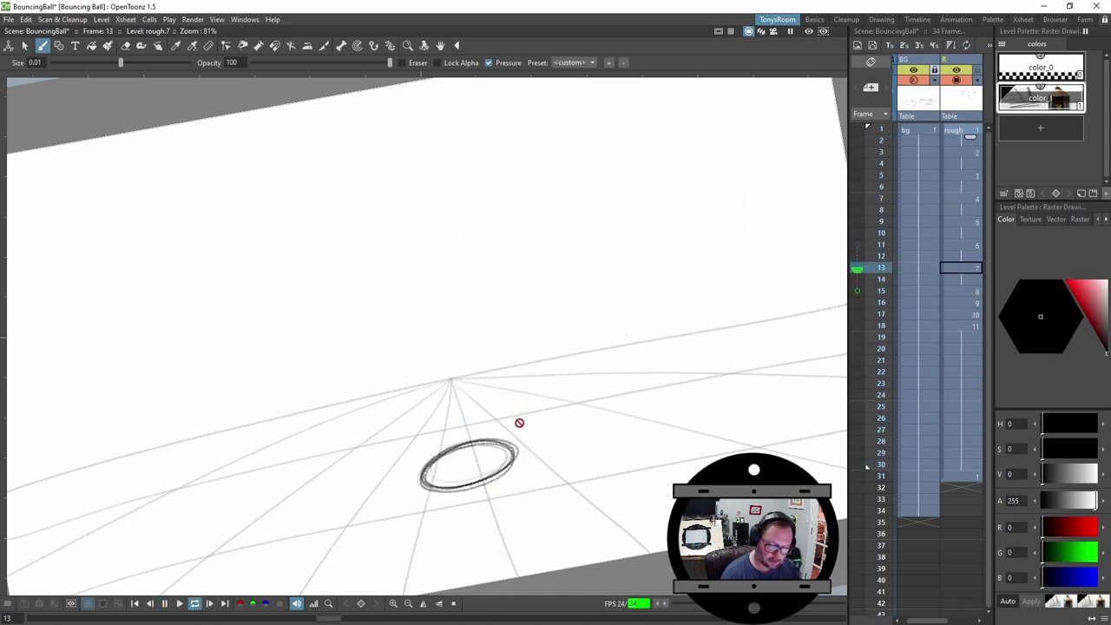
pyautogui.press('p')
# Step through frames 13 to 17 to examine the timing and spacing of the squash drawings.
pyautogui.press('.')
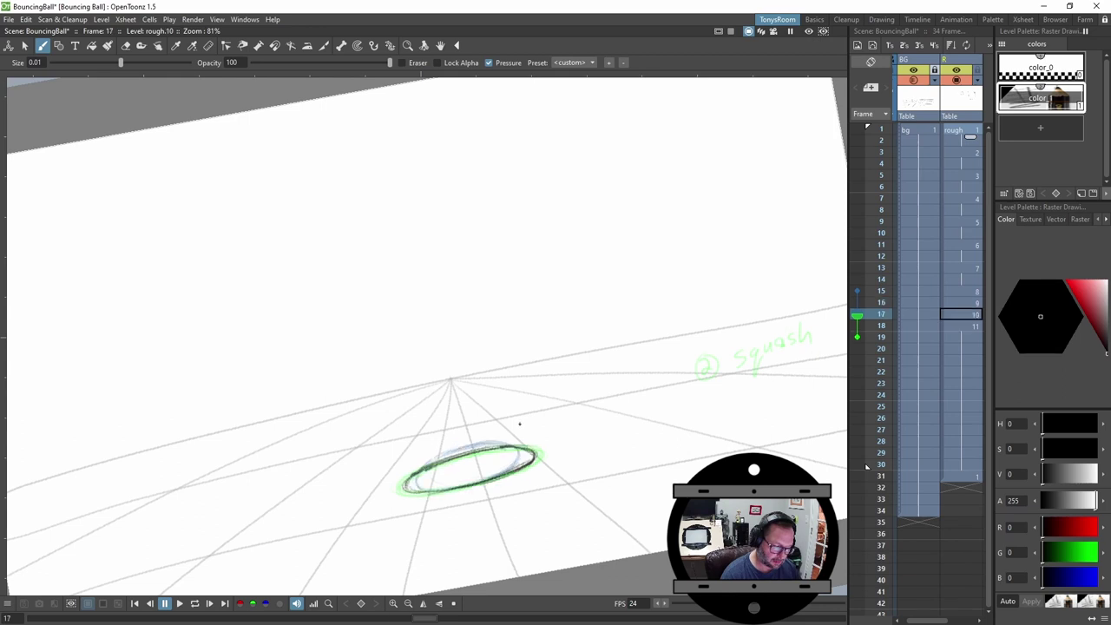
pyautogui.press('.')
pyautogui.press(',')
pyautogui.press(',')
pyautogui.press(',')
pyautogui.press(',')
pyautogui.press(',')
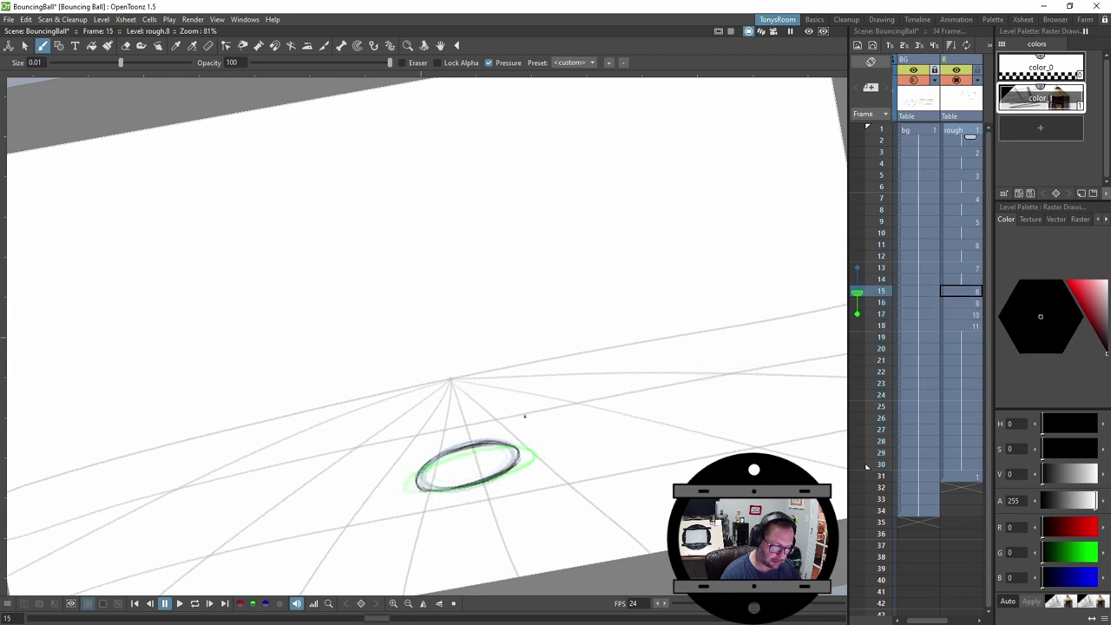
pyautogui.press(',')
pyautogui.press('.')
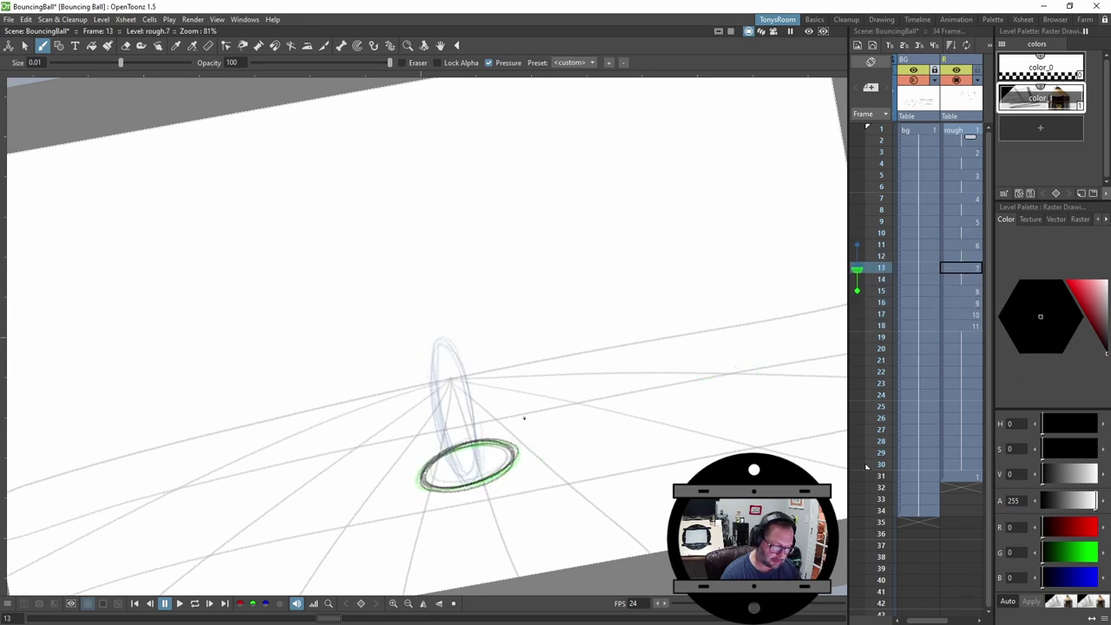
pyautogui.press('.')
pyautogui.press('.')
pyautogui.press(',')
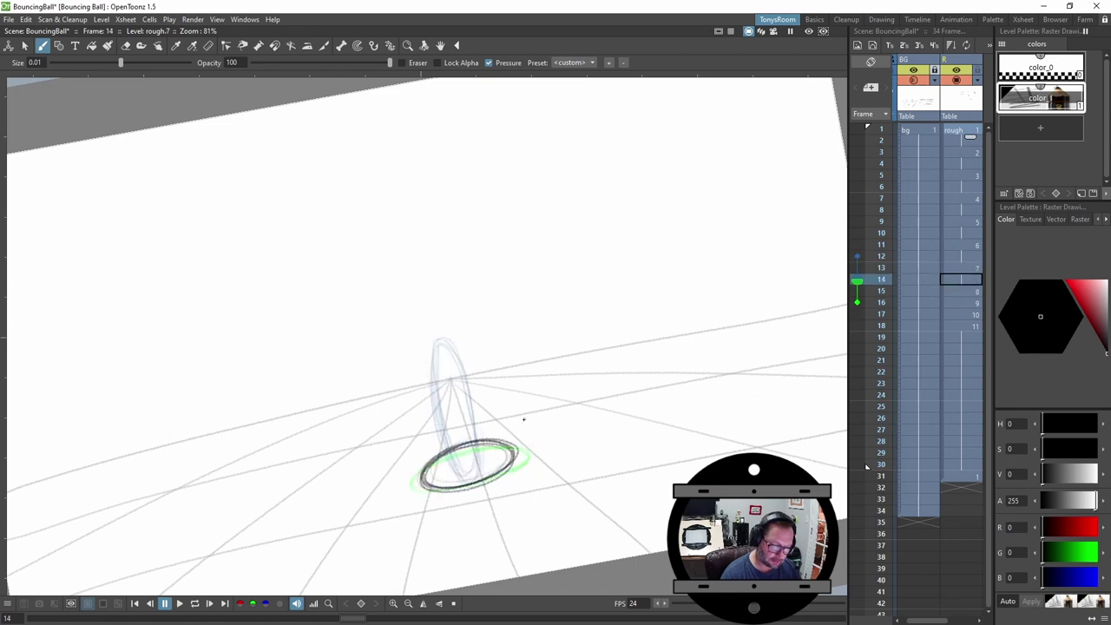
# Remove drawing 8 from the rough column at frame 15 and review the animation in looped playback.
pyautogui.press('.')
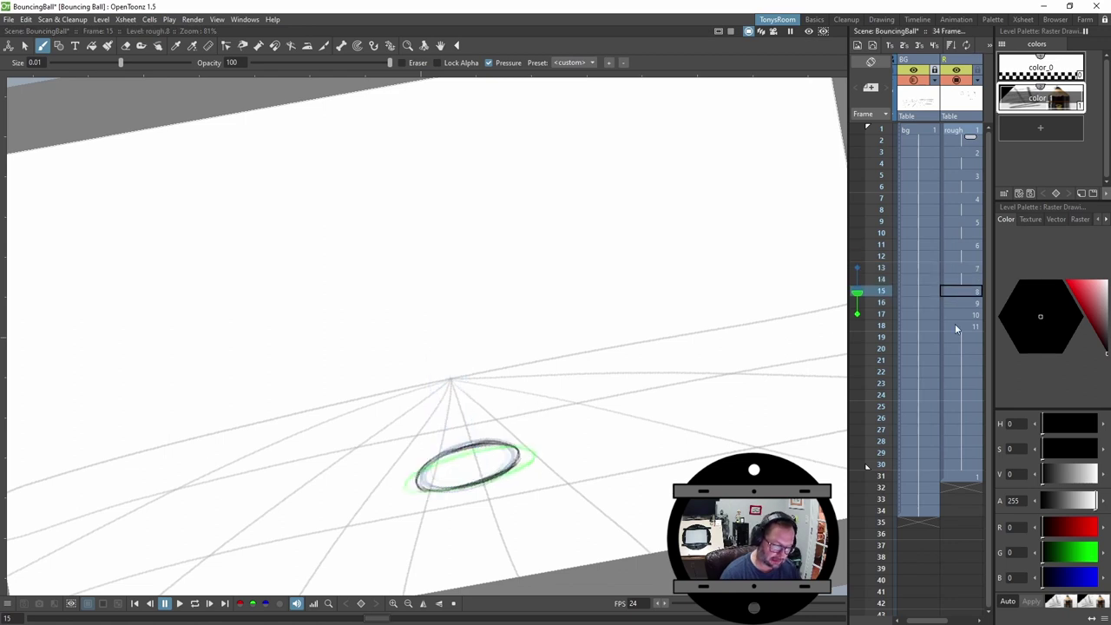
pyautogui.press('l')
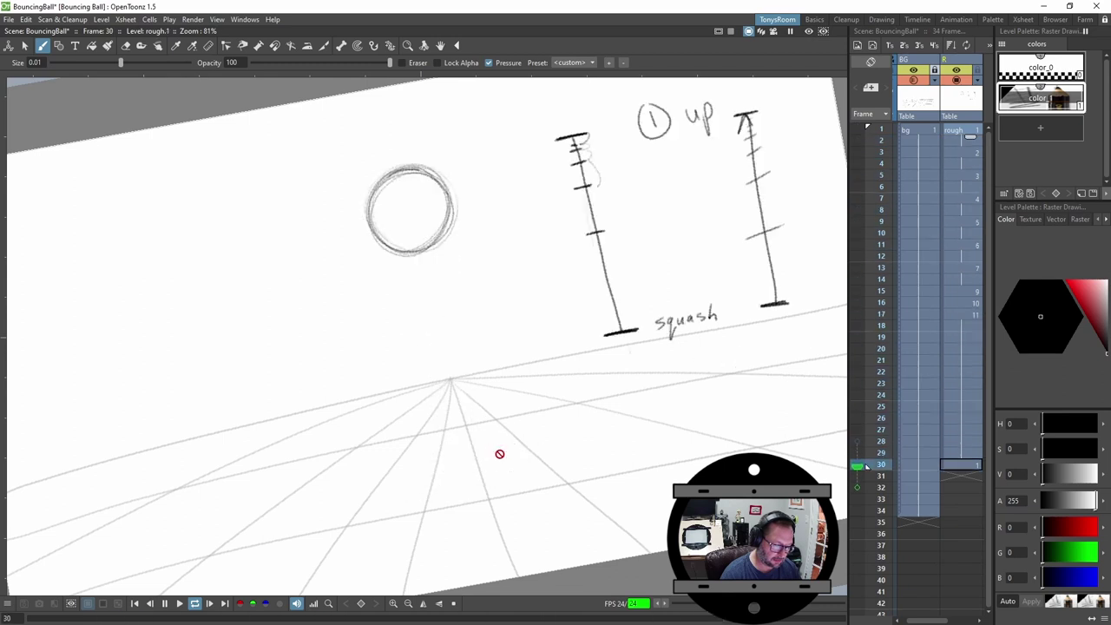
pyautogui.press('l')
# Flip between frames 12 and 16 to examine the transition from the stretched contact drawing into the squash.
pyautogui.press('Down')
pyautogui.press('Down')
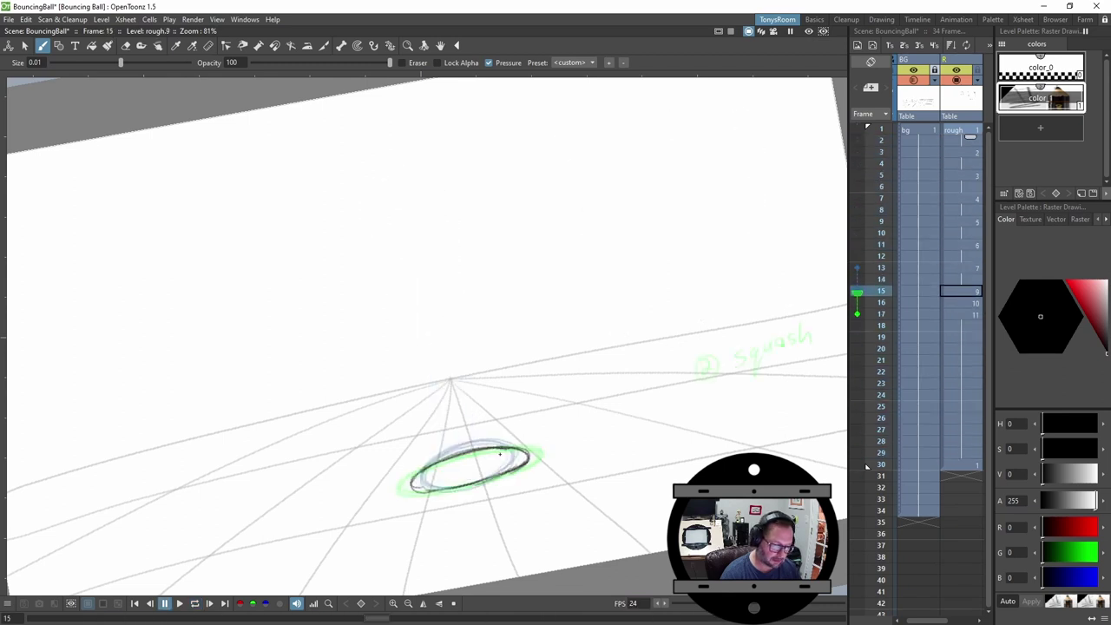
pyautogui.press('Up')
pyautogui.press('Up')
pyautogui.press(',')
pyautogui.press(',')
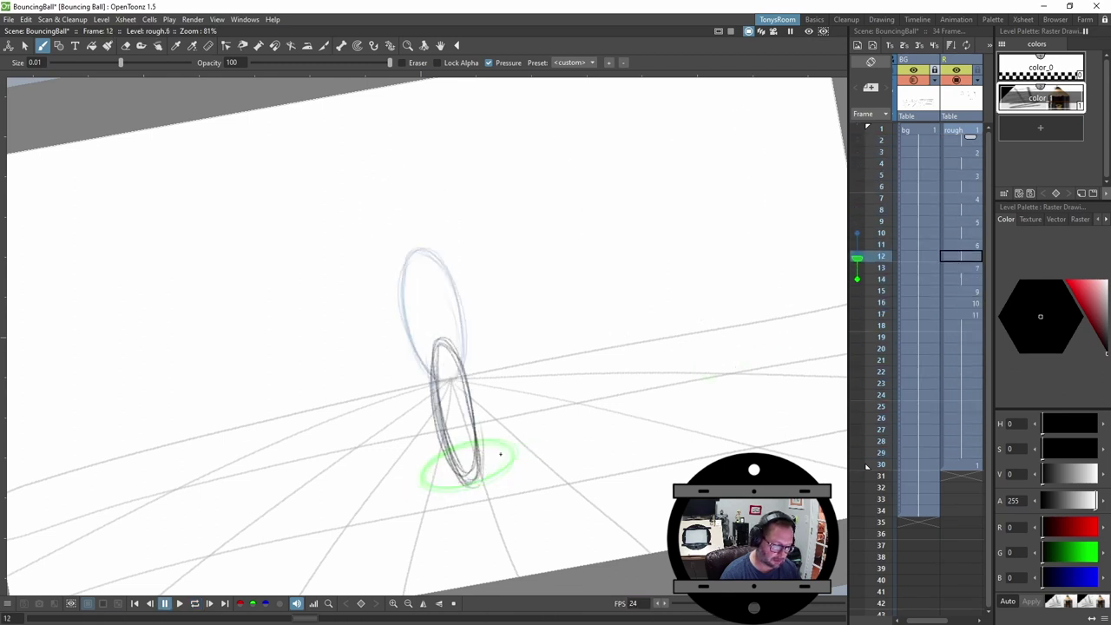
pyautogui.press('.')
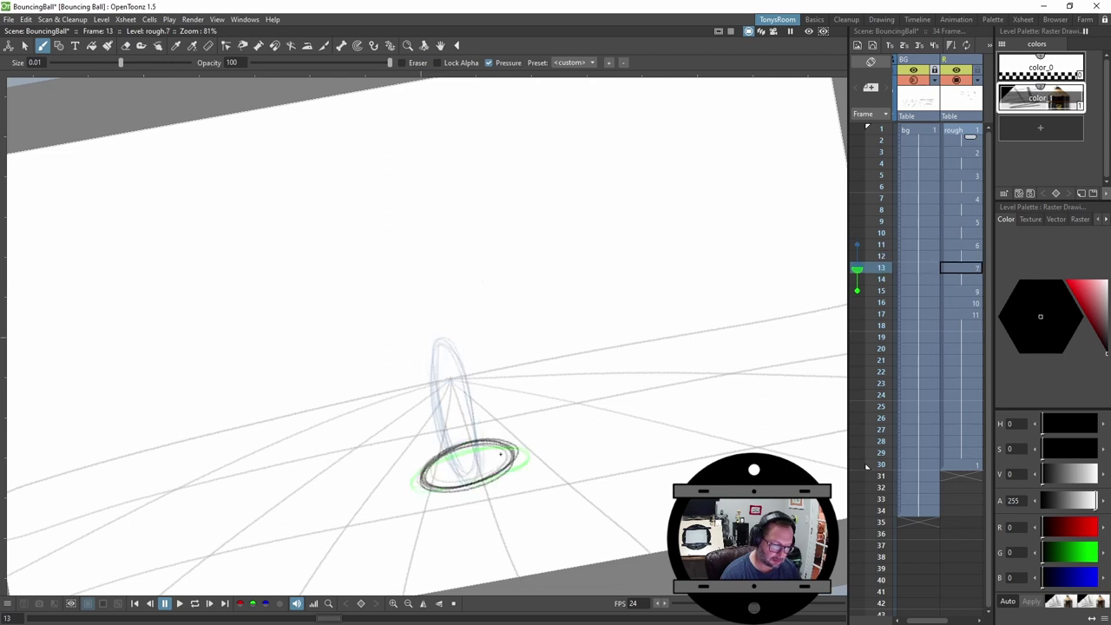
pyautogui.press(',')
pyautogui.press('.')
pyautogui.press('.')
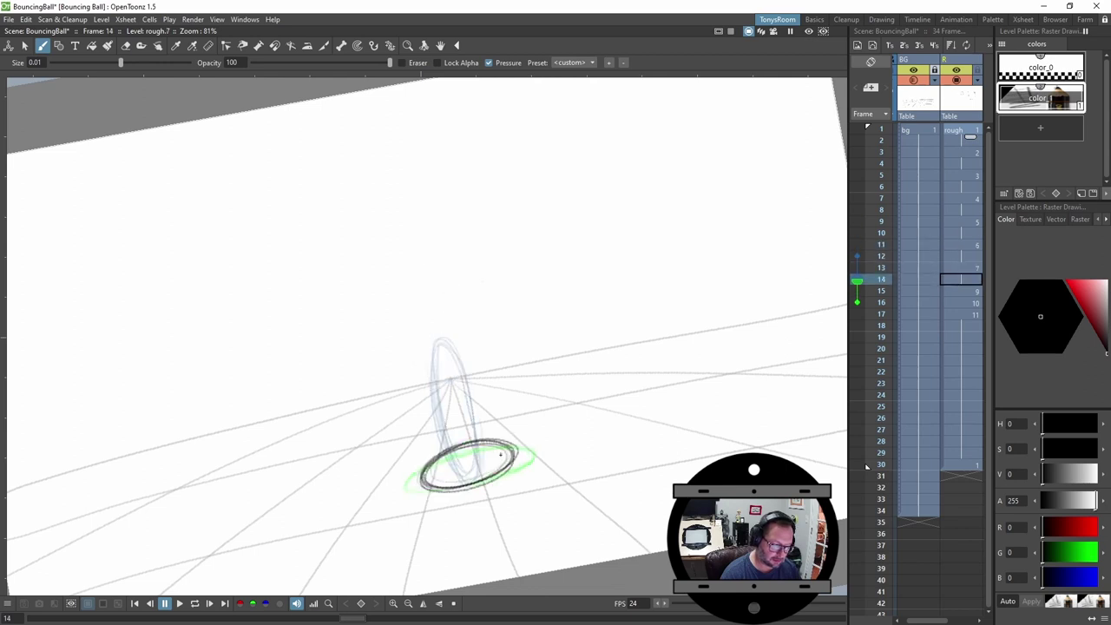
pyautogui.press('.')
pyautogui.press('.')
# Delete both frames of drawing 7, at frames 13 and 14, from the rough column.
pyautogui.press(',')
pyautogui.press(',')
pyautogui.press(',')
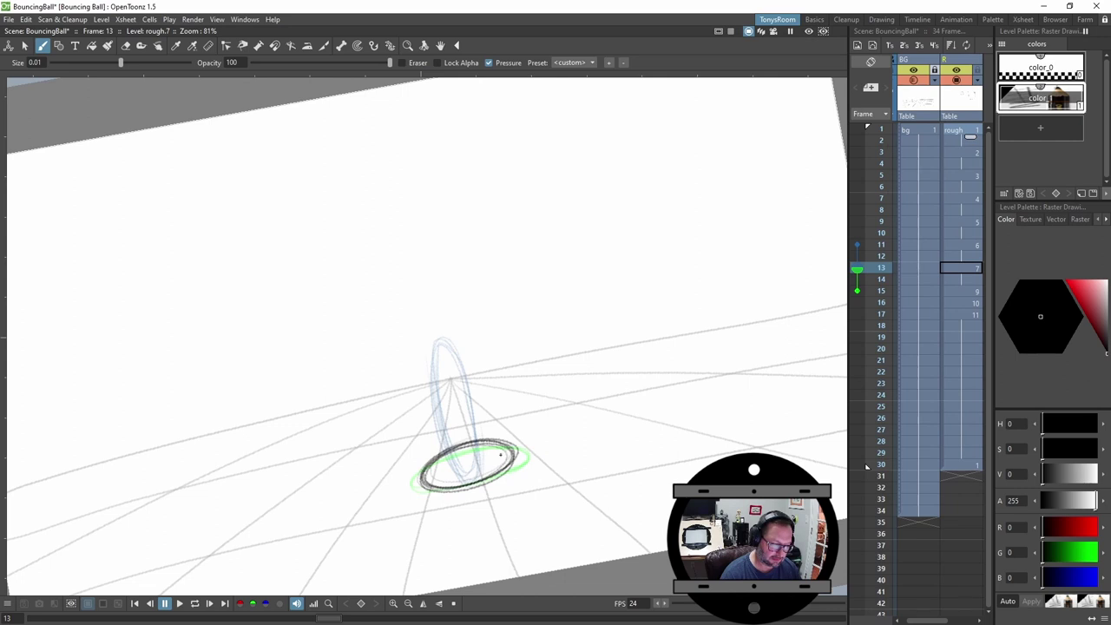
pyautogui.press('Delete')
pyautogui.press('Delete')
# Step around frames 11 to 13 to examine the direct change from the stretched contact drawing to the squash.
pyautogui.press(',')
pyautogui.press(',')
pyautogui.press(',')
pyautogui.press('.')
pyautogui.press('.')
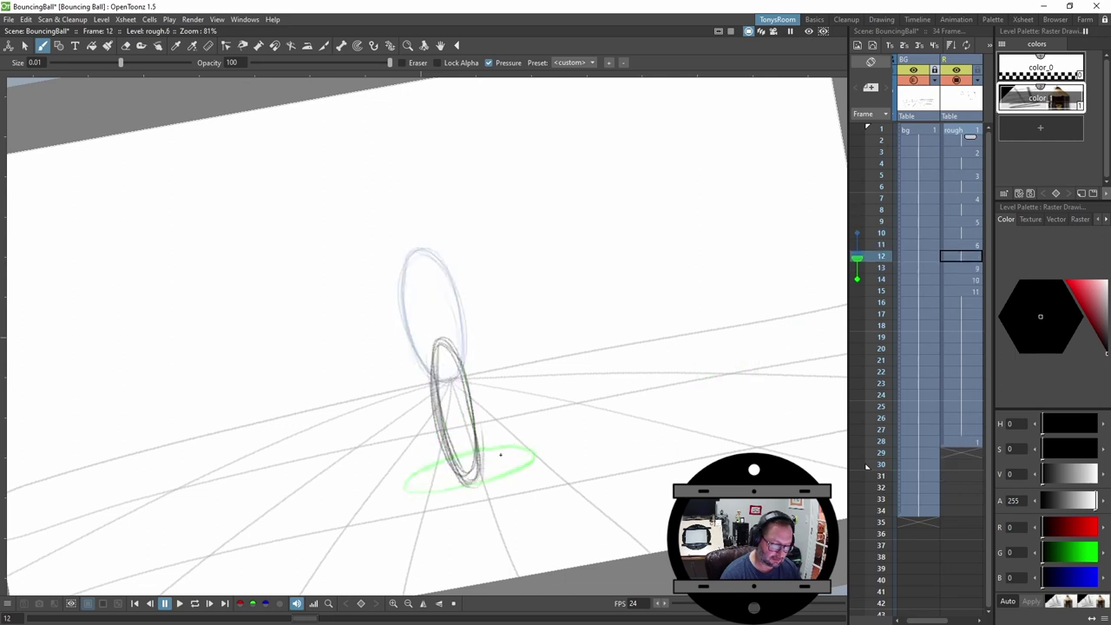
pyautogui.press('.')
pyautogui.press(',')
pyautogui.press('.')
pyautogui.press(',')
pyautogui.press(',')
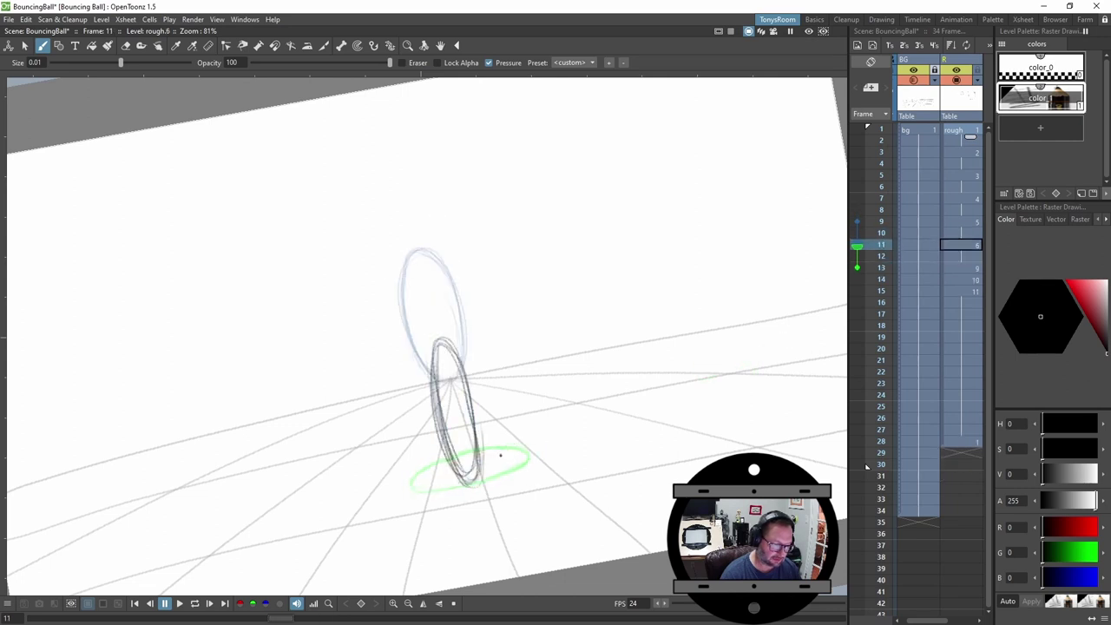
# Review the shortened animation in looped playback and set the playback range to end at frame 28.
pyautogui.press('l')
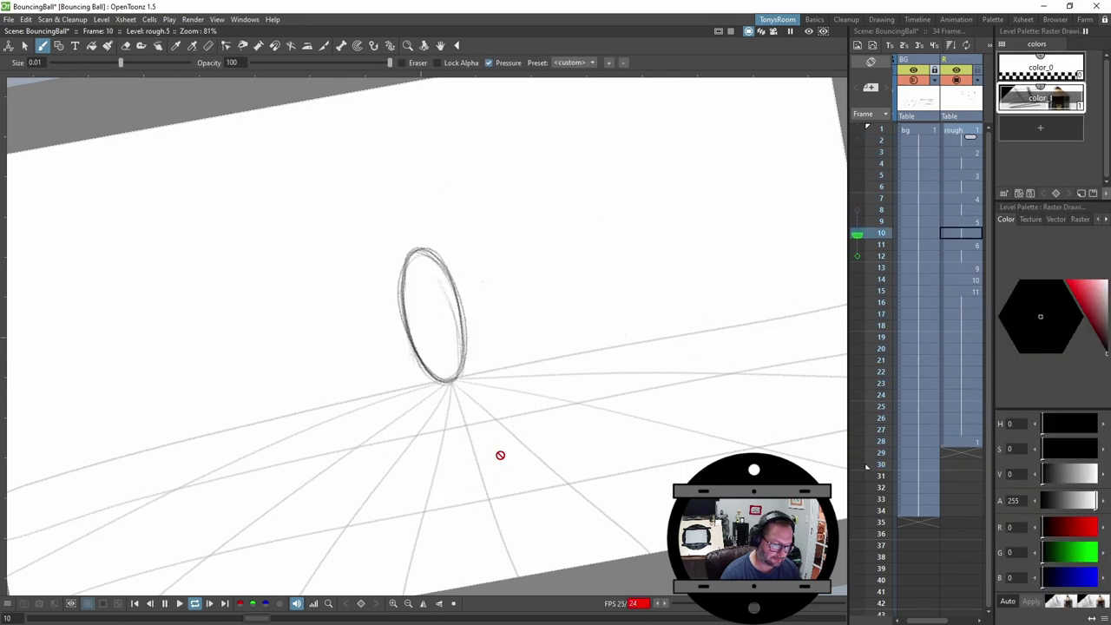
pyautogui.press('l')
pyautogui.moveTo(868, 468); pyautogui.dragTo(875, 438)
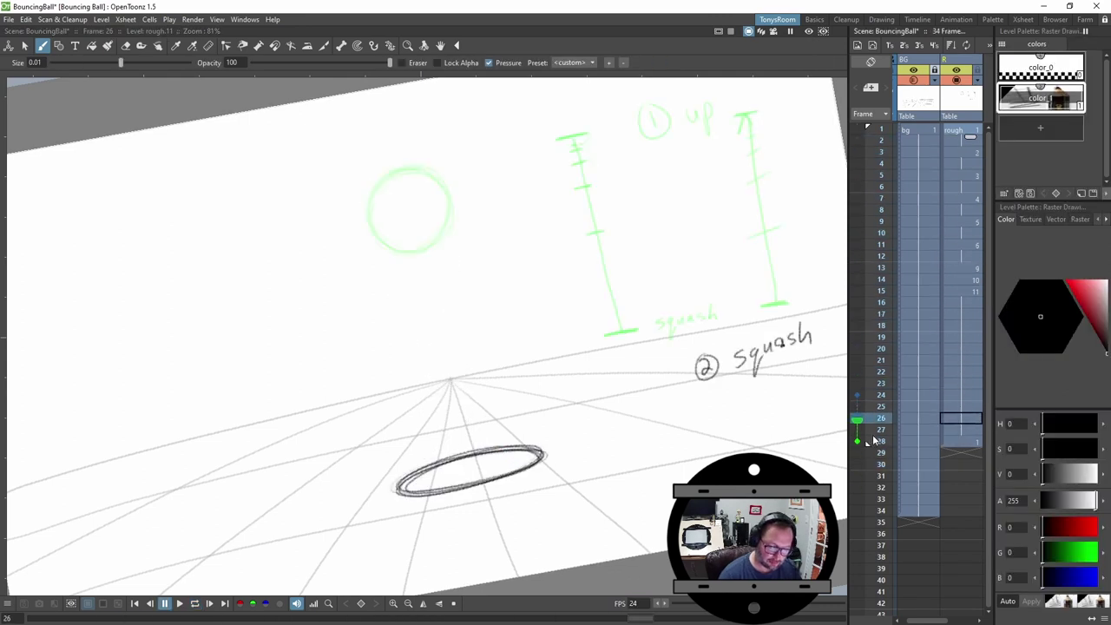
# Set the playback range to end at frame 27 and review the bouncing ball in looped playback.
pyautogui.press('l')
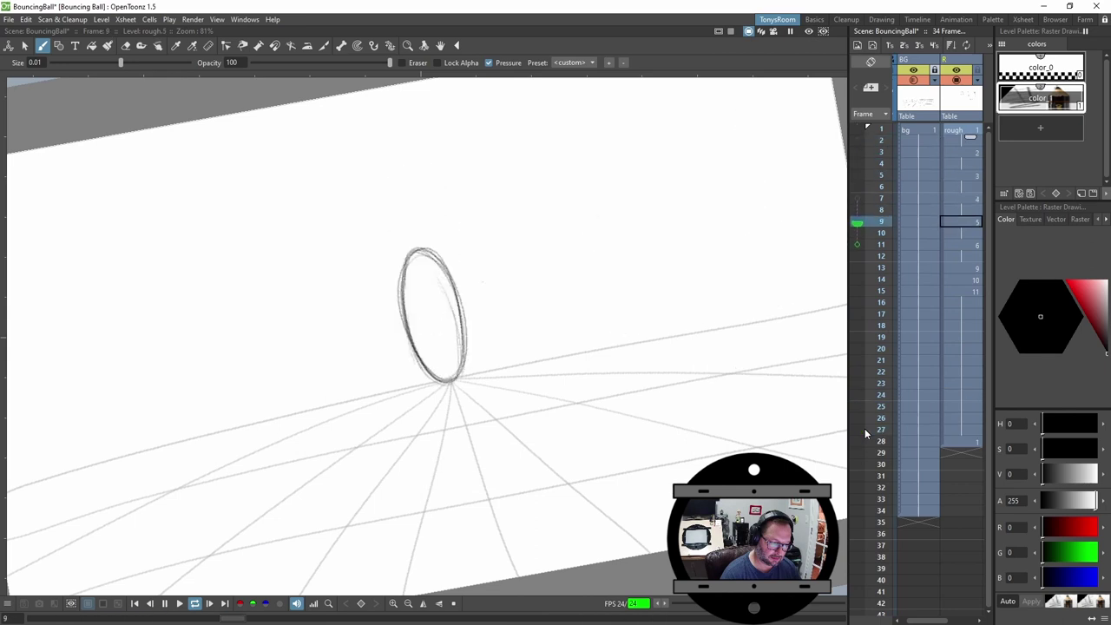
pyautogui.press('p')
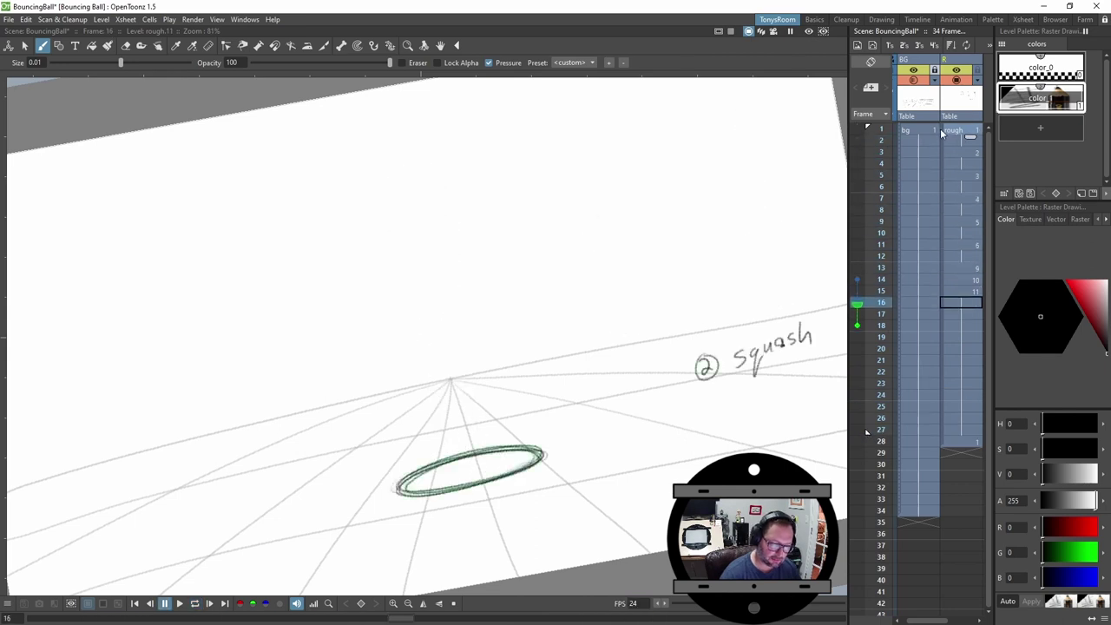
# Select the whole rough column and auto-renumber its drawings to match their frame numbers.
pyautogui.click(941, 161)
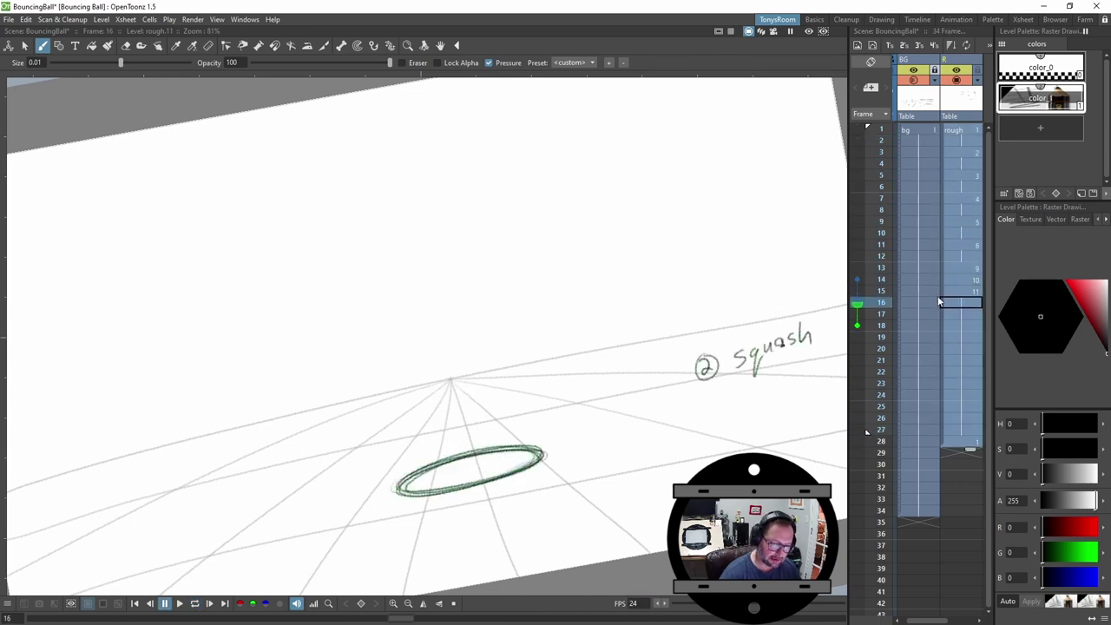
pyautogui.click(943, 133)
pyautogui.click(950, 46)
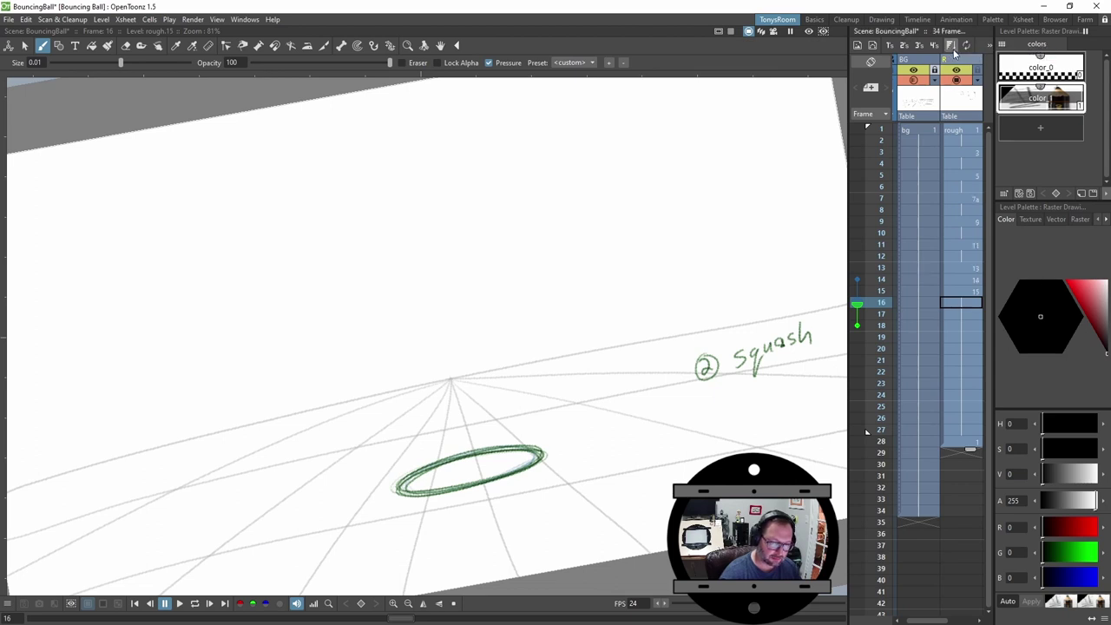
# Go through the drawings at frames 1 to 9 of the rough column to examine their new numbering.
pyautogui.click(971, 131)
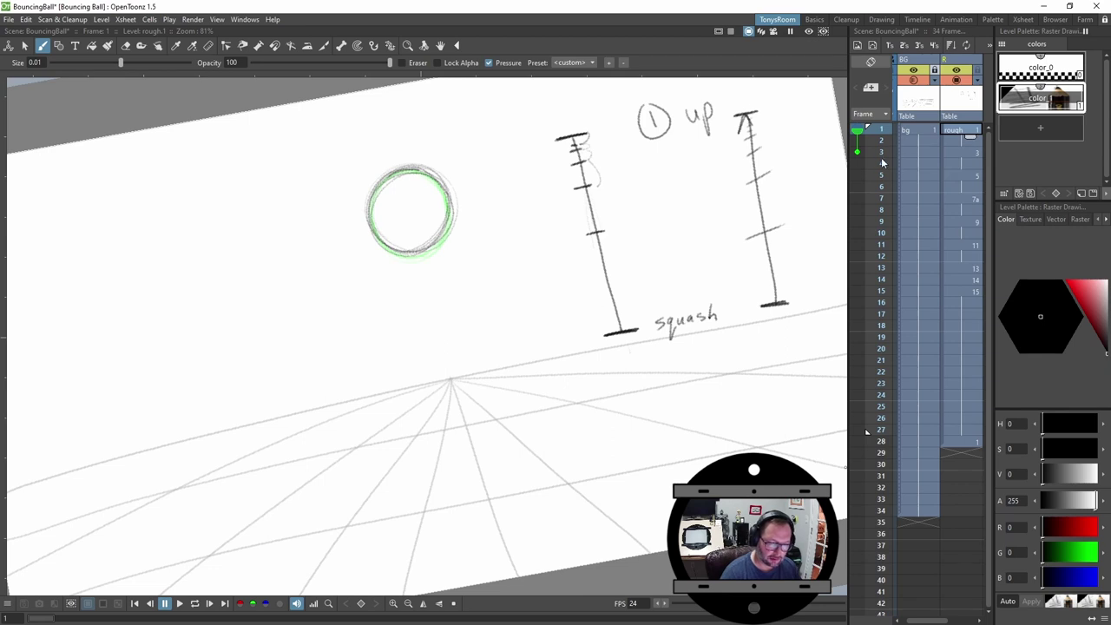
pyautogui.click(961, 163)
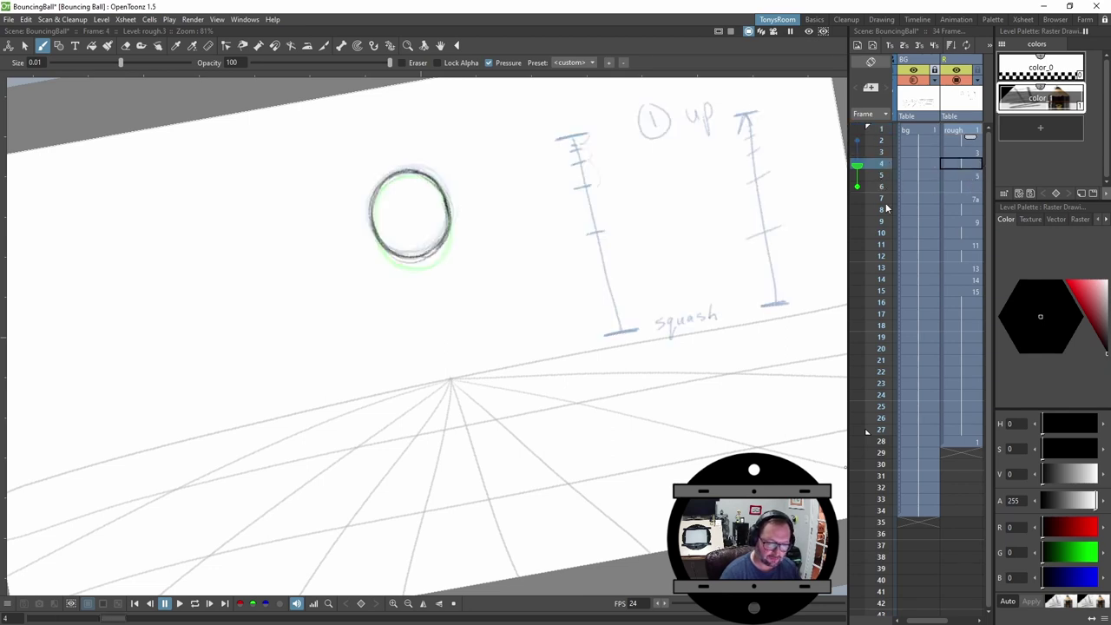
pyautogui.click(975, 199)
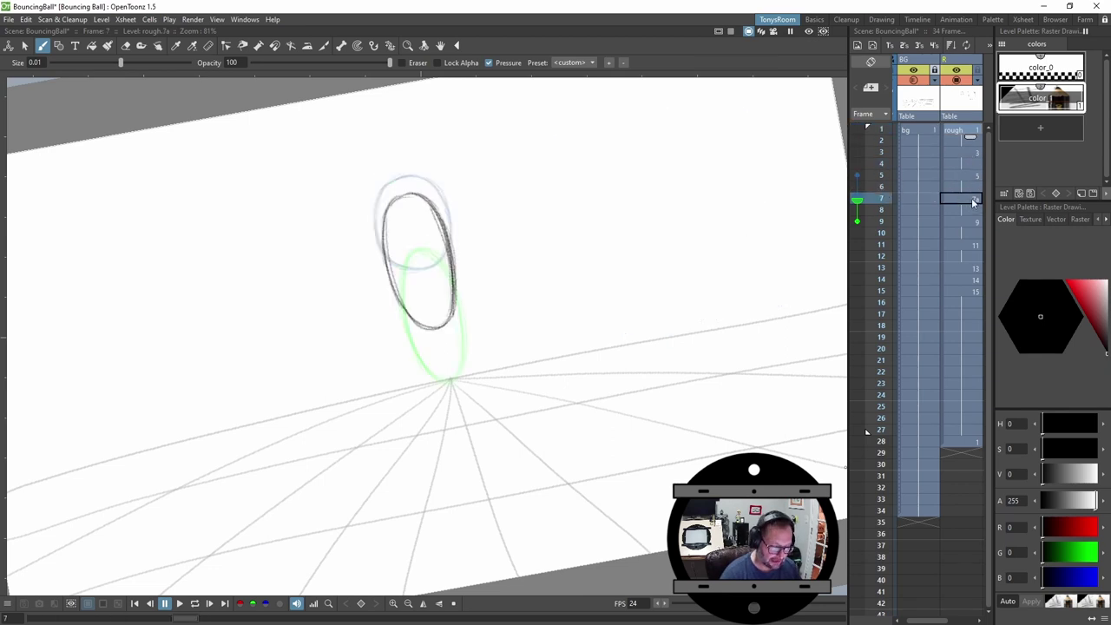
pyautogui.click(971, 198)
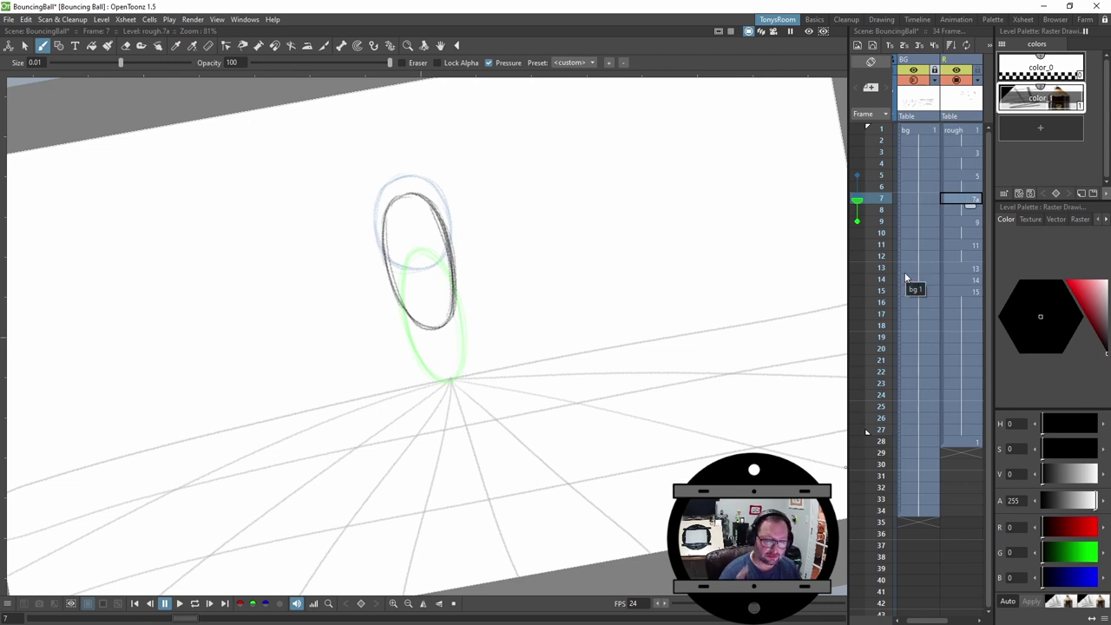
pyautogui.click(973, 179)
pyautogui.click(974, 201)
pyautogui.click(973, 222)
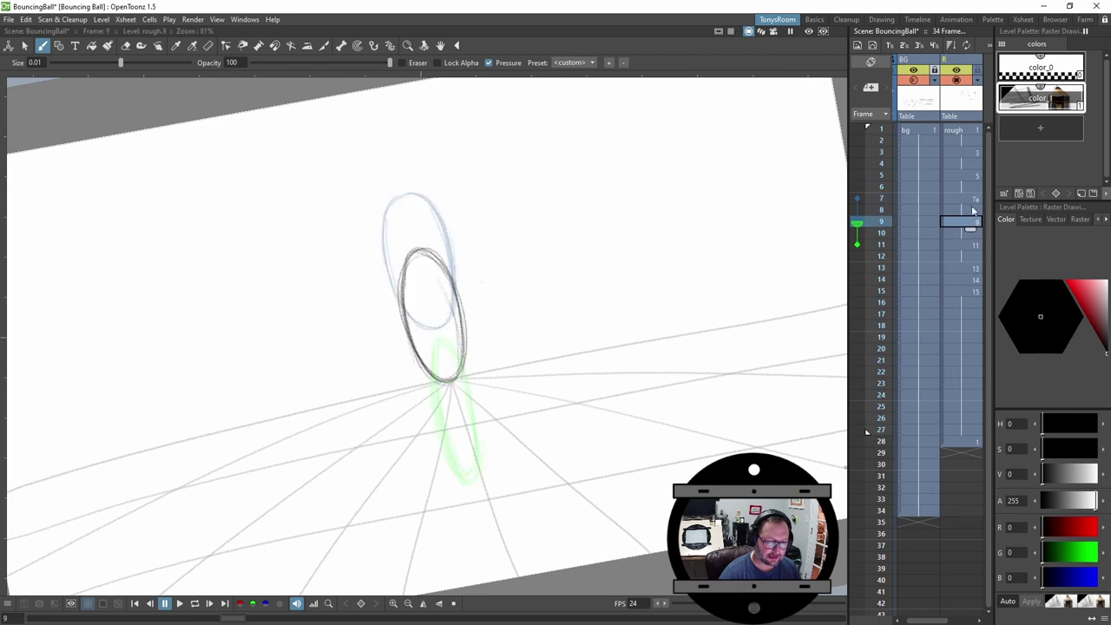
pyautogui.click(972, 200)
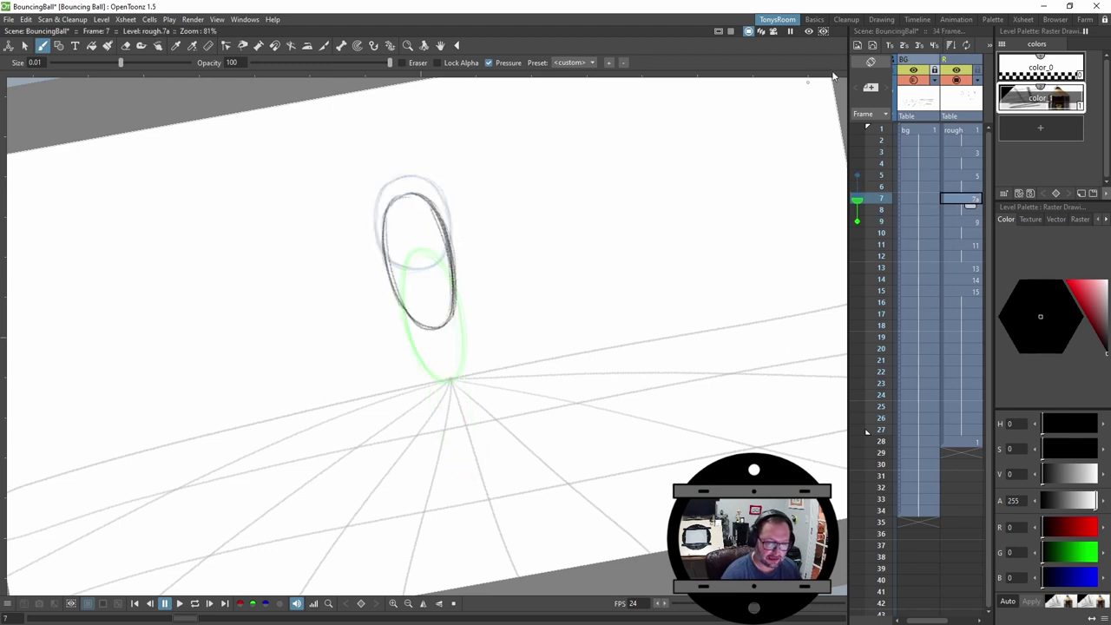
# Switch to the Drawing room and cut the unused drawing 0007 out of the rough level.
pyautogui.click(883, 20)
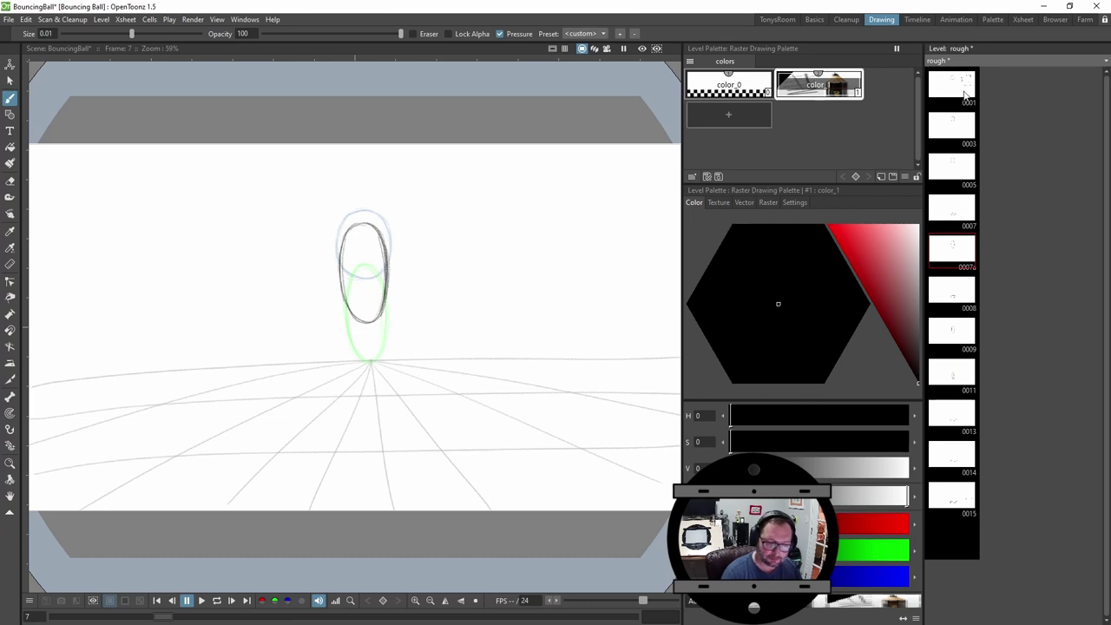
pyautogui.click(959, 215)
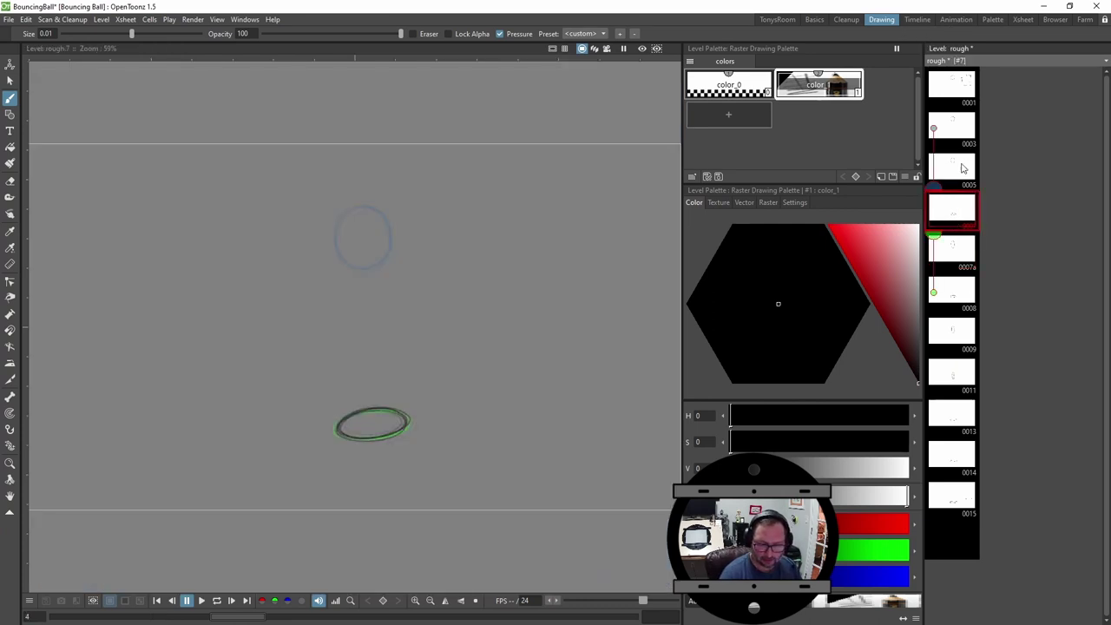
pyautogui.rightClick(951, 217)
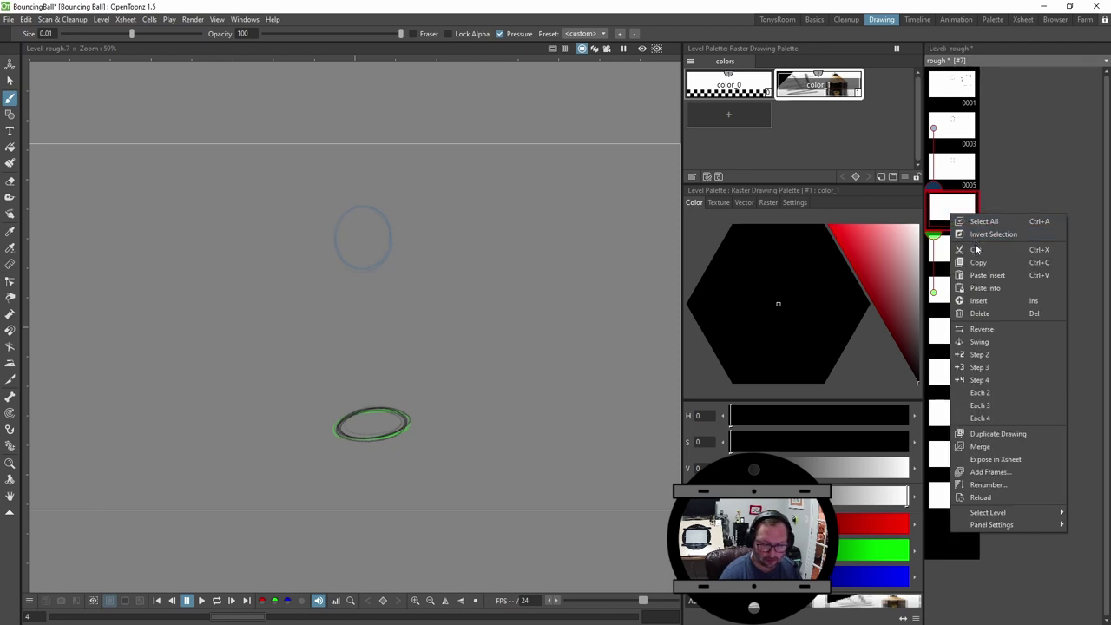
pyautogui.click(981, 253)
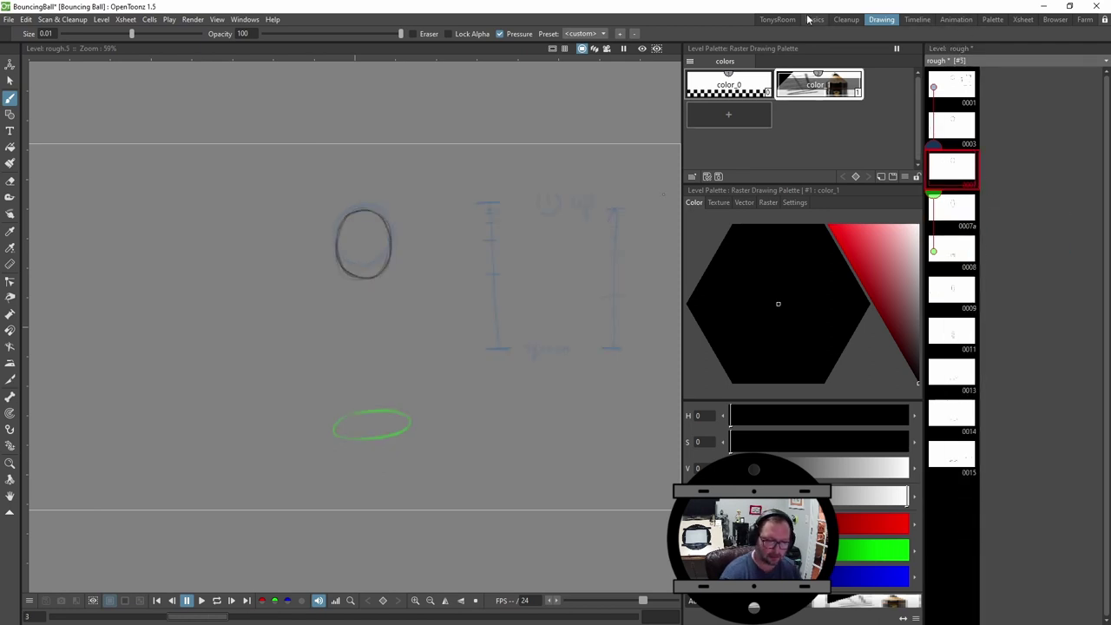
# Return to TonysRoom and auto-renumber the entire rough column again so drawing 7a becomes 7.
pyautogui.click(780, 20)
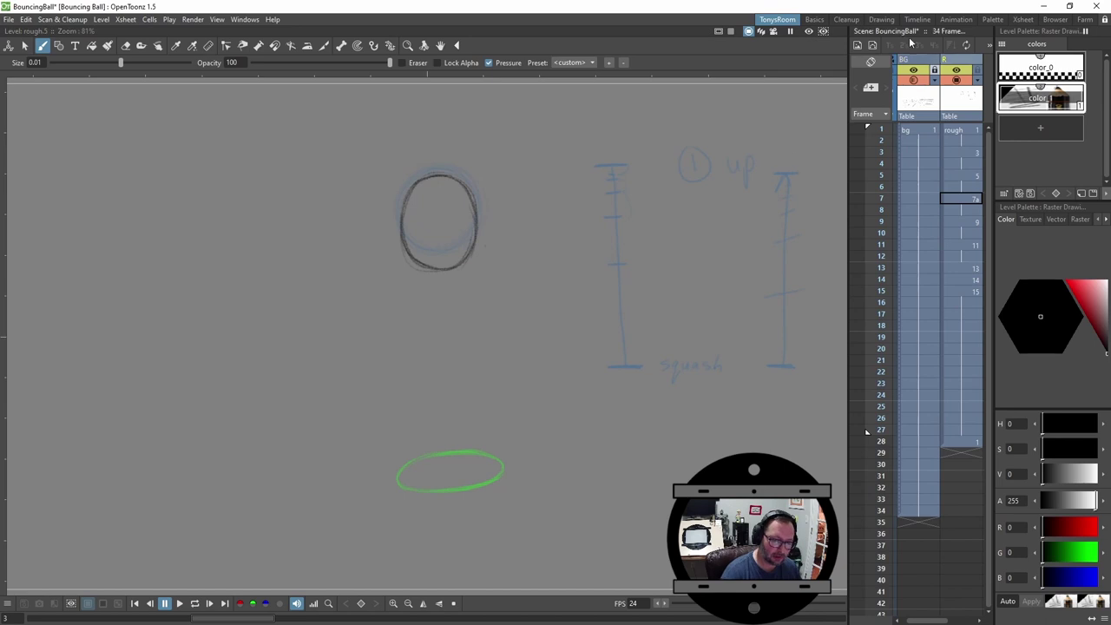
pyautogui.click(965, 200)
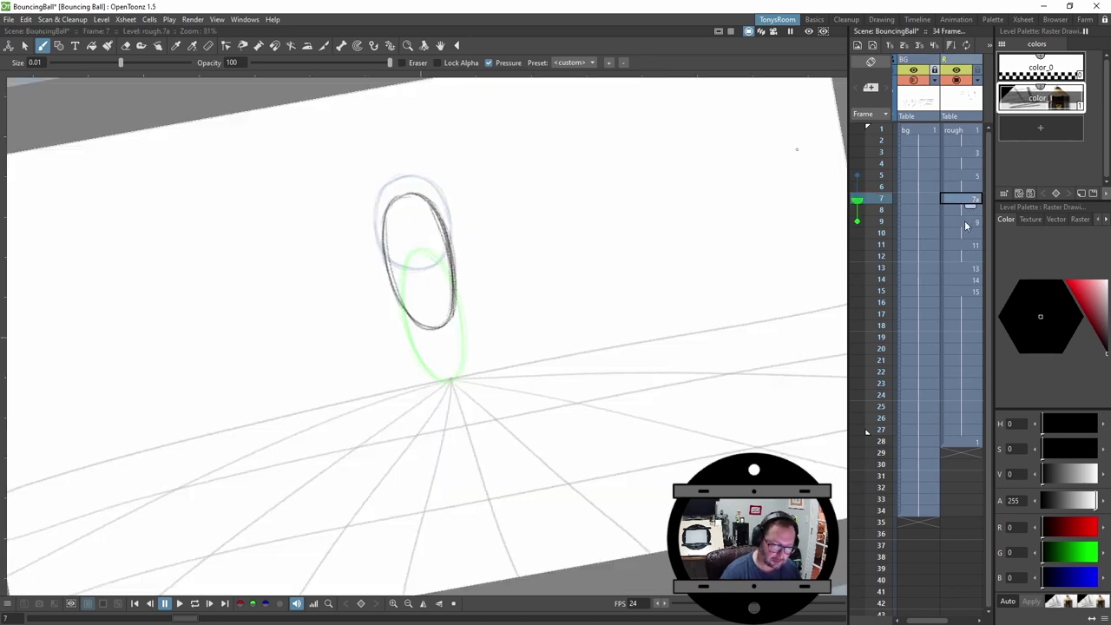
pyautogui.click(942, 131)
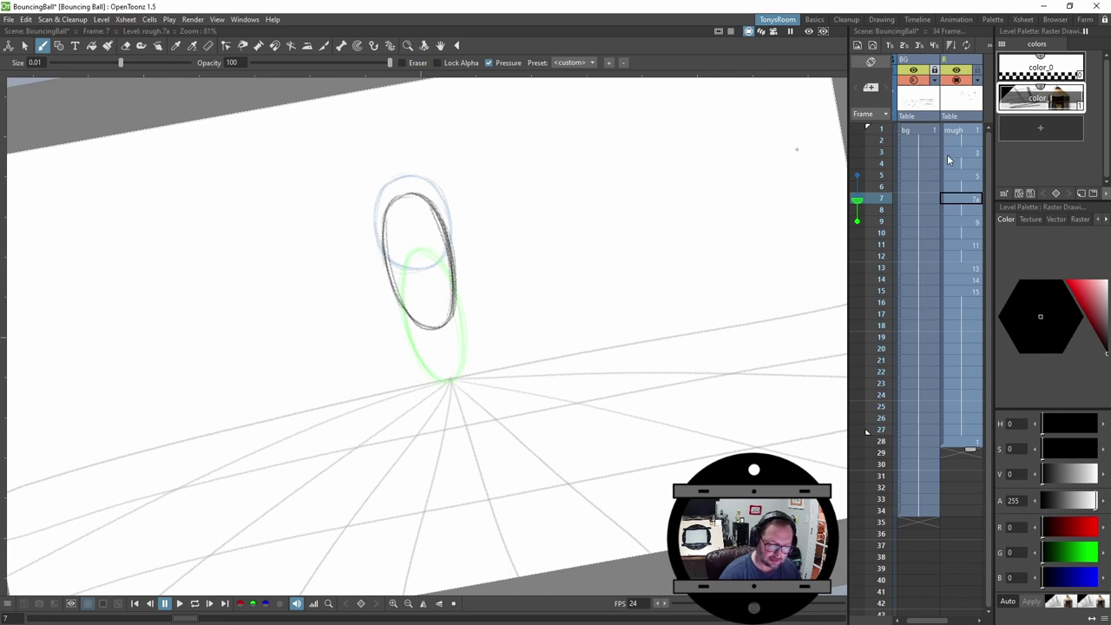
pyautogui.click(941, 131)
pyautogui.click(941, 131)
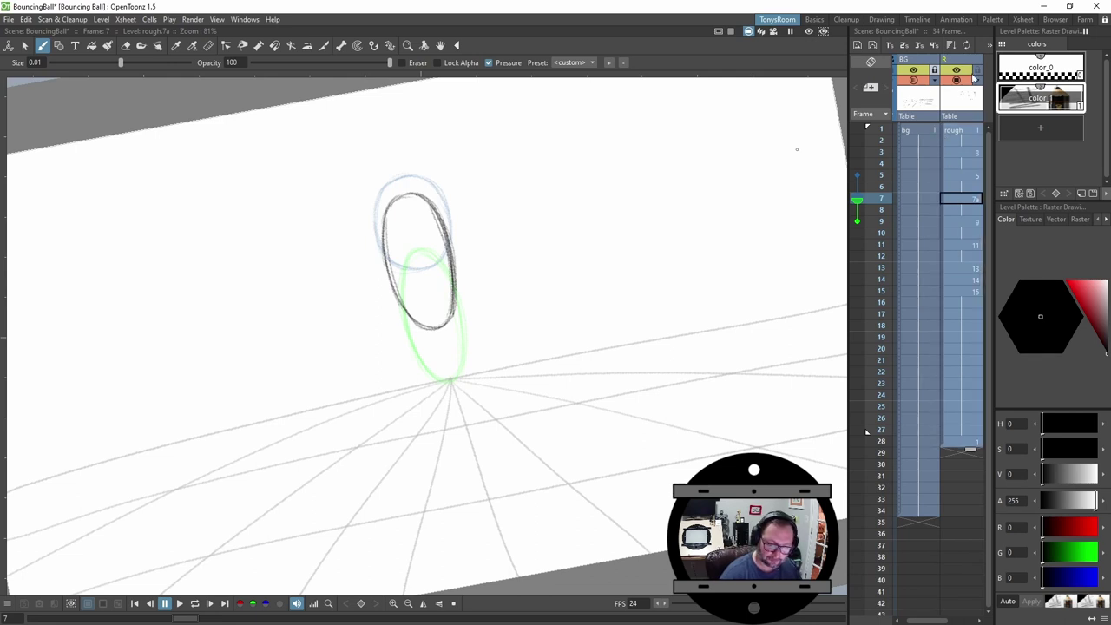
pyautogui.click(953, 46)
# Go through the drawings at frames 1 to 11 of the rough column to check the corrected numbering.
pyautogui.click(974, 131)
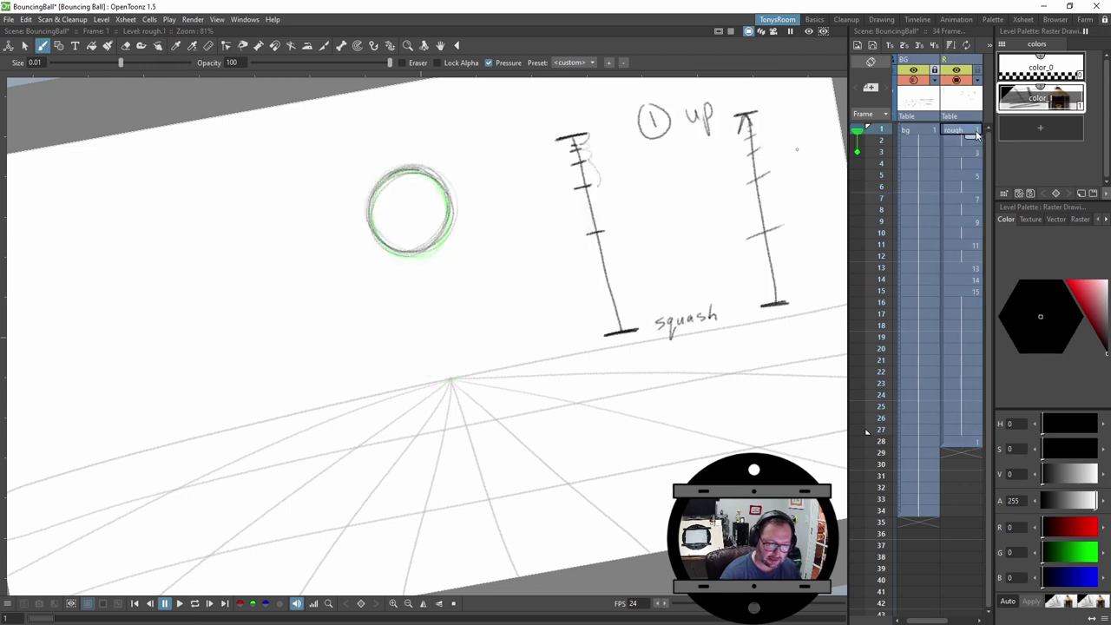
pyautogui.click(977, 153)
pyautogui.click(977, 177)
pyautogui.click(974, 130)
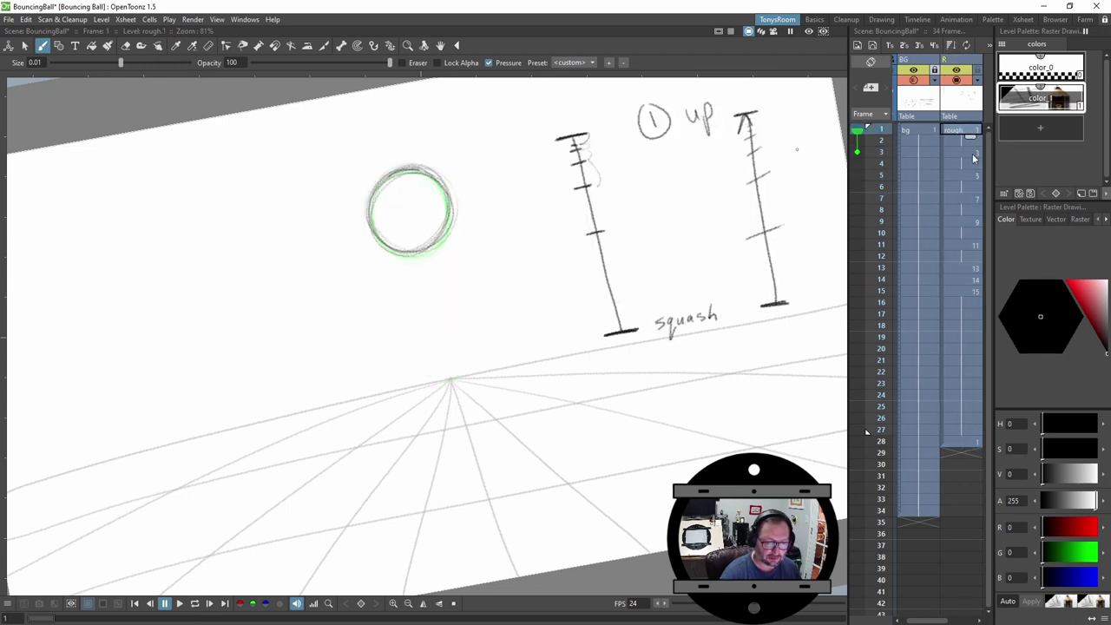
pyautogui.click(973, 153)
pyautogui.click(970, 198)
pyautogui.click(971, 222)
pyautogui.click(970, 246)
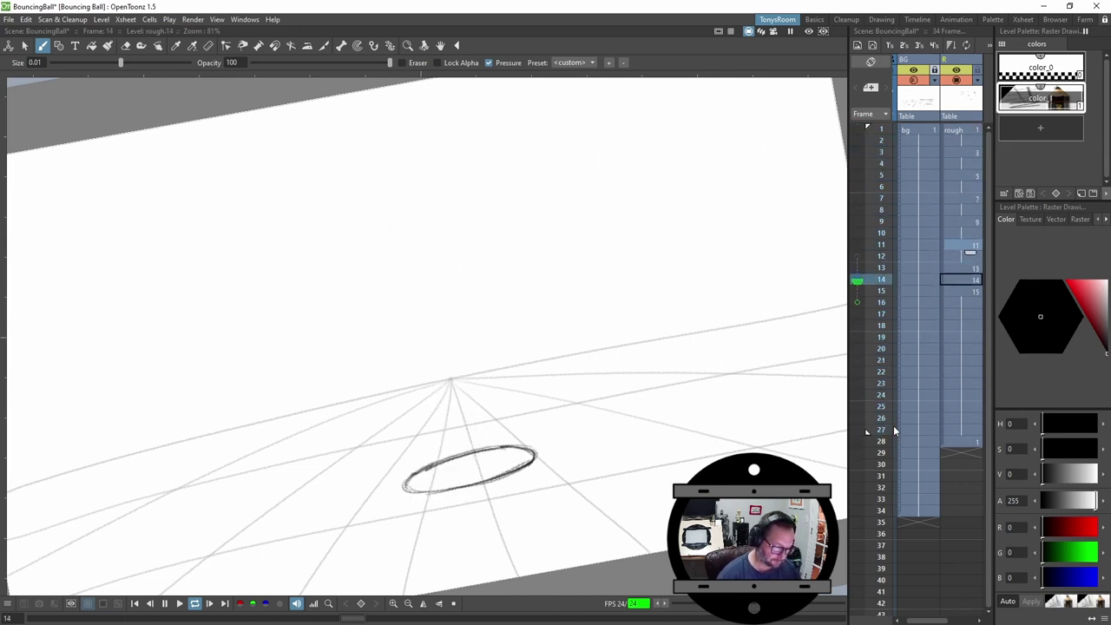
# Stop the looped playback and flip between the held squash and the ball at frame 28 to examine the return upward.
pyautogui.press('l')
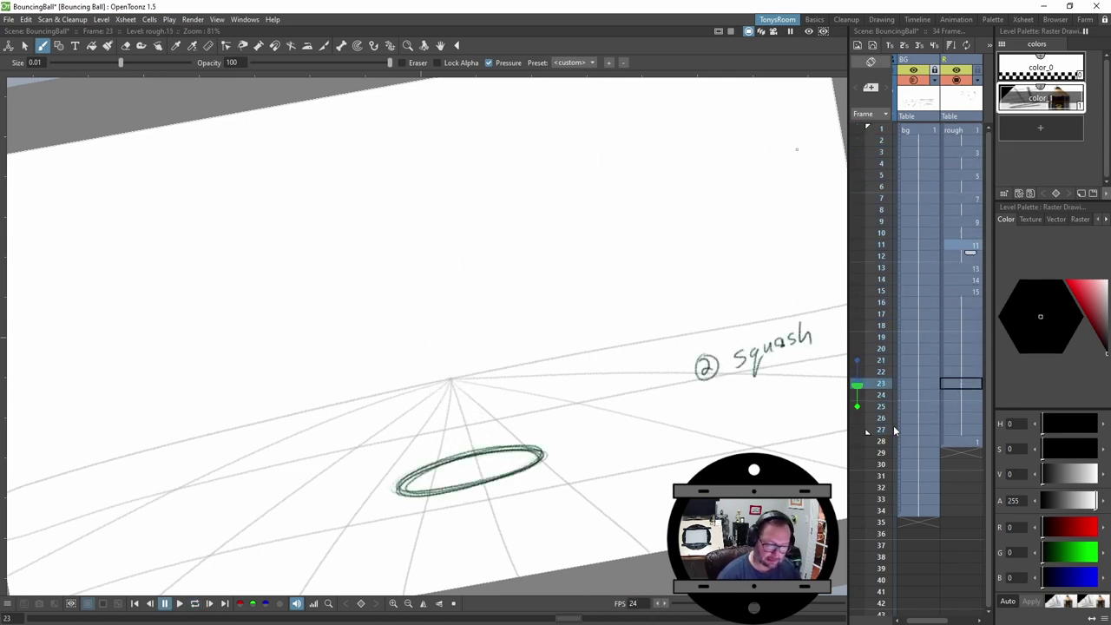
pyautogui.press(',')
pyautogui.press('.')
pyautogui.hotkey('shift', '.')
pyautogui.press('.')
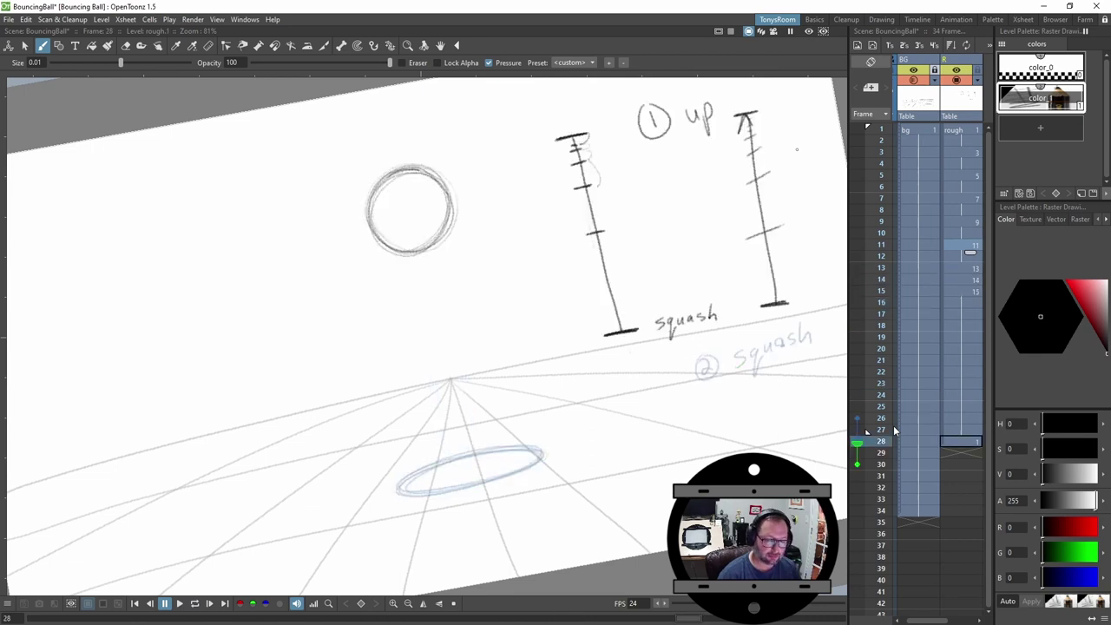
pyautogui.press(',')
pyautogui.press('.')
pyautogui.press(',')
pyautogui.press('.')
pyautogui.press(',')
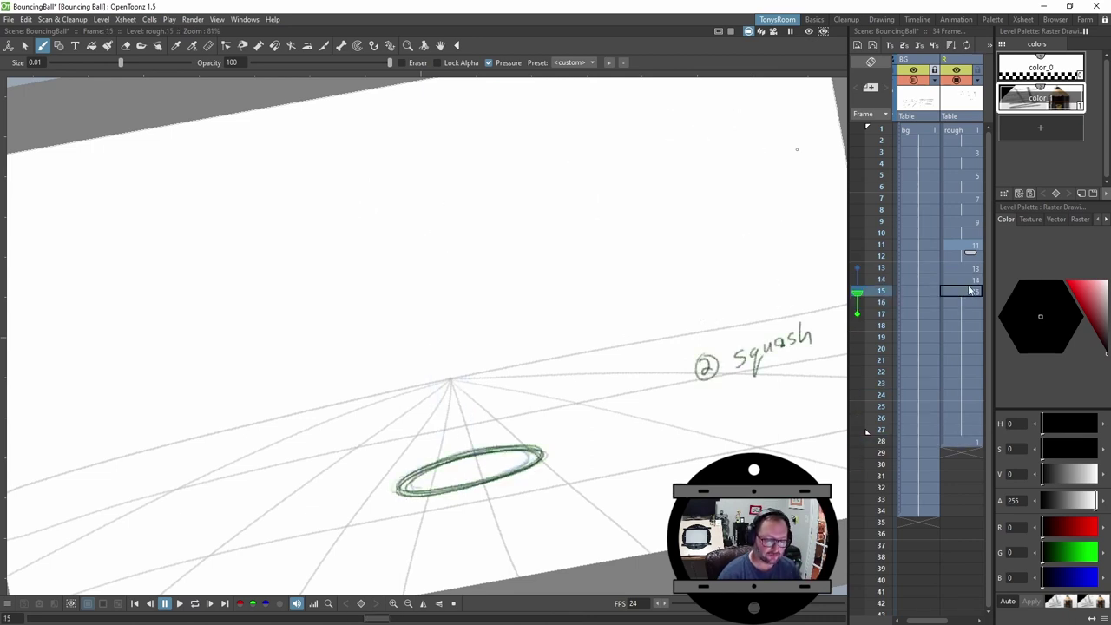
# Step back and forth from the squash drawing at frame 15 to examine the motion around it.
pyautogui.press('.')
pyautogui.press(',')
pyautogui.press('.')
pyautogui.press(',')
pyautogui.press('.')
pyautogui.press(',')
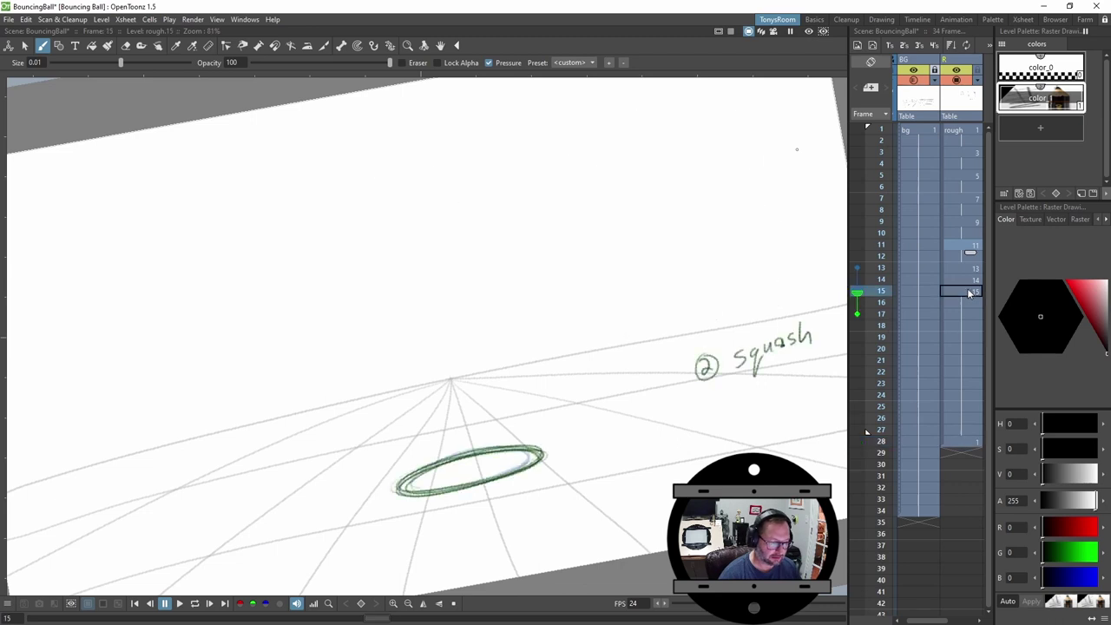
pyautogui.press('.')
pyautogui.click(967, 290)
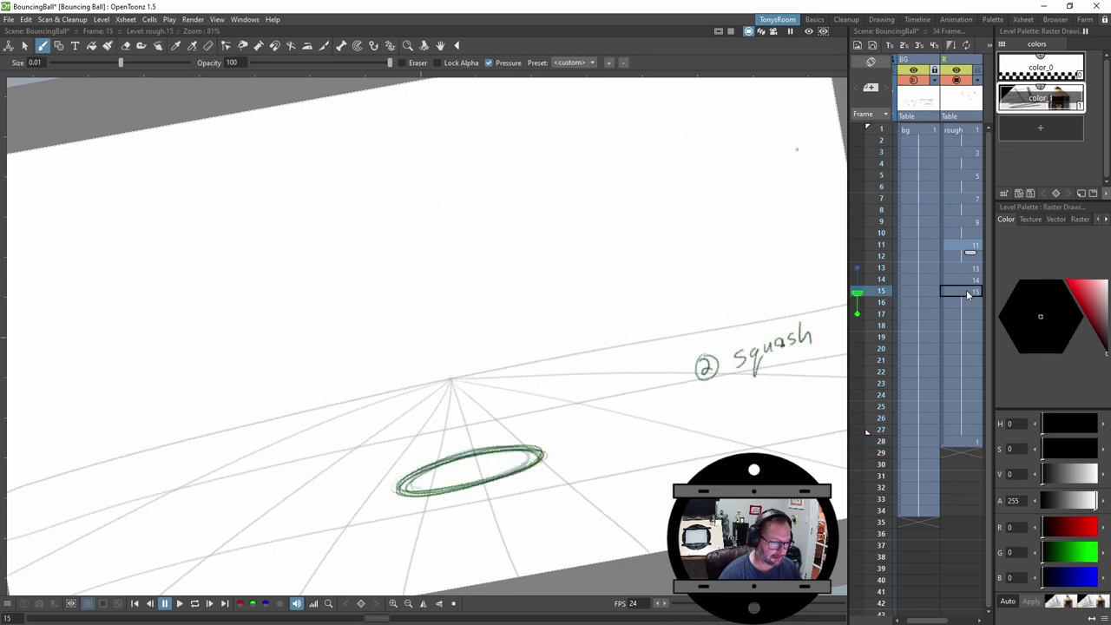
pyautogui.press('.')
pyautogui.press(',')
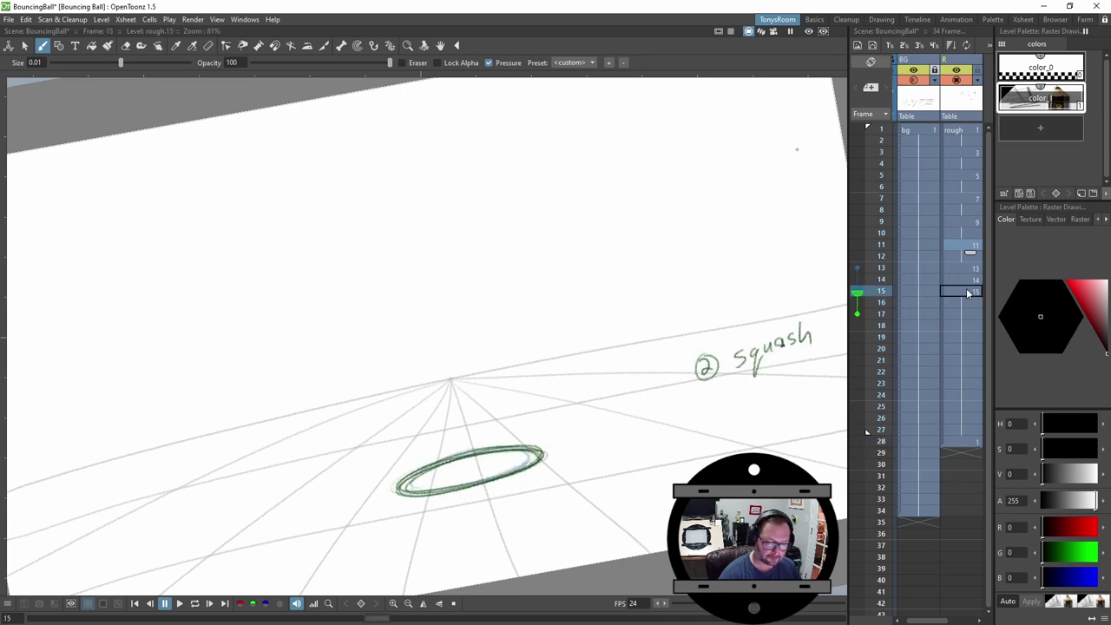
# Sketch a tall, narrow stretched ball rising above the squash as a new rough drawing at frame 17.
pyautogui.press('.')
pyautogui.press('.')
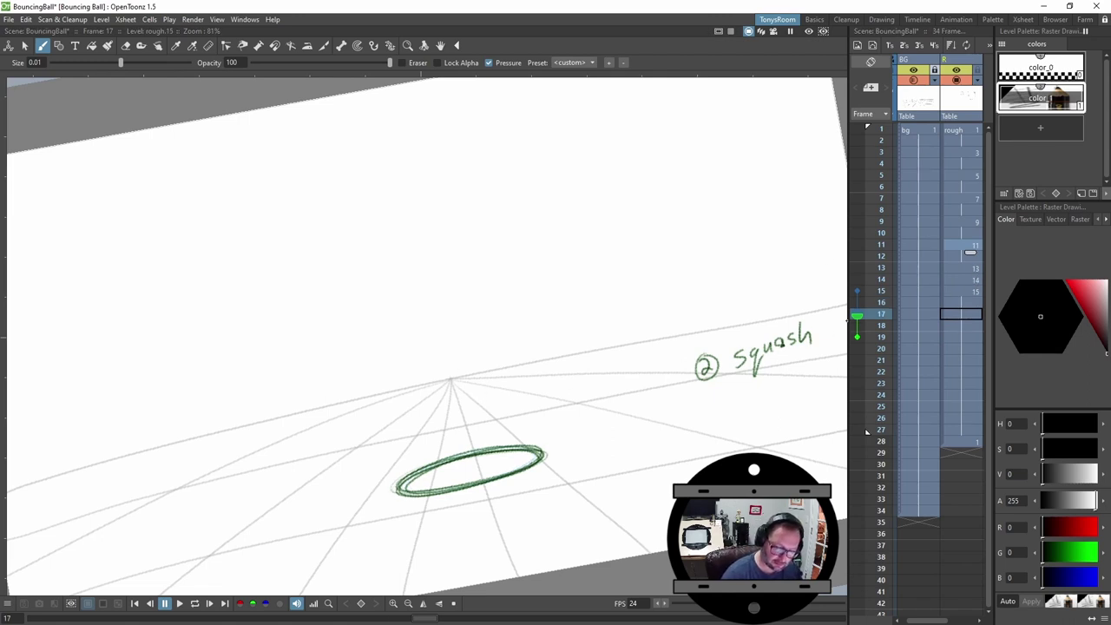
pyautogui.click(857, 337)
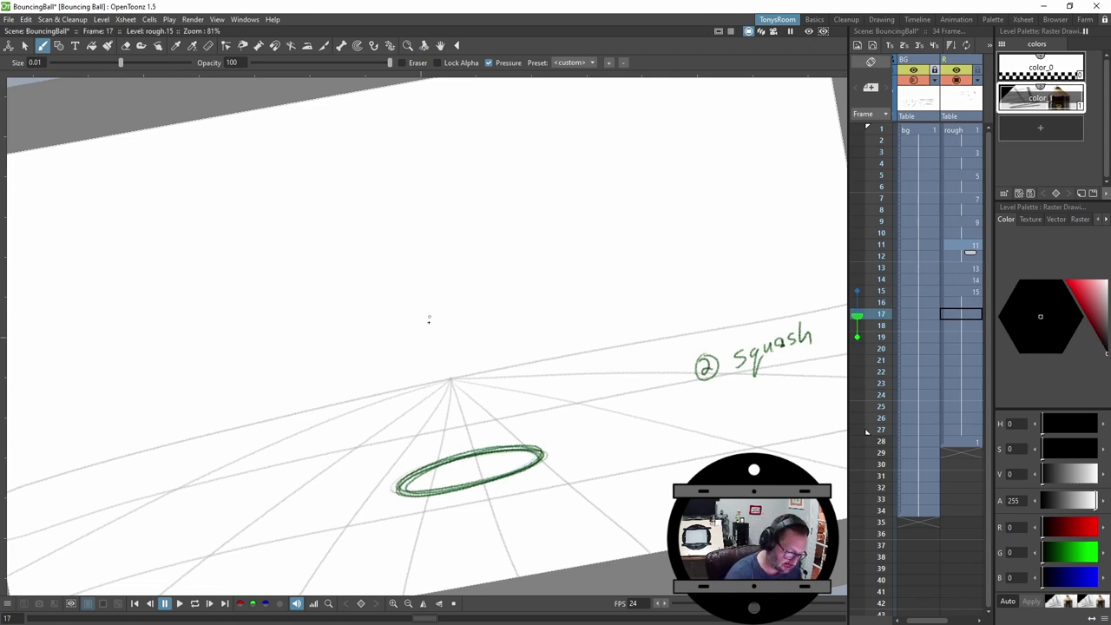
pyautogui.moveTo(418, 290); pyautogui.dragTo(418, 304)
pyautogui.moveTo(416, 342)
pyautogui.mouseDown()
pyautogui.moveTo(435, 399)
pyautogui.moveTo(421, 276)
pyautogui.moveTo(455, 382)
pyautogui.moveTo(439, 401)
pyautogui.moveTo(421, 276)
pyautogui.mouseUp()
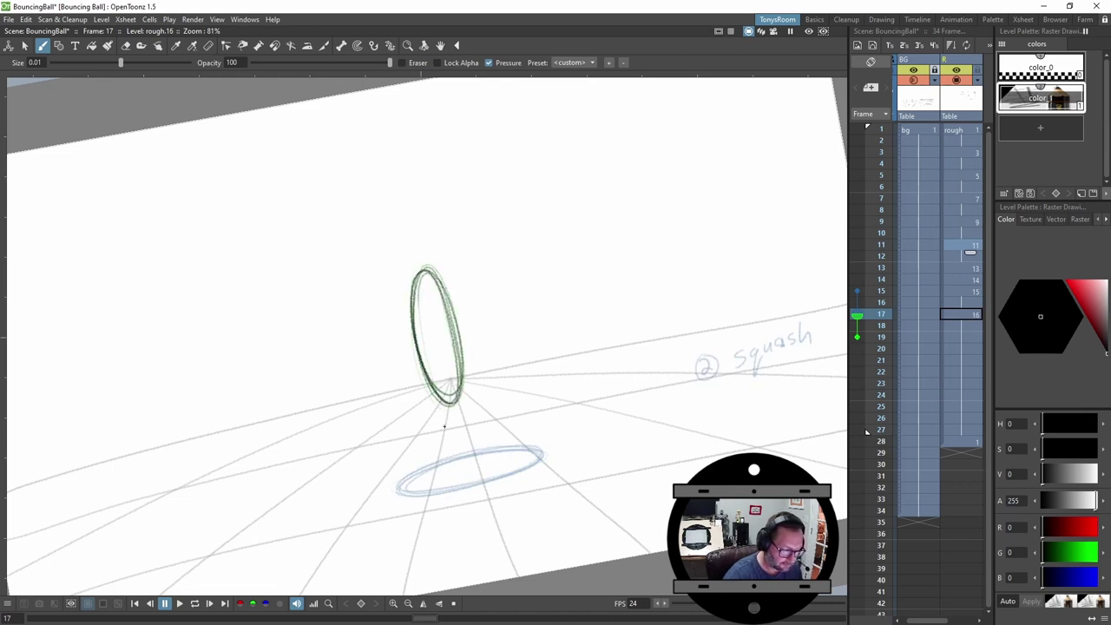
pyautogui.press(',')
pyautogui.press('.')
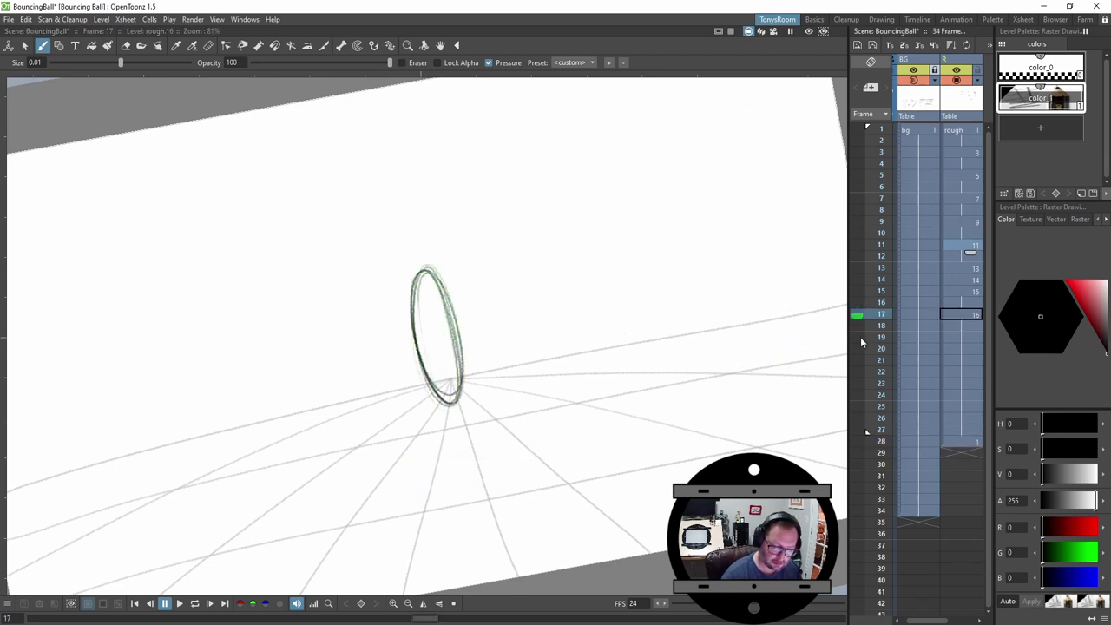
# Clear the onion skin ghosts and add a blank drawing at frame 19 of the rough column.
pyautogui.press('.')
pyautogui.press('.')
pyautogui.press('Up')
pyautogui.press('Up')
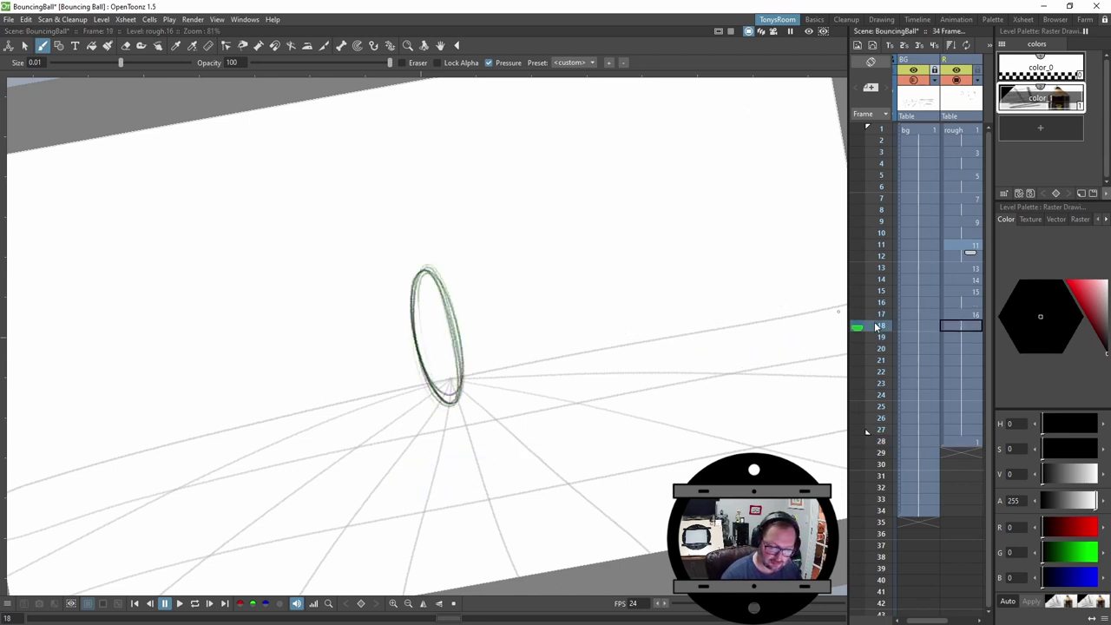
pyautogui.press('Down')
pyautogui.press('Down')
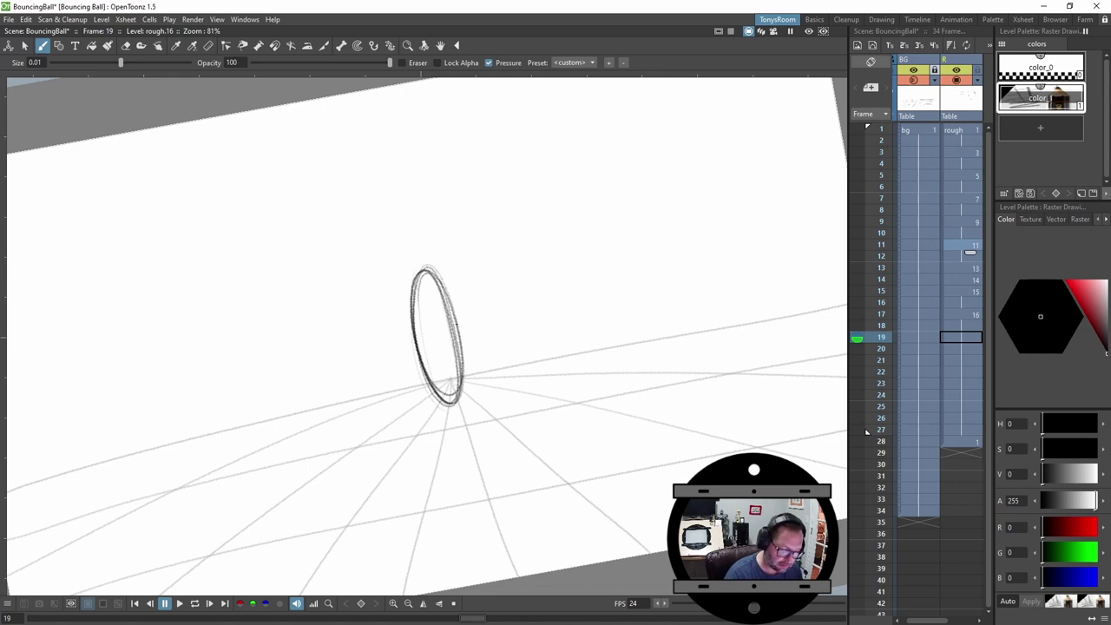
pyautogui.hotkey('alt', 'd')
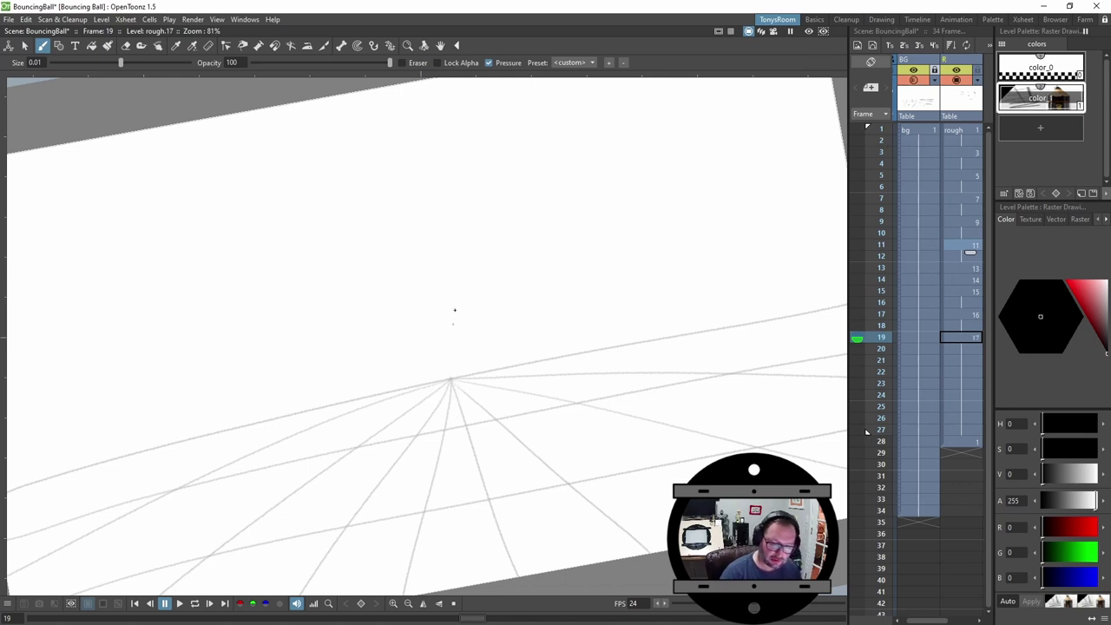
pyautogui.press('Up')
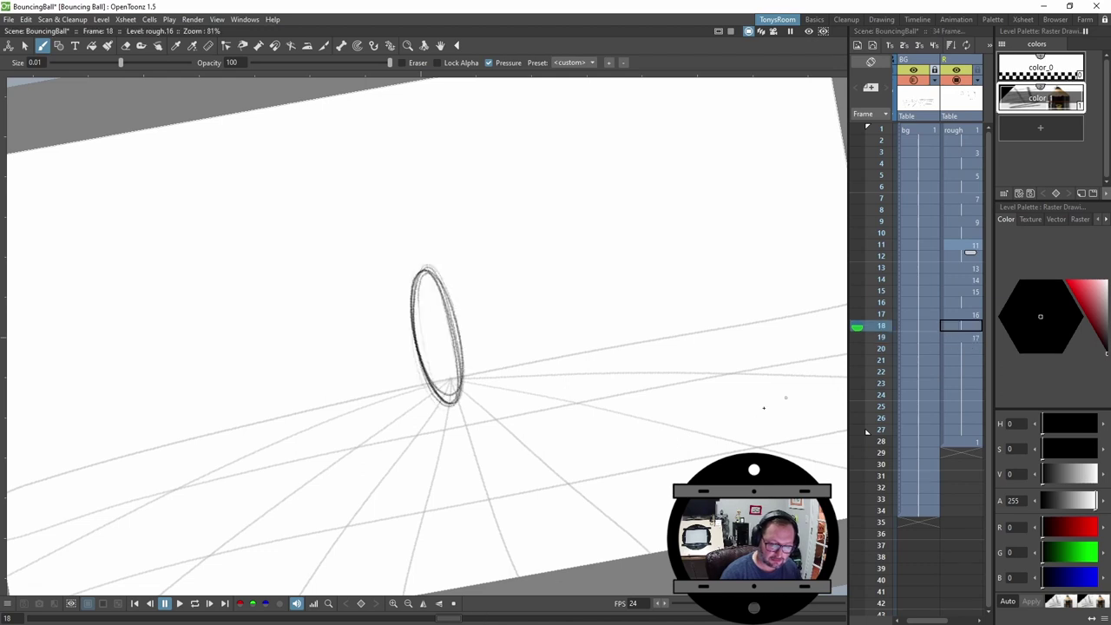
# Show onion skin ghosts of frames 17 and 28 and sketch a less stretched ball between them at frame 19.
pyautogui.press('Down')
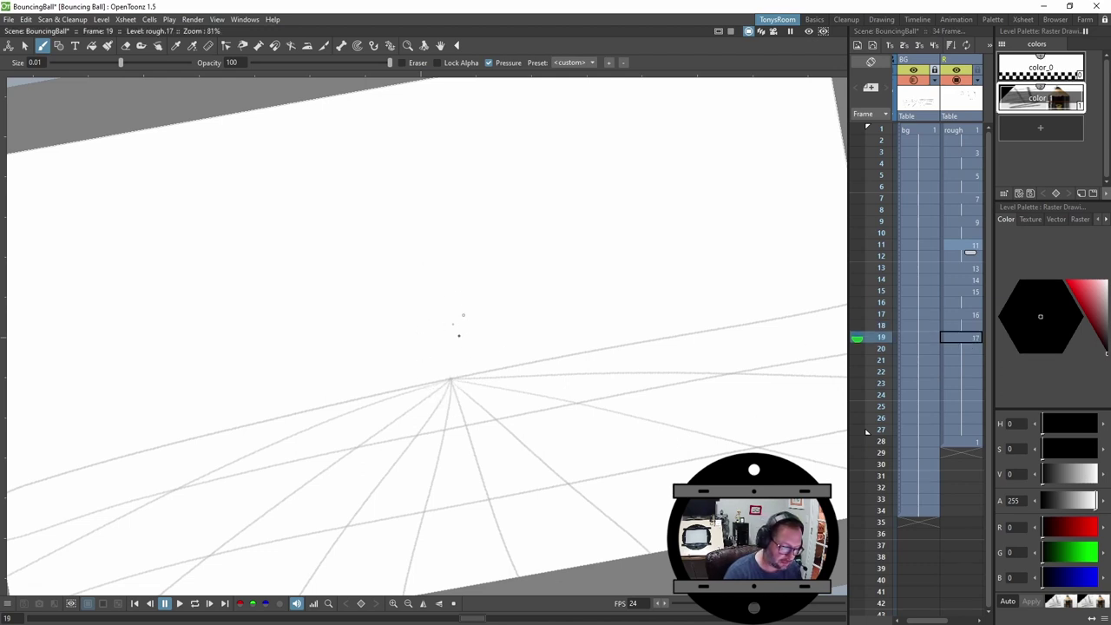
pyautogui.press('Up')
pyautogui.press('Down')
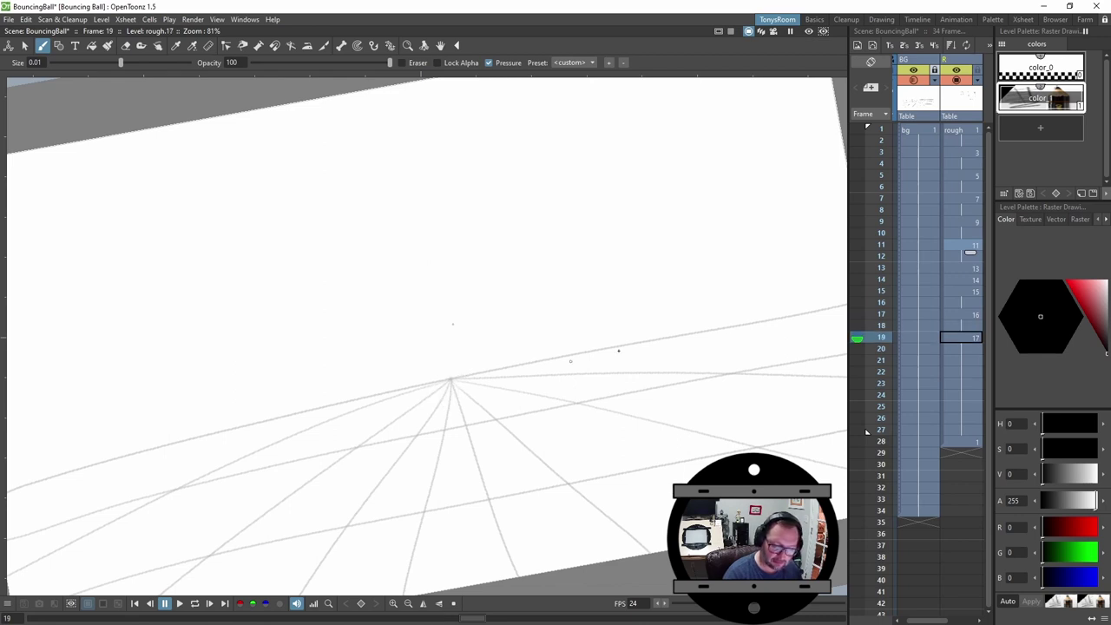
pyautogui.click(857, 314)
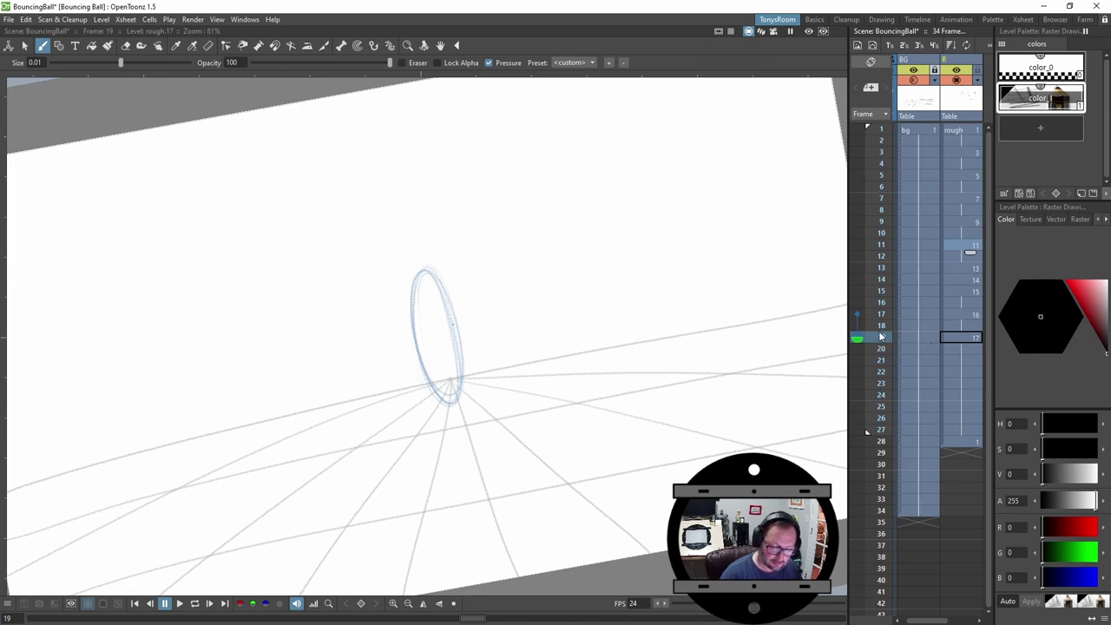
pyautogui.click(856, 441)
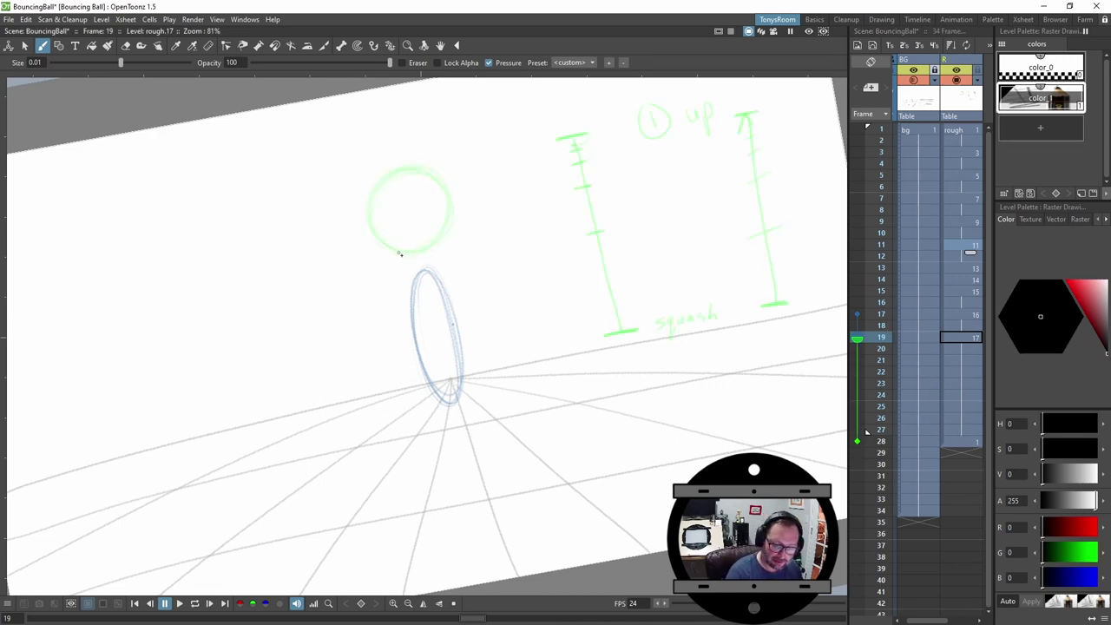
pyautogui.press(',')
pyautogui.press('.')
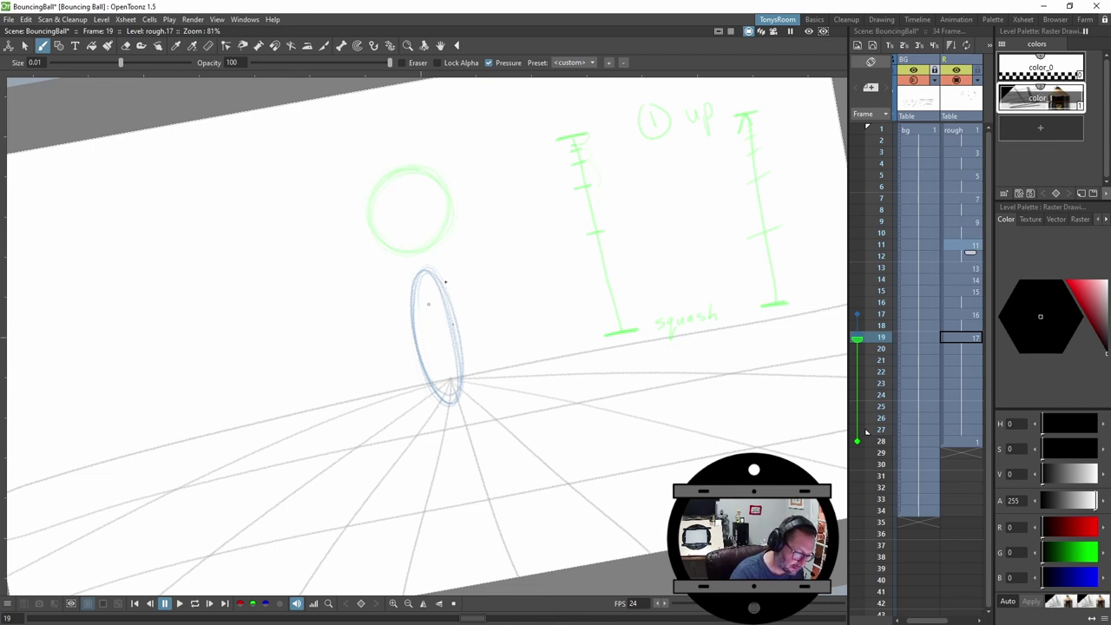
pyautogui.moveTo(446, 282)
pyautogui.mouseDown()
pyautogui.moveTo(417, 204)
pyautogui.moveTo(382, 252)
pyautogui.moveTo(447, 235)
pyautogui.moveTo(386, 218)
pyautogui.moveTo(420, 203)
pyautogui.mouseUp()
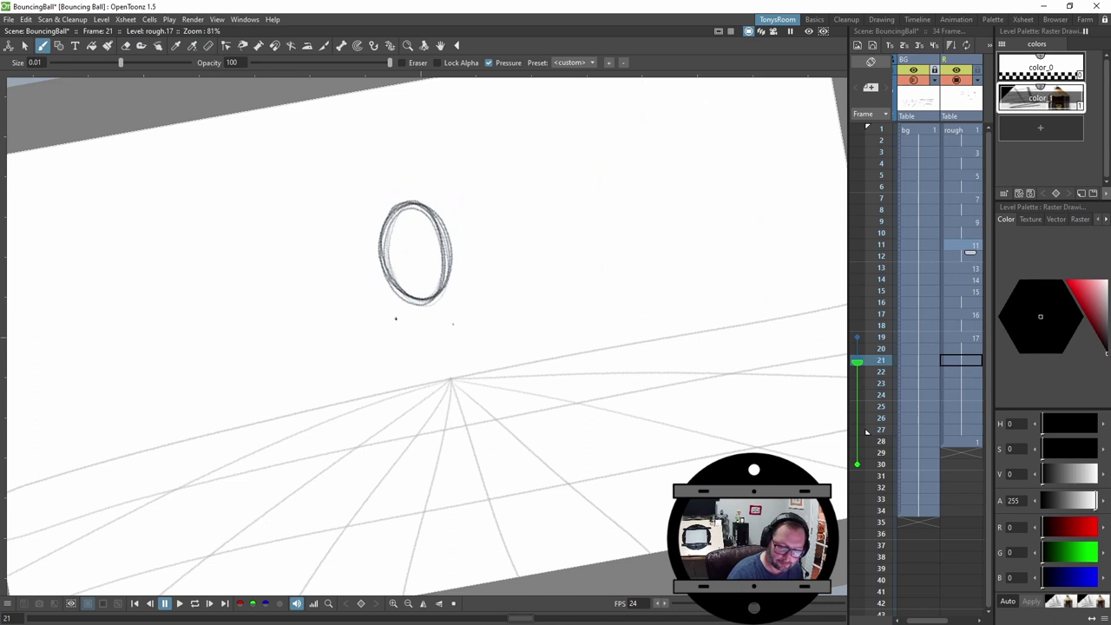
# Sketch a slightly oval ball at frame 21 between the frame 19 drawing and the onion skin ghost of frame 28.
pyautogui.click(856, 441)
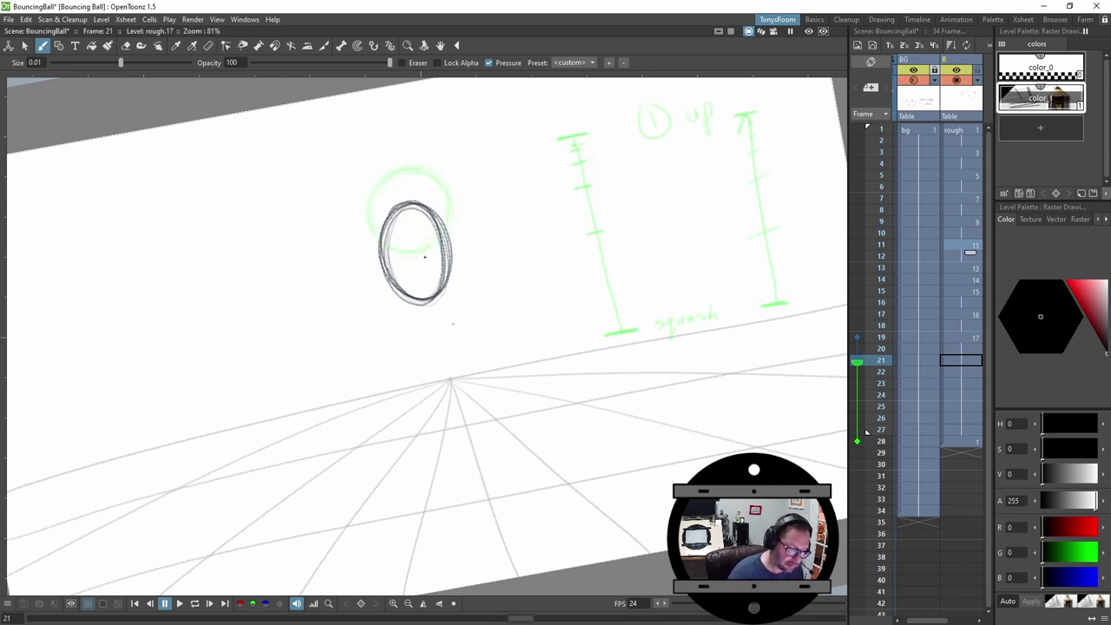
pyautogui.click(424, 213)
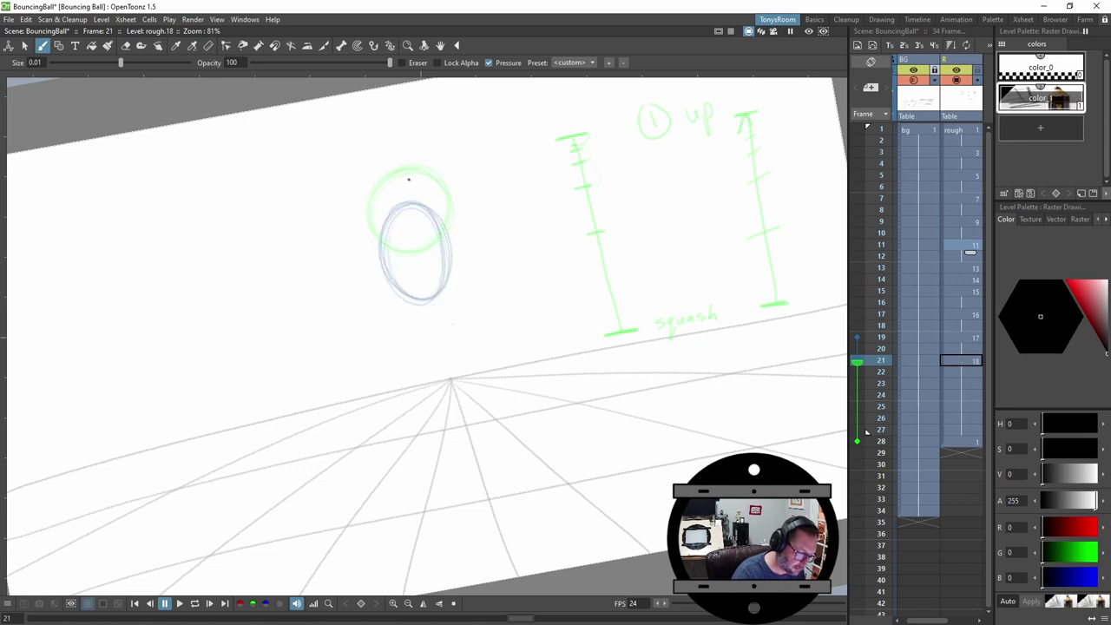
pyautogui.moveTo(415, 183)
pyautogui.mouseDown()
pyautogui.moveTo(420, 274)
pyautogui.moveTo(387, 192)
pyautogui.moveTo(439, 252)
pyautogui.moveTo(370, 214)
pyautogui.moveTo(447, 232)
pyautogui.moveTo(382, 250)
pyautogui.moveTo(424, 185)
pyautogui.moveTo(451, 242)
pyautogui.mouseUp()
# Ghost frame 28 again and sketch a rounder ball at frame 23, slightly higher than the one at frame 21.
pyautogui.press('.')
pyautogui.press('.')
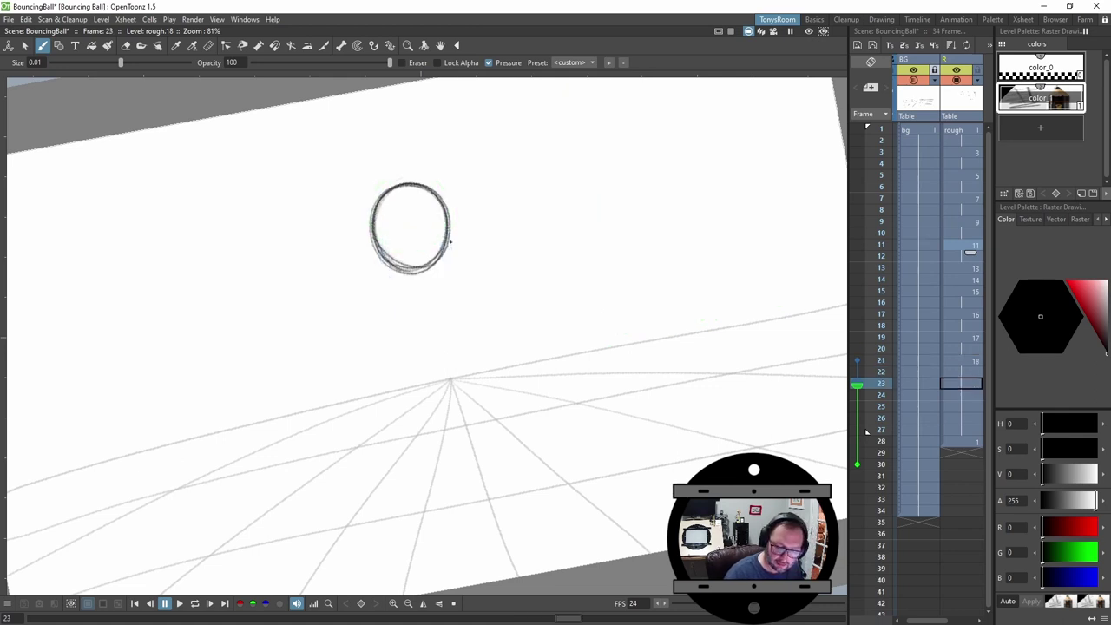
pyautogui.click(858, 465)
pyautogui.click(859, 442)
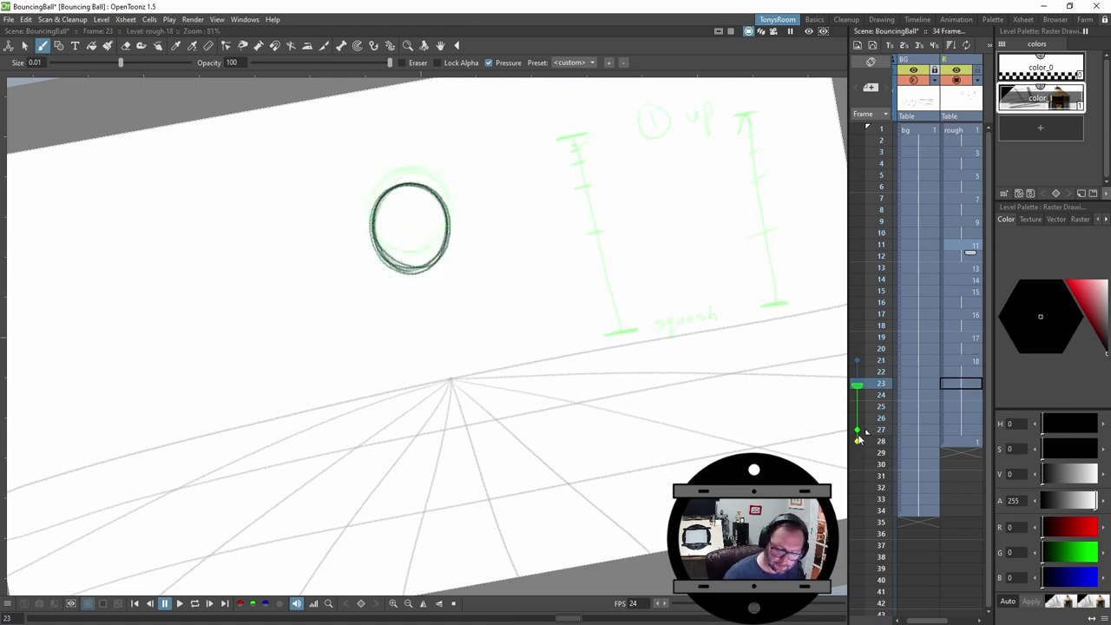
pyautogui.click(859, 431)
pyautogui.moveTo(415, 181)
pyautogui.mouseDown()
pyautogui.moveTo(383, 187)
pyautogui.moveTo(433, 247)
pyautogui.moveTo(396, 185)
pyautogui.moveTo(432, 251)
pyautogui.moveTo(409, 171)
pyautogui.moveTo(411, 255)
pyautogui.moveTo(417, 180)
pyautogui.moveTo(413, 258)
pyautogui.moveTo(407, 178)
pyautogui.moveTo(421, 259)
pyautogui.moveTo(400, 179)
pyautogui.moveTo(440, 237)
pyautogui.moveTo(376, 193)
pyautogui.moveTo(445, 207)
pyautogui.moveTo(382, 245)
pyautogui.moveTo(393, 179)
pyautogui.mouseUp()
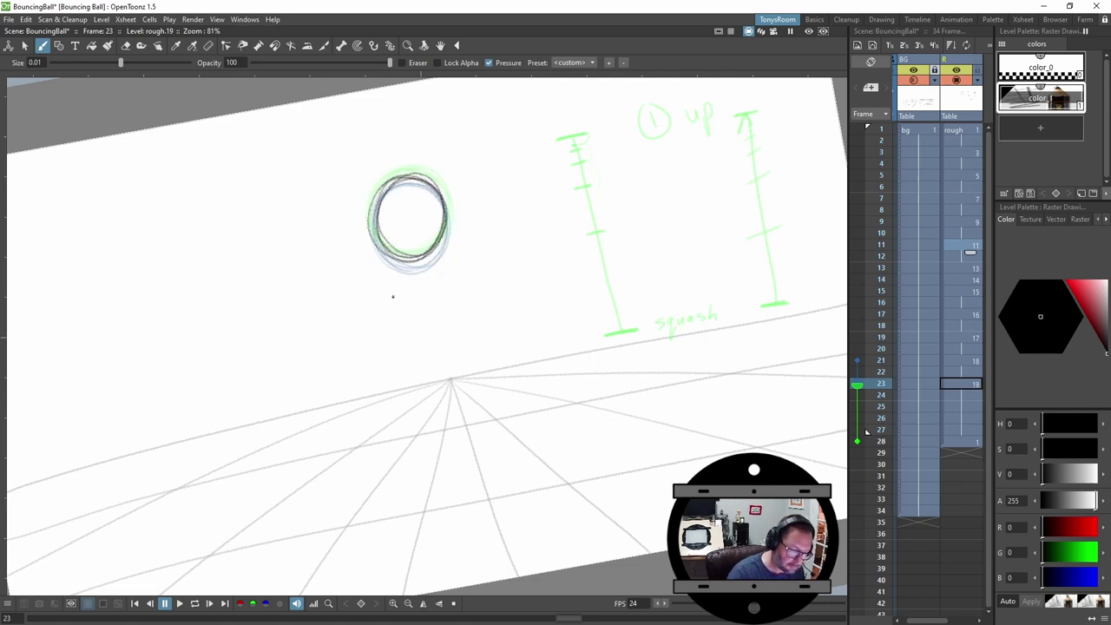
# Sketch the ball at frame 25 just below its top position, with frame 28 ghosted as the upper reference.
pyautogui.press('.')
pyautogui.press('.')
pyautogui.click(857, 466)
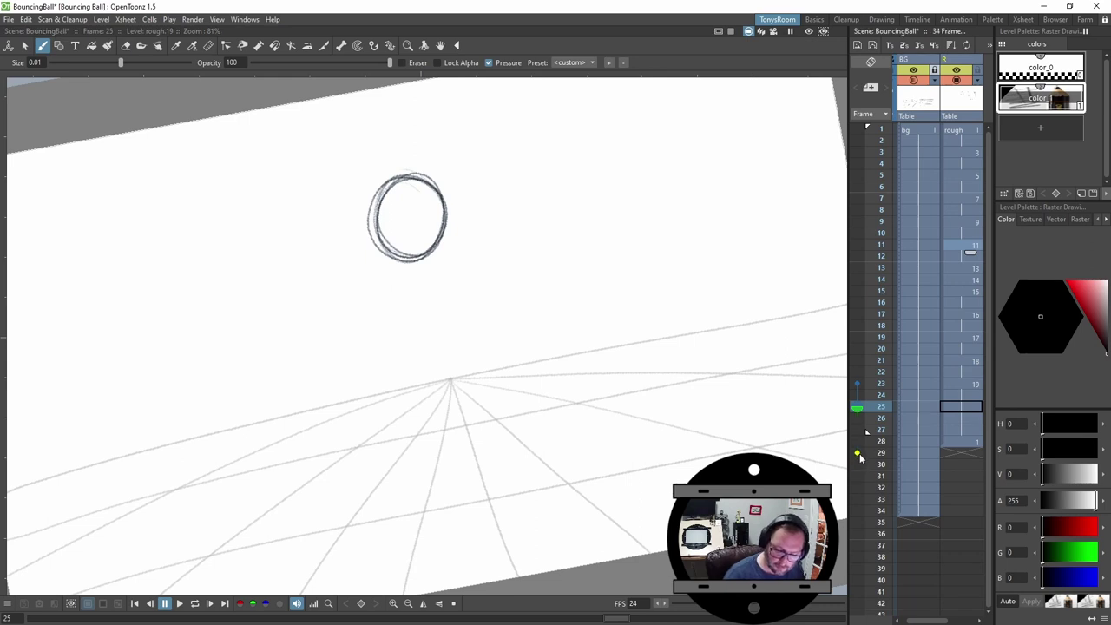
pyautogui.click(857, 442)
pyautogui.moveTo(415, 175)
pyautogui.mouseDown()
pyautogui.moveTo(398, 173)
pyautogui.moveTo(374, 228)
pyautogui.moveTo(415, 254)
pyautogui.moveTo(441, 184)
pyautogui.moveTo(389, 178)
pyautogui.moveTo(434, 251)
pyautogui.moveTo(380, 204)
pyautogui.moveTo(434, 178)
pyautogui.mouseUp()
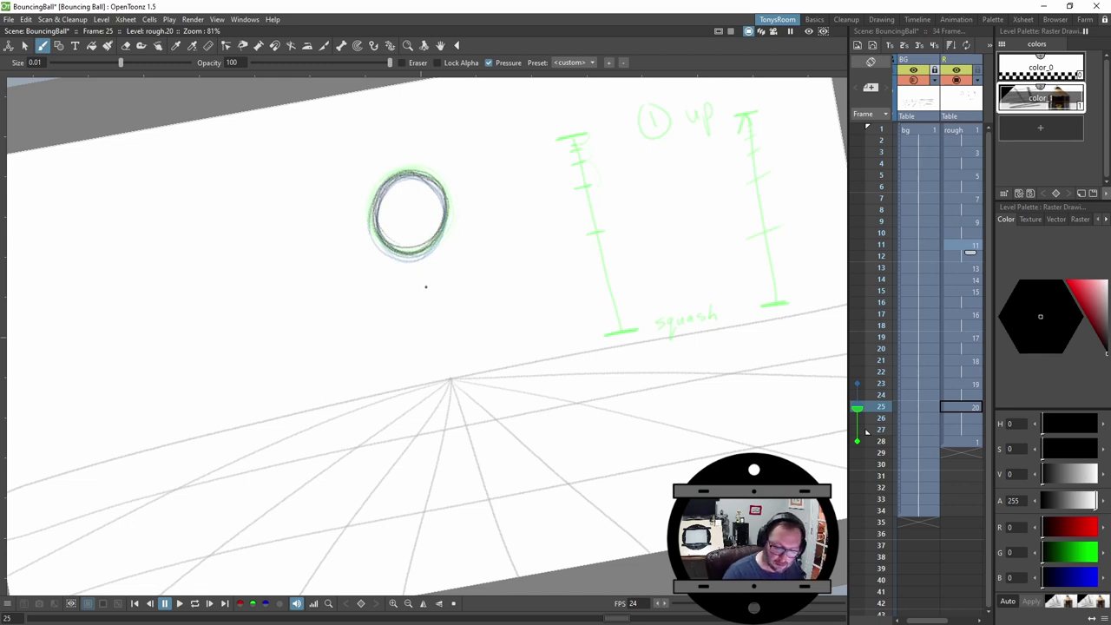
# Flip through the last rising drawings and remove one held frame so the closing drawing 1 falls on frame 27.
pyautogui.click(866, 430)
pyautogui.press(',')
pyautogui.press(',')
pyautogui.press('.')
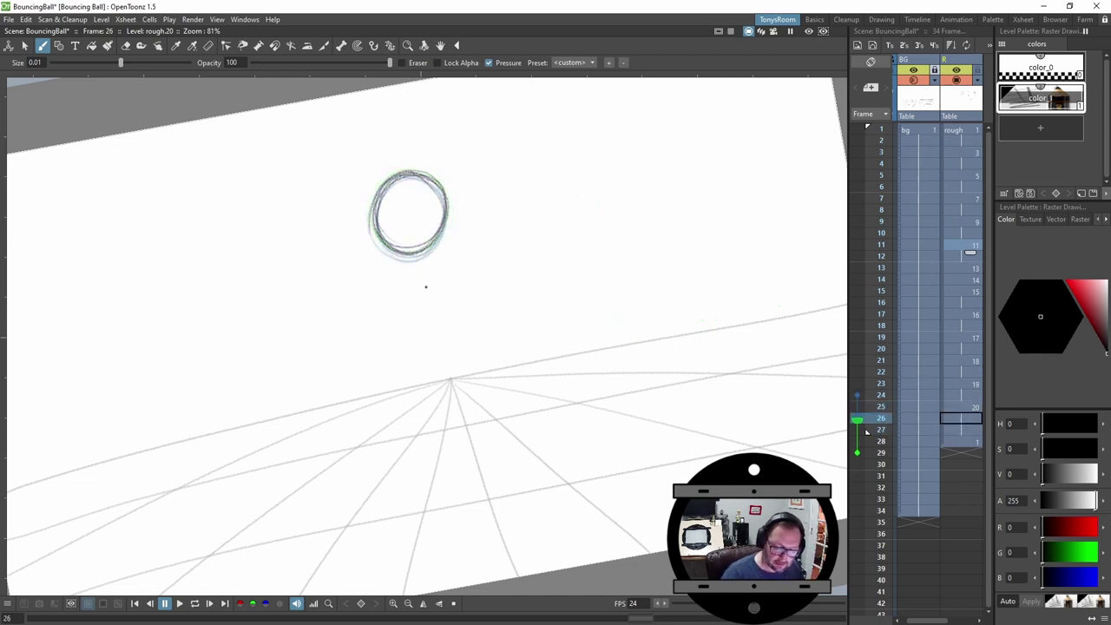
pyautogui.press(',')
pyautogui.press('Down')
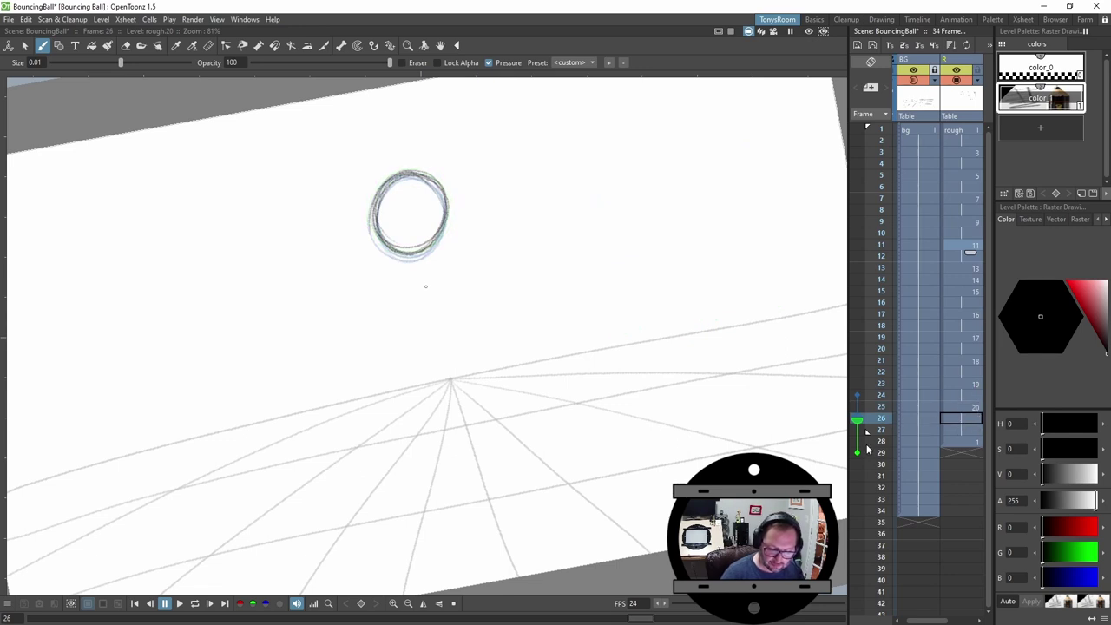
pyautogui.press('Delete')
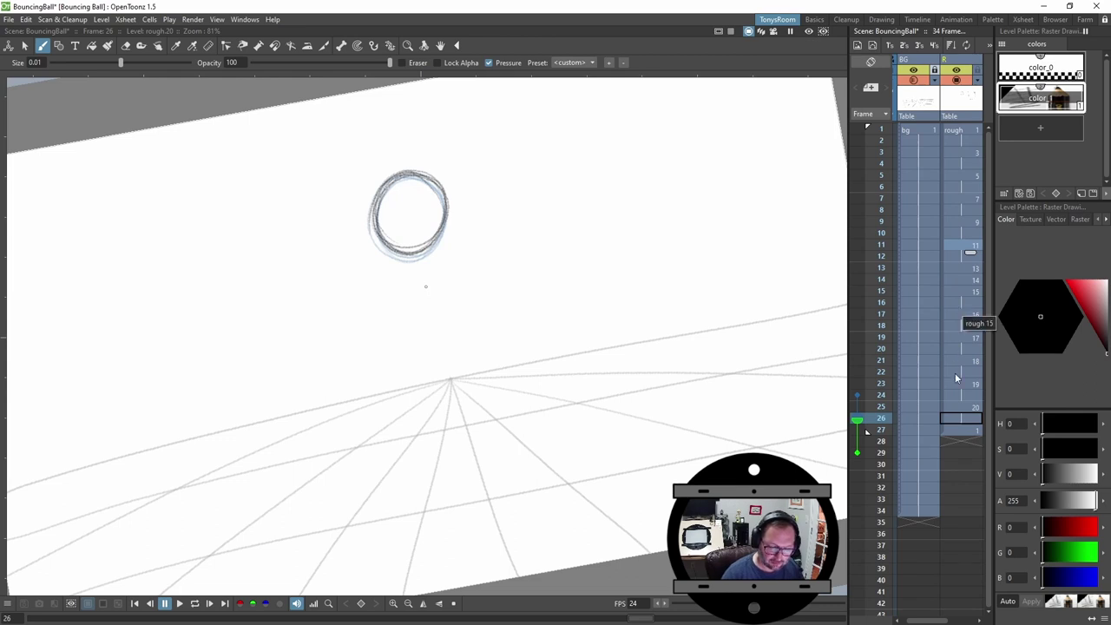
# Enter drawings 3, 5 and 7 after the closing drawing 1 in the rough column and expose these four drawings on twos.
pyautogui.click(969, 406)
pyautogui.press('Down')
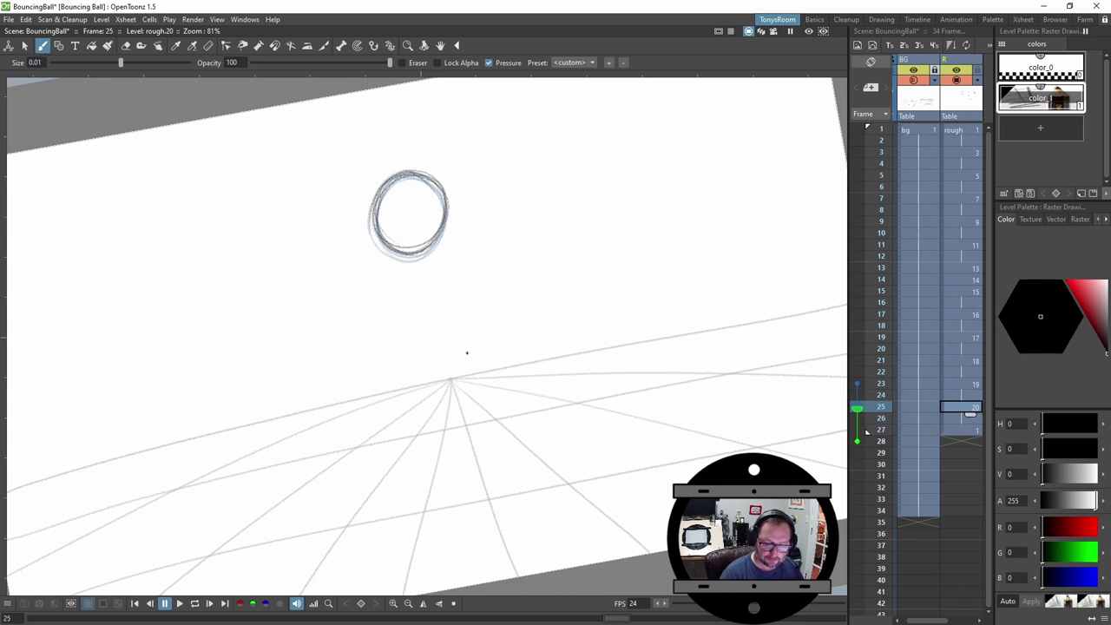
pyautogui.click(970, 442)
pyautogui.doubleClick(970, 444)
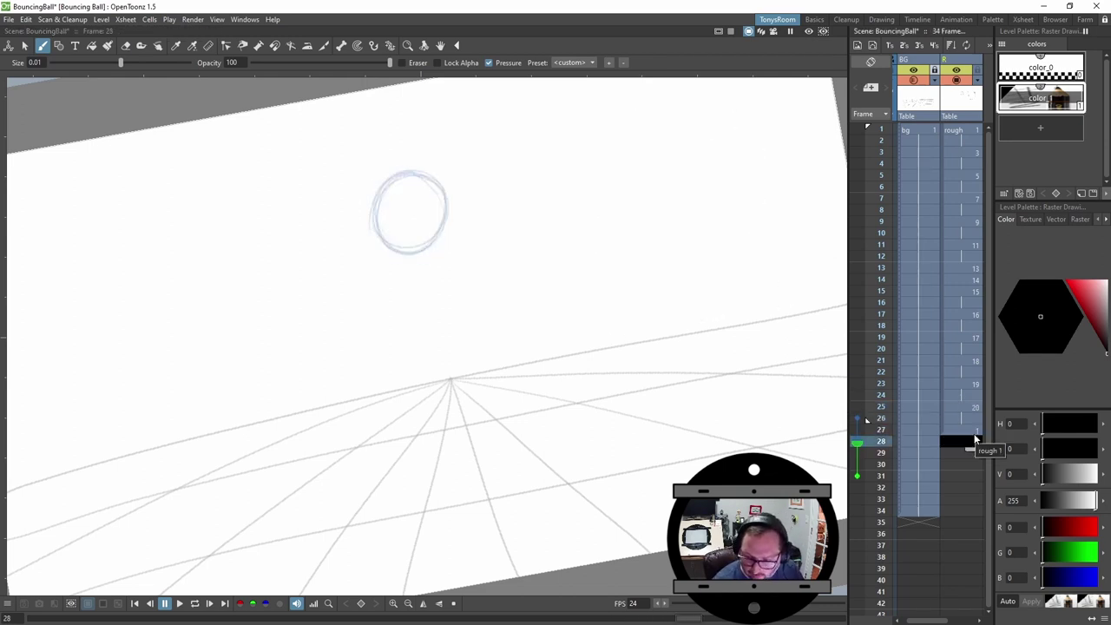
pyautogui.write('1')
pyautogui.press('Return')
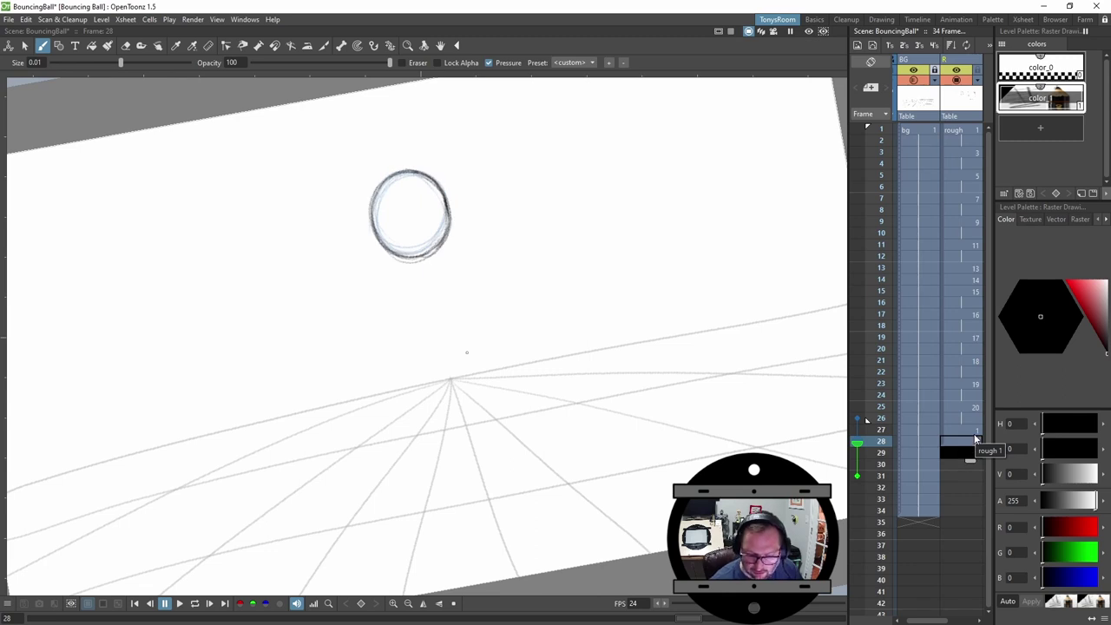
pyautogui.press('Return')
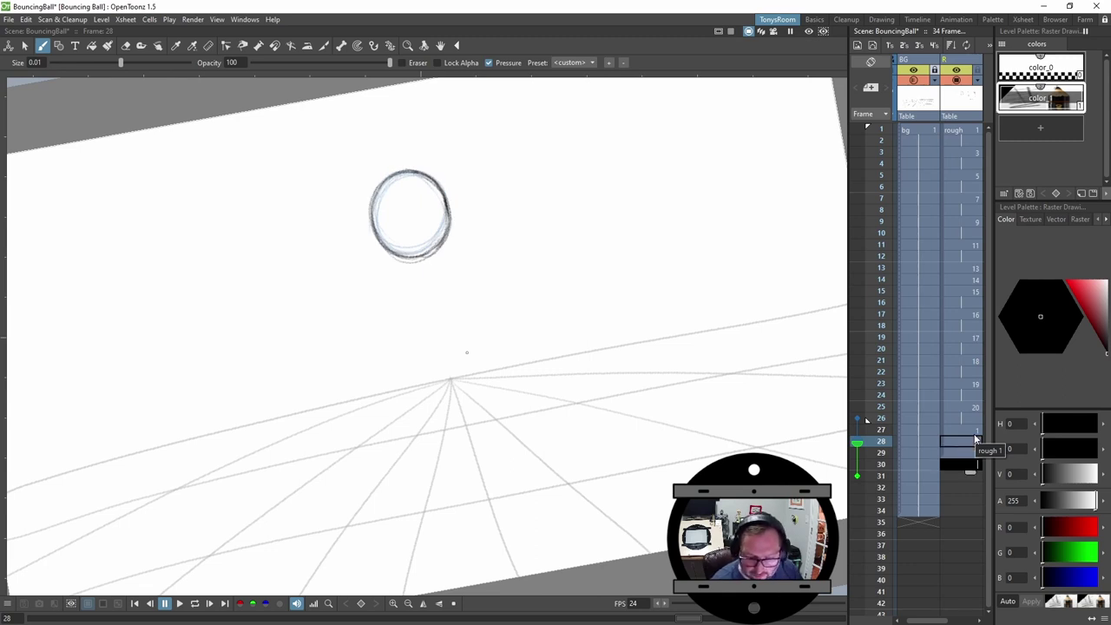
pyautogui.write('7')
pyautogui.press('Return')
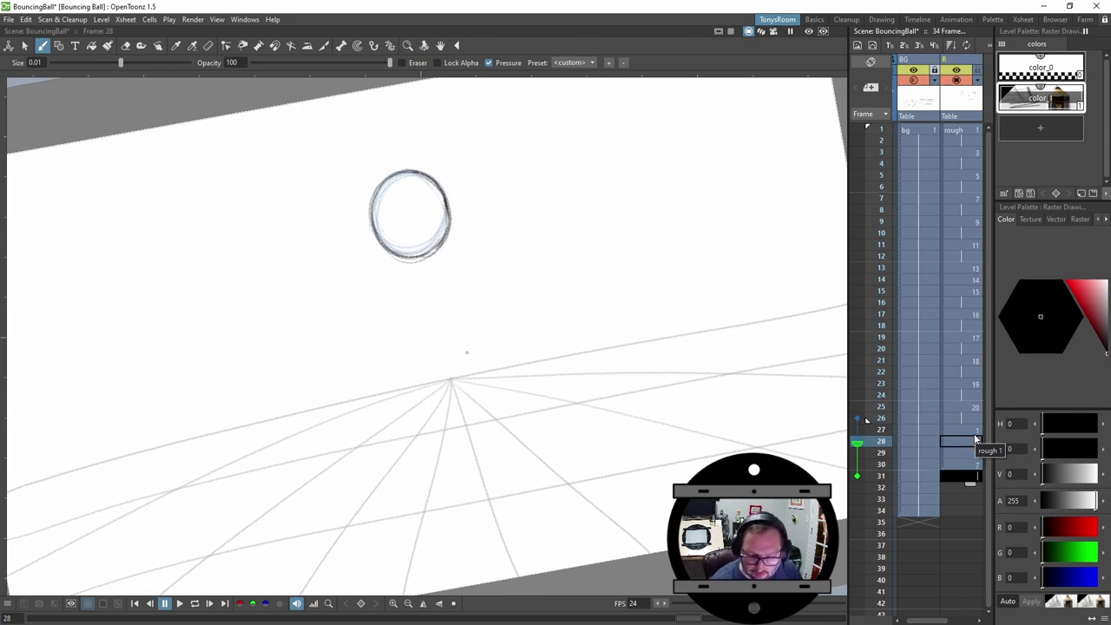
pyautogui.click(972, 466)
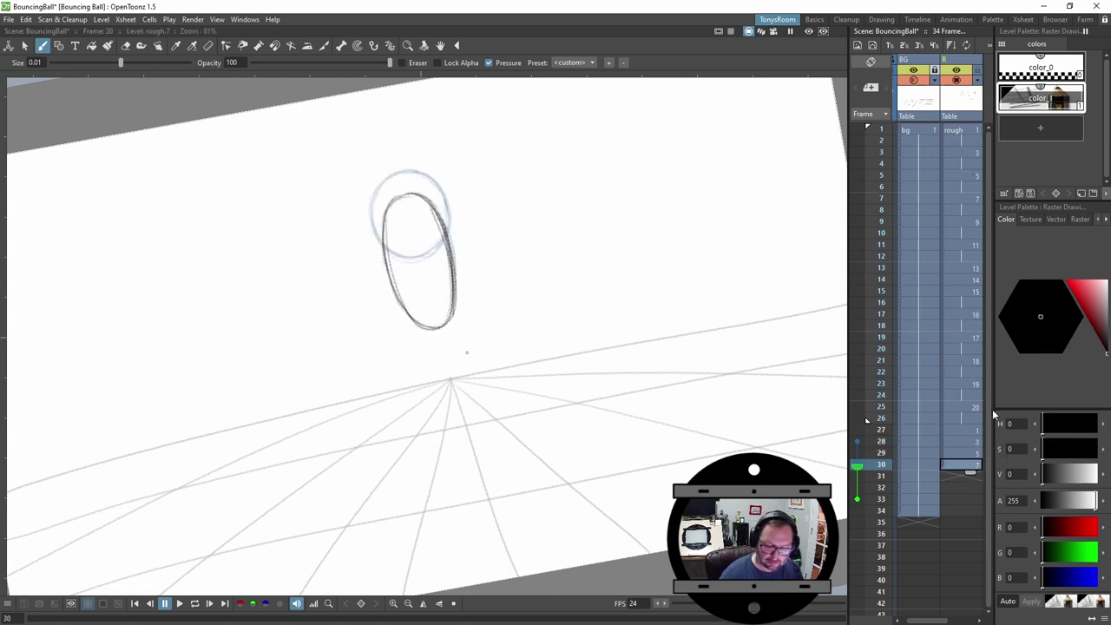
pyautogui.click(971, 154)
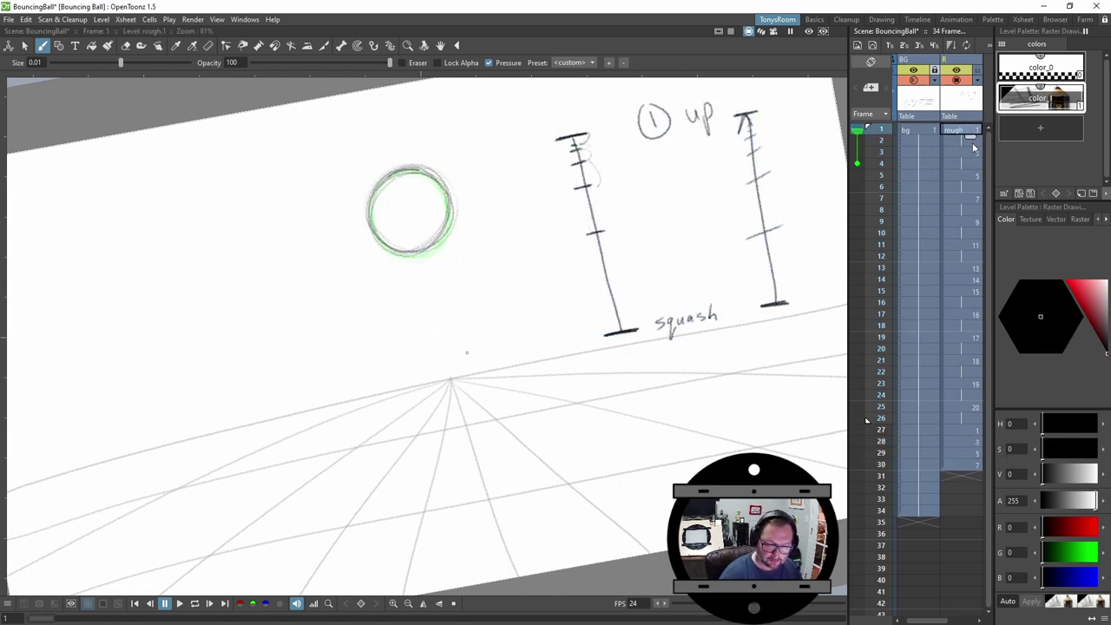
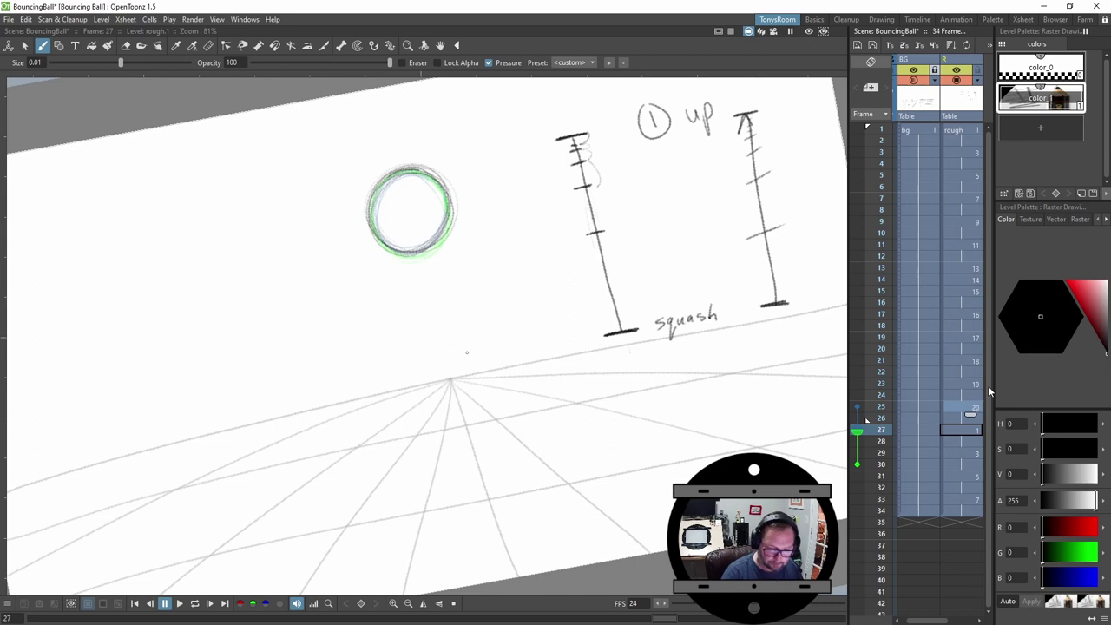
# Step through the rough drawings around frames 21 to 27 to examine how the ball settles at the top.
pyautogui.click(956, 131)
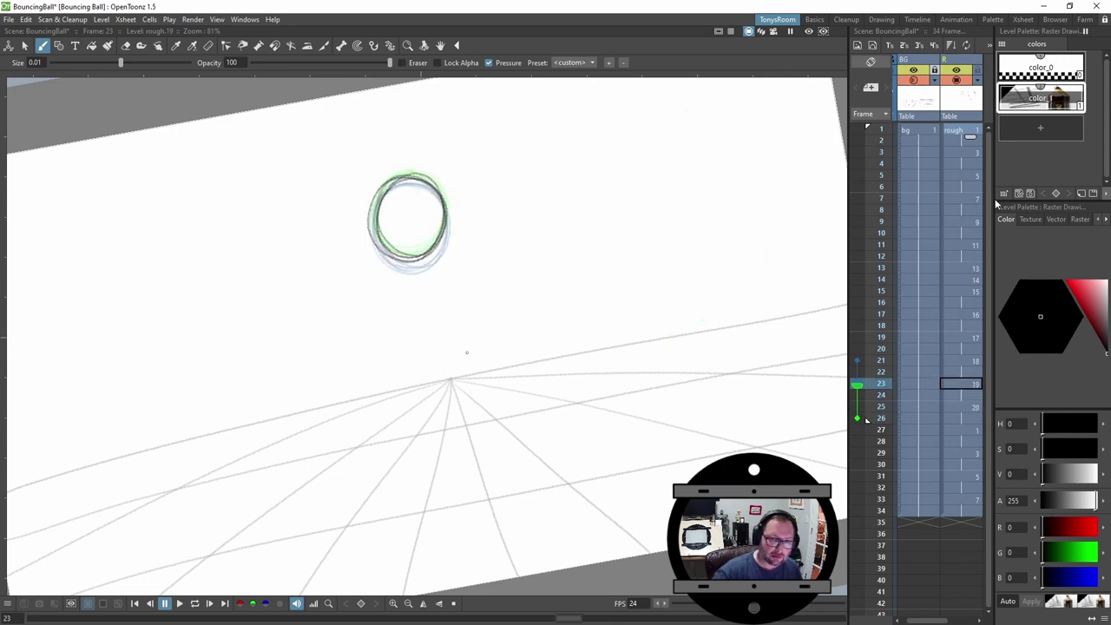
pyautogui.press(',')
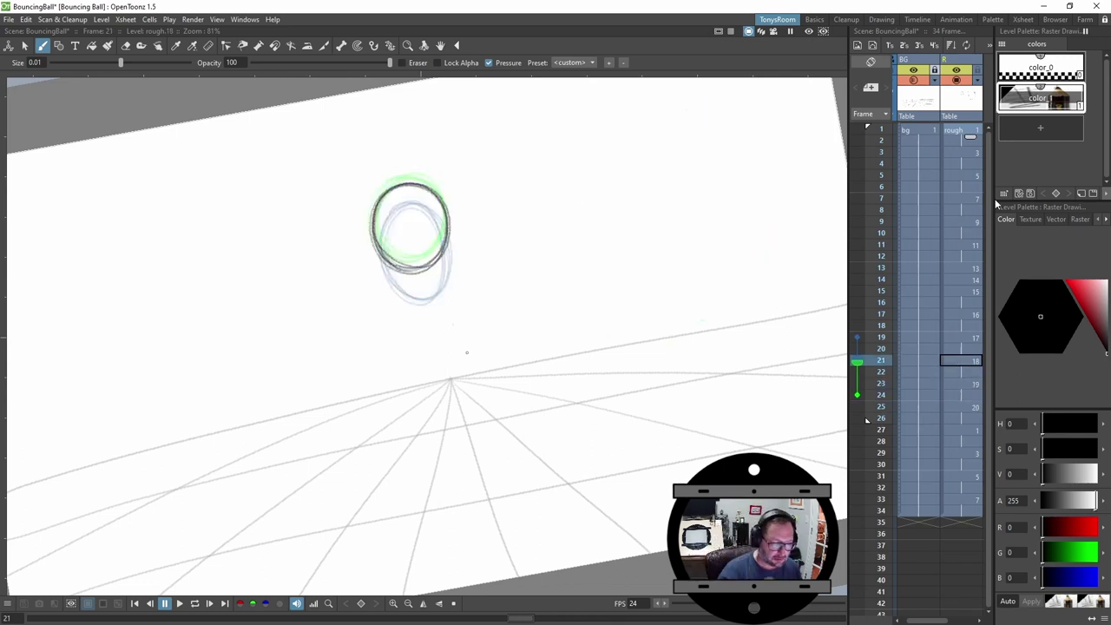
pyautogui.press('Down')
pyautogui.press('Down')
pyautogui.press('Down')
pyautogui.press('Down')
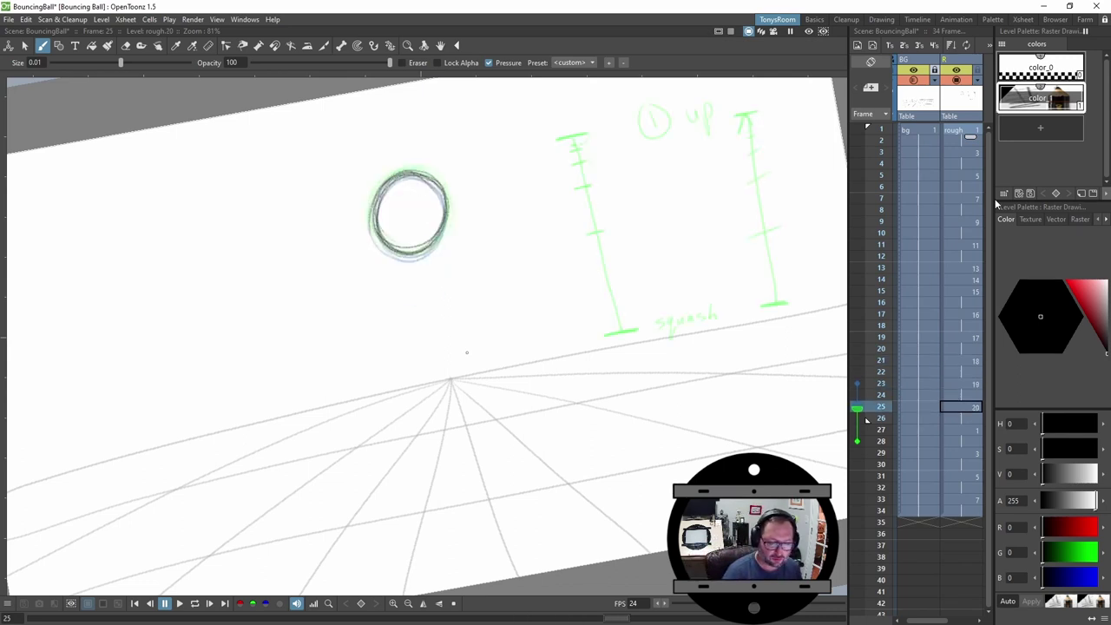
pyautogui.press('Down')
pyautogui.press('Down')
pyautogui.press('Up')
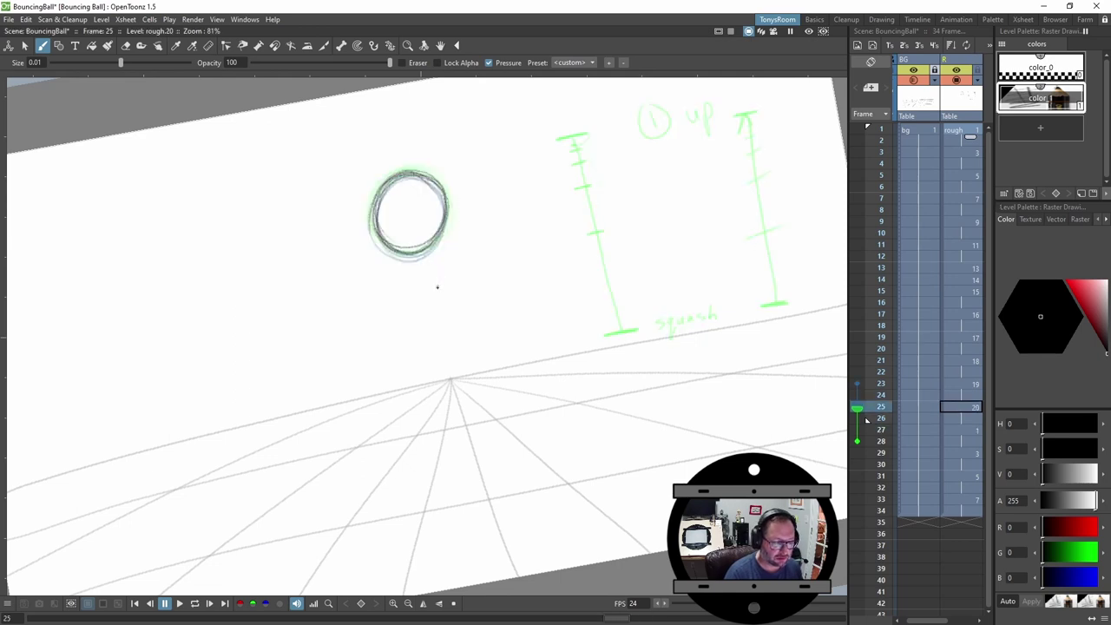
# Erase the ball of drawing 1 at frame 27 and redraw it slightly wider and flatter, keeping the spacing charts.
pyautogui.press('Down')
pyautogui.press('a')
pyautogui.moveTo(412, 168)
pyautogui.mouseDown()
pyautogui.moveTo(358, 211)
pyautogui.moveTo(346, 238)
pyautogui.moveTo(433, 161)
pyautogui.moveTo(377, 261)
pyautogui.moveTo(389, 265)
pyautogui.moveTo(461, 213)
pyautogui.mouseUp()
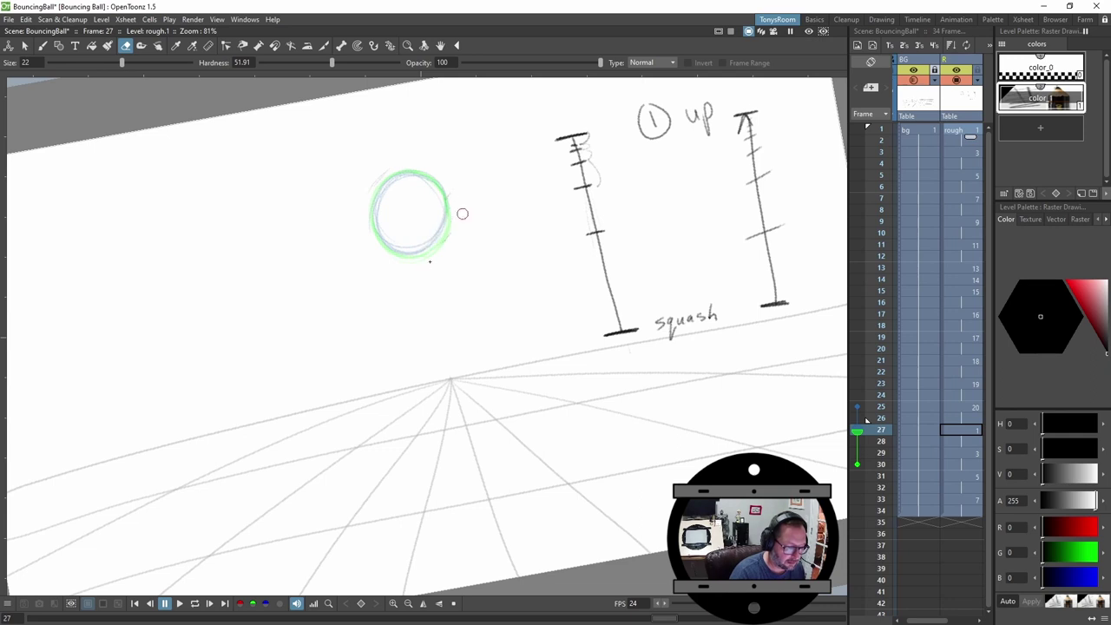
pyautogui.press('b')
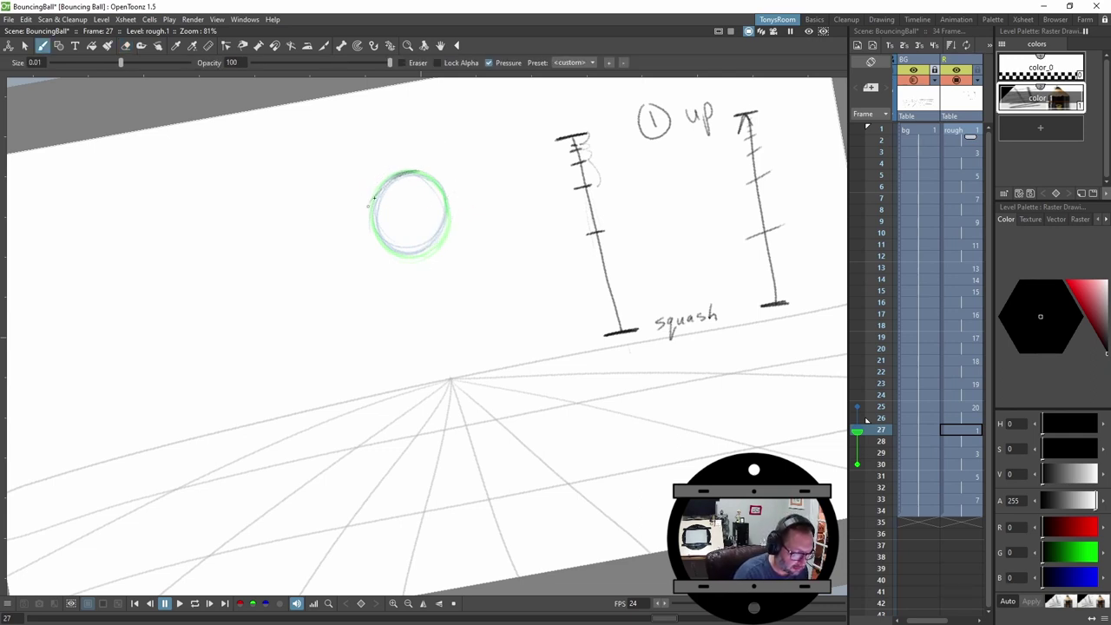
pyautogui.moveTo(373, 198)
pyautogui.mouseDown()
pyautogui.moveTo(365, 227)
pyautogui.moveTo(367, 218)
pyautogui.moveTo(398, 245)
pyautogui.moveTo(371, 224)
pyautogui.moveTo(429, 242)
pyautogui.moveTo(387, 242)
pyautogui.moveTo(455, 224)
pyautogui.mouseUp()
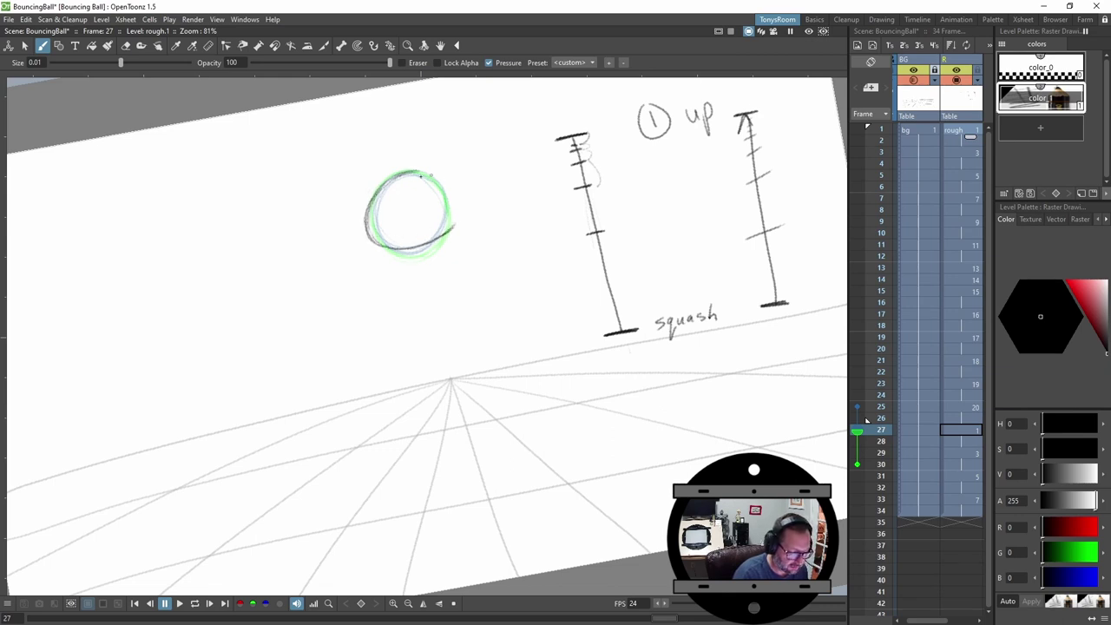
pyautogui.moveTo(409, 171)
pyautogui.mouseDown()
pyautogui.moveTo(444, 177)
pyautogui.moveTo(455, 192)
pyautogui.moveTo(453, 234)
pyautogui.moveTo(381, 250)
pyautogui.moveTo(376, 193)
pyautogui.moveTo(372, 236)
pyautogui.moveTo(413, 246)
pyautogui.mouseUp()
pyautogui.moveTo(450, 187)
pyautogui.mouseDown()
pyautogui.moveTo(437, 234)
pyautogui.moveTo(453, 227)
pyautogui.moveTo(440, 179)
pyautogui.moveTo(379, 186)
pyautogui.mouseUp()
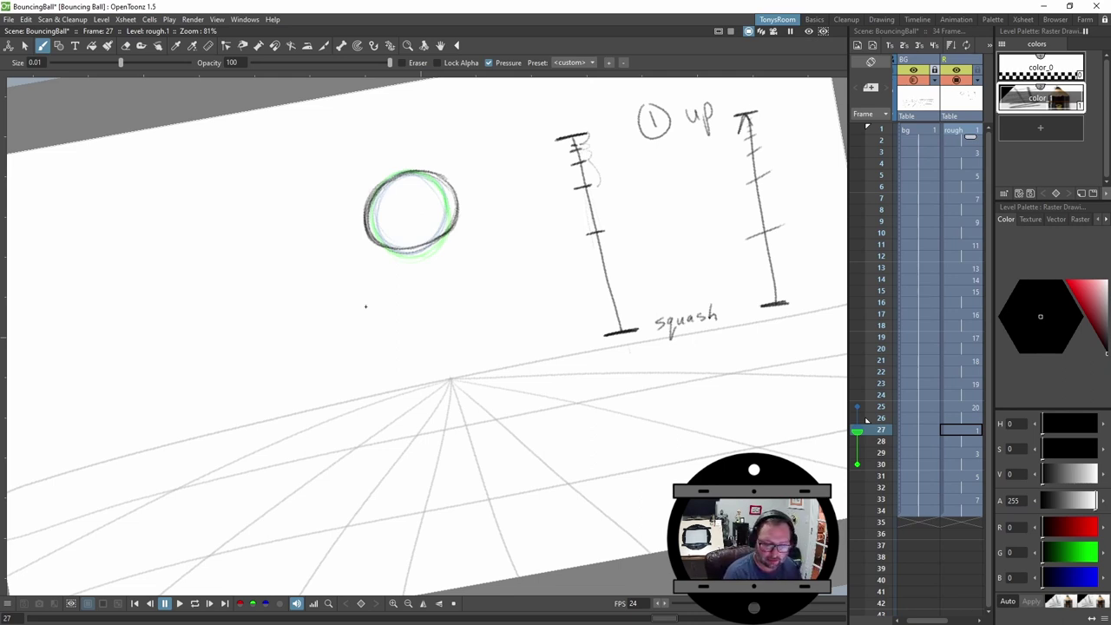
# Erase the entire ball from the rough drawing at frame 25.
pyautogui.press(',')
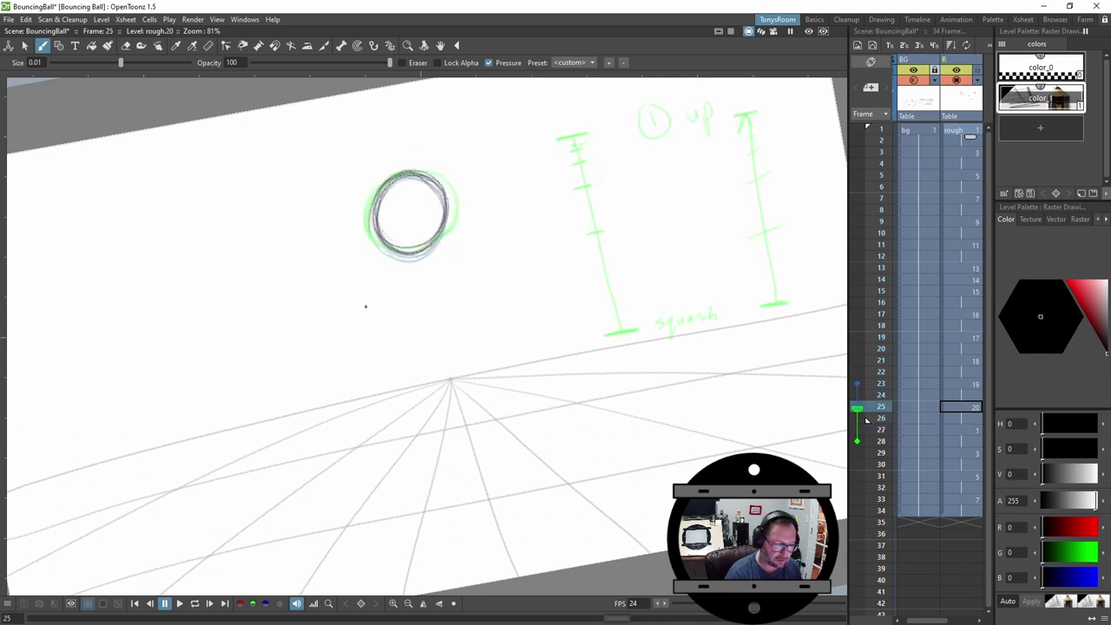
pyautogui.press('a')
pyautogui.moveTo(414, 173)
pyautogui.mouseDown()
pyautogui.moveTo(399, 176)
pyautogui.moveTo(370, 229)
pyautogui.moveTo(432, 156)
pyautogui.moveTo(409, 211)
pyautogui.mouseUp()
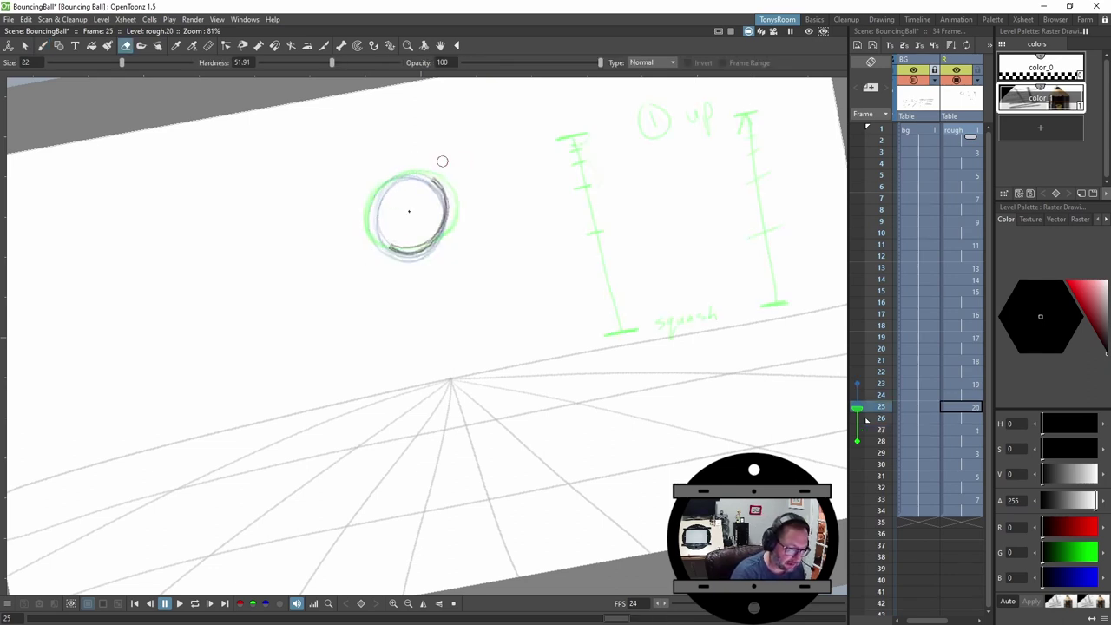
pyautogui.moveTo(442, 161)
pyautogui.mouseDown()
pyautogui.moveTo(412, 265)
pyautogui.moveTo(477, 206)
pyautogui.mouseUp()
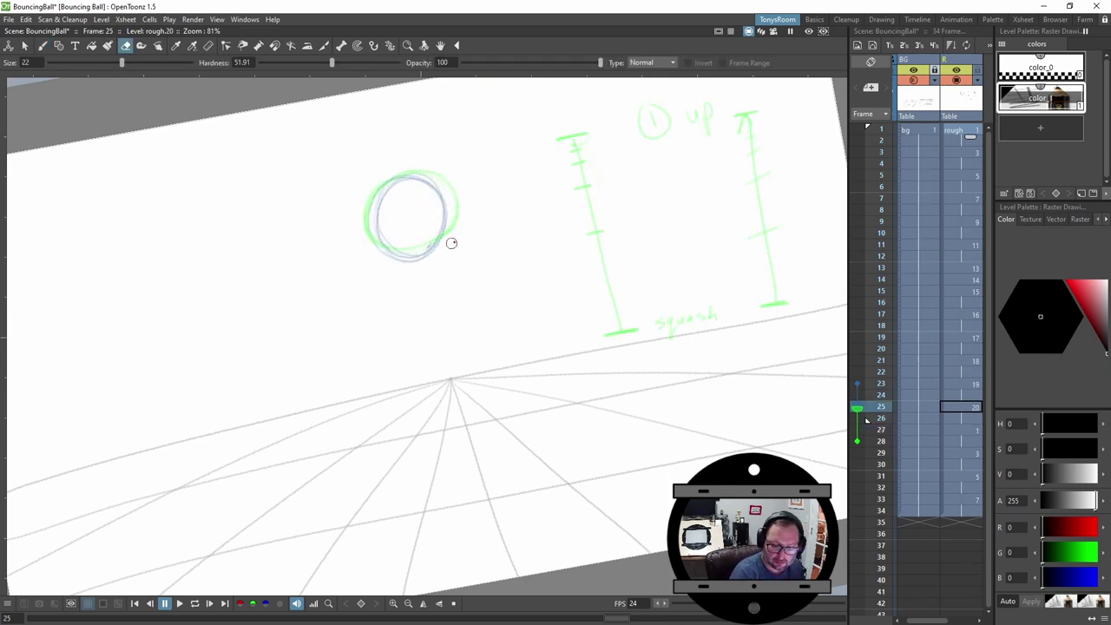
# Redraw the ball on the rough drawing at frame 25, shaped between the neighbouring onion-skinned drawings.
pyautogui.press('b')
pyautogui.press(',')
pyautogui.press('.')
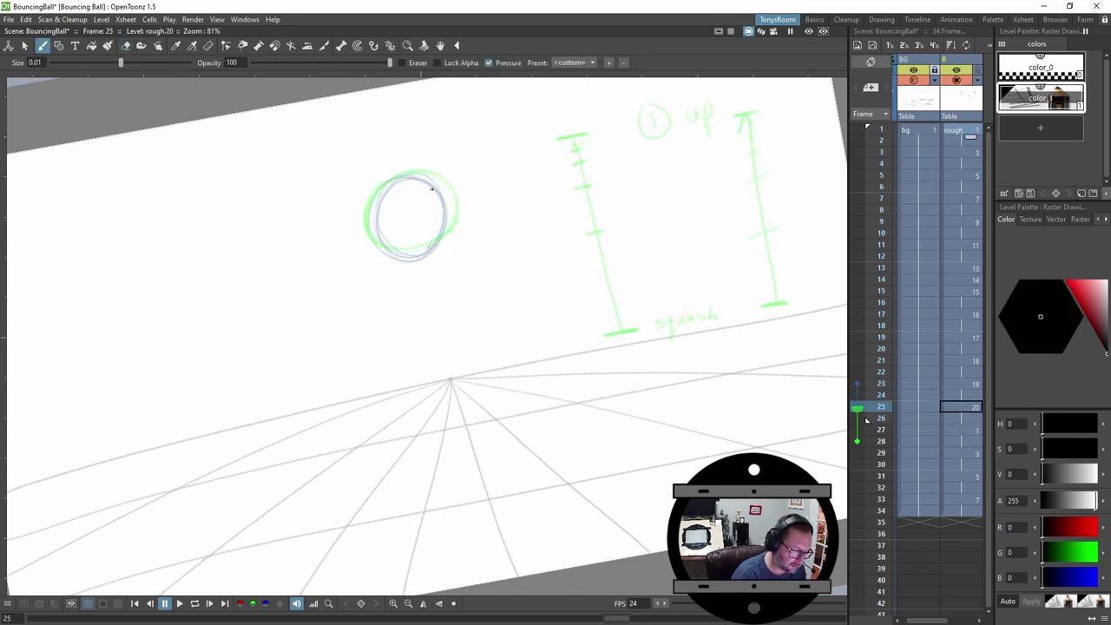
pyautogui.moveTo(415, 176)
pyautogui.mouseDown()
pyautogui.moveTo(387, 185)
pyautogui.moveTo(372, 231)
pyautogui.moveTo(383, 186)
pyautogui.moveTo(371, 239)
pyautogui.moveTo(380, 195)
pyautogui.moveTo(382, 254)
pyautogui.moveTo(447, 238)
pyautogui.moveTo(453, 196)
pyautogui.moveTo(450, 229)
pyautogui.moveTo(445, 188)
pyautogui.moveTo(415, 175)
pyautogui.moveTo(382, 189)
pyautogui.moveTo(436, 181)
pyautogui.moveTo(374, 236)
pyautogui.moveTo(380, 249)
pyautogui.mouseUp()
pyautogui.press('a')
pyautogui.moveTo(383, 193)
pyautogui.mouseDown()
pyautogui.moveTo(390, 252)
pyautogui.moveTo(377, 233)
pyautogui.mouseUp()
pyautogui.press('b')
pyautogui.moveTo(387, 184)
pyautogui.mouseDown()
pyautogui.moveTo(375, 249)
pyautogui.moveTo(434, 248)
pyautogui.moveTo(451, 204)
pyautogui.mouseUp()
# Flip back through the rough drawings and play the loop to check how the ball settles at the top.
pyautogui.press('s')
pyautogui.press('.')
pyautogui.press('.')
pyautogui.press('.')
pyautogui.press(',')
pyautogui.press(',')
pyautogui.press(',')
pyautogui.press(',')
pyautogui.press(',')
pyautogui.press(',')
pyautogui.press(',')
pyautogui.press(',')
pyautogui.press(',')
pyautogui.press('l')
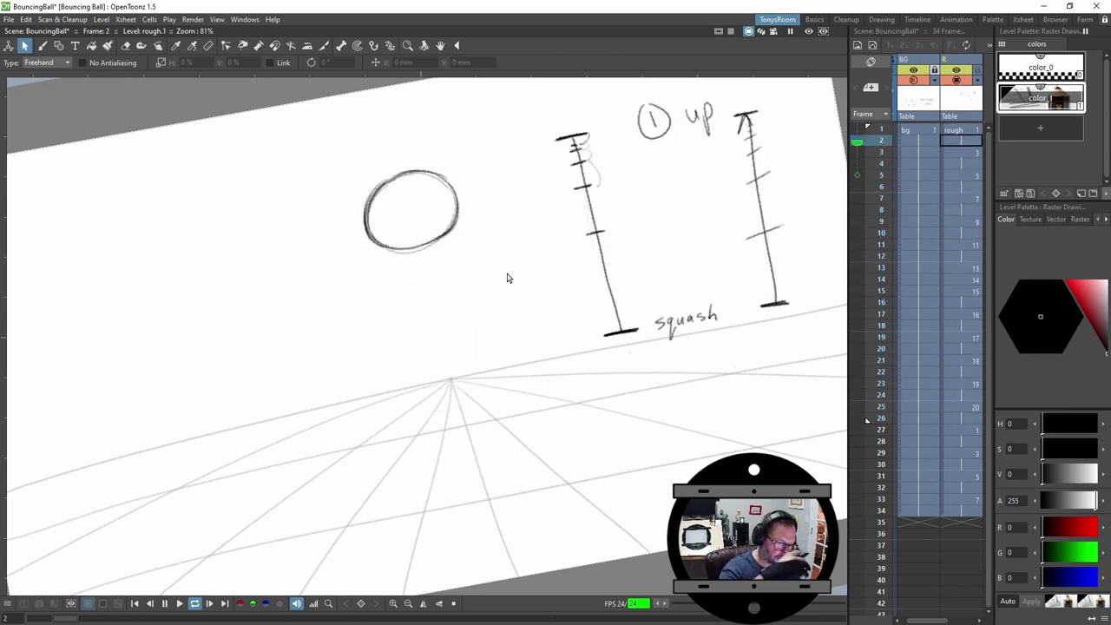
pyautogui.press('l')
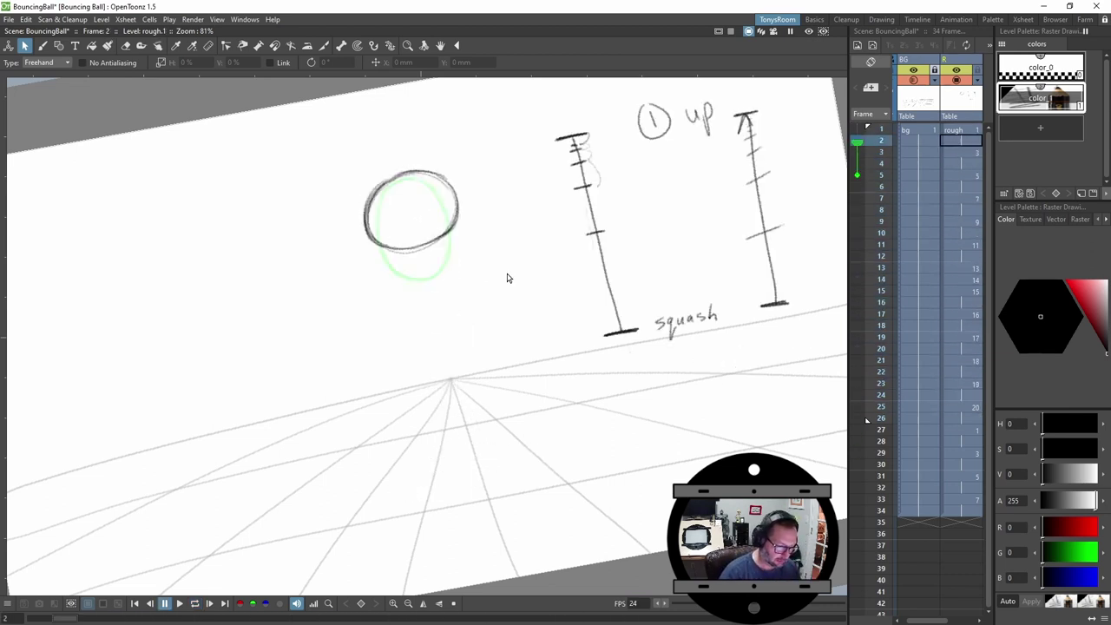
# Flip between the rough drawings at frames 1 to 5 to examine the ball's spacing as it starts to fall.
pyautogui.press('.')
pyautogui.press(',')
pyautogui.press('.')
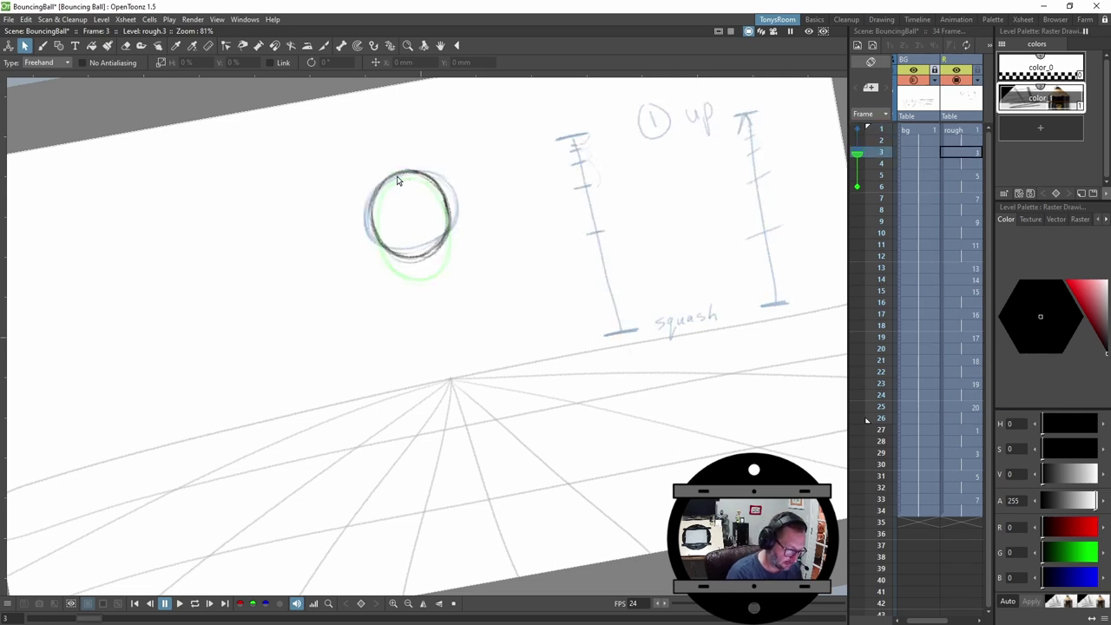
pyautogui.press(',')
pyautogui.press(',')
pyautogui.press('.')
pyautogui.press('.')
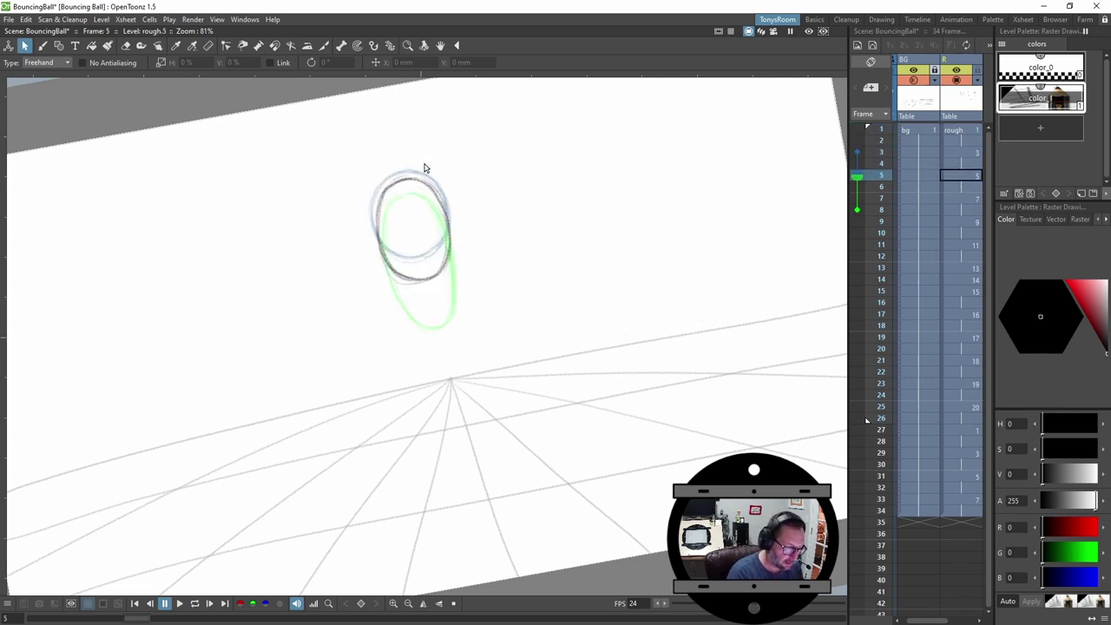
pyautogui.press(',')
pyautogui.press(',')
pyautogui.press('.')
# Redraw the upper outline of the ball in drawing 5 at frame 5 with a rounder curve.
pyautogui.press('b')
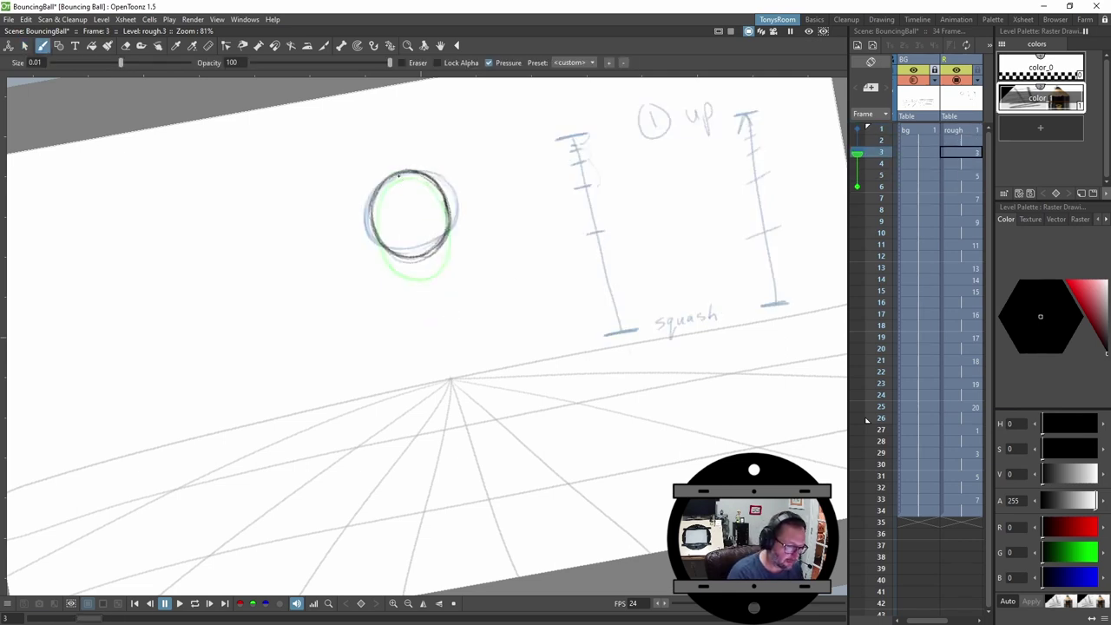
pyautogui.press('.')
pyautogui.press('.')
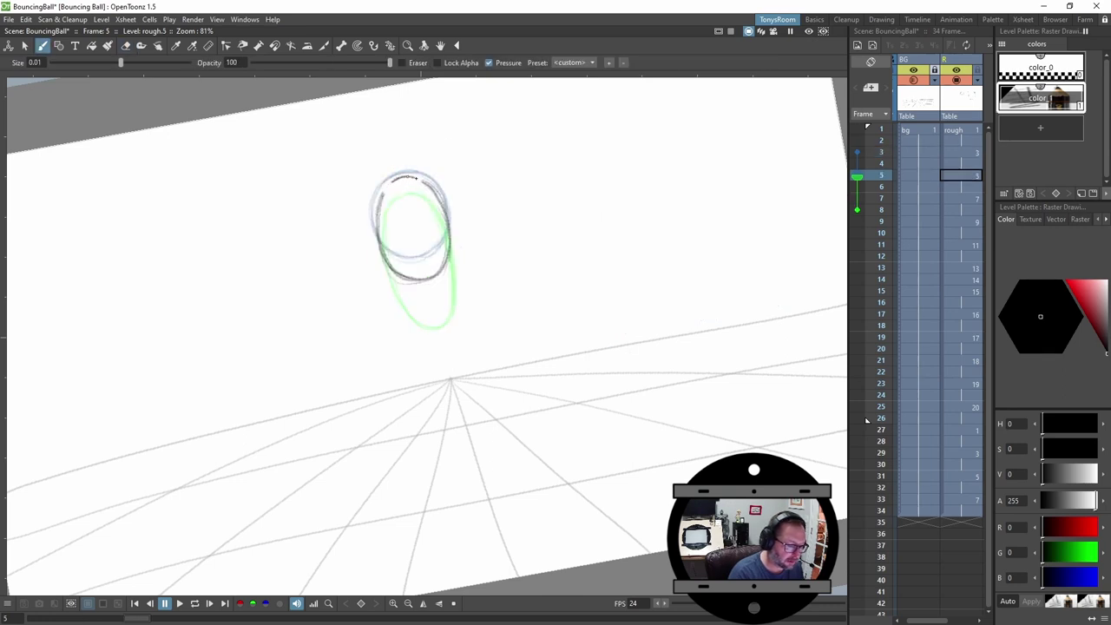
pyautogui.moveTo(389, 179); pyautogui.dragTo(378, 206)
# Select the ball of drawing 7 at frame 7 and move it slightly higher.
pyautogui.press('.')
pyautogui.press('s')
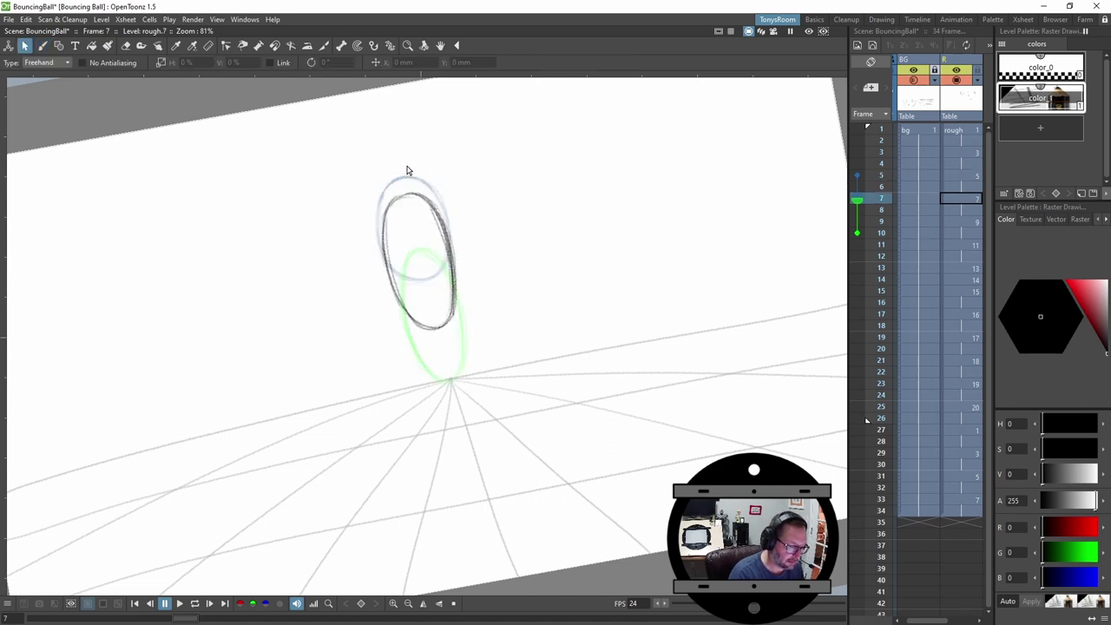
pyautogui.moveTo(408, 179)
pyautogui.mouseDown()
pyautogui.moveTo(447, 211)
pyautogui.moveTo(417, 169)
pyautogui.mouseUp()
pyautogui.click(508, 186)
# Move the stretched ball of drawing 9 at frame 9 up closer to drawing 7 and play back the motion.
pyautogui.press('.')
pyautogui.press('.')
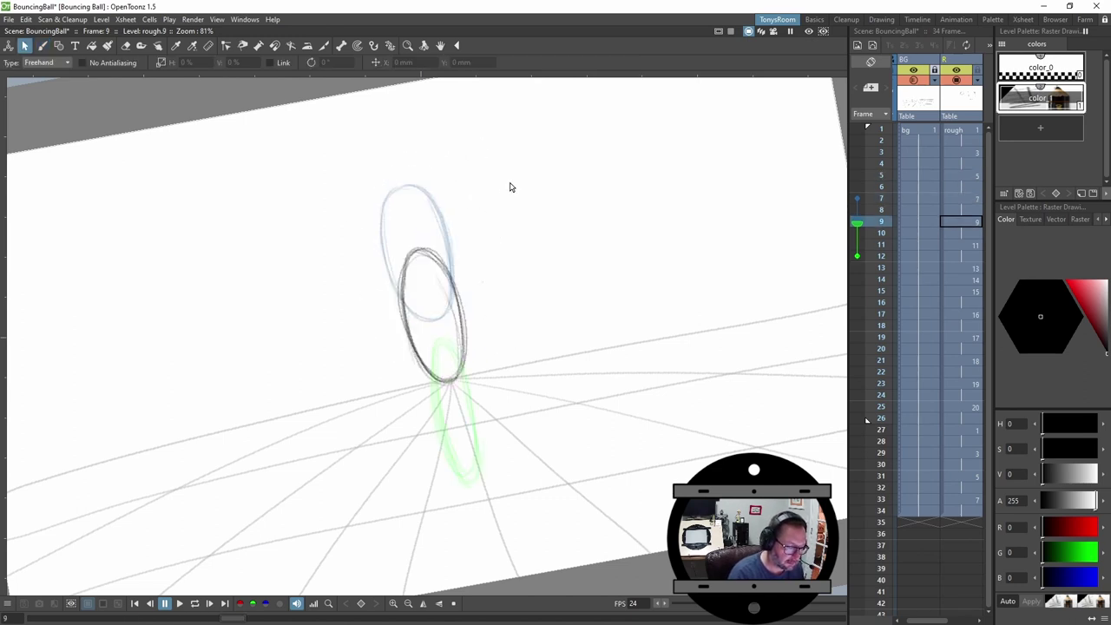
pyautogui.press(',')
pyautogui.press(',')
pyautogui.press('.')
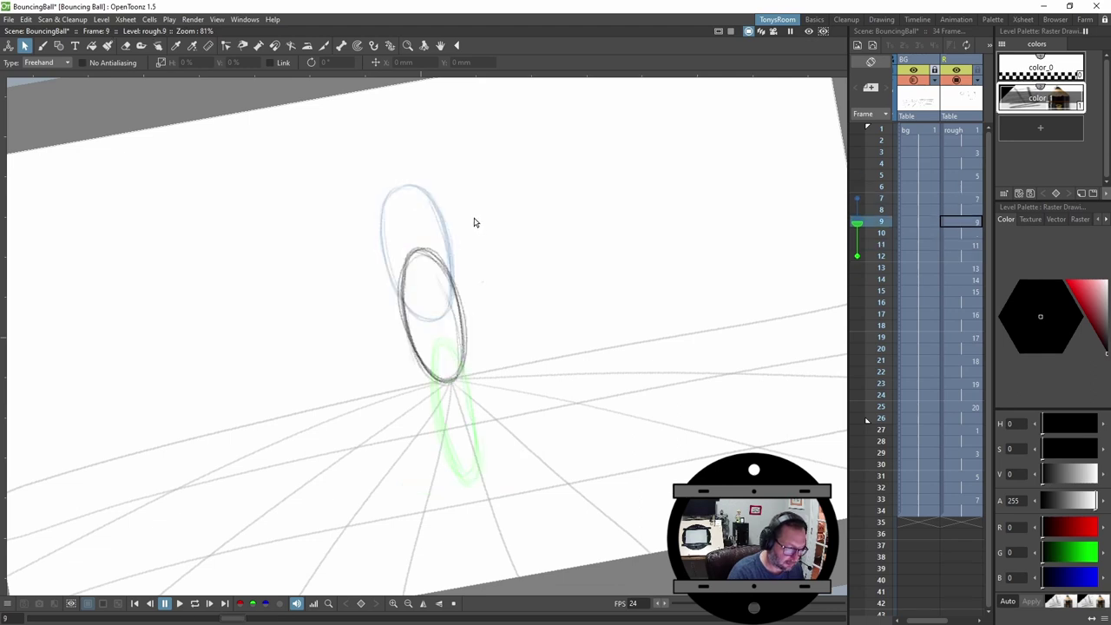
pyautogui.moveTo(416, 203)
pyautogui.mouseDown()
pyautogui.moveTo(465, 426)
pyautogui.moveTo(475, 244)
pyautogui.mouseUp()
pyautogui.moveTo(456, 304); pyautogui.dragTo(450, 280)
pyautogui.press('p')
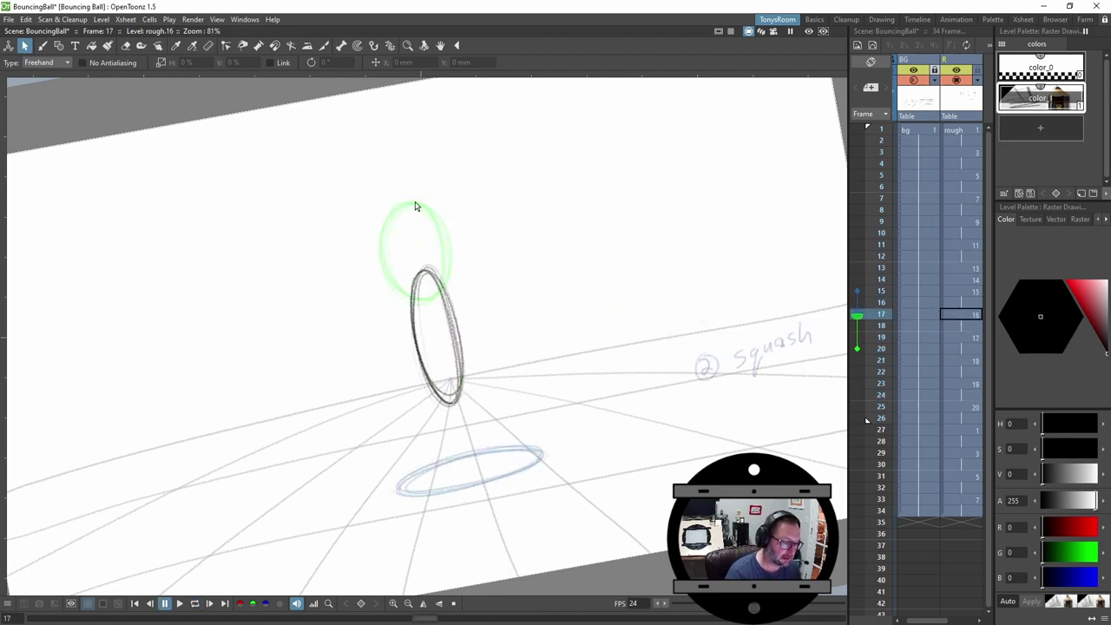
# Move the rising ball at frame 17 slightly up and stretch it vertically to 113.61%.
pyautogui.moveTo(425, 244)
pyautogui.mouseDown()
pyautogui.moveTo(391, 395)
pyautogui.moveTo(474, 283)
pyautogui.mouseUp()
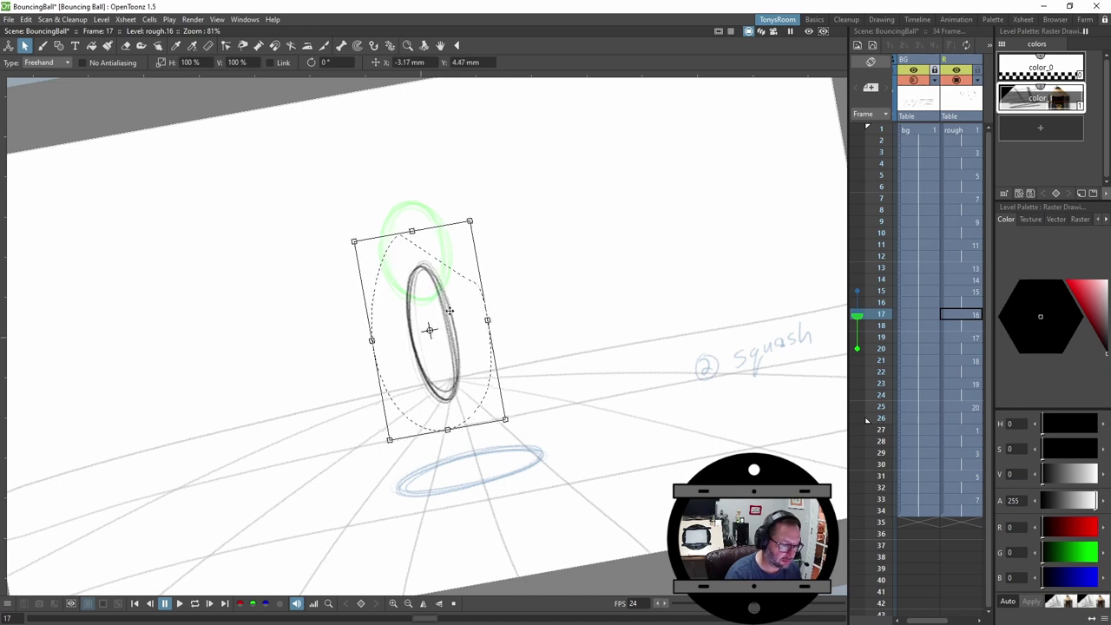
pyautogui.moveTo(448, 421); pyautogui.dragTo(452, 453)
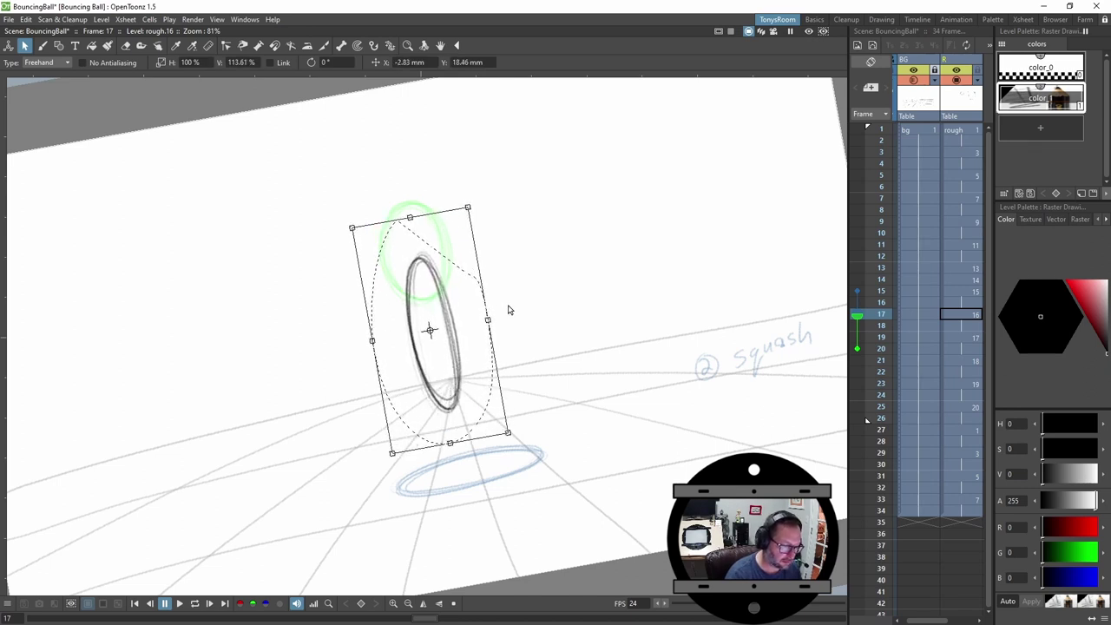
pyautogui.click(509, 300)
# Select the balls of the rough drawings at frames 19 and 21 and nudge each slightly higher.
pyautogui.press('.')
pyautogui.moveTo(450, 184)
pyautogui.mouseDown()
pyautogui.moveTo(432, 330)
pyautogui.moveTo(448, 243)
pyautogui.mouseUp()
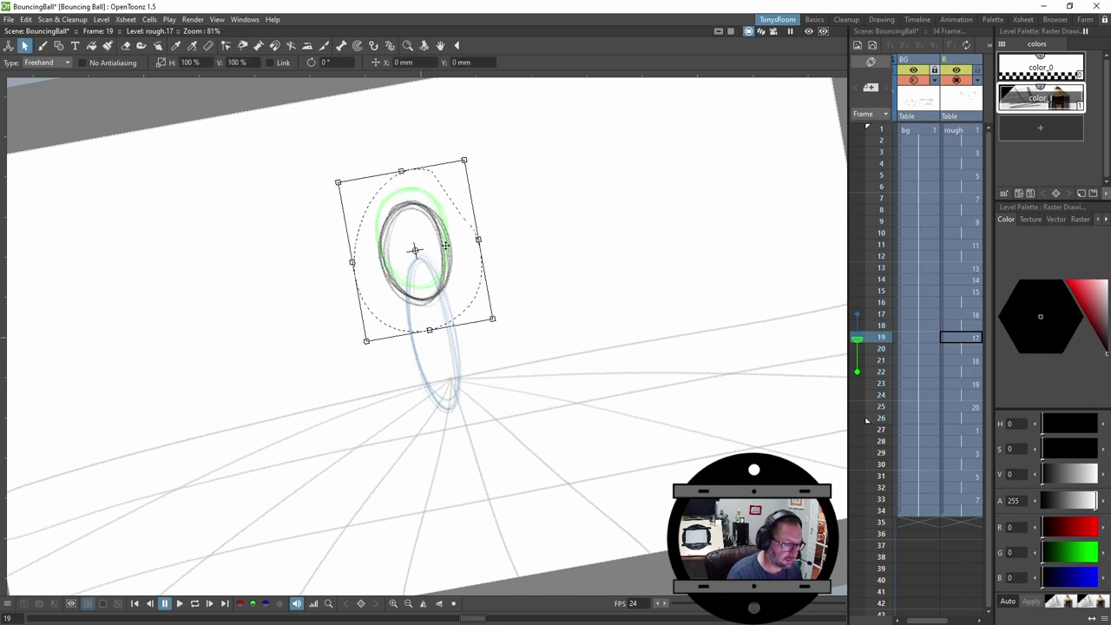
pyautogui.click(483, 210)
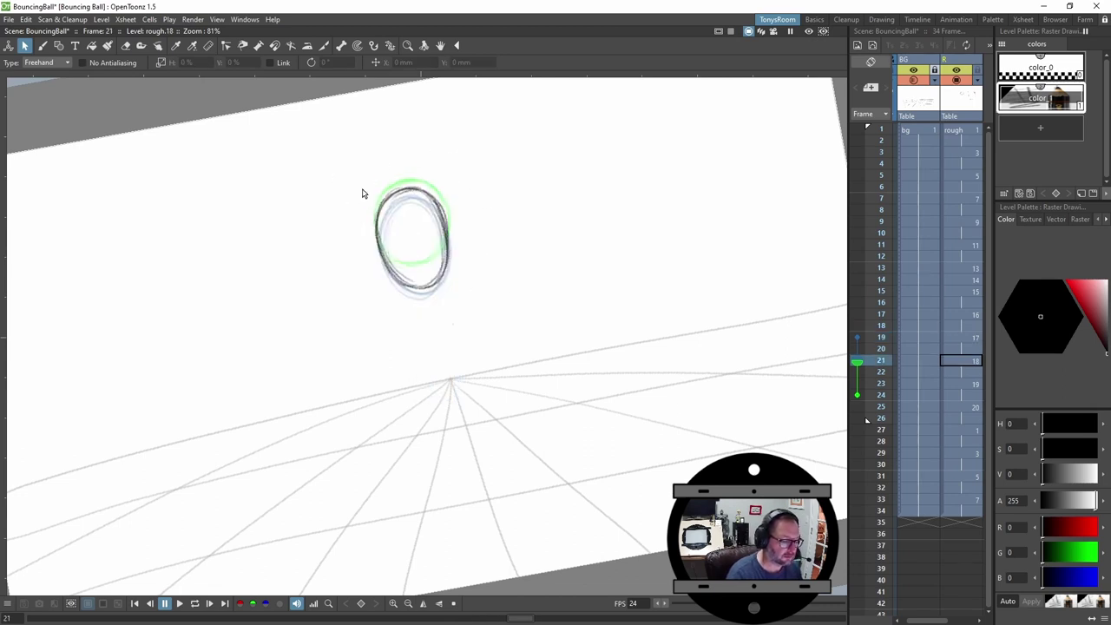
pyautogui.moveTo(362, 191); pyautogui.dragTo(365, 200)
pyautogui.press('.')
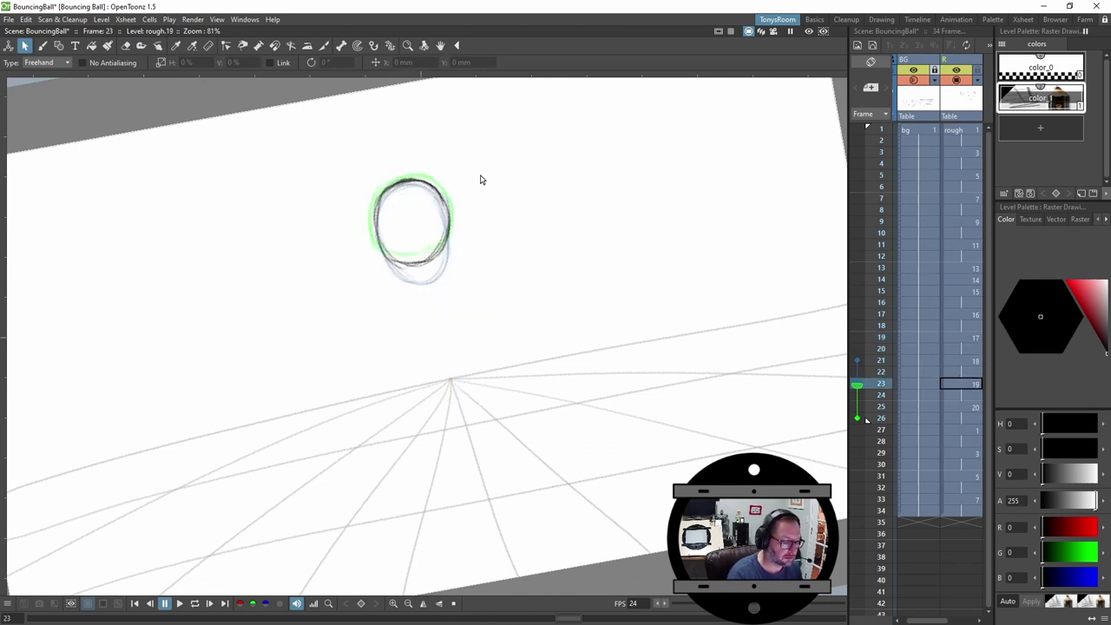
# Select the balls of the rough drawings at frames 23 and 25 and nudge each slightly higher.
pyautogui.moveTo(424, 151)
pyautogui.mouseDown()
pyautogui.moveTo(402, 159)
pyautogui.moveTo(472, 200)
pyautogui.moveTo(447, 220)
pyautogui.mouseUp()
pyautogui.press('.')
pyautogui.moveTo(380, 157)
pyautogui.mouseDown()
pyautogui.moveTo(334, 262)
pyautogui.moveTo(390, 155)
pyautogui.mouseUp()
pyautogui.moveTo(448, 218); pyautogui.dragTo(452, 214)
pyautogui.press('.')
# Compare the drawings around frame 29 and move the ball of drawing 3 slightly higher.
pyautogui.press('.')
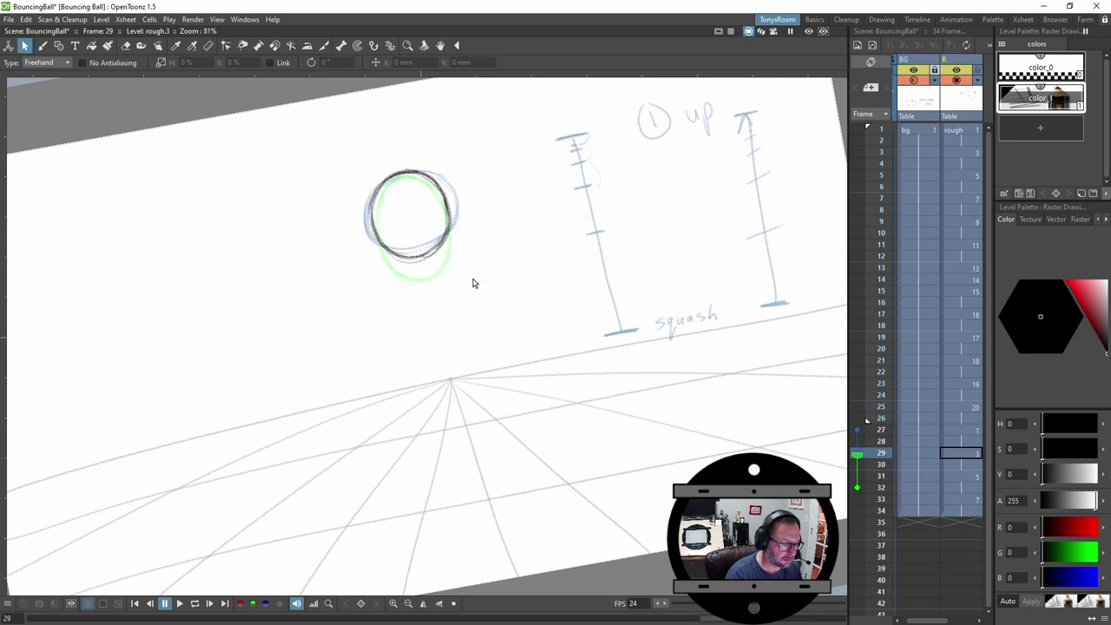
pyautogui.press('.')
pyautogui.press(',')
pyautogui.press(',')
pyautogui.press('.')
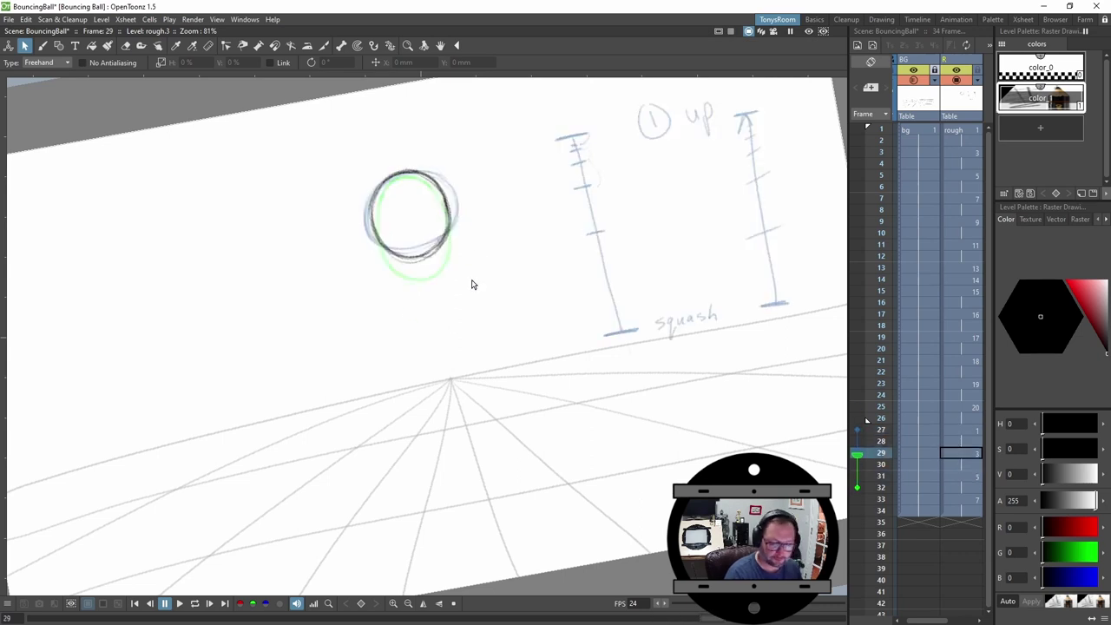
pyautogui.press(',')
pyautogui.press('.')
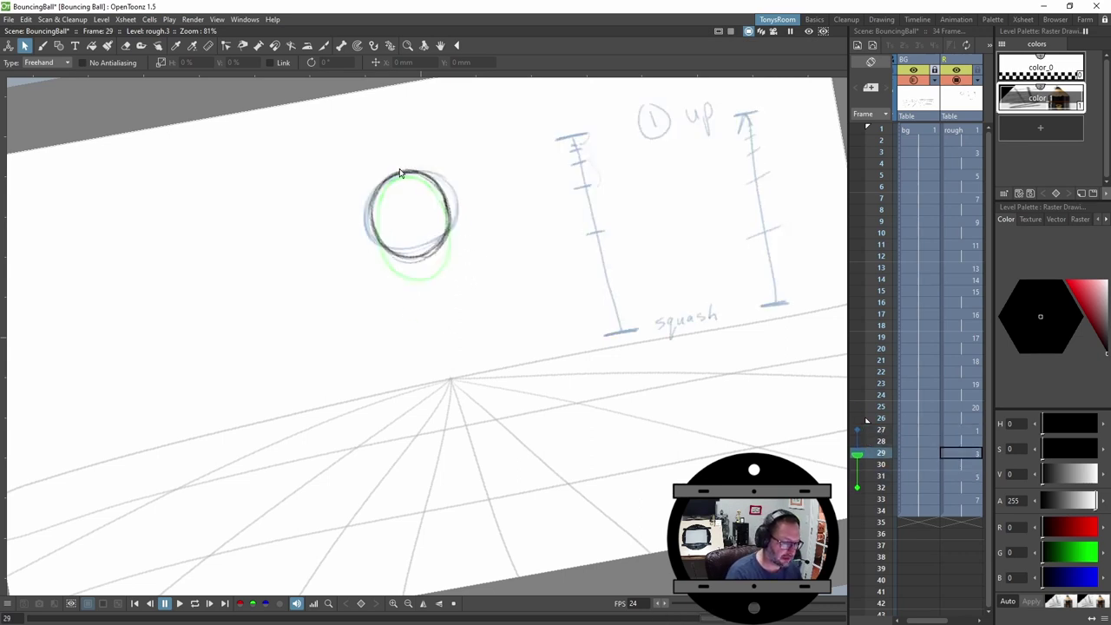
pyautogui.moveTo(348, 187); pyautogui.dragTo(436, 189)
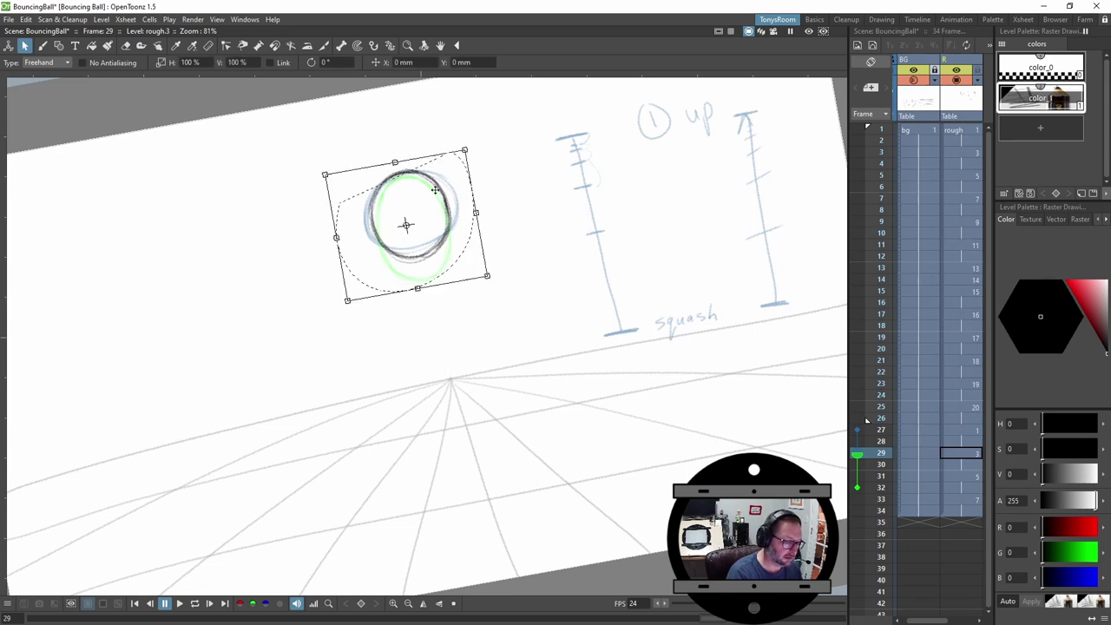
pyautogui.moveTo(451, 124)
pyautogui.mouseDown()
pyautogui.moveTo(472, 265)
pyautogui.moveTo(456, 130)
pyautogui.mouseUp()
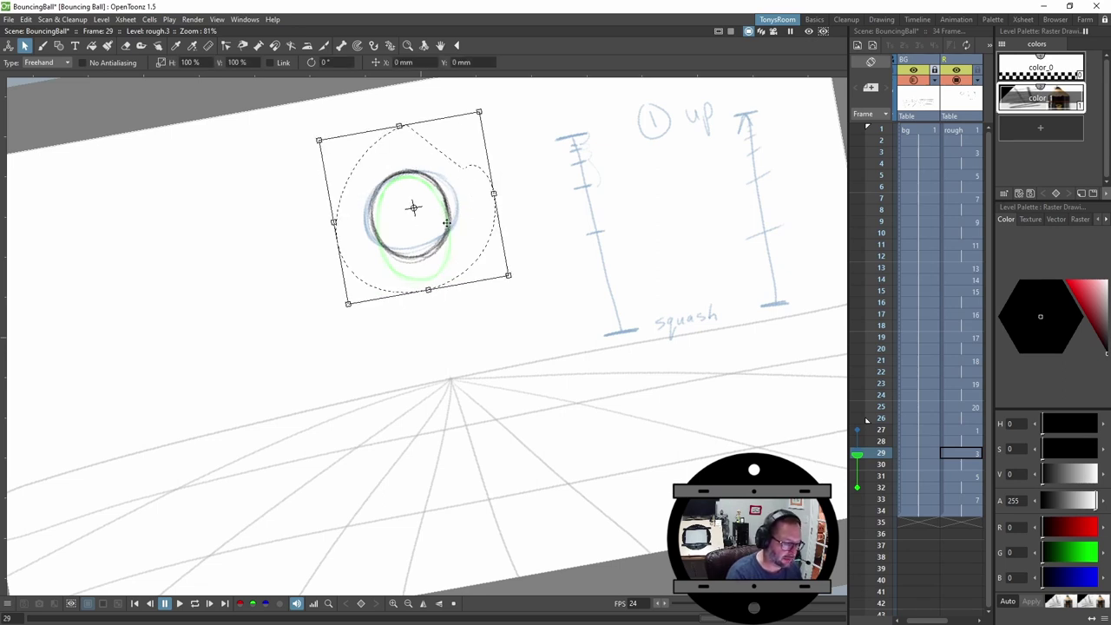
pyautogui.moveTo(448, 220); pyautogui.dragTo(449, 218)
# Move the ball of drawing 5 at frame 31 slightly higher.
pyautogui.press('.')
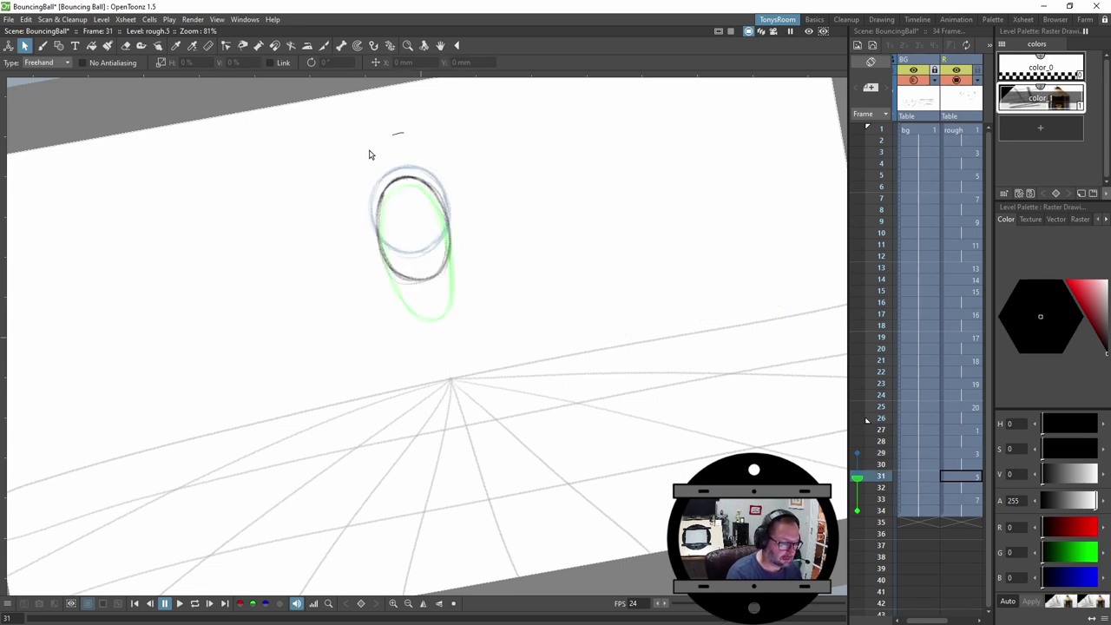
pyautogui.moveTo(369, 155); pyautogui.dragTo(373, 158)
pyautogui.press('.')
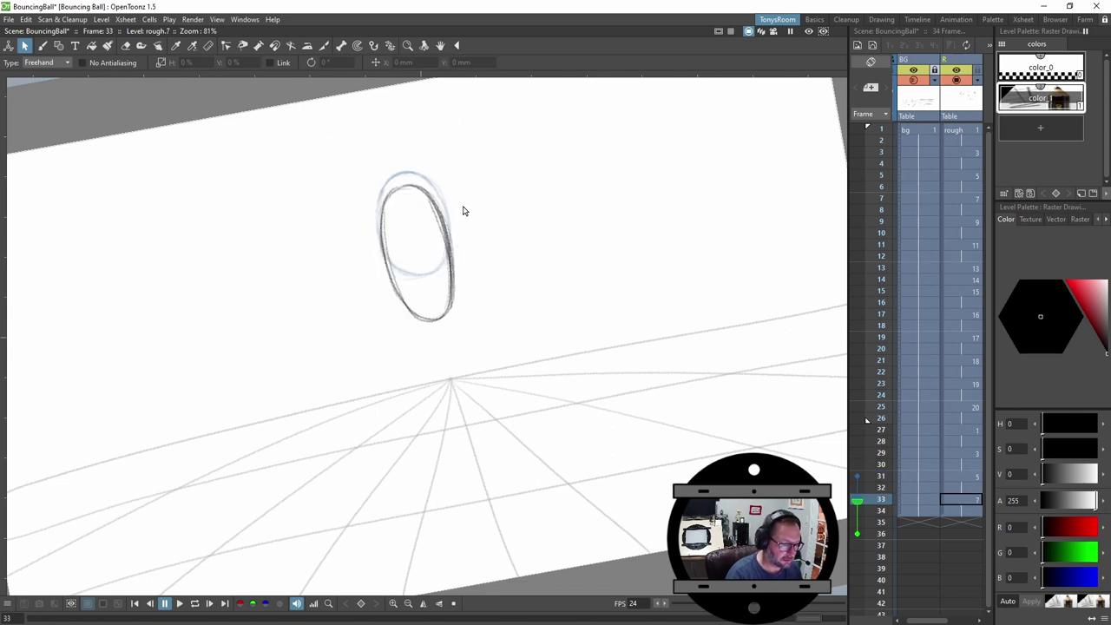
# Play the loop and step through the rough drawings to check the adjusted spacing.
pyautogui.press('p')
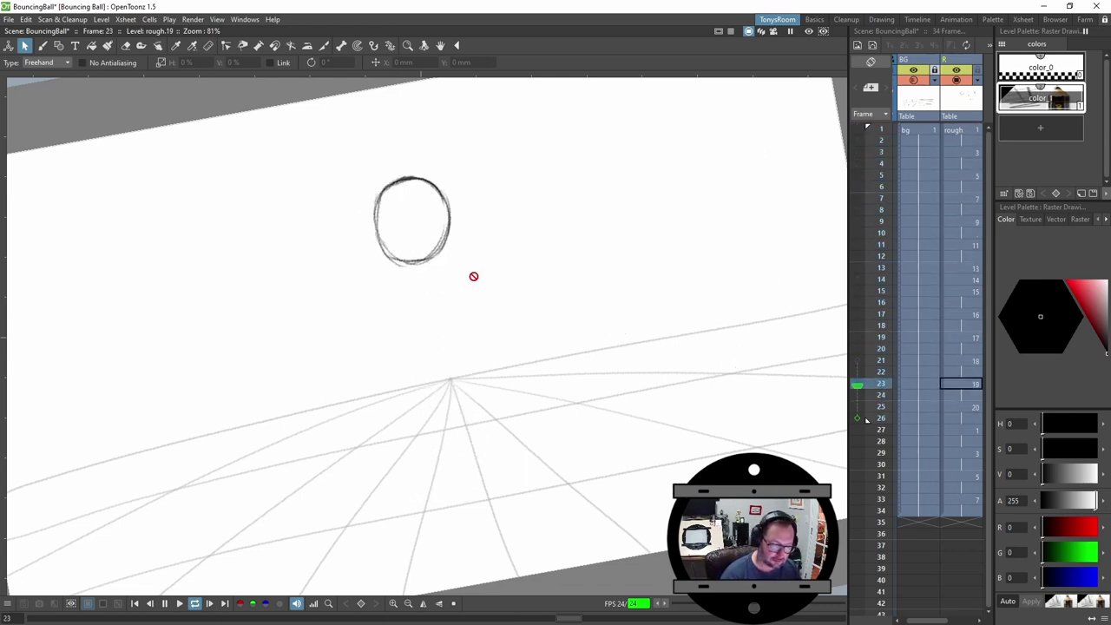
pyautogui.press('p')
pyautogui.press('Down')
pyautogui.press('Down')
pyautogui.press('Down')
pyautogui.press('Down')
pyautogui.press('Down')
pyautogui.press('Down')
pyautogui.press('Down')
pyautogui.press('Down')
pyautogui.press('Down')
pyautogui.press('Down')
pyautogui.press('Down')
pyautogui.press('Down')
pyautogui.press('Down')
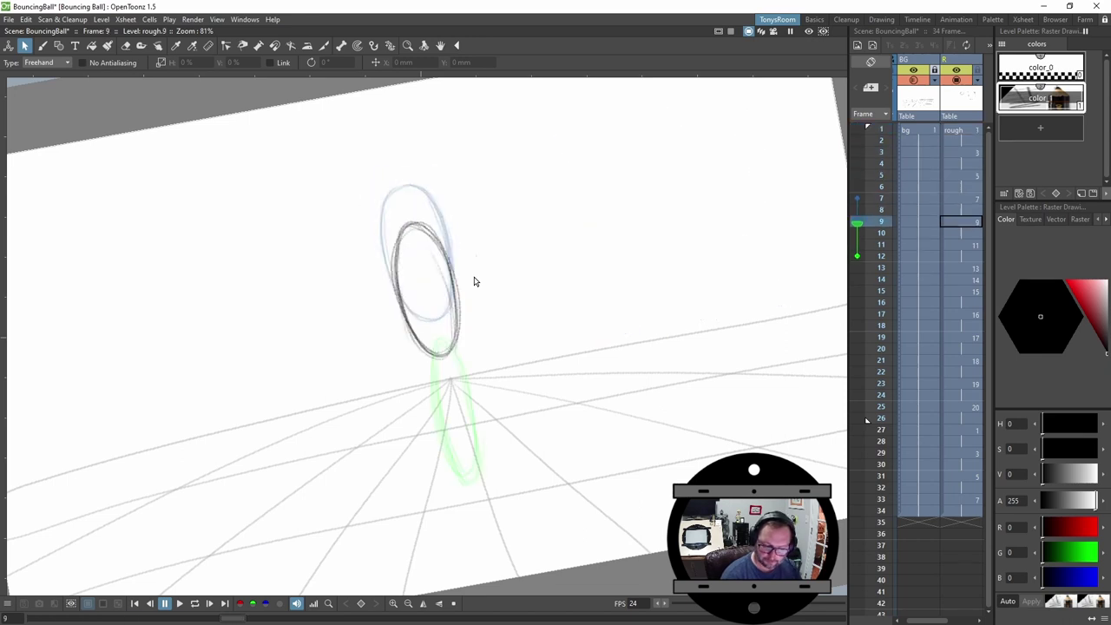
pyautogui.press('Down')
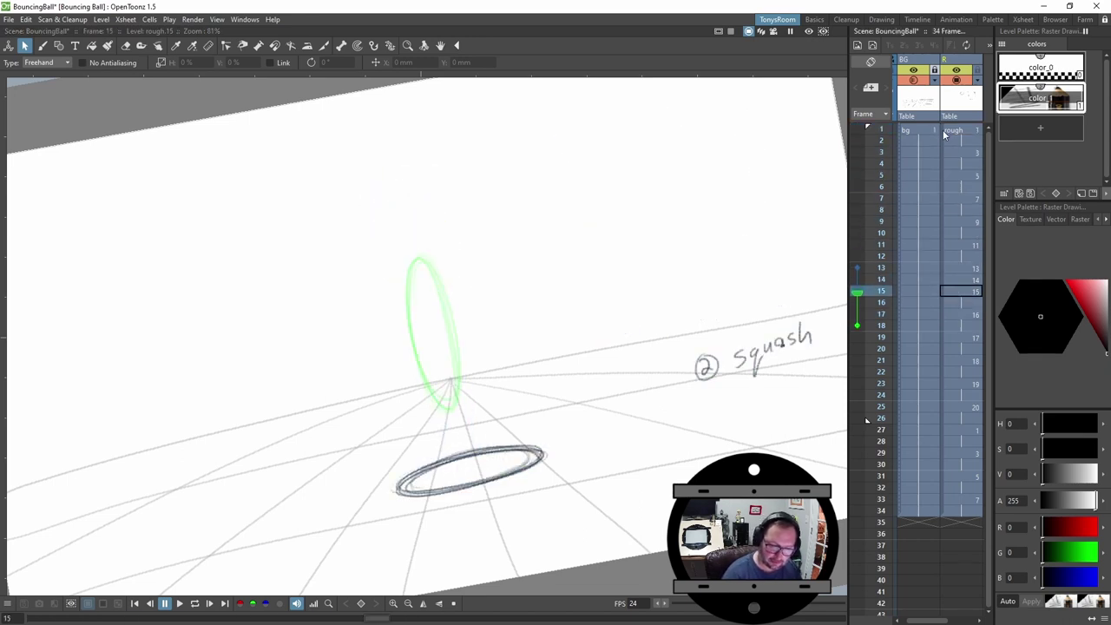
# Select the whole rough column, renumber its drawings to match their frames, and check drawings 19 to 25.
pyautogui.click(943, 130)
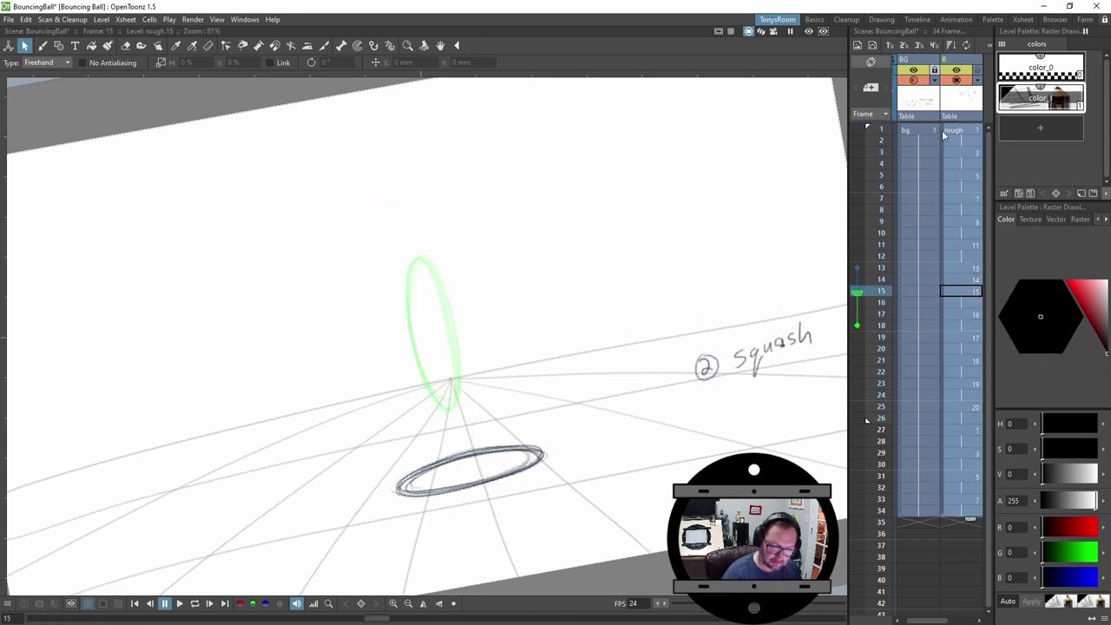
pyautogui.click(949, 47)
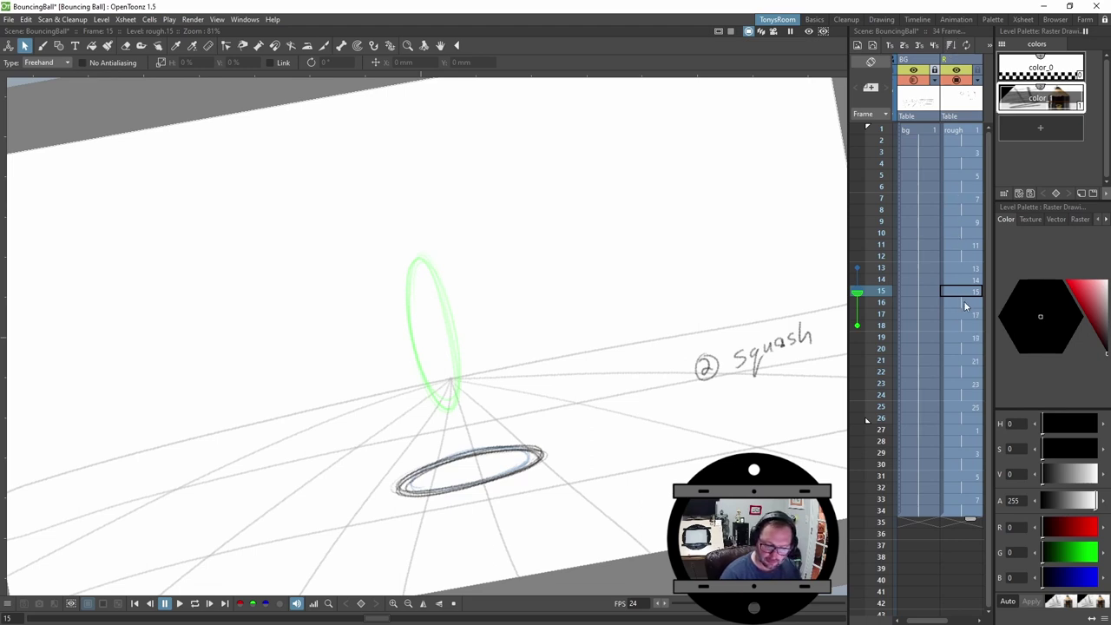
pyautogui.click(970, 339)
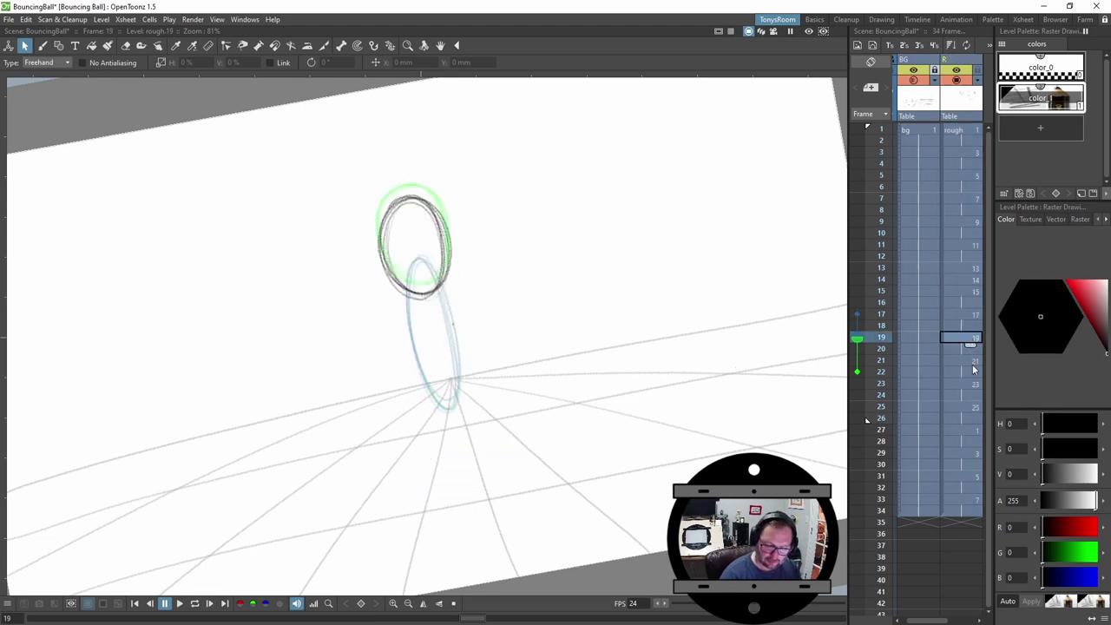
pyautogui.click(972, 361)
pyautogui.click(974, 384)
pyautogui.click(974, 404)
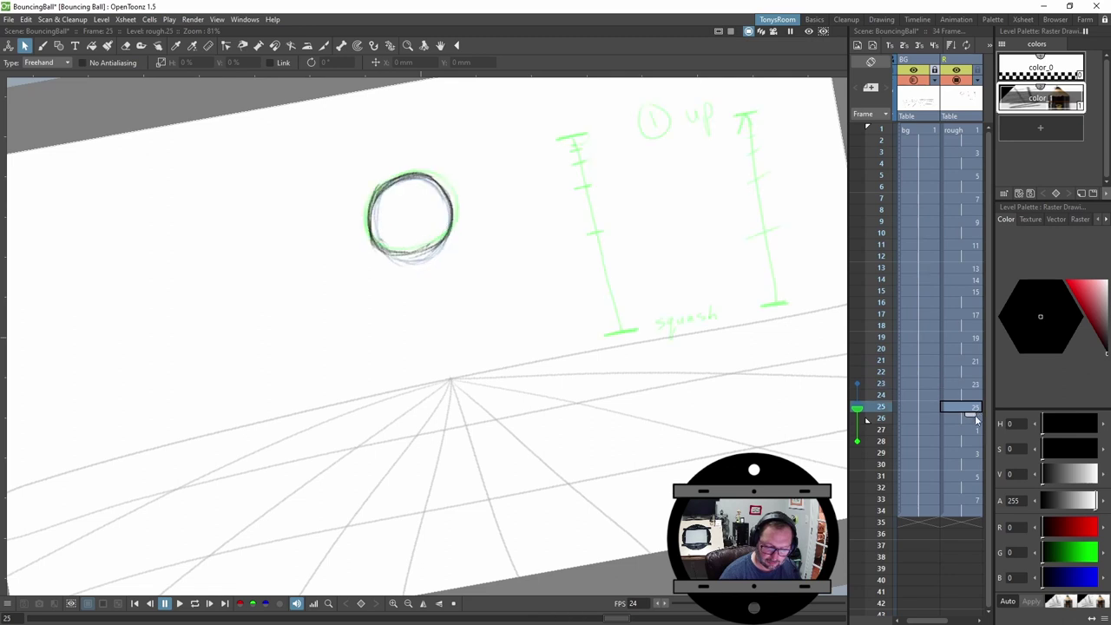
# Delete the spacing charts and handwritten notes from drawing 1 at frame 1, keeping the ball.
pyautogui.click(971, 132)
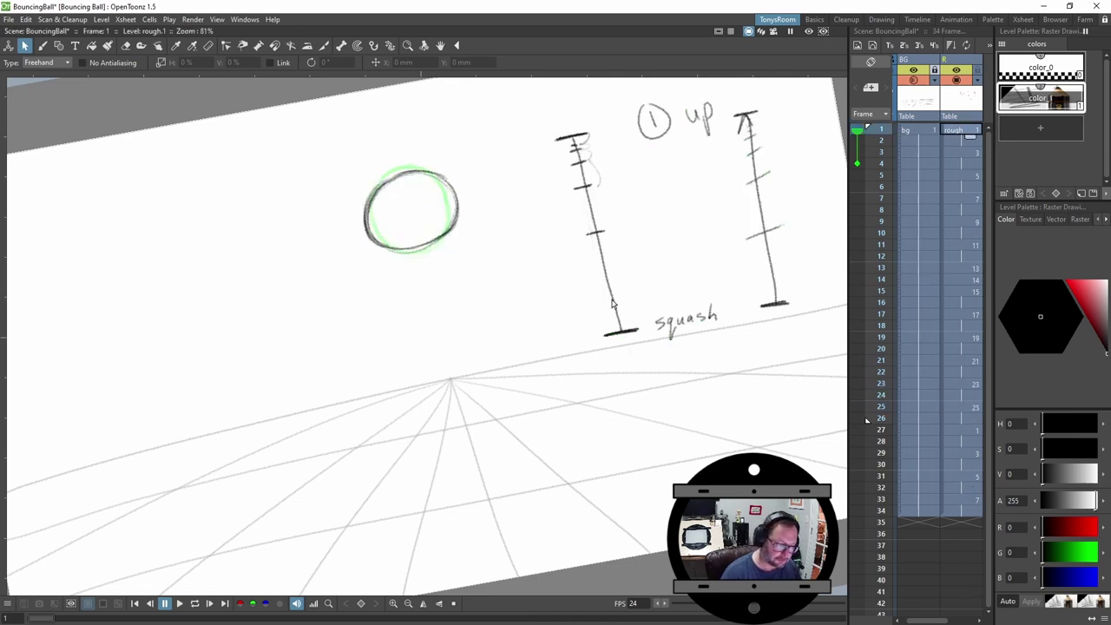
pyautogui.moveTo(618, 81)
pyautogui.mouseDown()
pyautogui.moveTo(525, 140)
pyautogui.moveTo(621, 82)
pyautogui.mouseUp()
pyautogui.press('Delete')
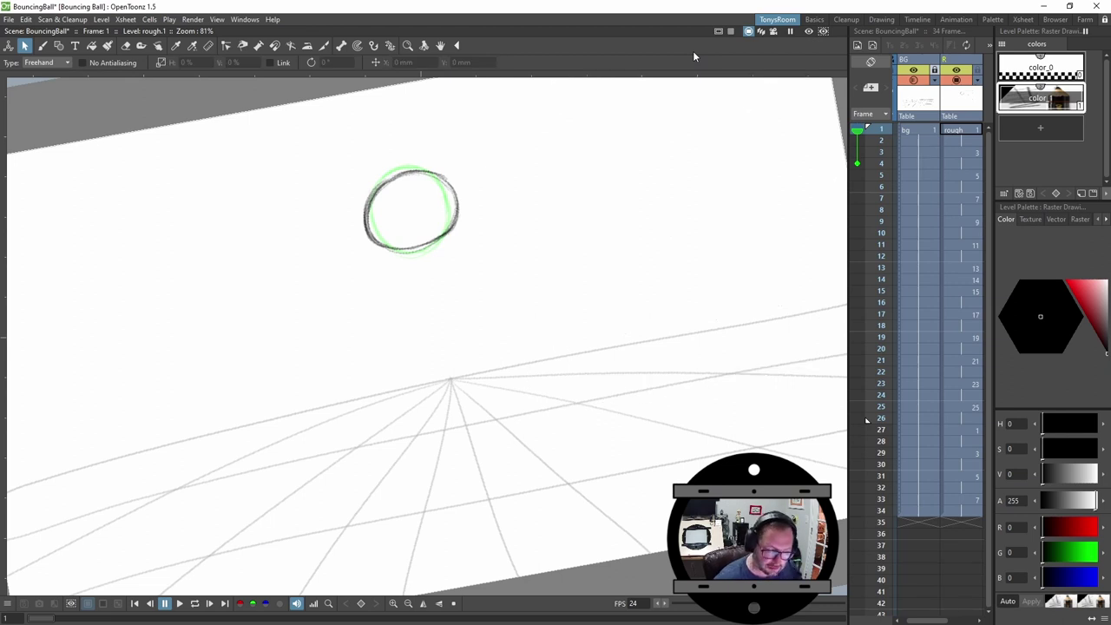
# Step forward through the rough drawings to review the fall and the squash.
pyautogui.press('.')
pyautogui.press('.')
pyautogui.press('.')
pyautogui.press('.')
pyautogui.press('.')
pyautogui.press('.')
pyautogui.press('.')
pyautogui.press('.')
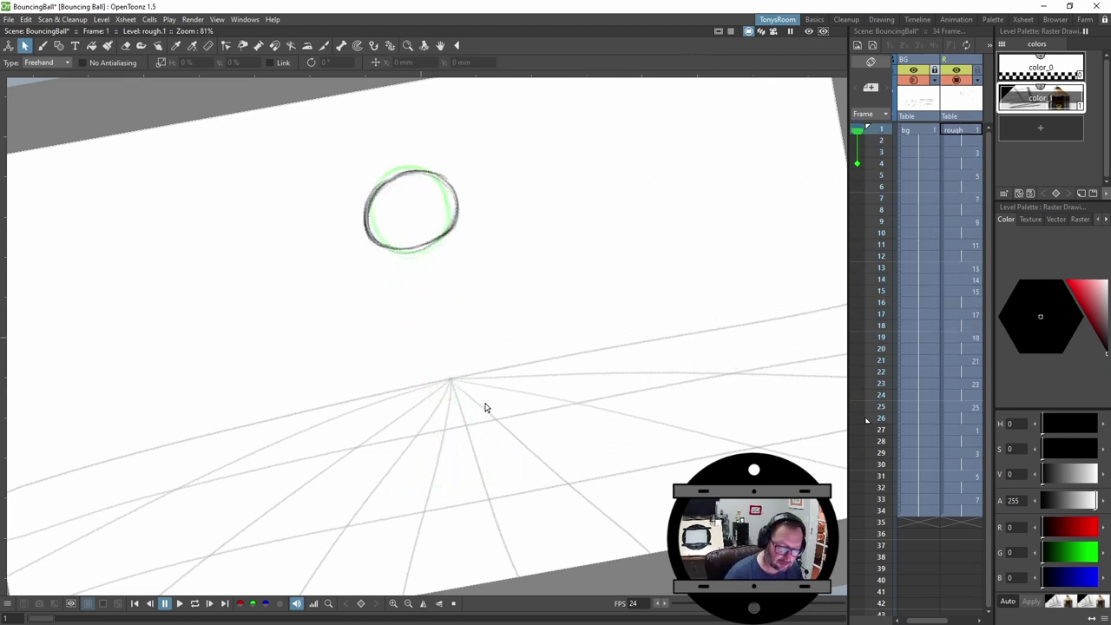
# Sketch a short mark on the floor below the ball in drawing 1, at its landing spot.
pyautogui.press('b')
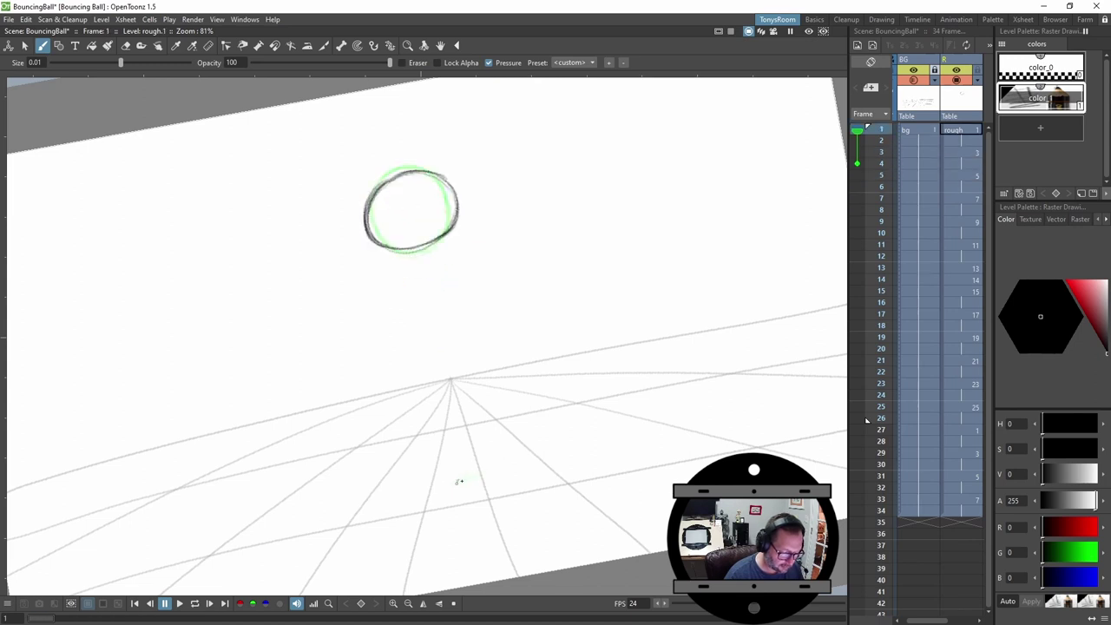
pyautogui.moveTo(458, 481); pyautogui.dragTo(497, 470)
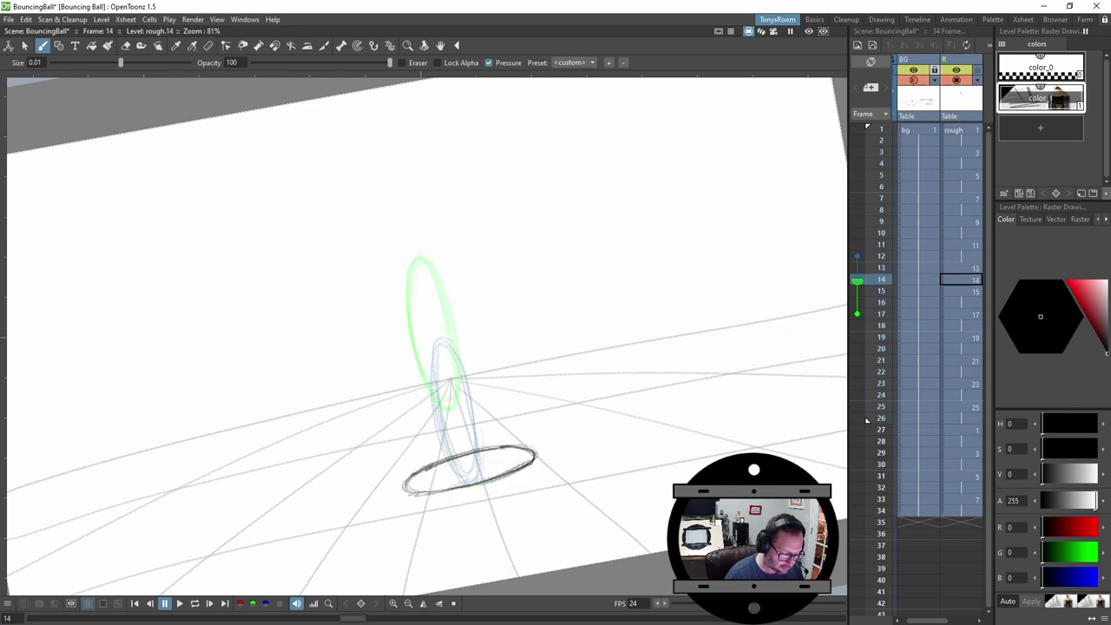
# Sketch a short mark on the floor at the landing spot below the ball in drawings 17, 19, 21, 23 and 25.
pyautogui.press('Down')
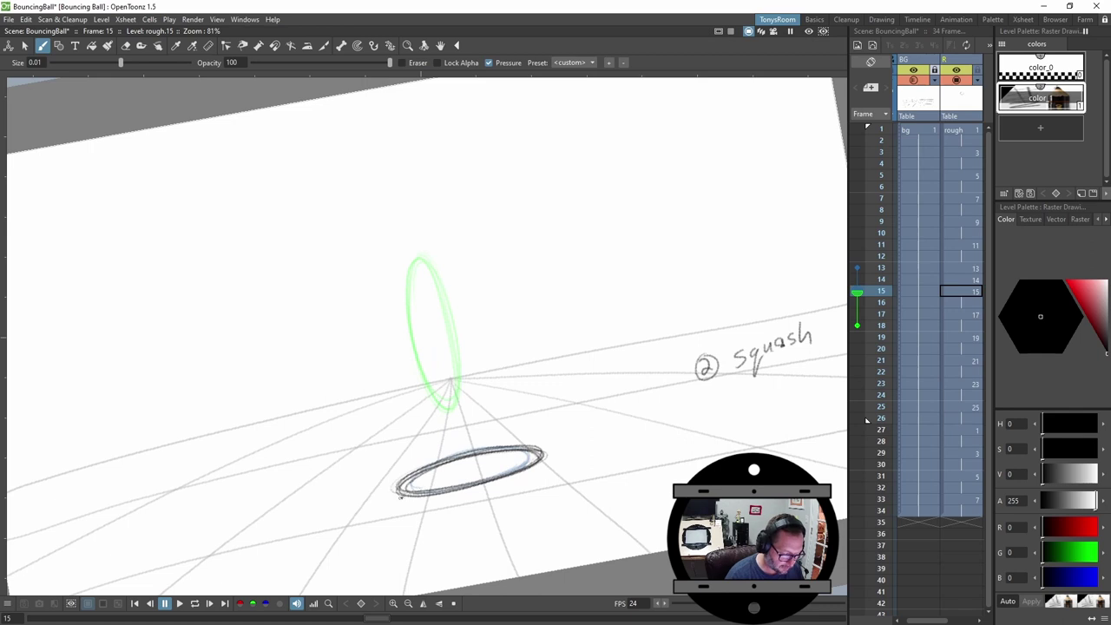
pyautogui.press('.')
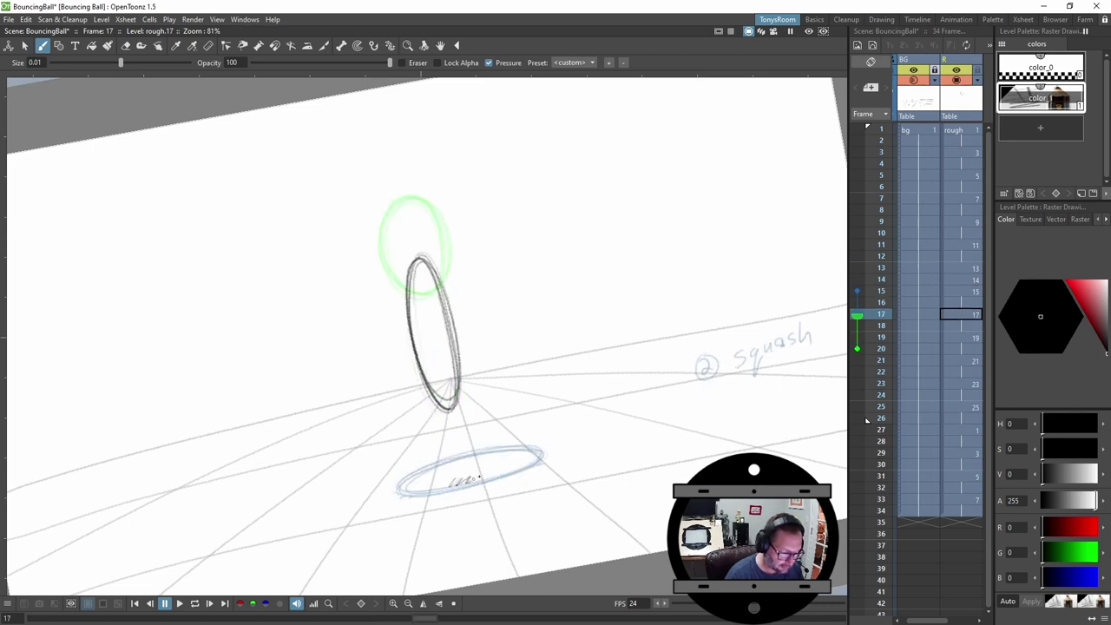
pyautogui.press('.')
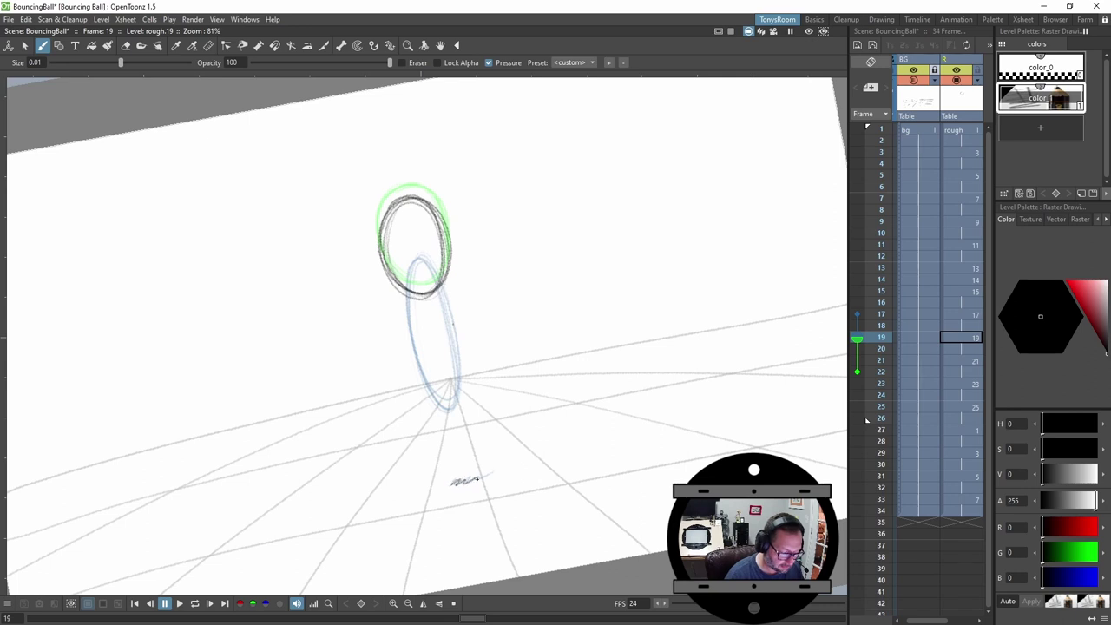
pyautogui.press('.')
pyautogui.press('.')
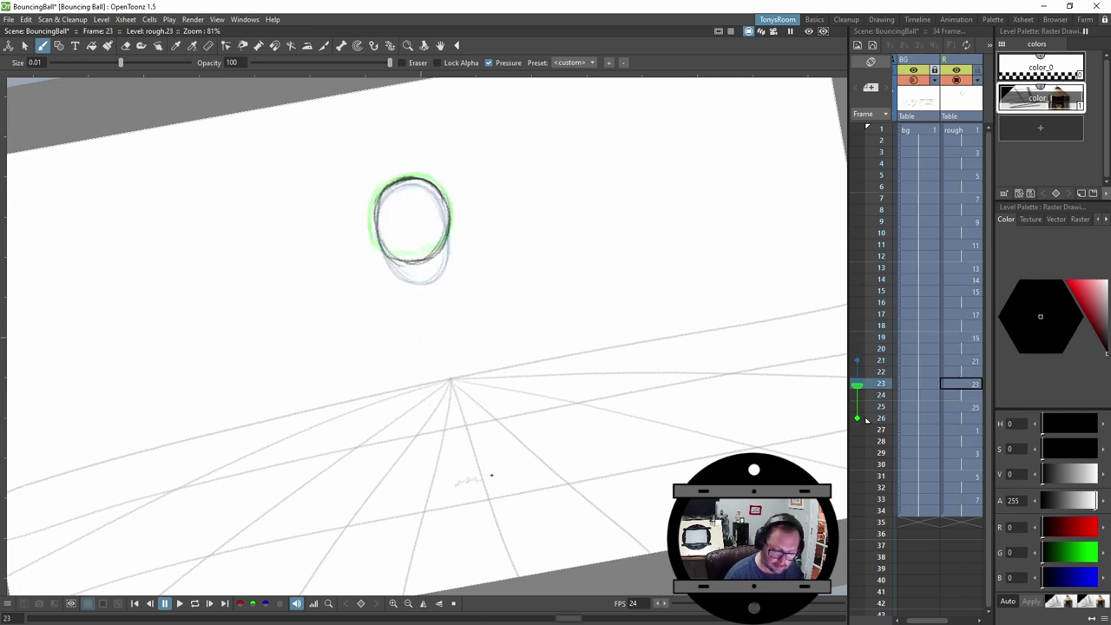
pyautogui.press('.')
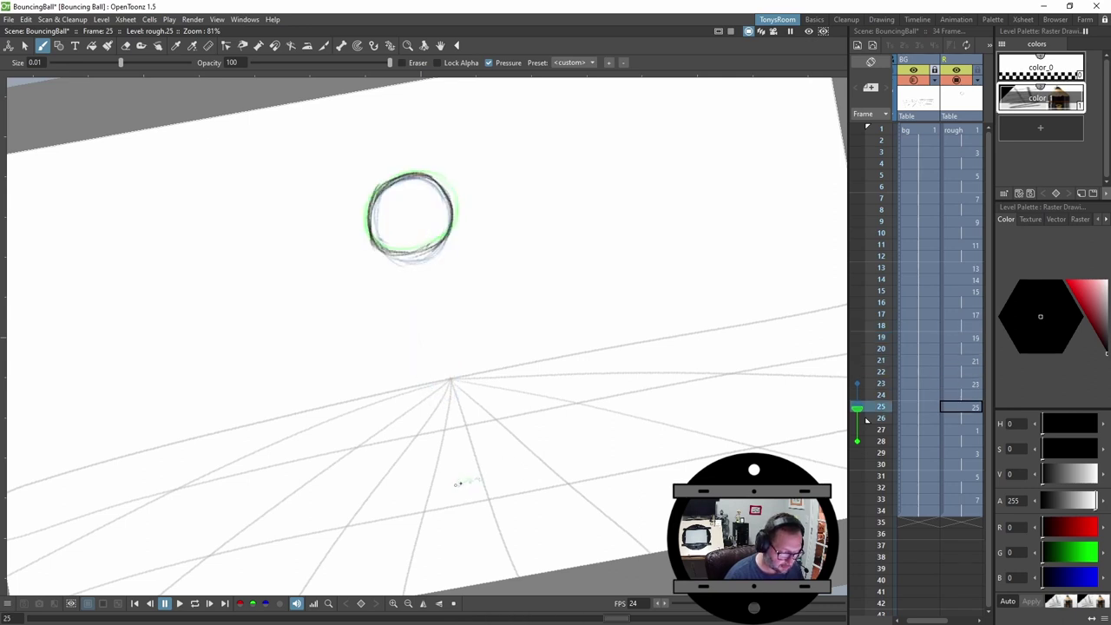
pyautogui.press('.')
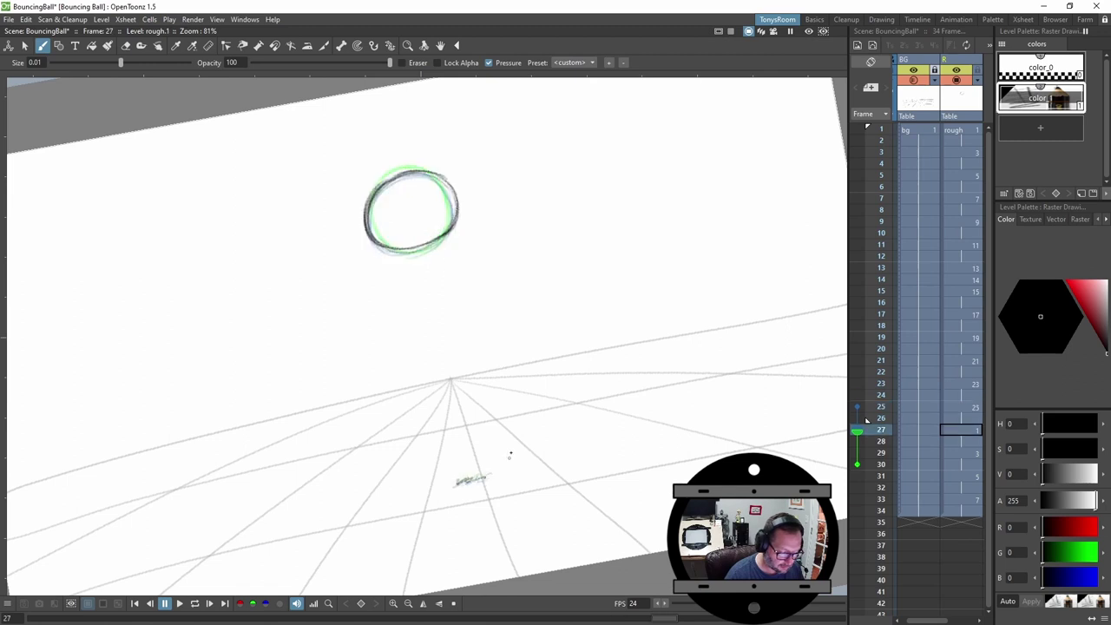
# Rework the short floor mark below the ball in drawing 3 at frame 29.
pyautogui.press('.')
pyautogui.press('.')
pyautogui.press(',')
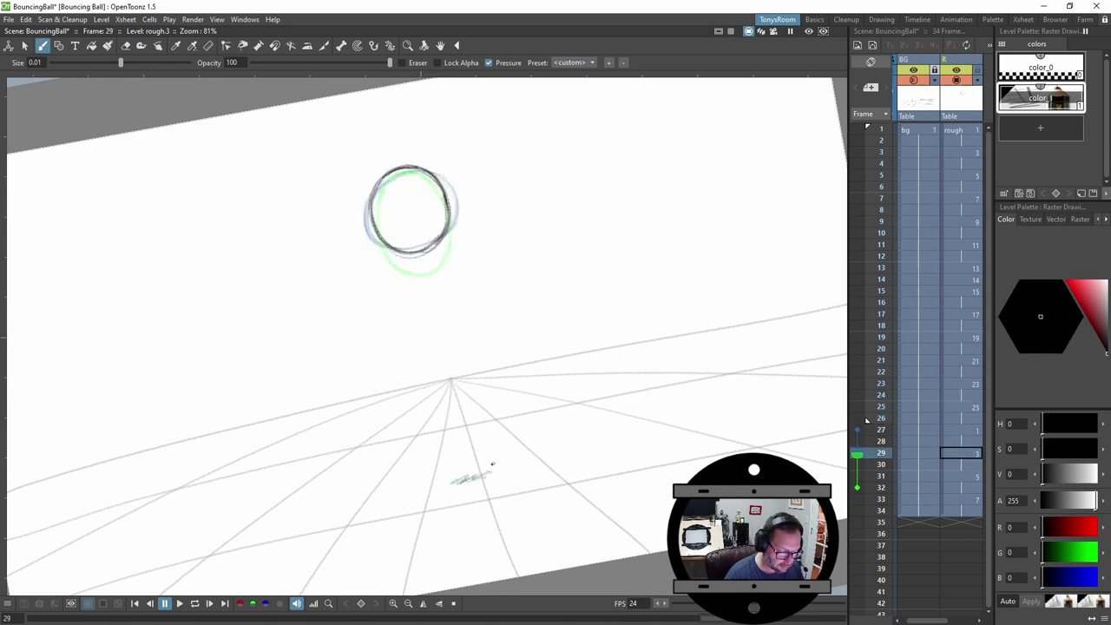
pyautogui.press('a')
pyautogui.moveTo(485, 472); pyautogui.dragTo(460, 484)
pyautogui.press('b')
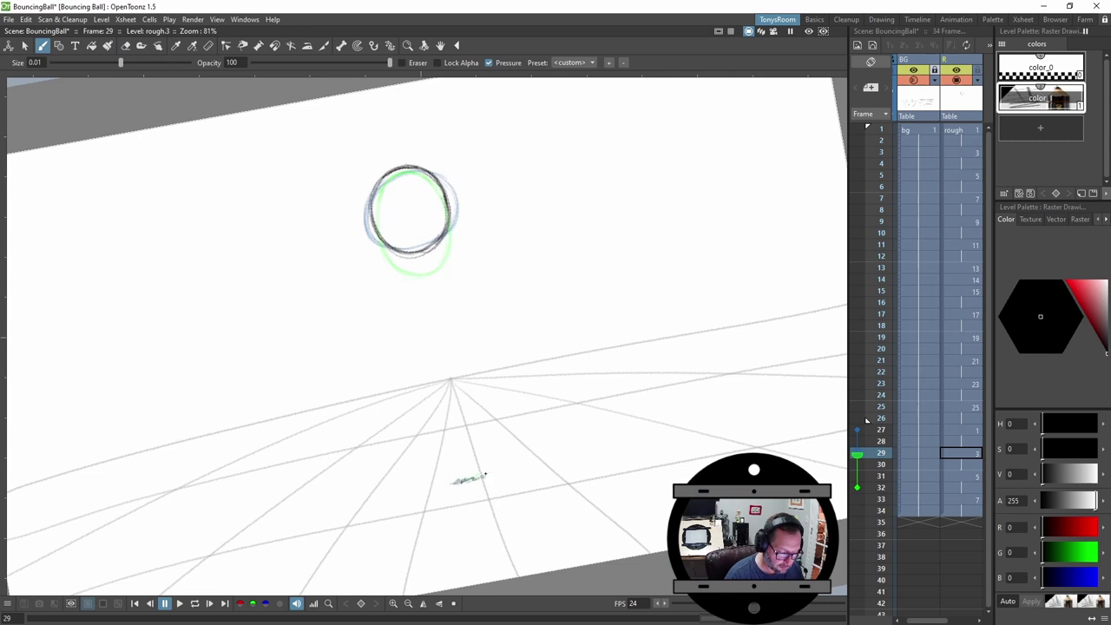
# Play the loop, stop it, and erase the "2 squash" note from drawing 15, keeping the squashed ball.
pyautogui.press('p')
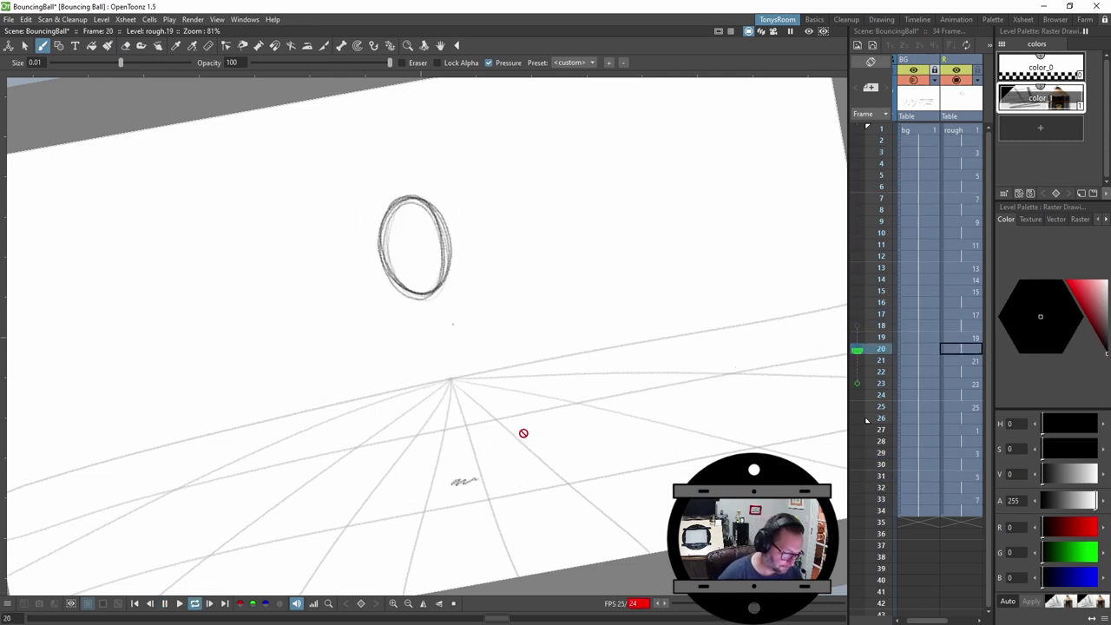
pyautogui.press('e')
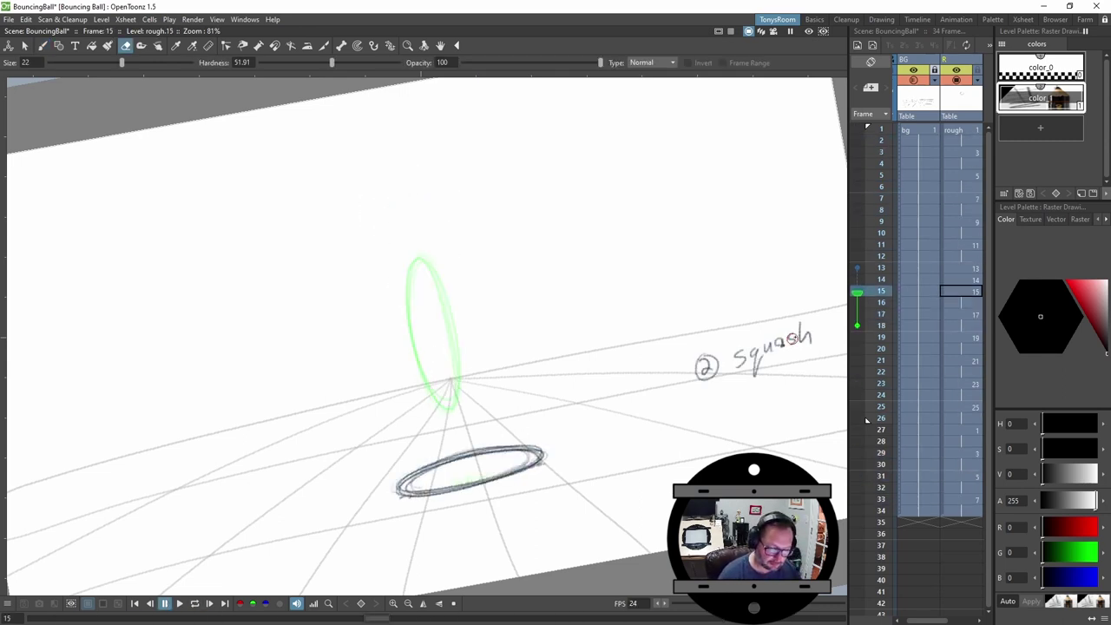
pyautogui.moveTo(667, 384)
pyautogui.mouseDown()
pyautogui.moveTo(791, 336)
pyautogui.moveTo(772, 339)
pyautogui.moveTo(803, 315)
pyautogui.moveTo(704, 382)
pyautogui.moveTo(796, 355)
pyautogui.mouseUp()
pyautogui.press('b')
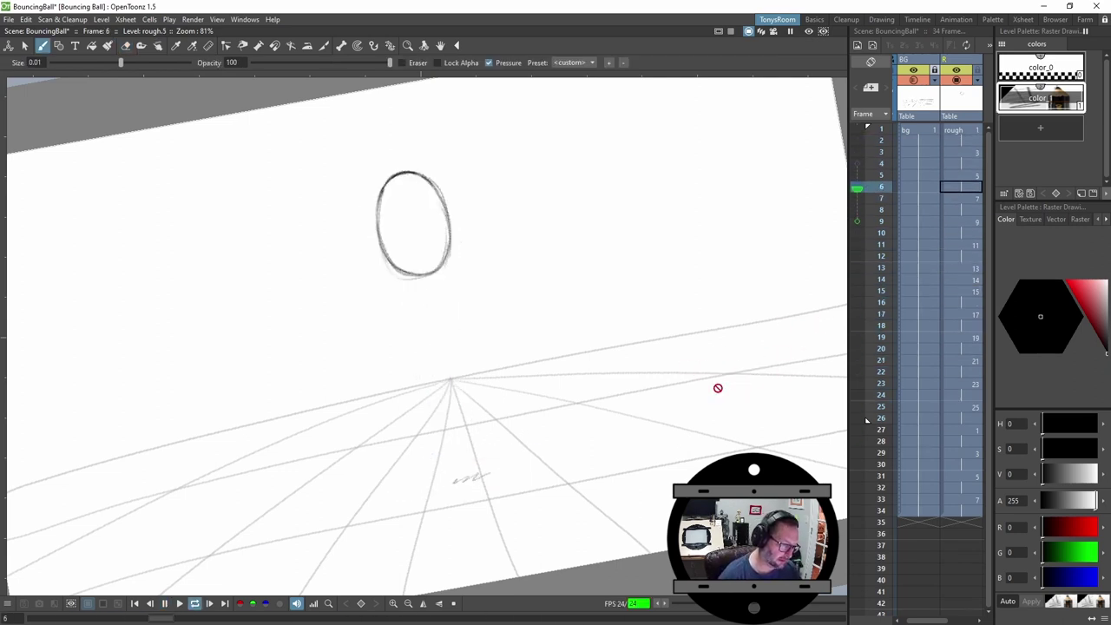
# Rework the lower-left curve of the ball outline in drawing 23, erasing and redrawing its line.
pyautogui.press('p')
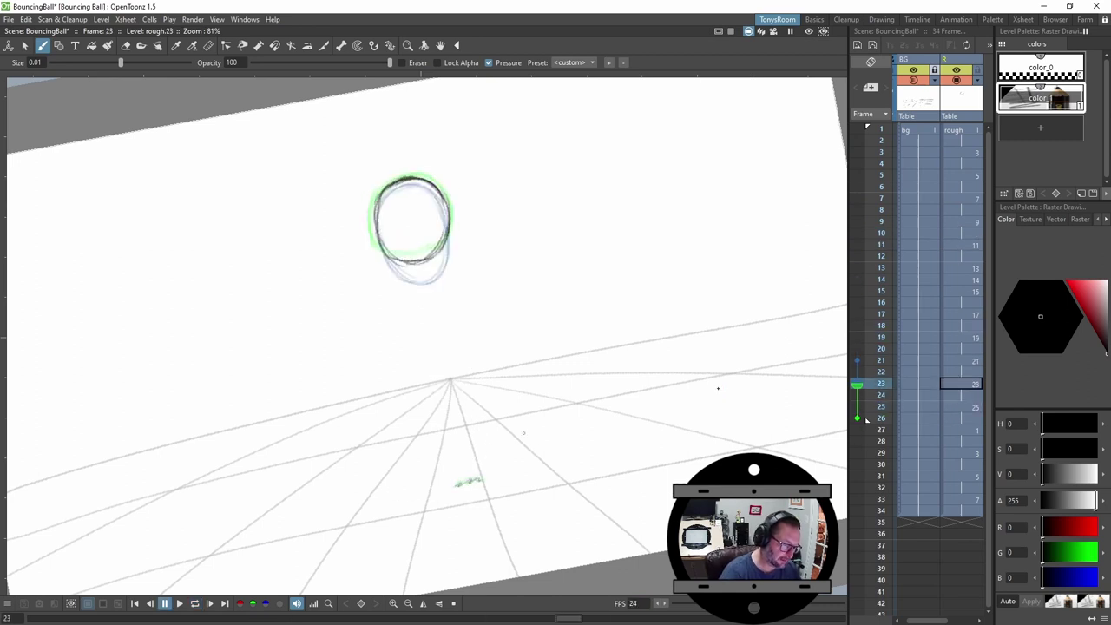
pyautogui.press('a')
pyautogui.moveTo(388, 247); pyautogui.dragTo(391, 257)
pyautogui.press('b')
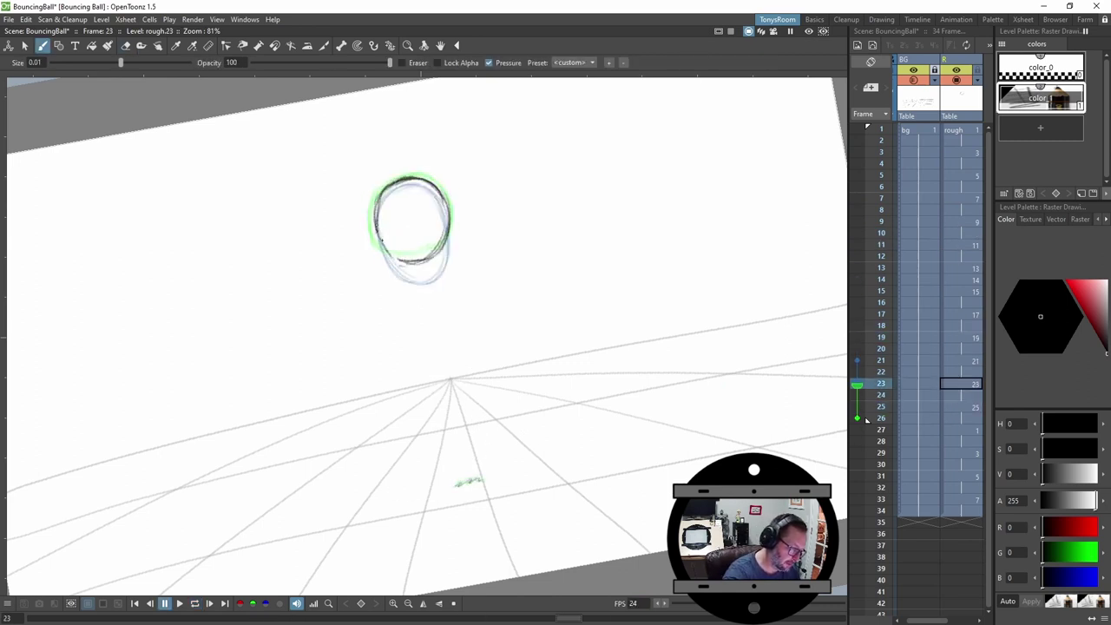
pyautogui.press('e')
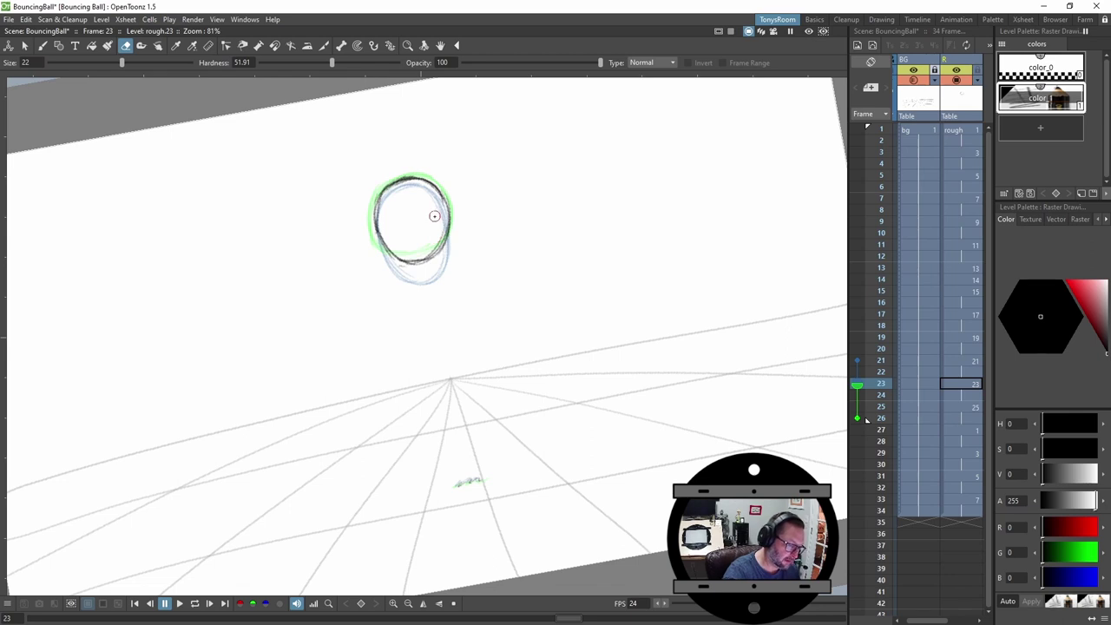
# Erase and redraw the lower-left curve and bottom edge of the ball in drawing 25, and play back the loop.
pyautogui.press('.')
pyautogui.press('.')
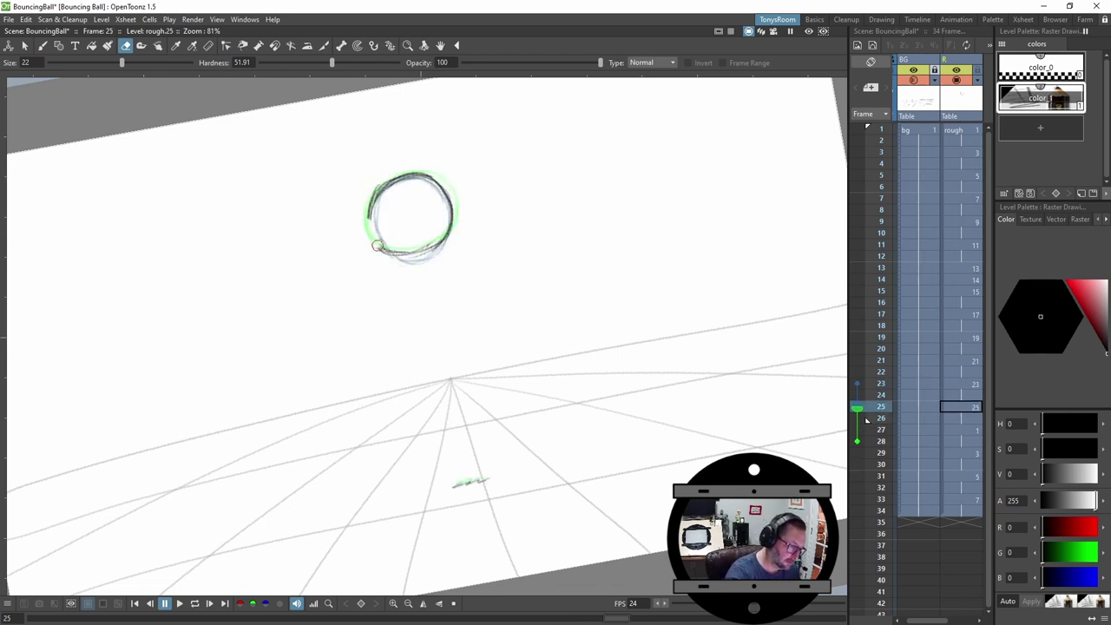
pyautogui.press('b')
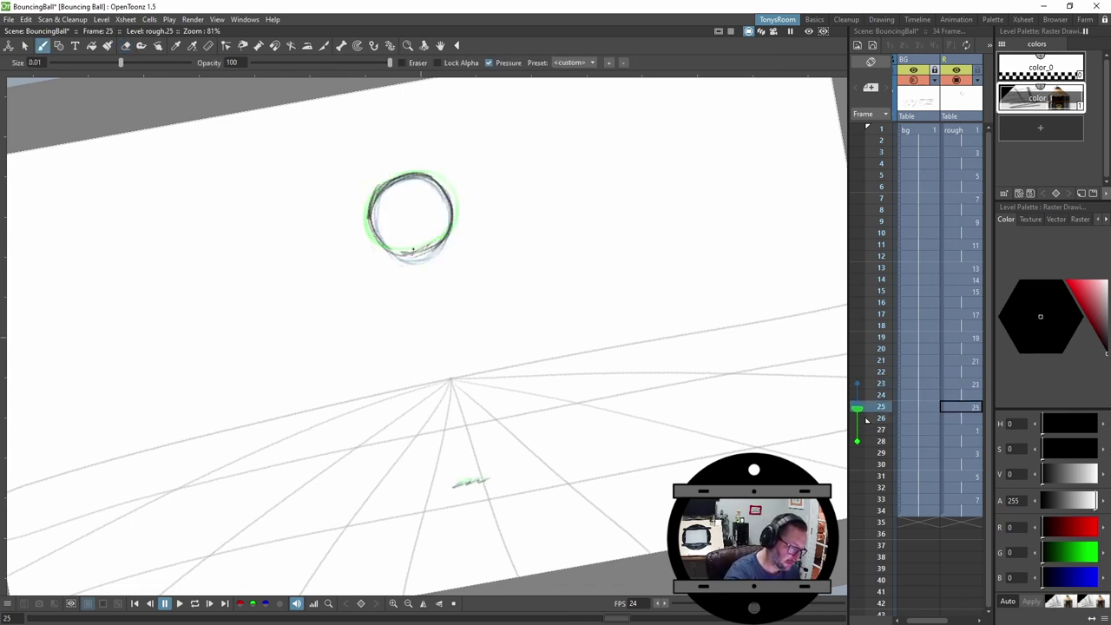
pyautogui.press('e')
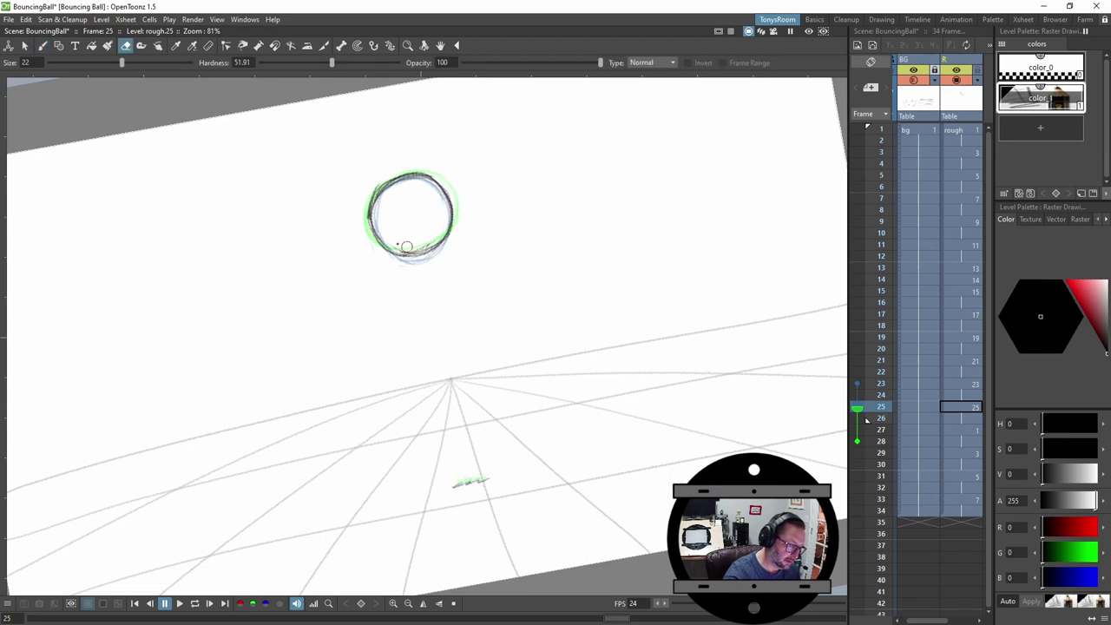
pyautogui.press('p')
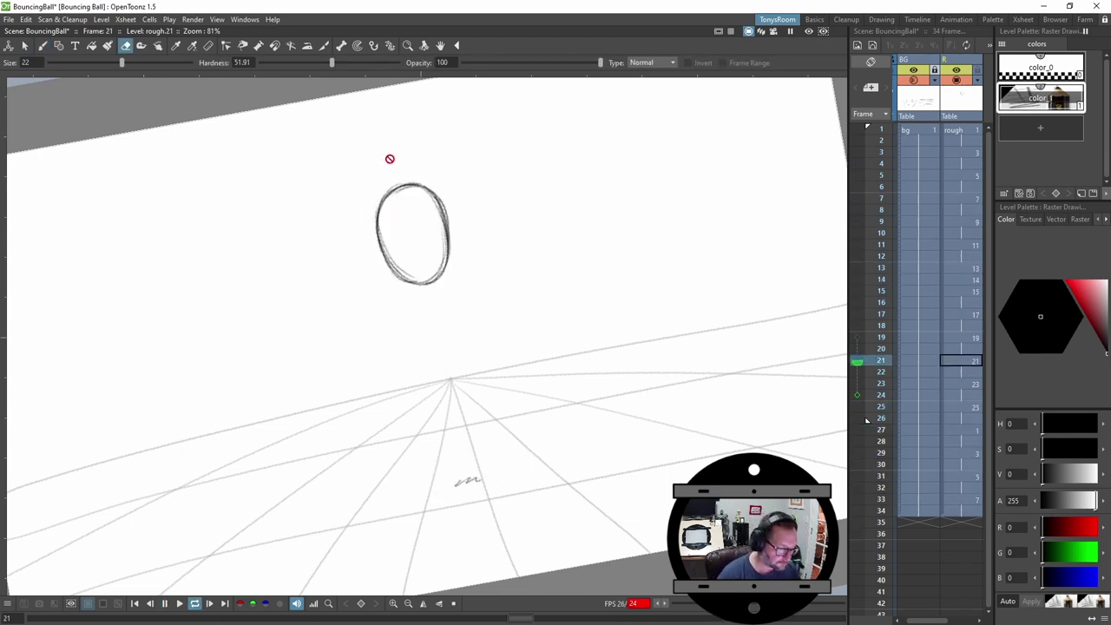
pyautogui.press('p')
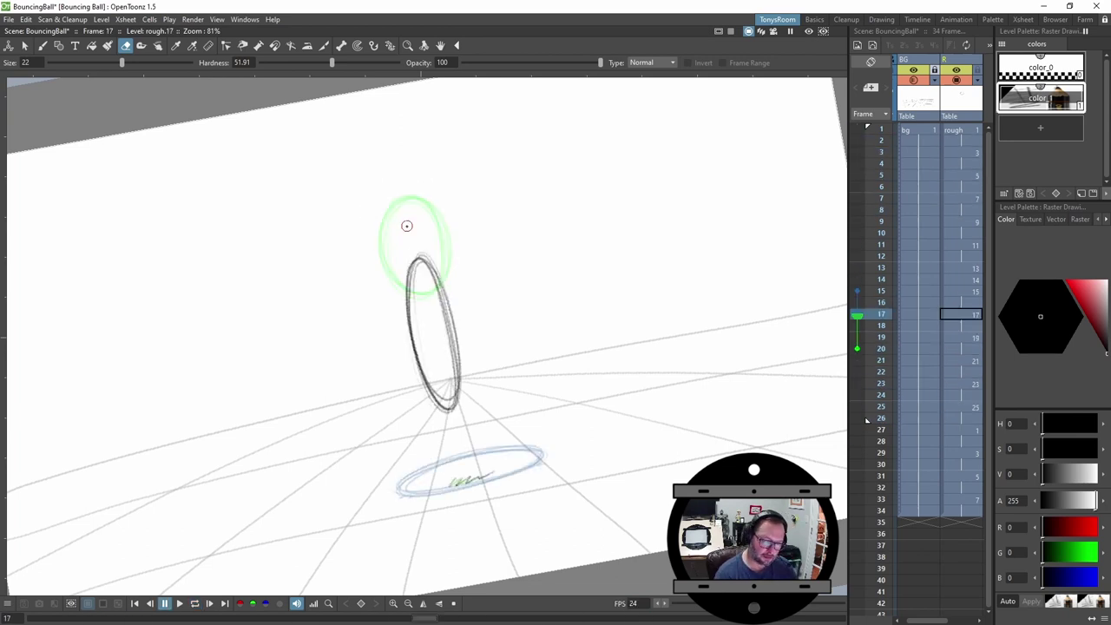
# Flip back and forth between drawings 15 and 17 to examine the transition from the squash to the stretched ball.
pyautogui.press(',')
pyautogui.press(',')
pyautogui.press(',')
pyautogui.press('.')
pyautogui.press('.')
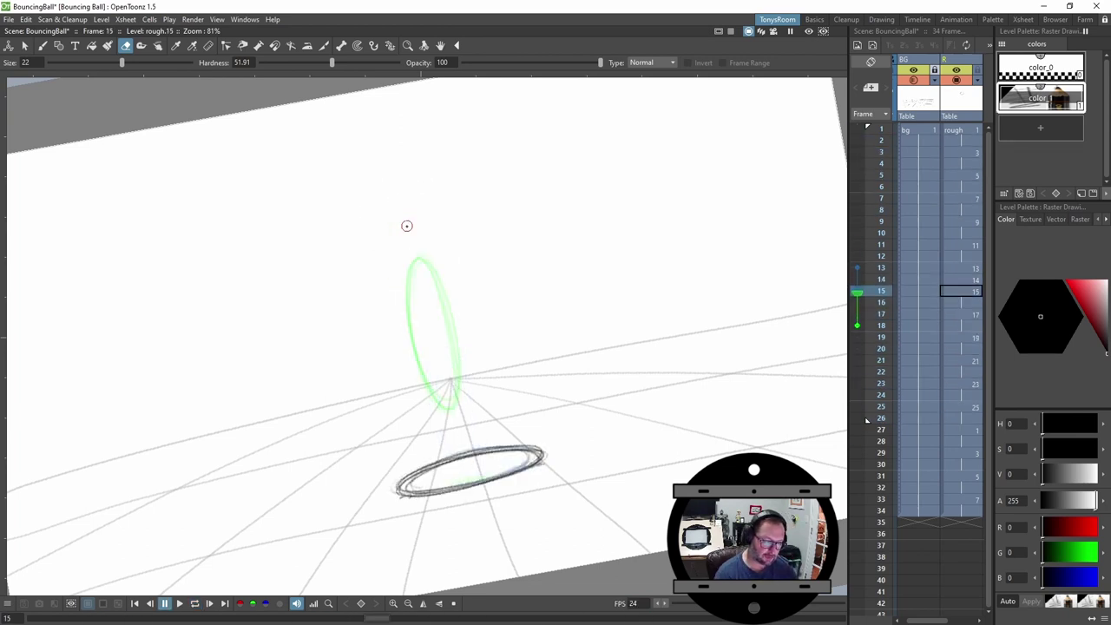
pyautogui.press('.')
pyautogui.press(',')
pyautogui.press('.')
pyautogui.press(',')
pyautogui.press('.')
pyautogui.press(',')
pyautogui.press('.')
pyautogui.press(',')
pyautogui.press('.')
pyautogui.press(',')
pyautogui.press('.')
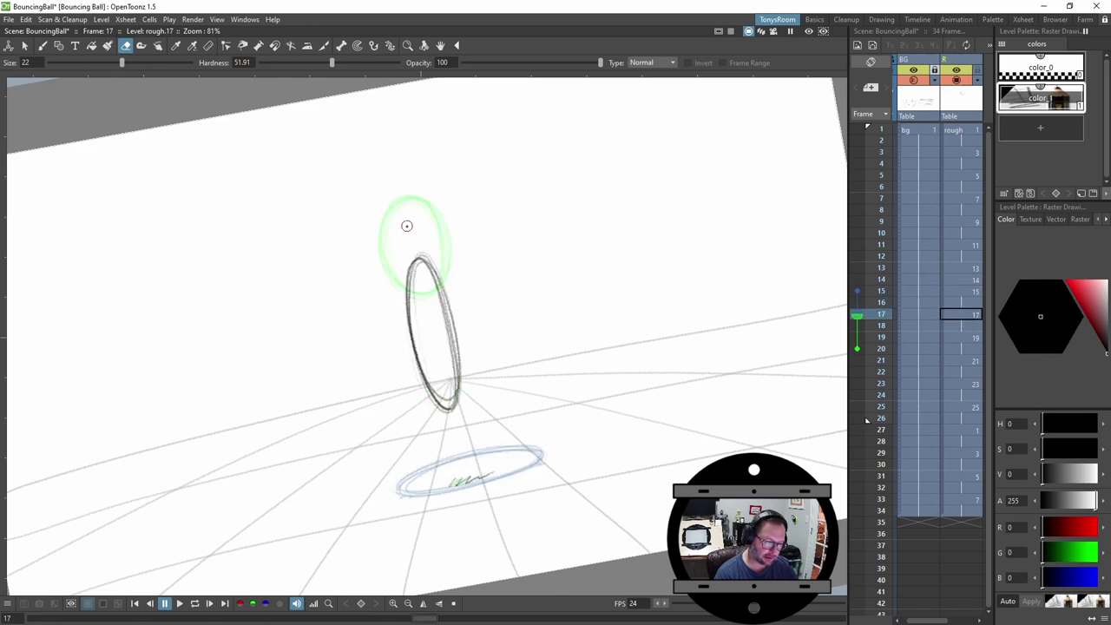
pyautogui.press(',')
pyautogui.press('.')
pyautogui.press(',')
pyautogui.press('.')
pyautogui.press(',')
pyautogui.press(',')
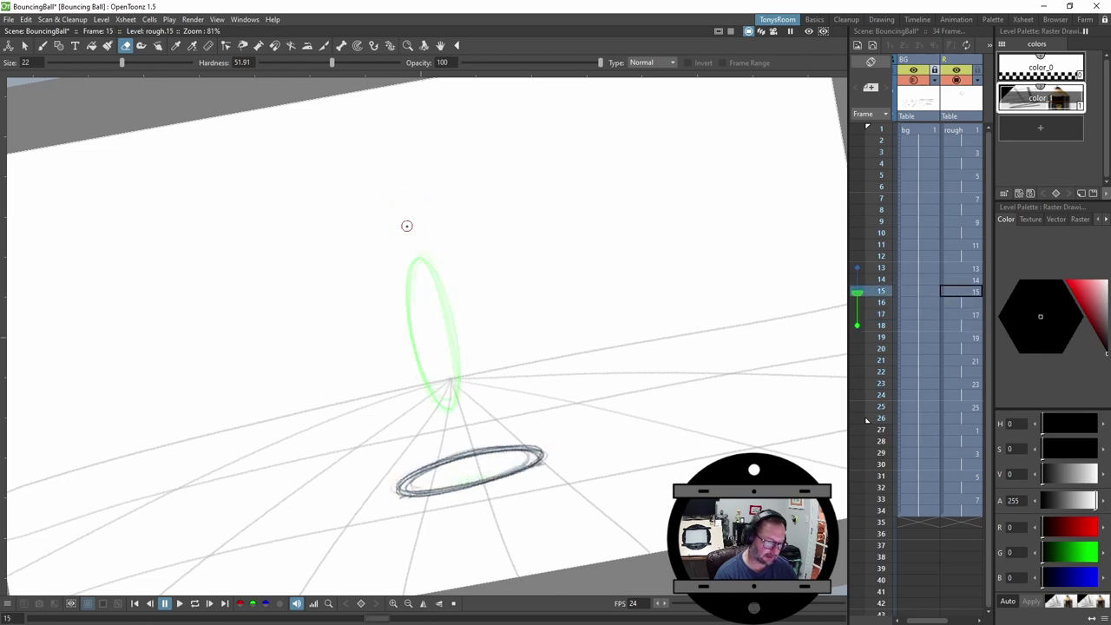
pyautogui.press('.')
pyautogui.press(',')
pyautogui.press('.')
pyautogui.press(',')
pyautogui.press('.')
pyautogui.press('.')
pyautogui.press(',')
pyautogui.press('.')
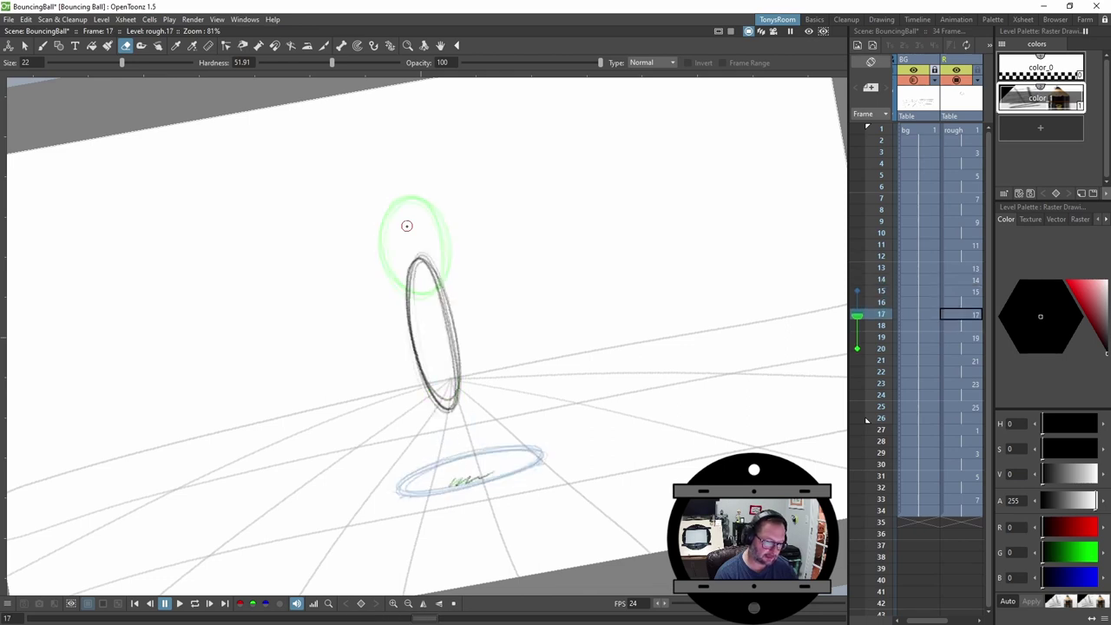
pyautogui.press(',')
pyautogui.press(',')
pyautogui.press('.')
pyautogui.press('.')
pyautogui.press(',')
pyautogui.press(',')
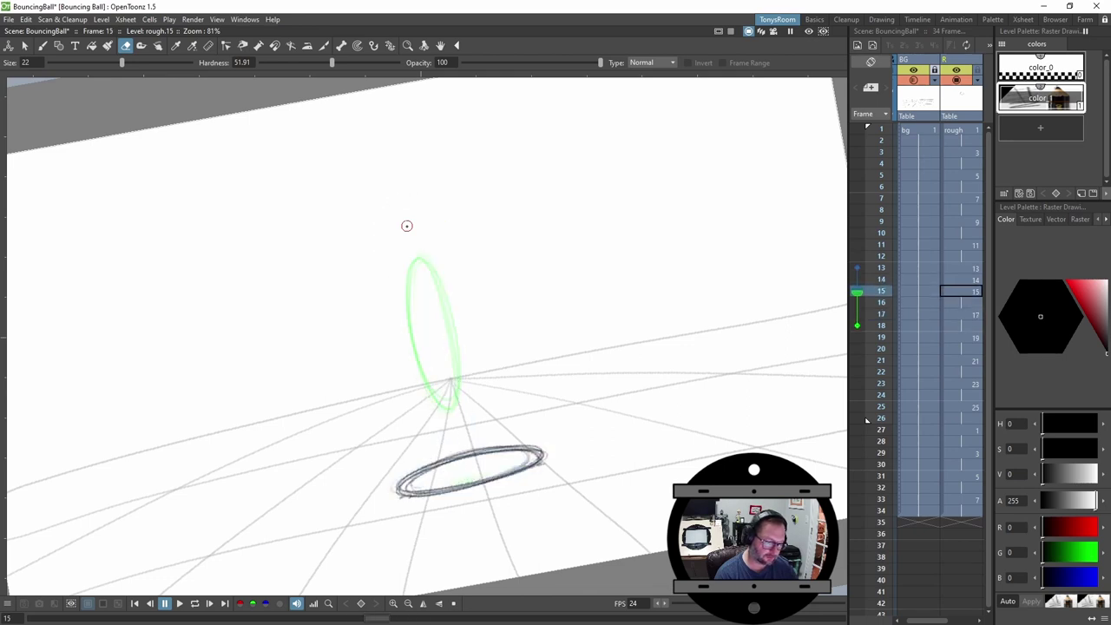
pyautogui.press('.')
pyautogui.press('.')
pyautogui.press(',')
pyautogui.press(',')
pyautogui.press('.')
pyautogui.press('.')
pyautogui.press(',')
pyautogui.press(',')
pyautogui.press('.')
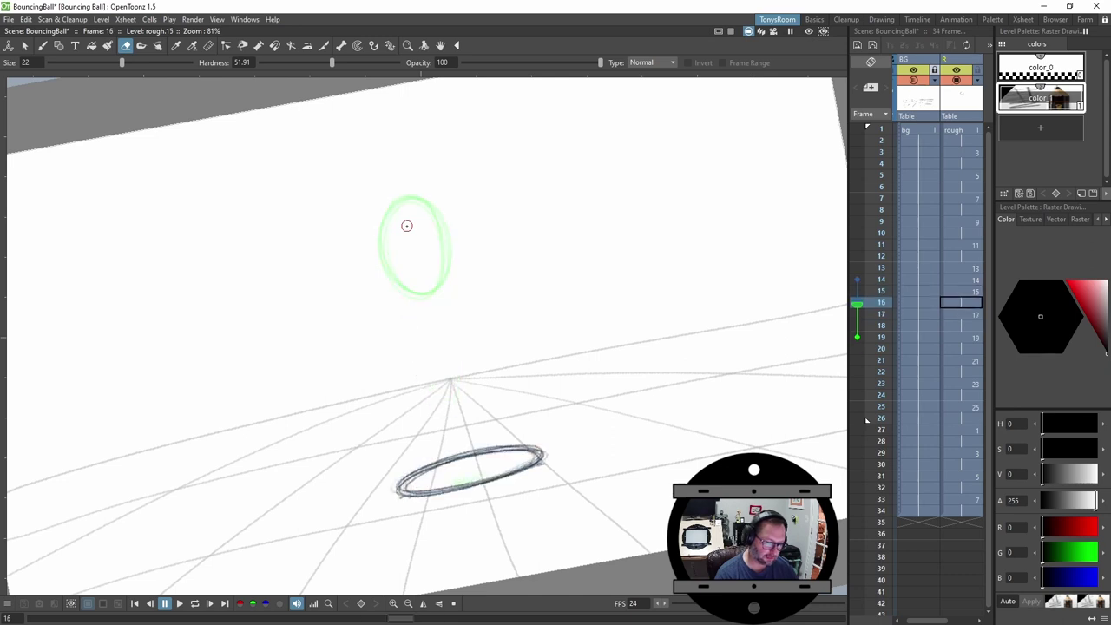
# Limit the onion skin at frame 16 to one frame before and one frame after.
pyautogui.press('b')
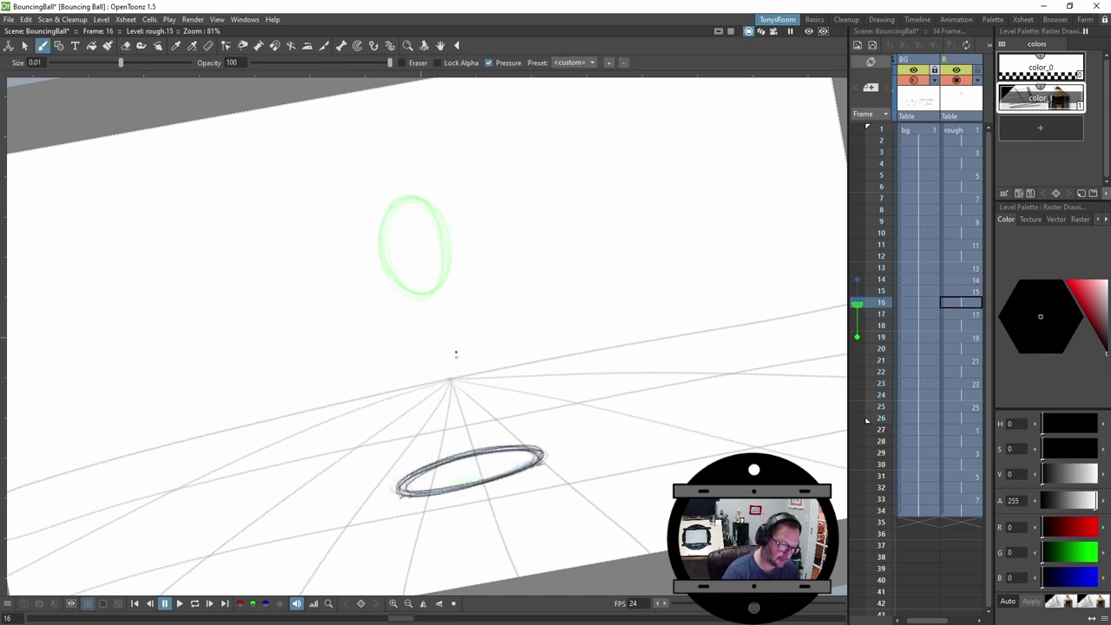
pyautogui.click(858, 292)
pyautogui.click(858, 280)
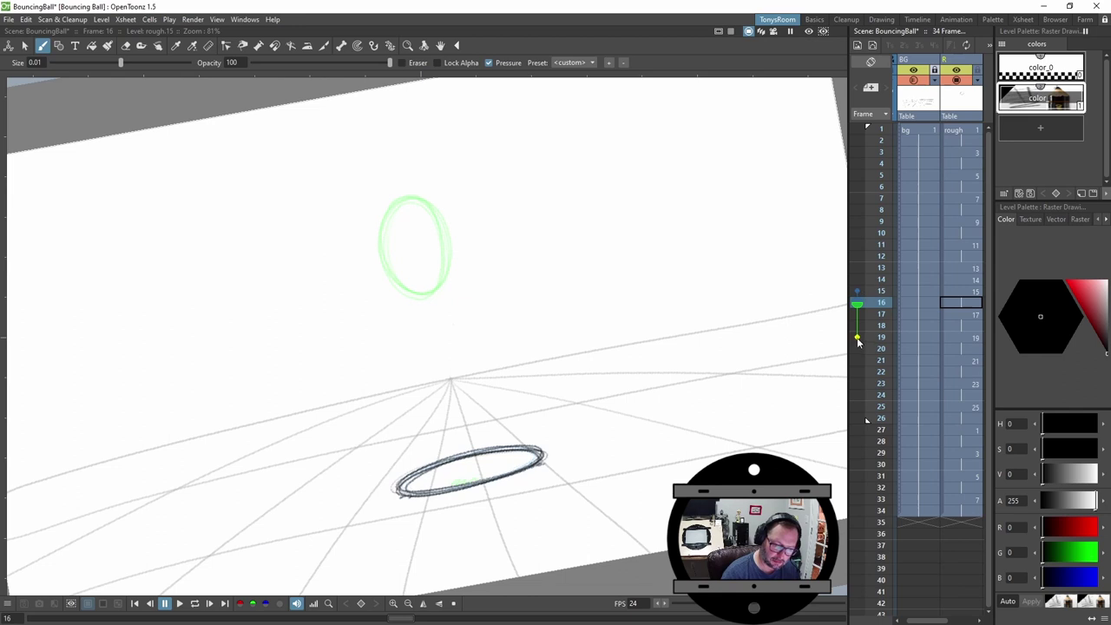
pyautogui.click(858, 338)
pyautogui.click(857, 314)
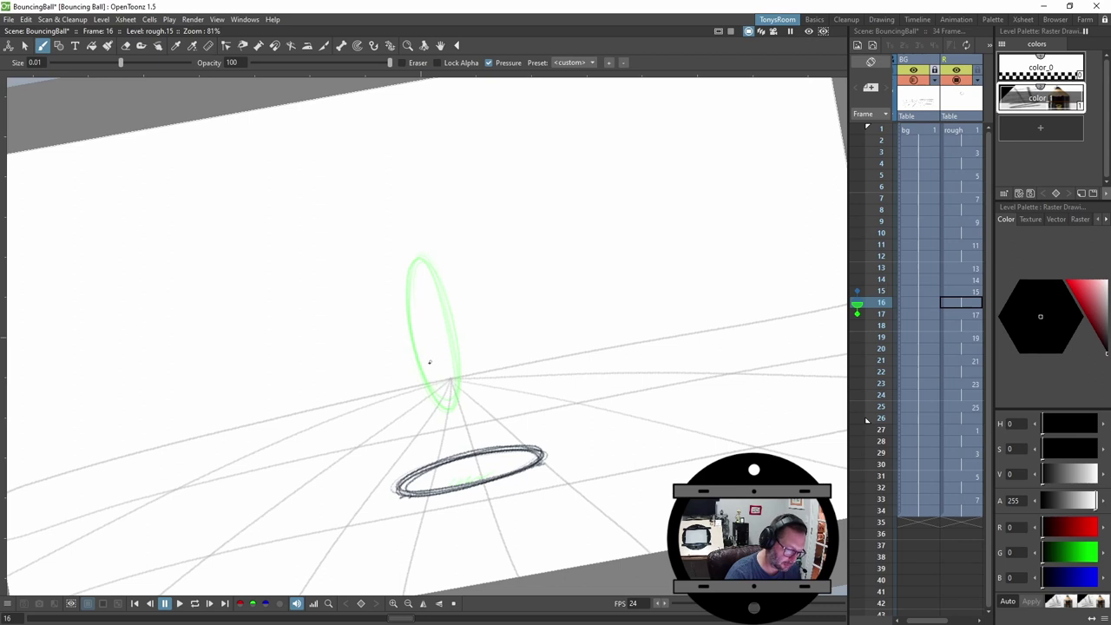
# Draw a new in-between ball at frame 16, a tilted oval between the squash and the stretched ball.
pyautogui.moveTo(426, 395)
pyautogui.mouseDown()
pyautogui.moveTo(434, 451)
pyautogui.moveTo(421, 382)
pyautogui.moveTo(447, 347)
pyautogui.moveTo(452, 460)
pyautogui.moveTo(442, 453)
pyautogui.moveTo(465, 458)
pyautogui.moveTo(426, 390)
pyautogui.mouseUp()
pyautogui.press(',')
pyautogui.press('.')
pyautogui.press('.')
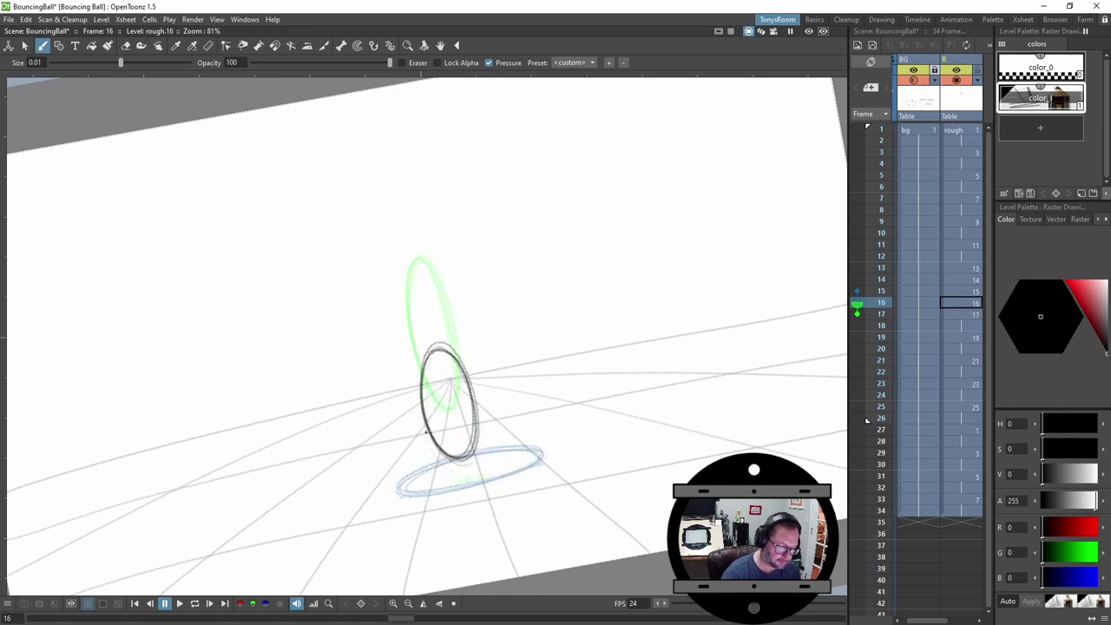
# Flip through the drawings around frame 16 to examine how the new in-between fits the squash and the rebound.
pyautogui.press(',')
pyautogui.press(',')
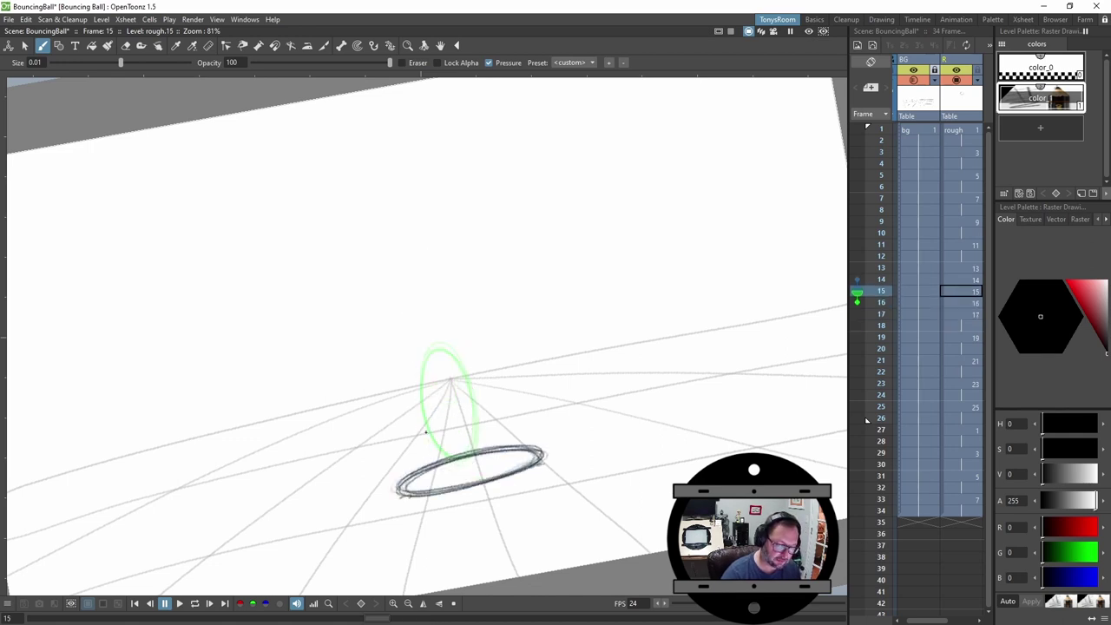
pyautogui.press(',')
pyautogui.press(',')
pyautogui.press('.')
pyautogui.press('.')
pyautogui.press('.')
pyautogui.press('.')
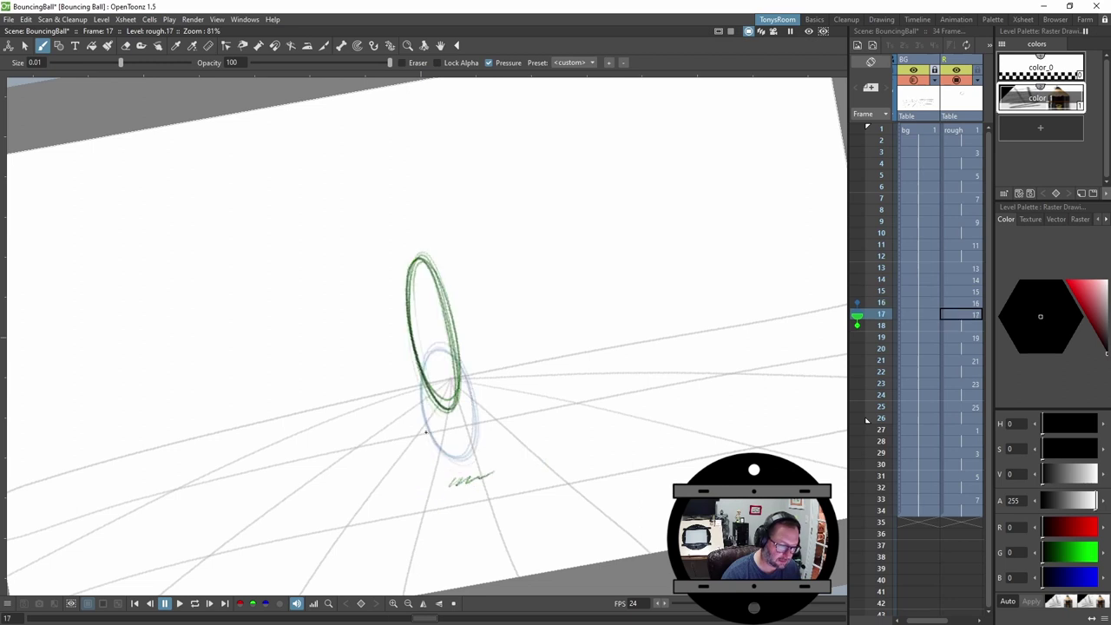
pyautogui.press('.')
pyautogui.press('.')
# Select the stretched ball in drawing 17 and move it higher in two passes, checking it against drawing 19.
pyautogui.press(',')
pyautogui.press(',')
pyautogui.press('s')
pyautogui.moveTo(422, 215)
pyautogui.mouseDown()
pyautogui.moveTo(392, 428)
pyautogui.moveTo(427, 214)
pyautogui.mouseUp()
pyautogui.moveTo(443, 287); pyautogui.dragTo(440, 271)
pyautogui.press('.')
pyautogui.press('.')
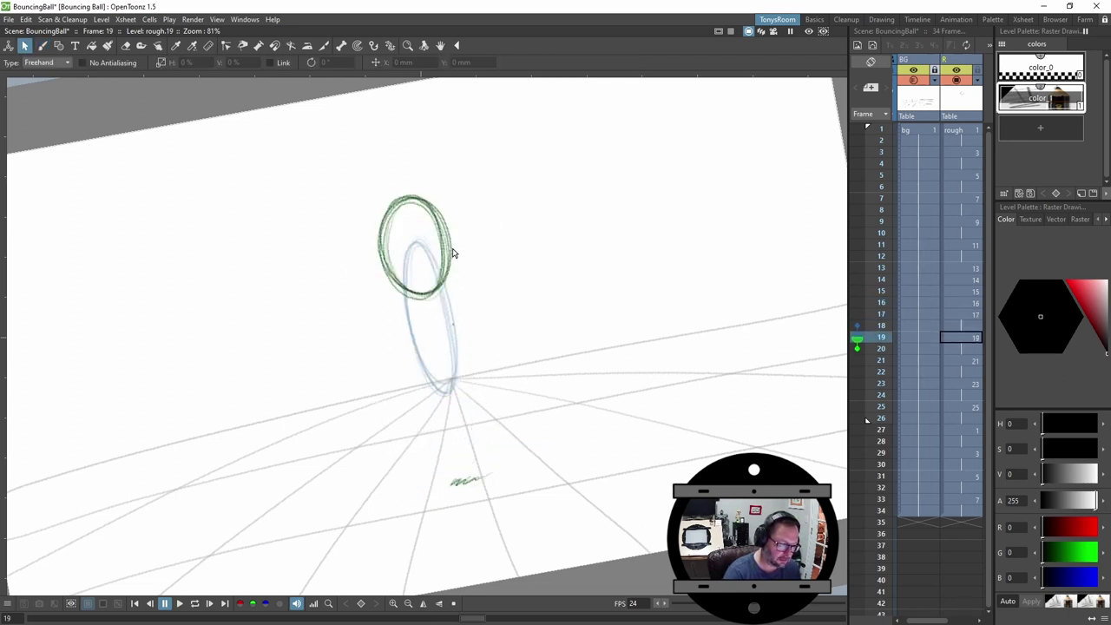
pyautogui.press(',')
pyautogui.press(',')
pyautogui.moveTo(412, 197)
pyautogui.mouseDown()
pyautogui.moveTo(385, 229)
pyautogui.moveTo(416, 197)
pyautogui.mouseUp()
pyautogui.moveTo(452, 250); pyautogui.dragTo(449, 238)
# Flip through the drawings around the squash and rebound to examine the spacing with the raised drawing 17.
pyautogui.press('.')
pyautogui.press('.')
pyautogui.press('.')
pyautogui.press('.')
pyautogui.press('Up')
pyautogui.press('Up')
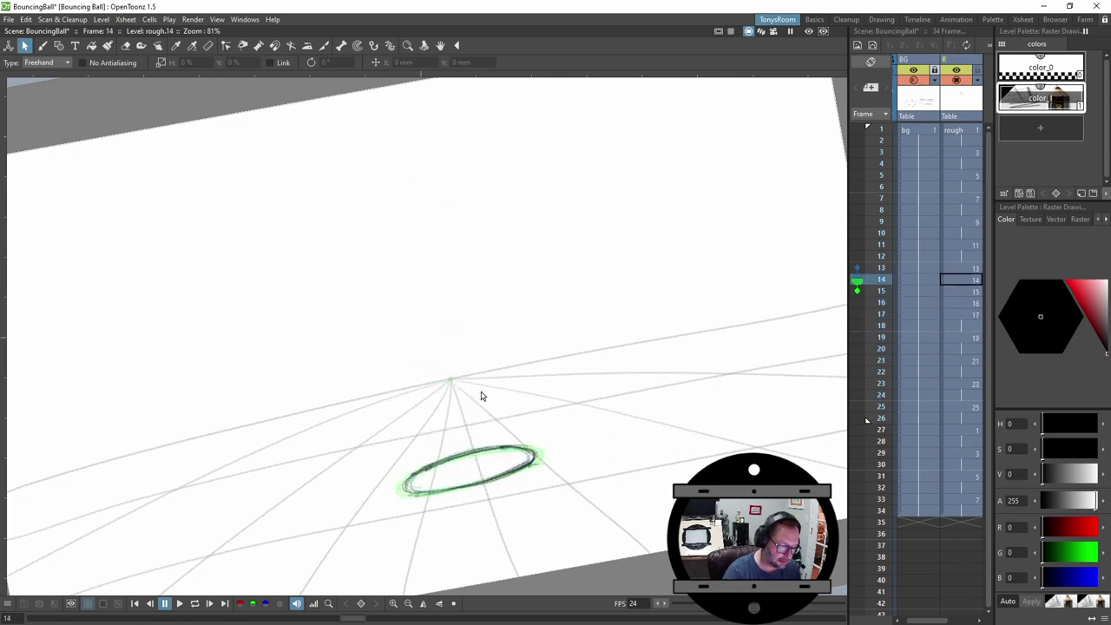
pyautogui.press('Down')
pyautogui.press('Down')
# Select the ball in drawing 16, move it about 2 mm in X and -4.2 mm in Y, and play the loop to check it.
pyautogui.press('Up')
pyautogui.press('.')
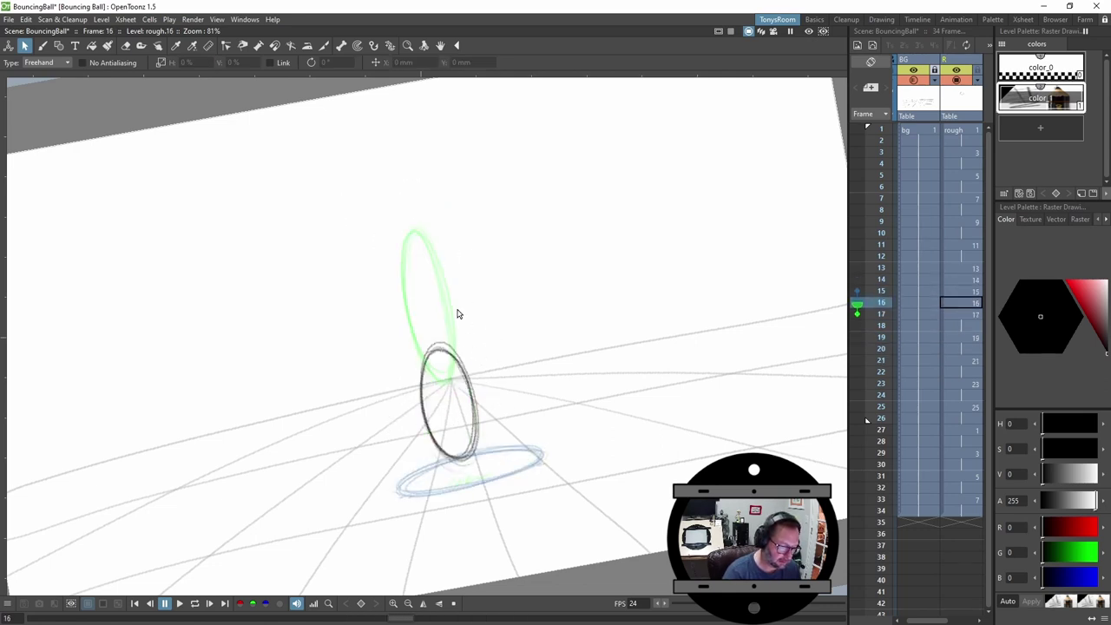
pyautogui.moveTo(457, 312)
pyautogui.mouseDown()
pyautogui.moveTo(513, 458)
pyautogui.moveTo(443, 304)
pyautogui.mouseUp()
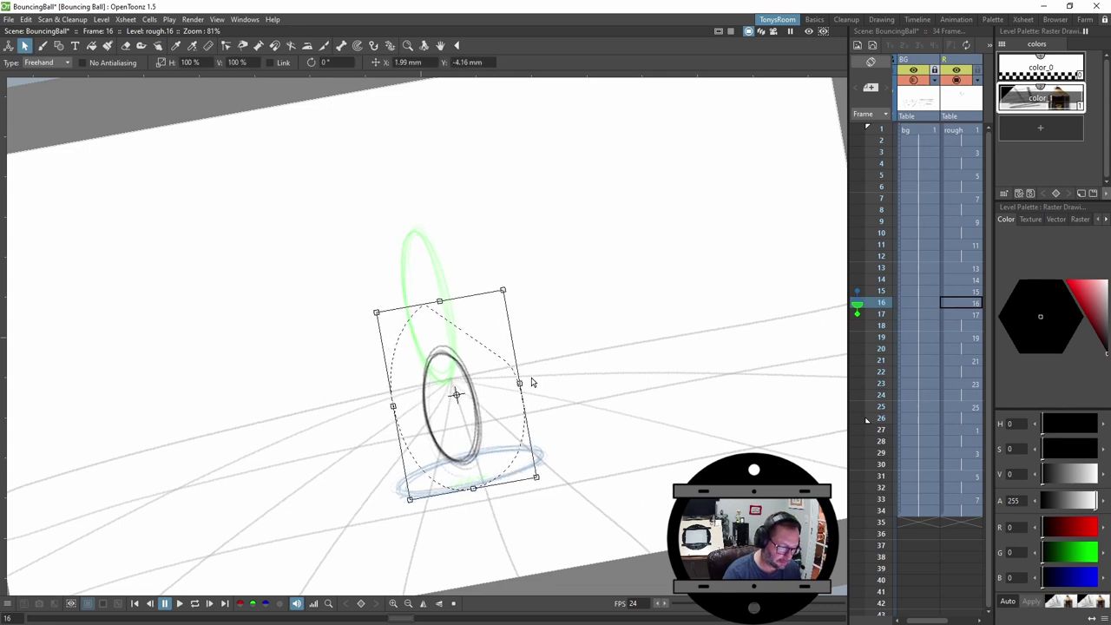
pyautogui.press('.')
pyautogui.press('.')
pyautogui.press('.')
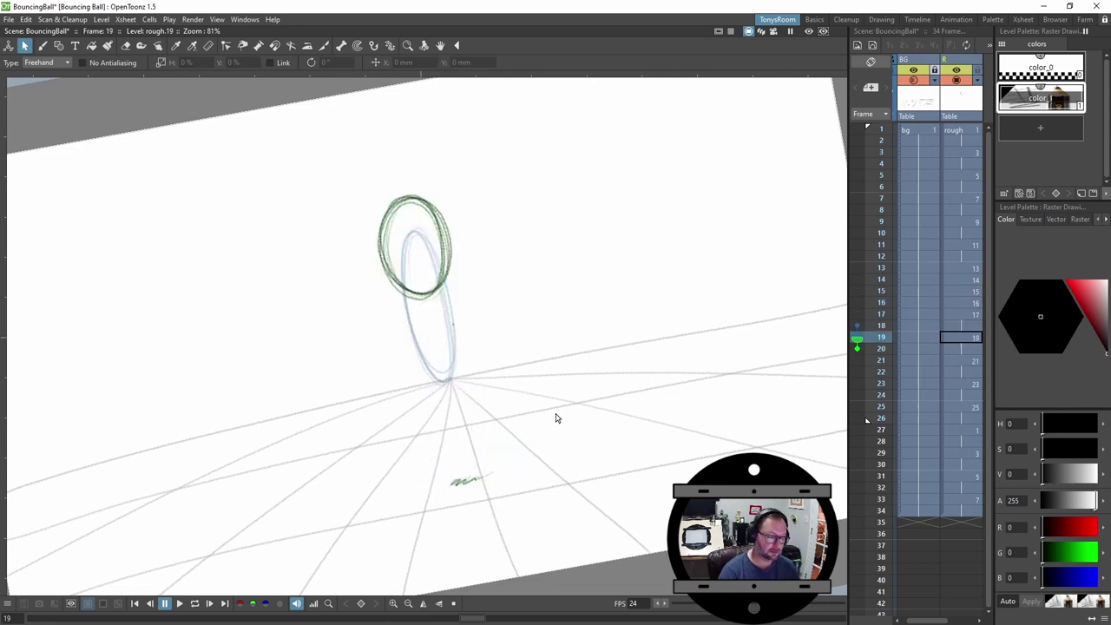
pyautogui.press('p')
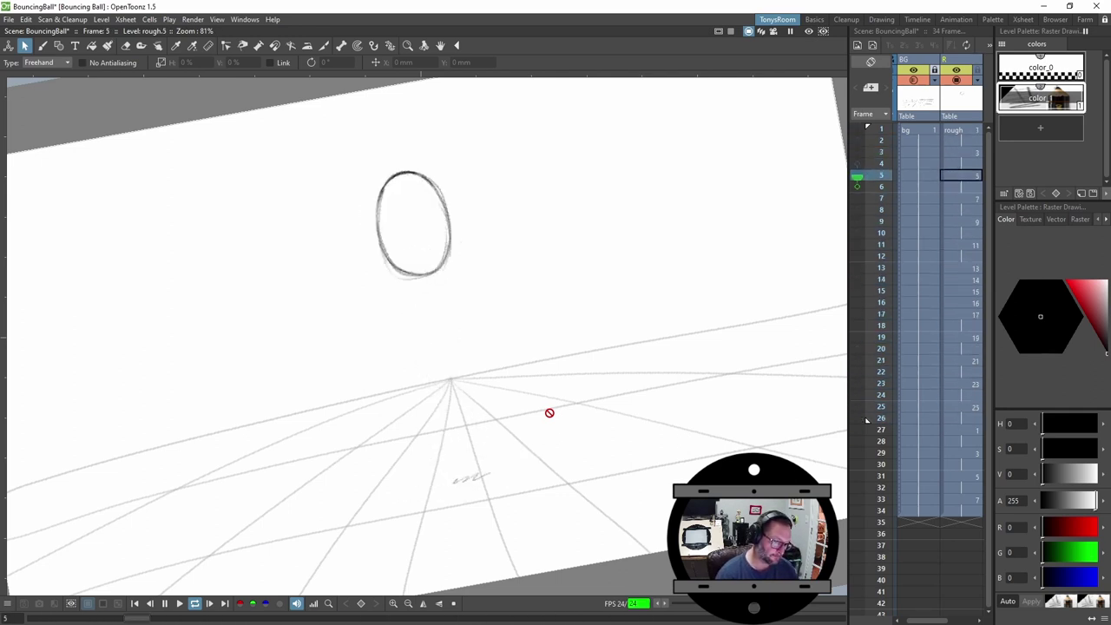
pyautogui.press('p')
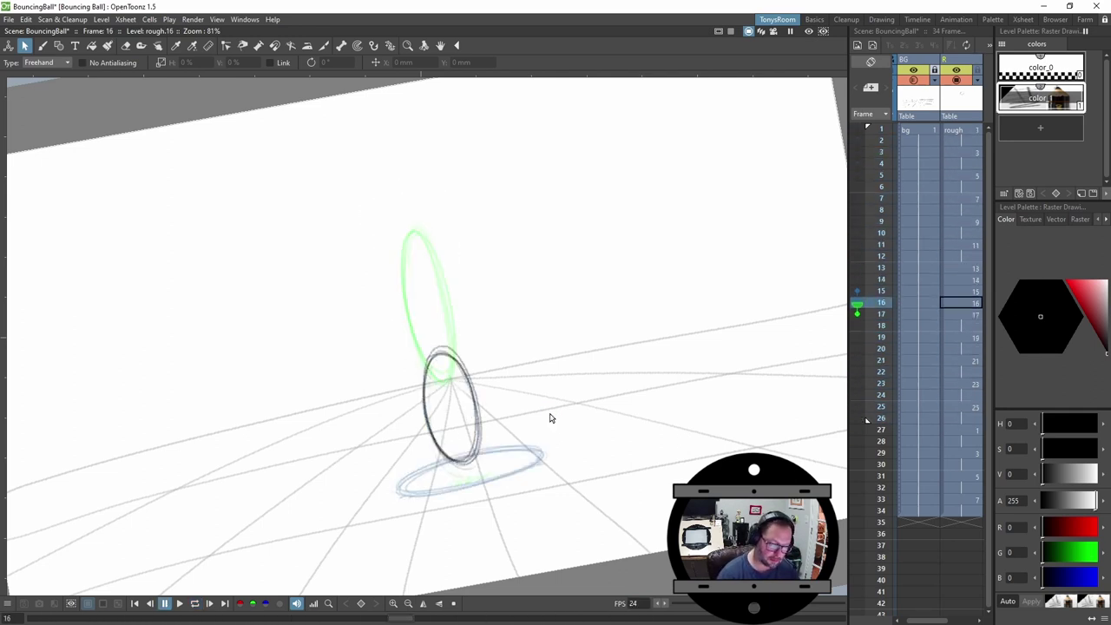
# Try erasing the ball in drawing 16 and redrawing it as a pear shape, narrow at the top and wide near the ground.
pyautogui.press('e')
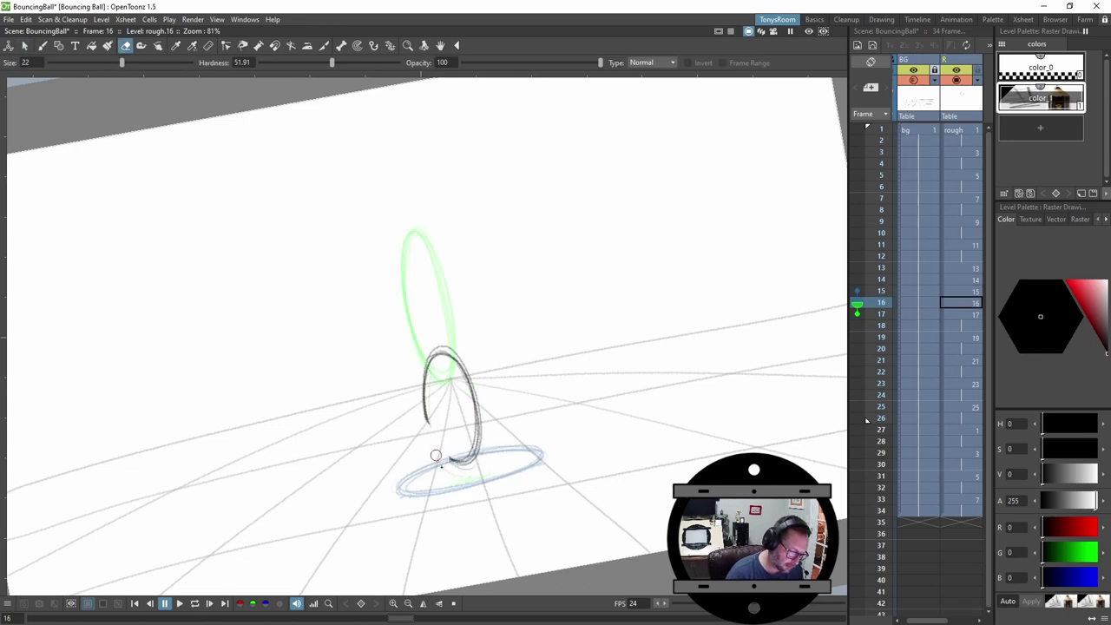
pyautogui.moveTo(436, 455)
pyautogui.mouseDown()
pyautogui.moveTo(434, 340)
pyautogui.moveTo(455, 324)
pyautogui.moveTo(470, 356)
pyautogui.moveTo(484, 465)
pyautogui.mouseUp()
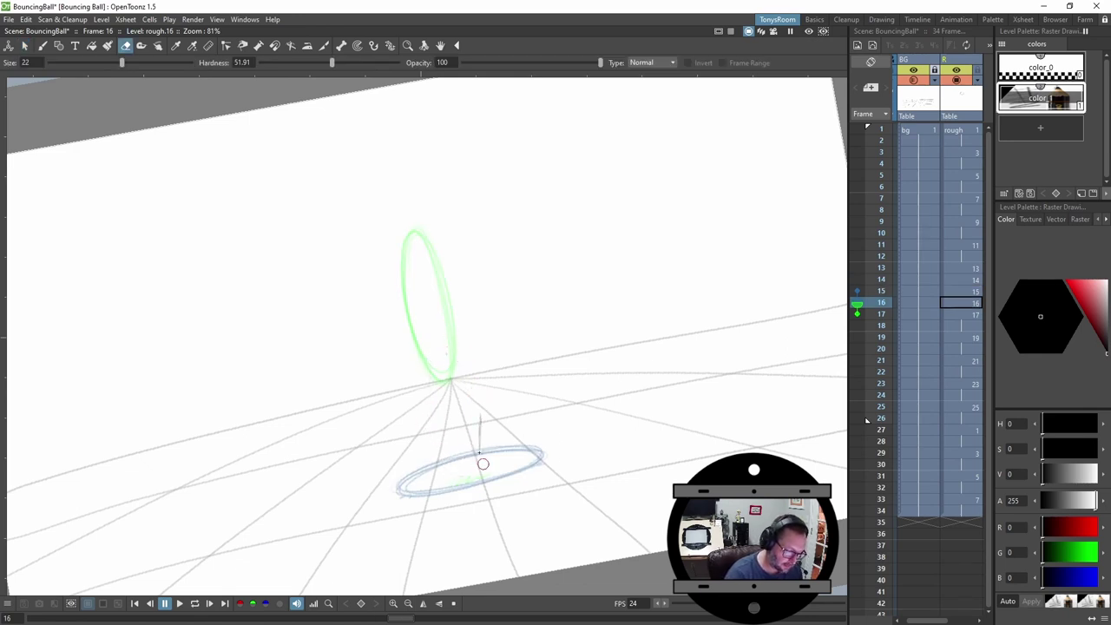
pyautogui.press('b')
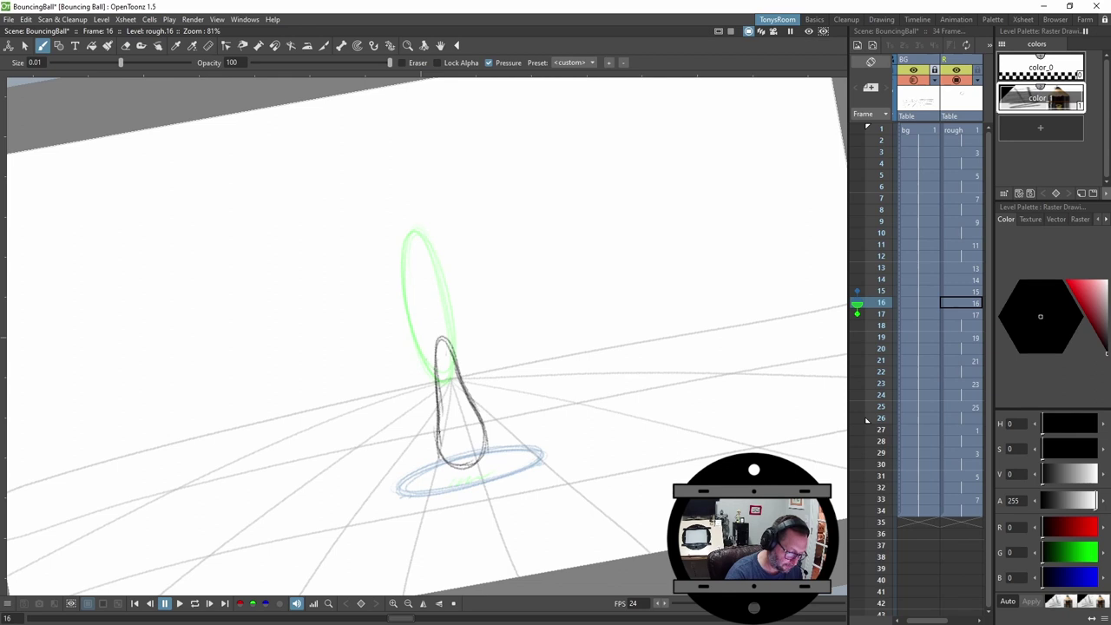
pyautogui.press(',')
pyautogui.press('.')
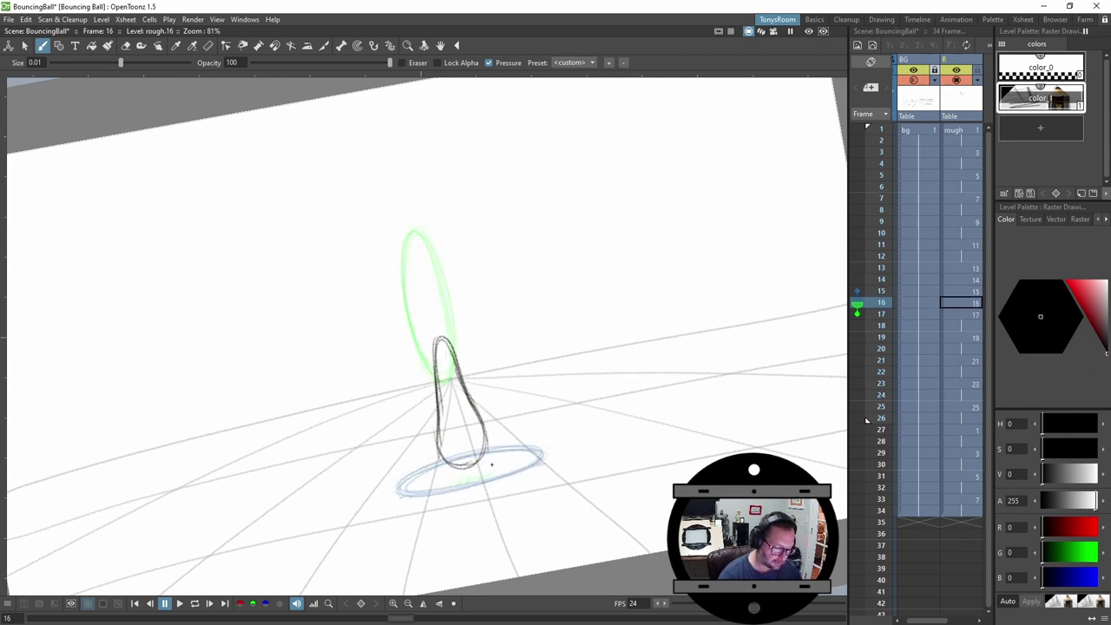
pyautogui.press('.')
pyautogui.press('l')
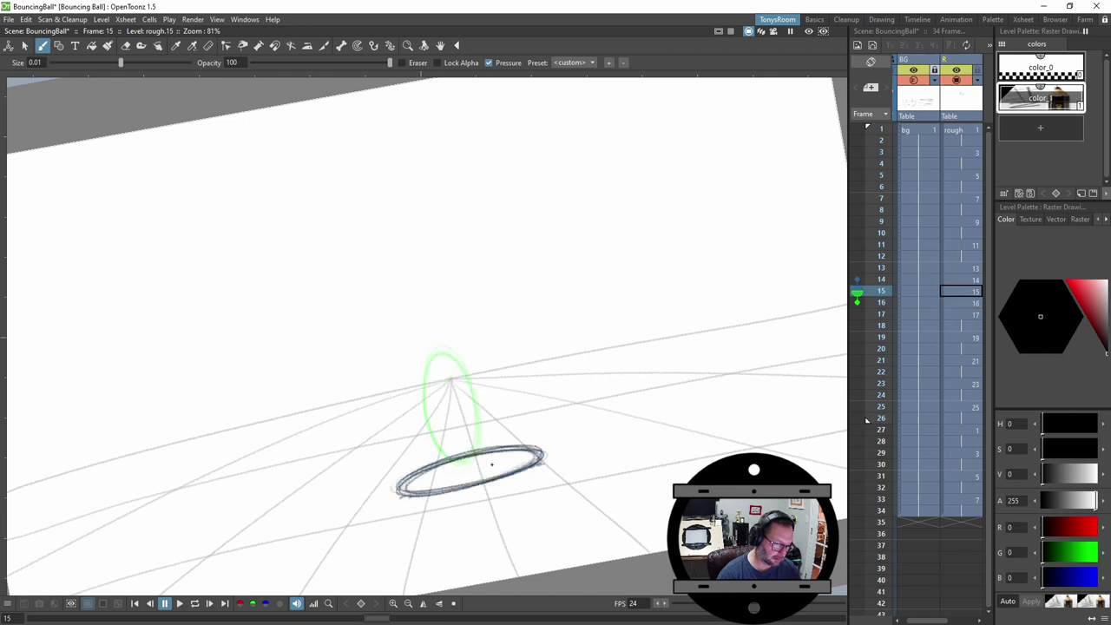
# Select the oval ball in drawing 16, scale it to 94.21% horizontally and 112.53% vertically, and reposition it between the squash and drawing 17.
pyautogui.press('s')
pyautogui.moveTo(433, 323)
pyautogui.mouseDown()
pyautogui.moveTo(495, 513)
pyautogui.moveTo(500, 363)
pyautogui.moveTo(460, 371)
pyautogui.mouseUp()
pyautogui.moveTo(464, 488); pyautogui.dragTo(469, 512)
pyautogui.moveTo(510, 395); pyautogui.dragTo(503, 394)
pyautogui.moveTo(466, 402); pyautogui.dragTo(475, 402)
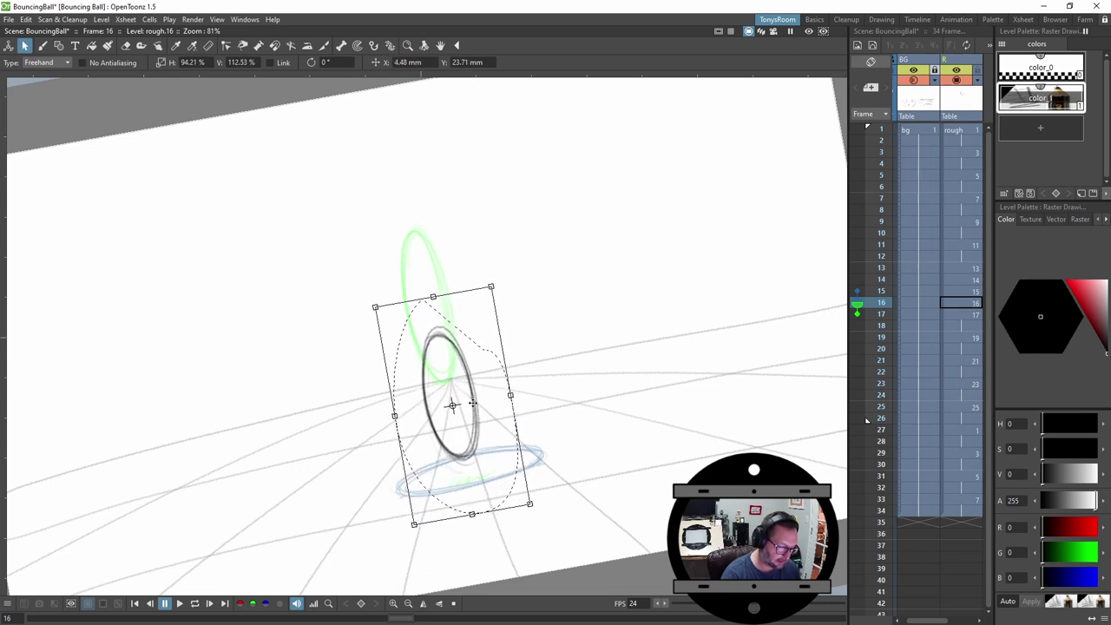
pyautogui.click(529, 343)
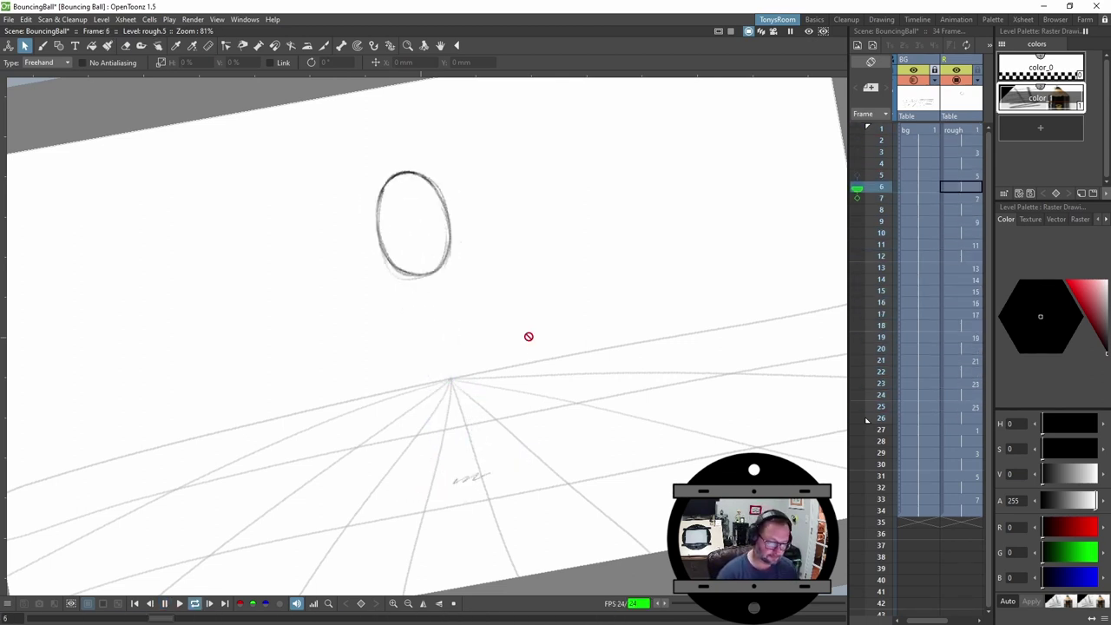
# Play the loop and flip through the drawings around frame 16 to examine the stretched in-between.
pyautogui.press('p')
pyautogui.press(',')
pyautogui.press(',')
pyautogui.press(',')
pyautogui.press(',')
pyautogui.press('.')
pyautogui.press('.')
pyautogui.press('.')
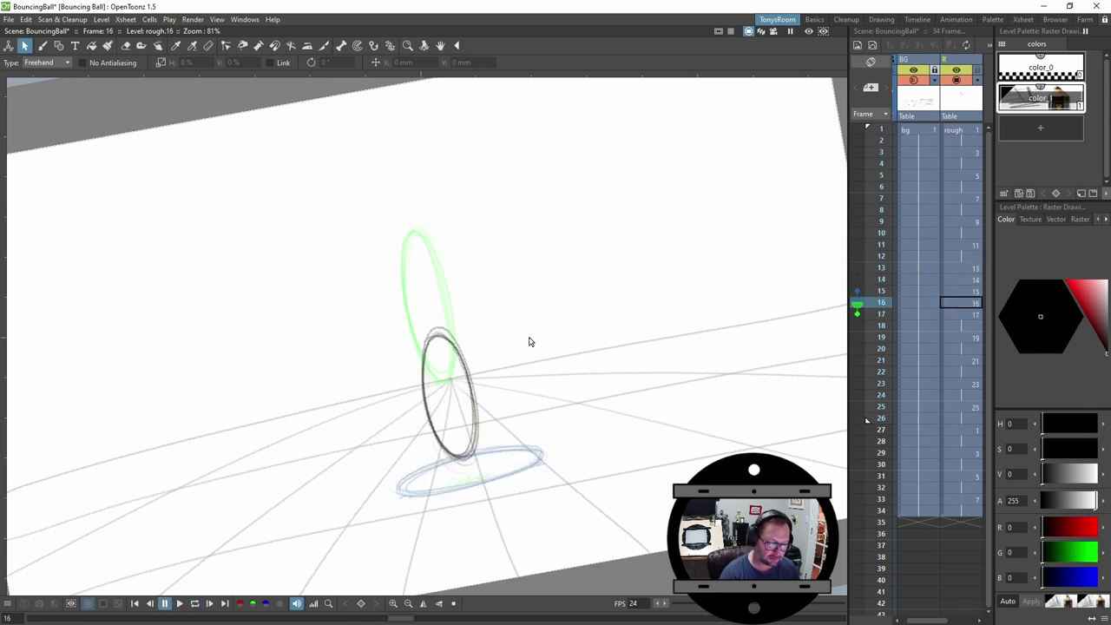
# Extend the exposure of drawing 16 to two frames, and check the new timing by flipping and playing the loop.
pyautogui.click(980, 300)
pyautogui.press("'")
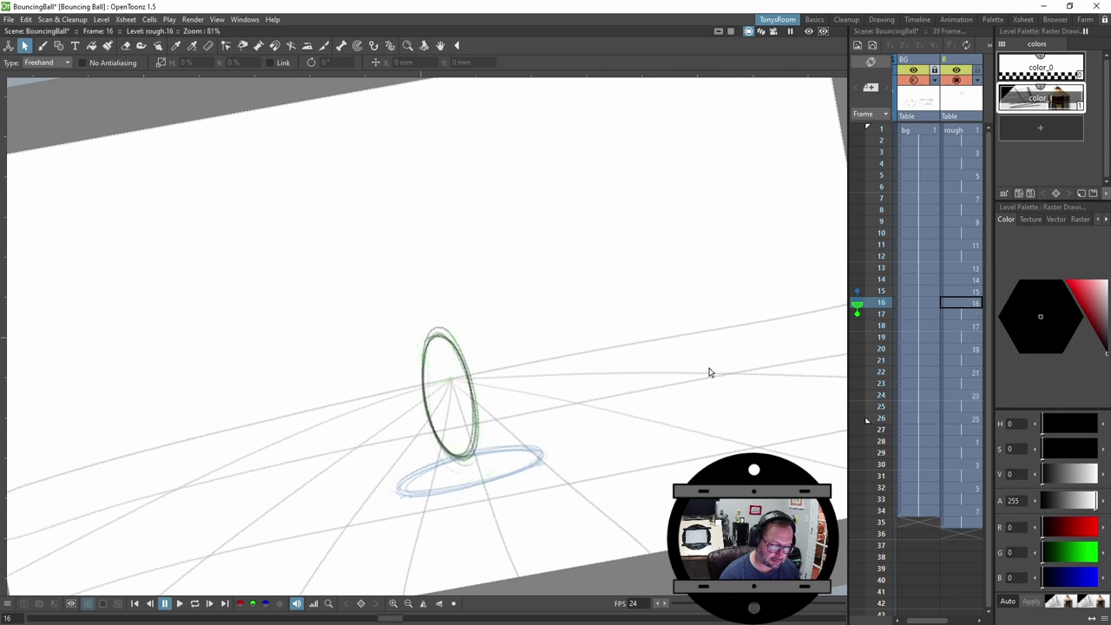
pyautogui.press('.')
pyautogui.press('.')
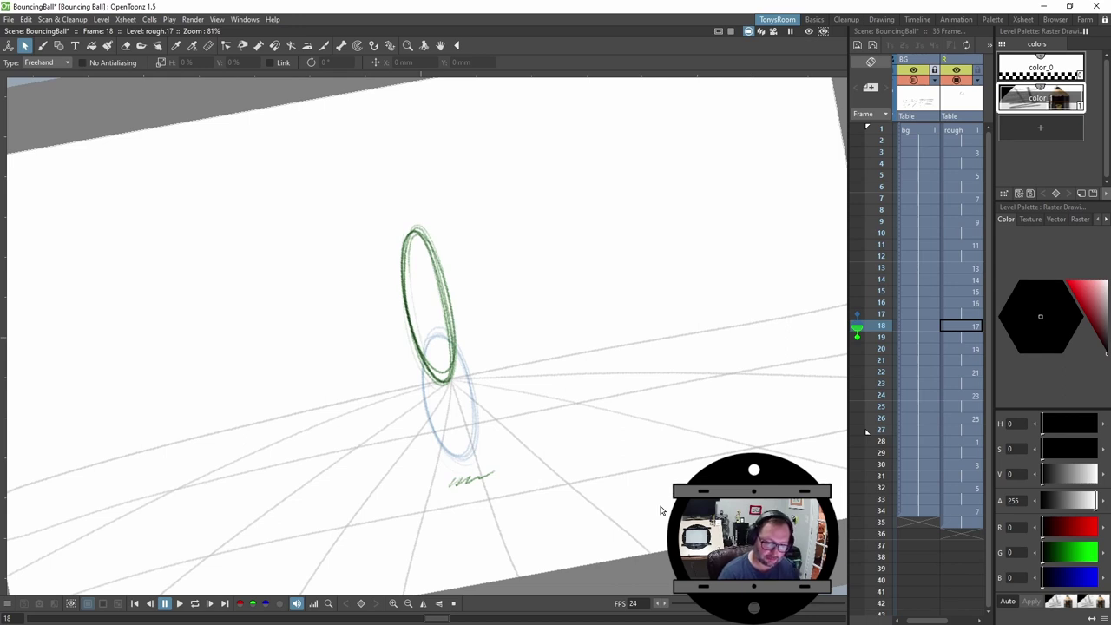
pyautogui.press('l')
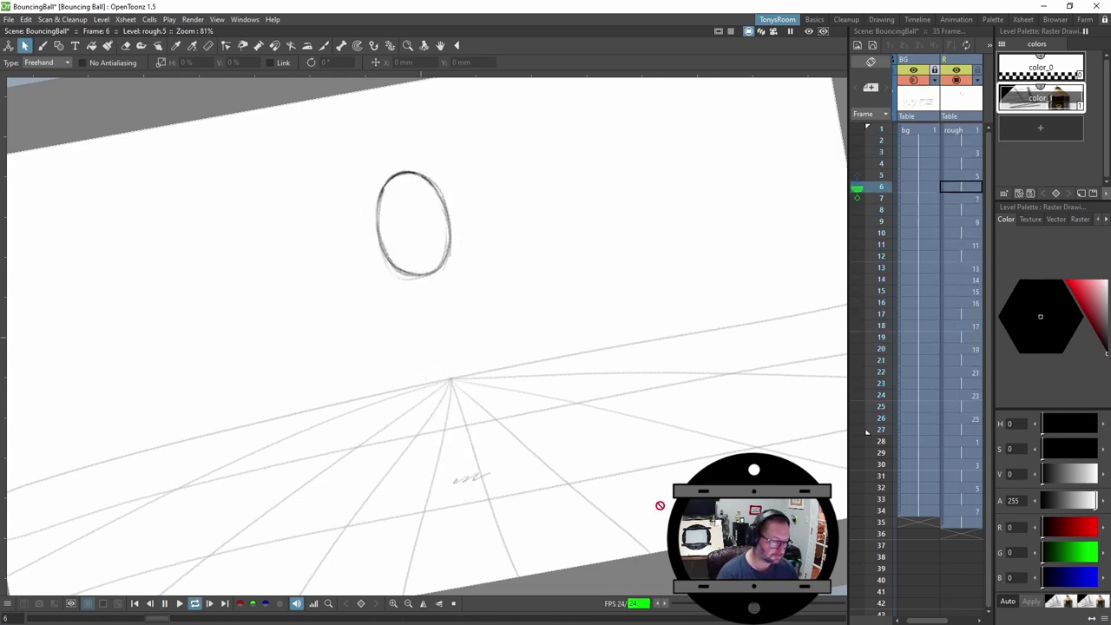
# Sketch short hatch marks inside the ball's upper-left edge across the rough drawings and play the loop.
pyautogui.press('b')
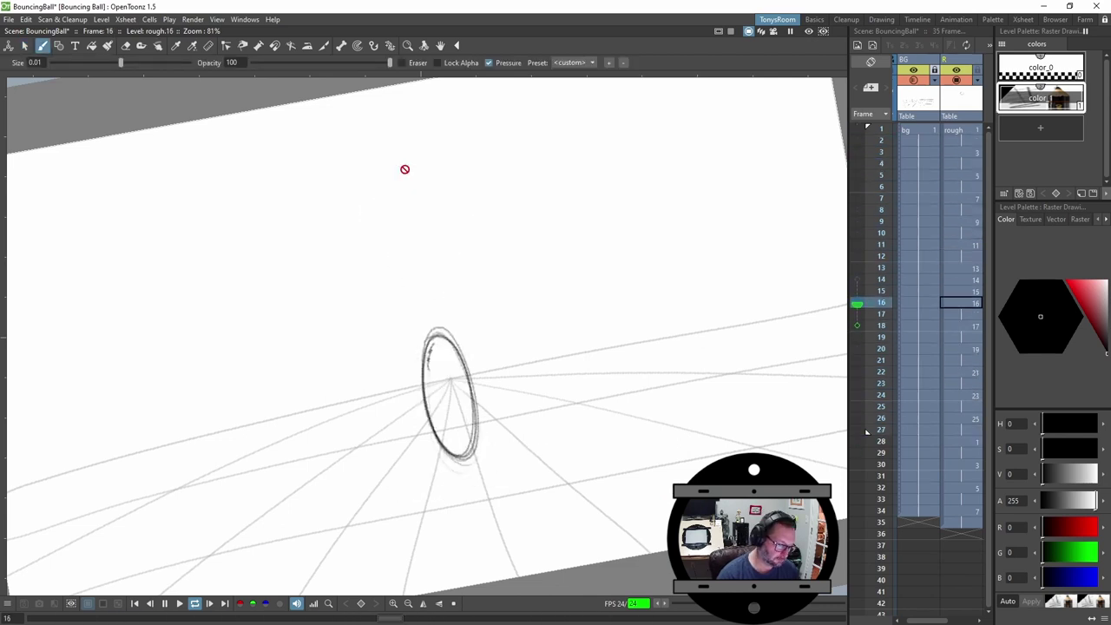
pyautogui.press('l')
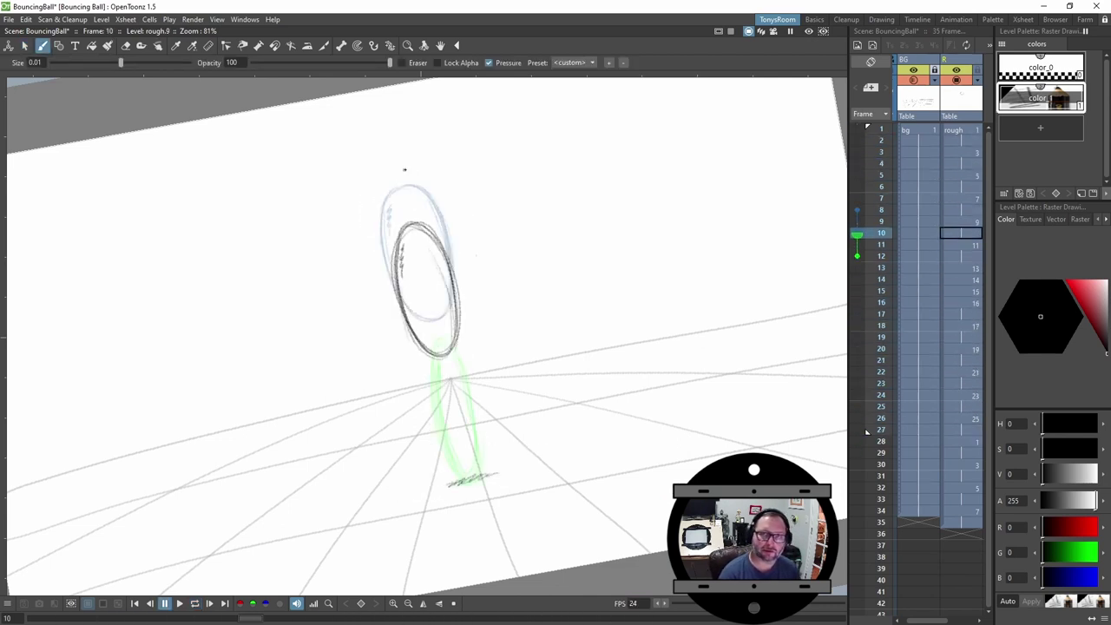